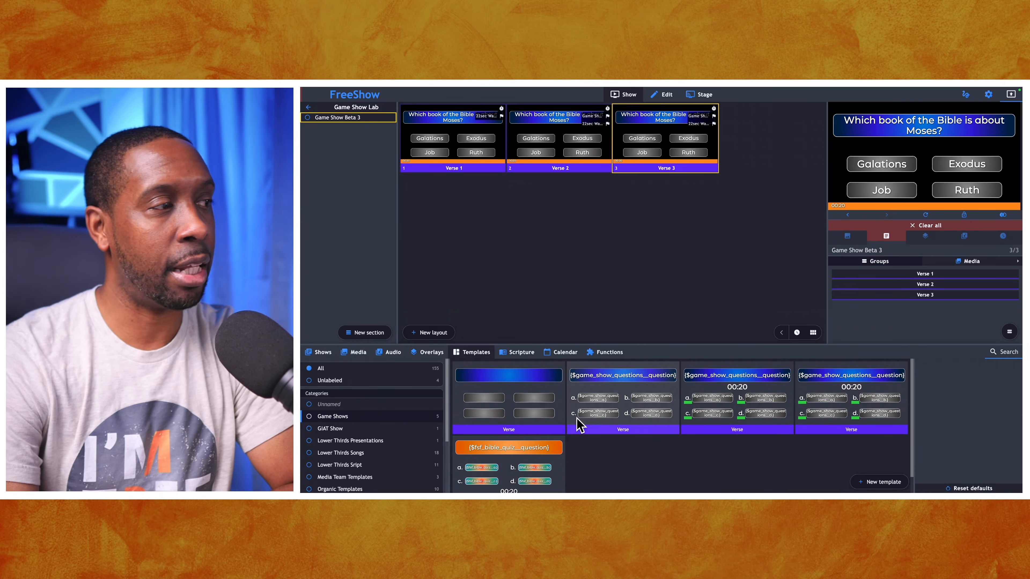
# Set the Answer variable in the Game Show variables to c.
pyautogui.scroll(-3, 356, 438)
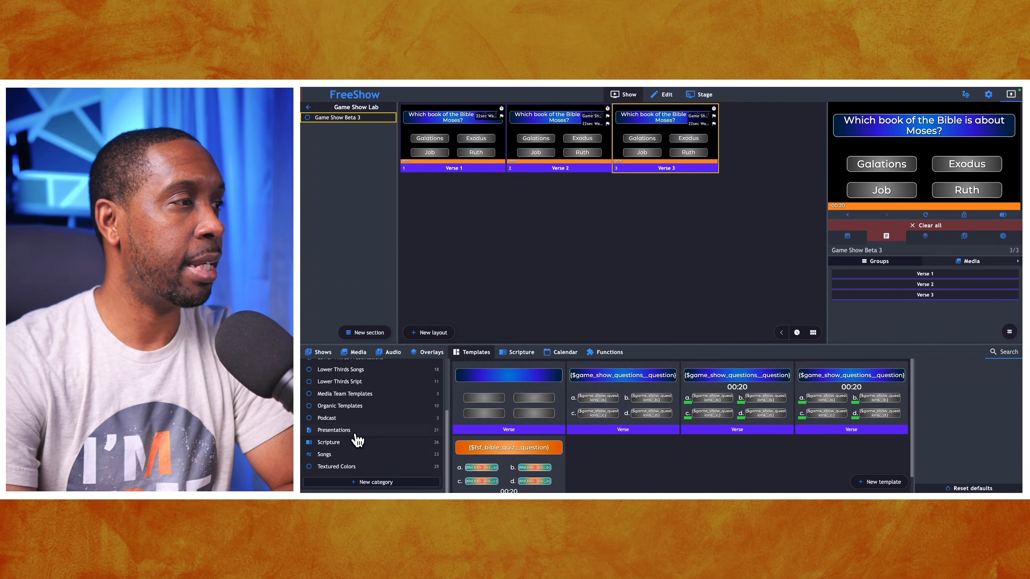
pyautogui.scroll(5, 357, 438)
pyautogui.click(608, 352)
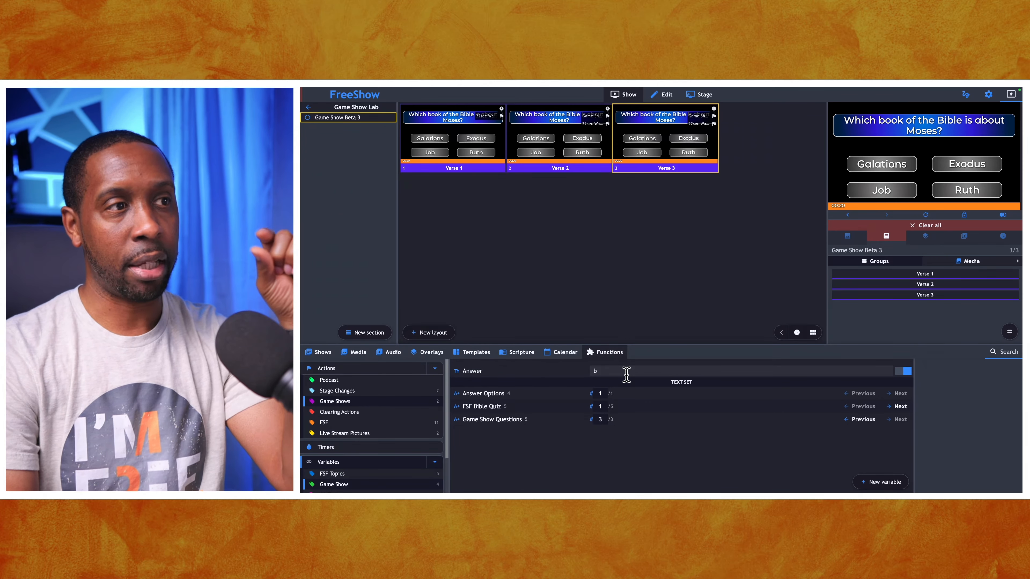
pyautogui.click(611, 372)
pyautogui.write('c')
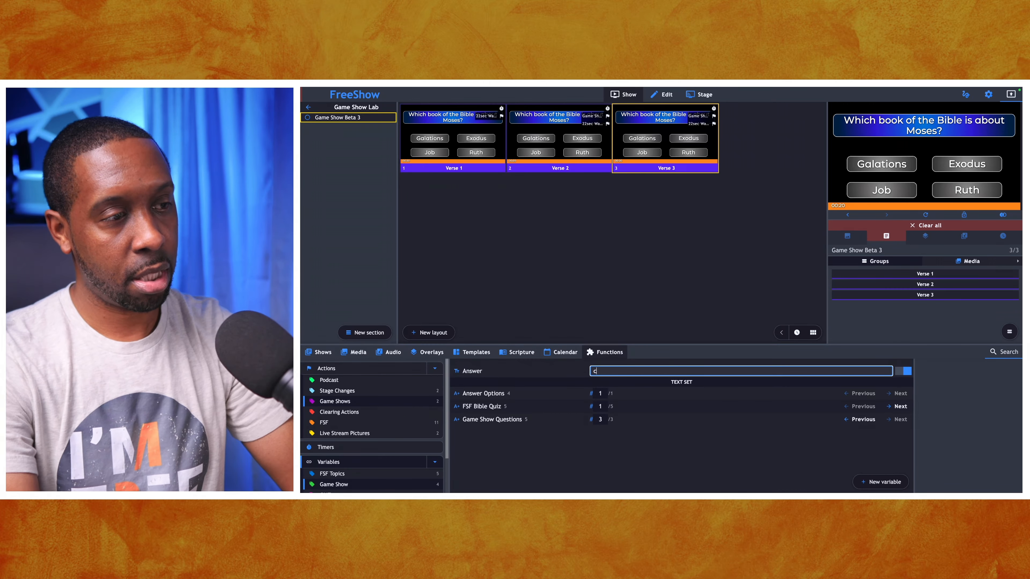
pyautogui.click(639, 453)
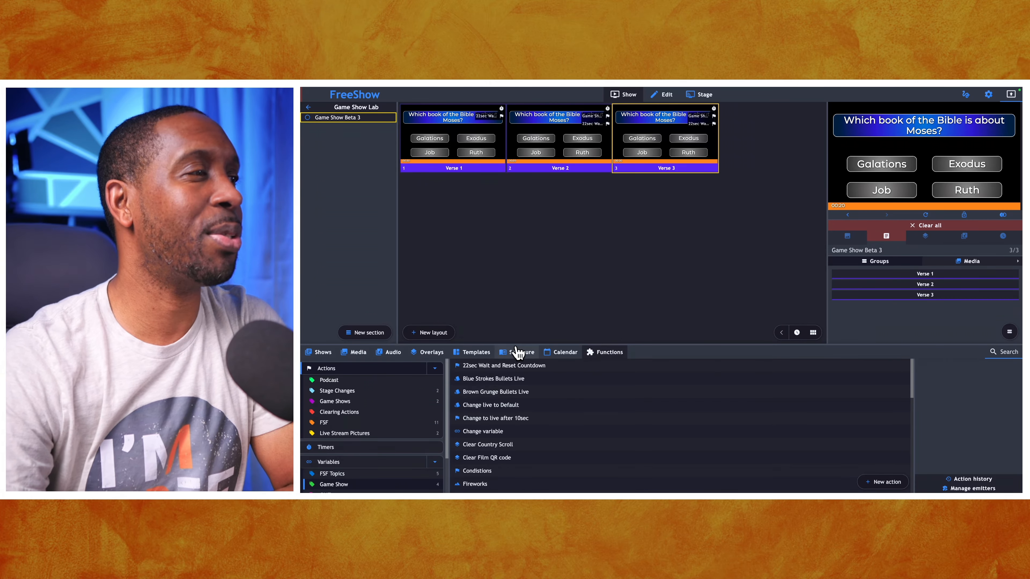
# Create a new overlay named Answer A in the Game Show overlay category.
pyautogui.click(439, 354)
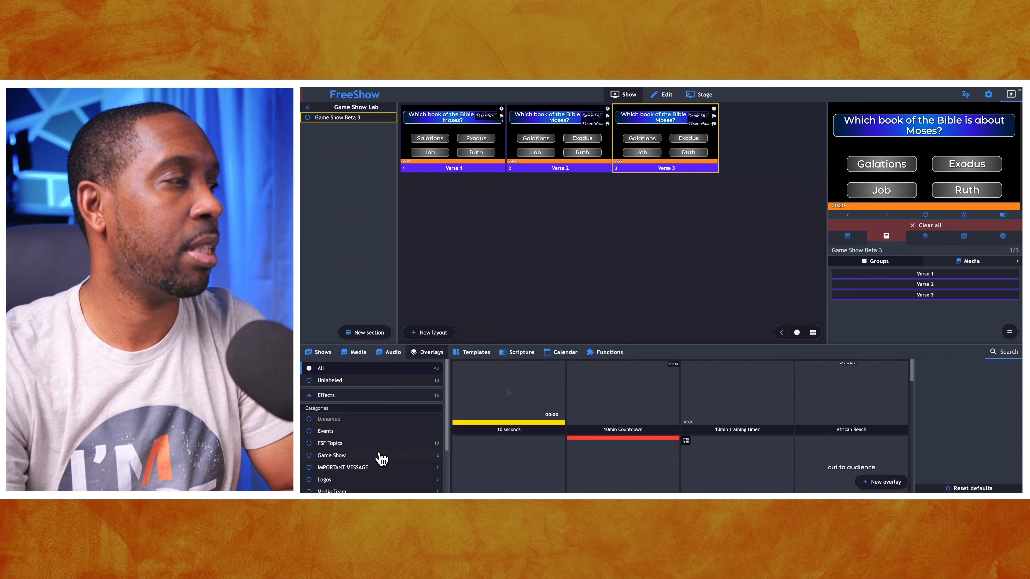
pyautogui.scroll(-1, 380, 456)
pyautogui.click(357, 432)
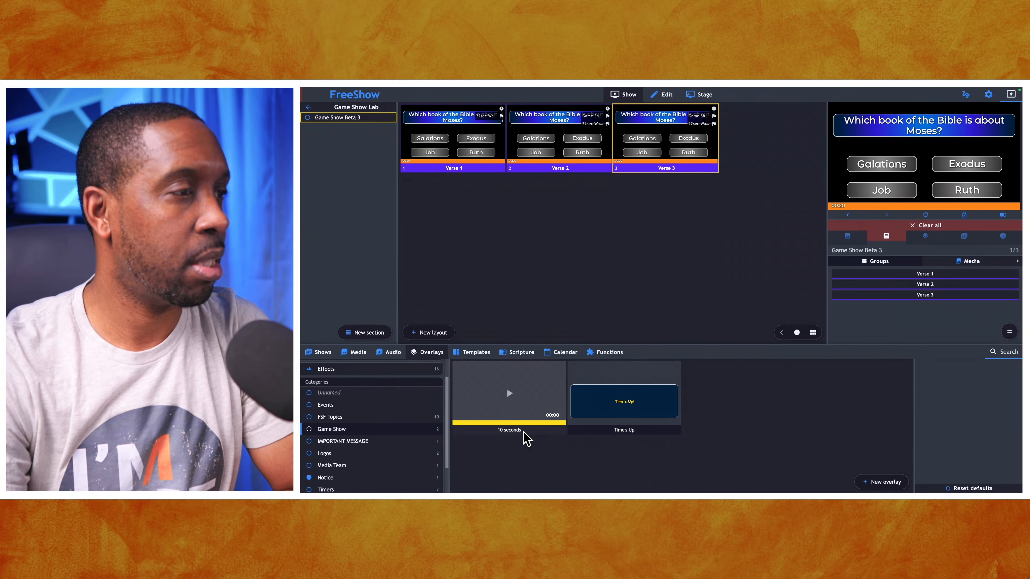
pyautogui.click(881, 482)
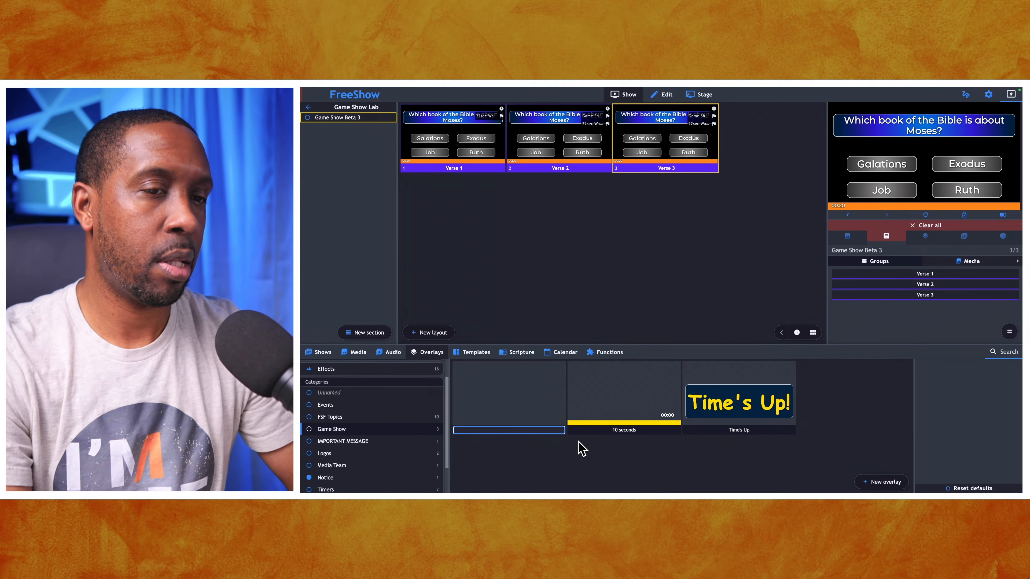
pyautogui.write('Answer')
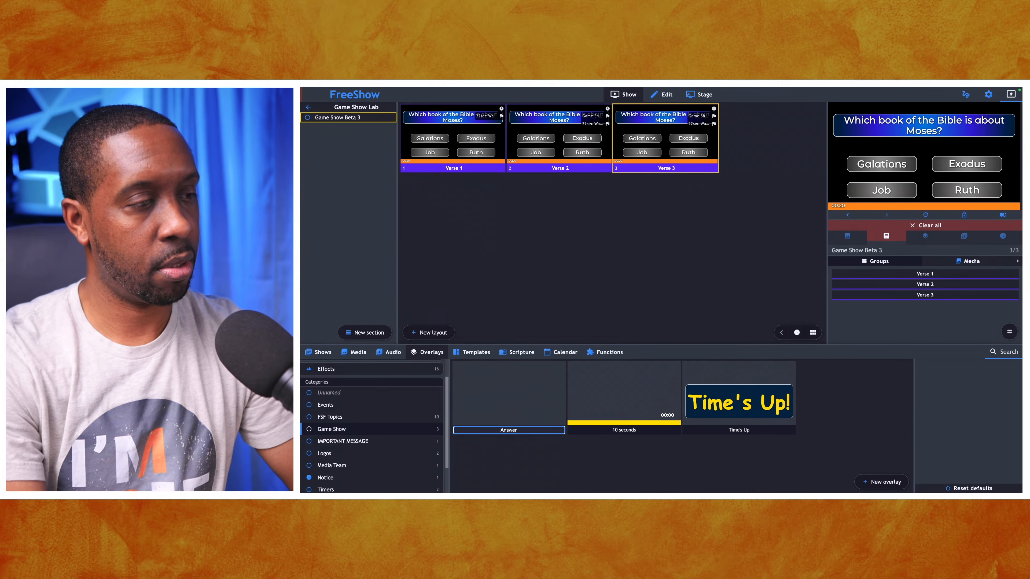
pyautogui.write(' A')
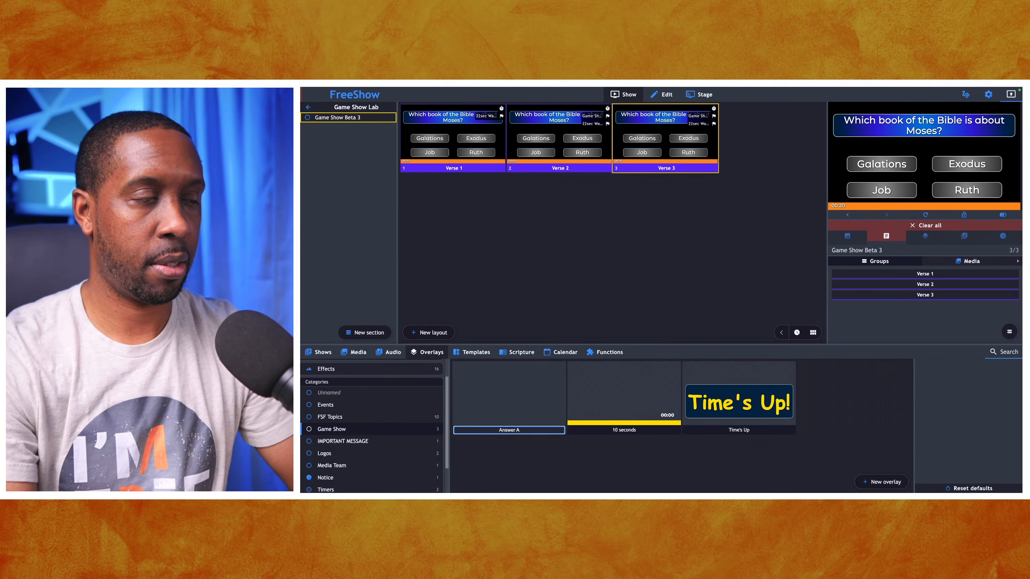
pyautogui.press('Return')
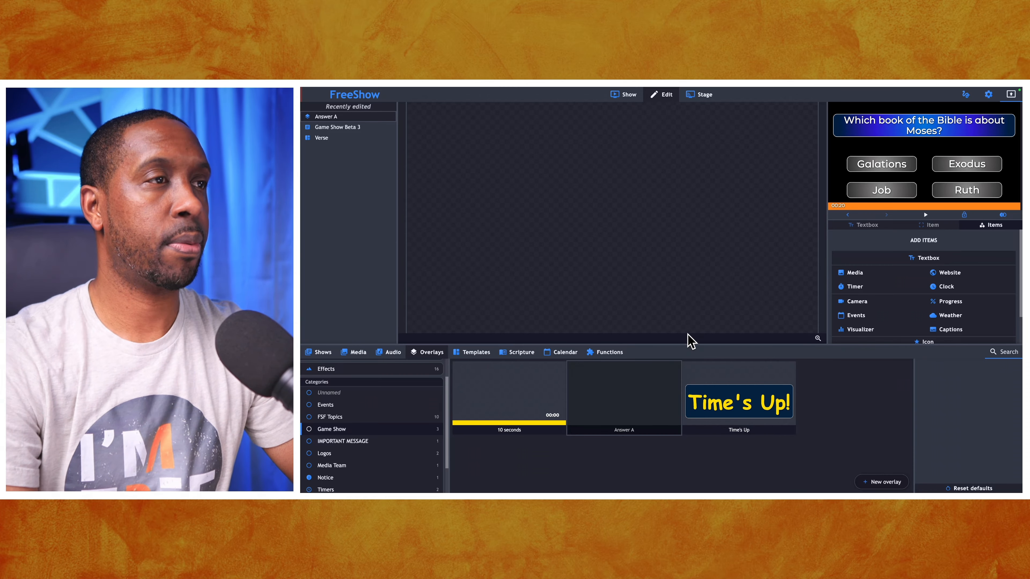
# Switch to the Gameshow X design in Canva and delete the stop graphic from its first page.
pyautogui.hotkey('ctrl', 'Left')
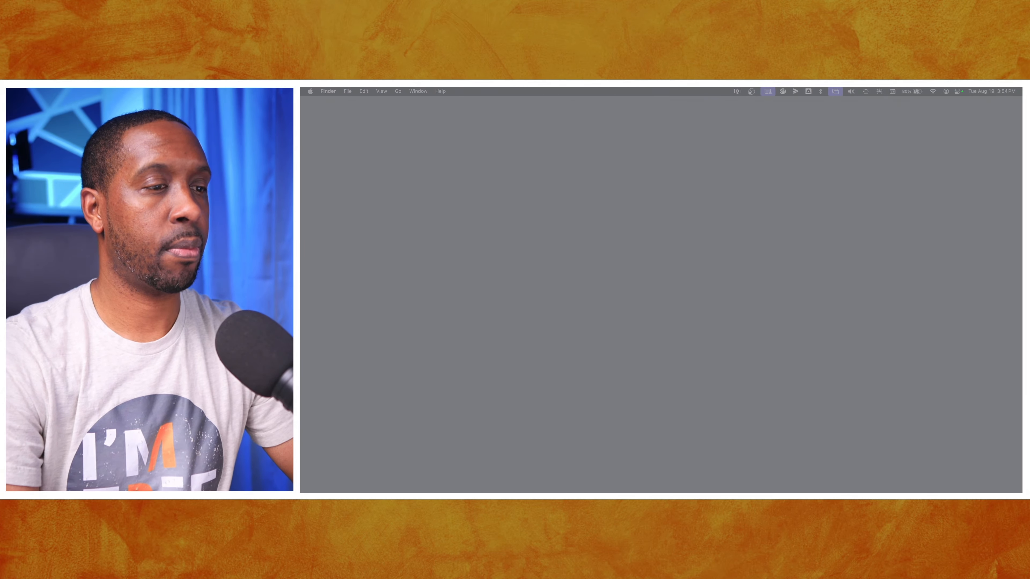
pyautogui.moveTo(707, 348); pyautogui.dragTo(686, 104)
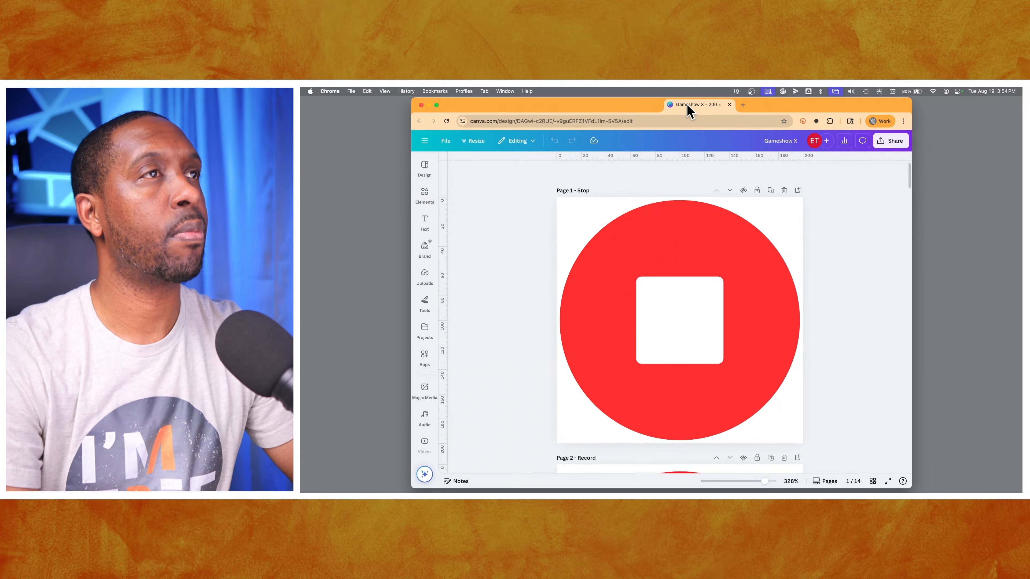
pyautogui.click(668, 281)
pyautogui.press('Delete')
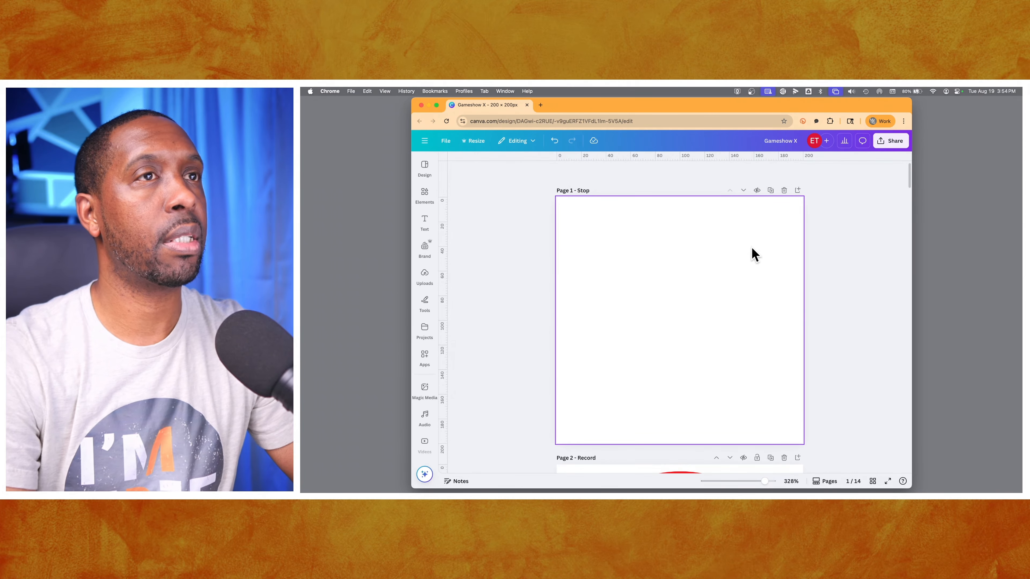
# Delete the existing pages until one is left and remove the orange arrow graphic from it.
pyautogui.click(784, 191)
pyautogui.click(784, 190)
pyautogui.click(783, 191)
pyautogui.click(784, 190)
pyautogui.click(784, 191)
pyautogui.click(784, 191)
pyautogui.click(784, 191)
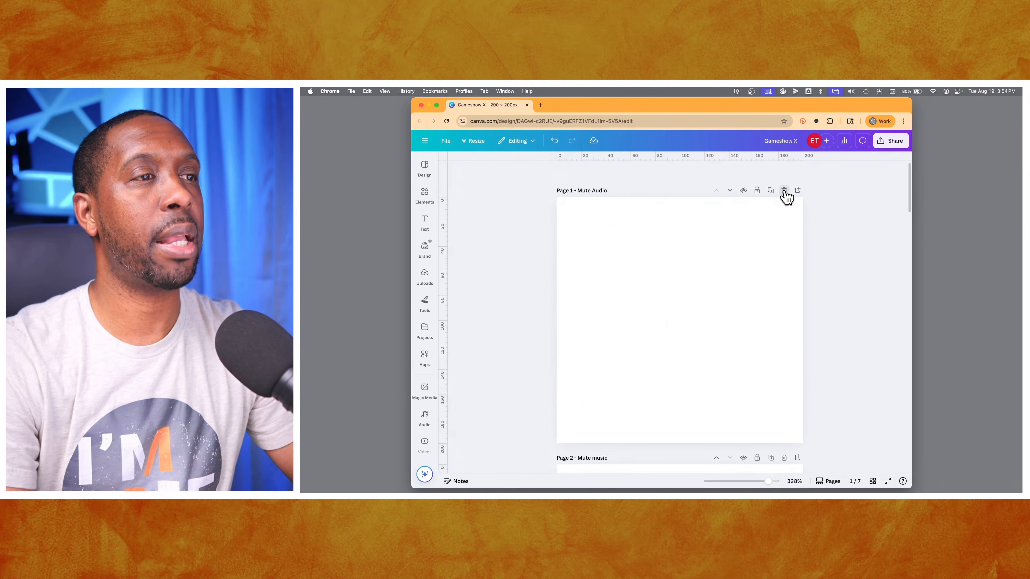
pyautogui.click(784, 191)
pyautogui.click(784, 190)
pyautogui.click(784, 190)
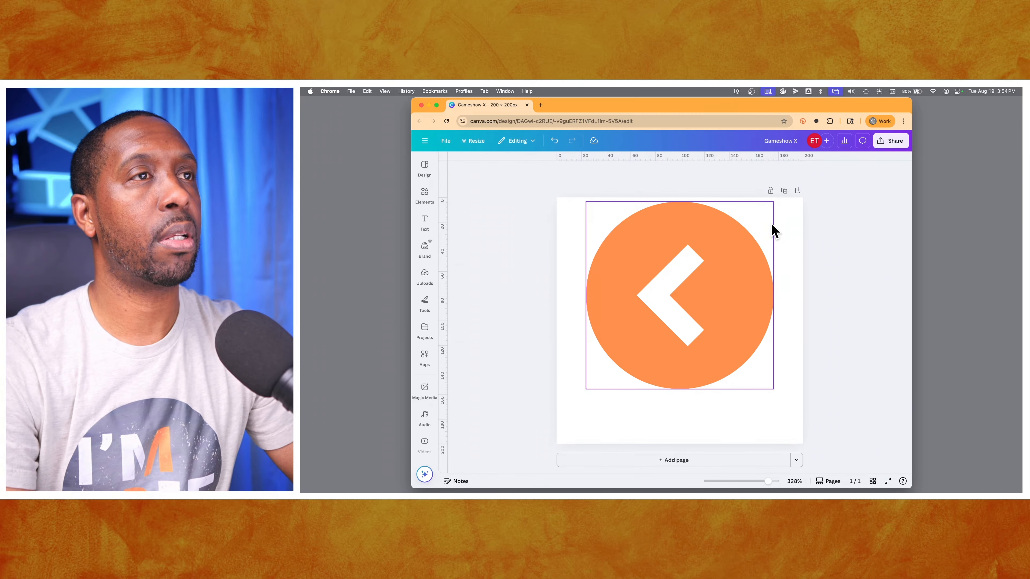
pyautogui.click(717, 269)
pyautogui.press('Delete')
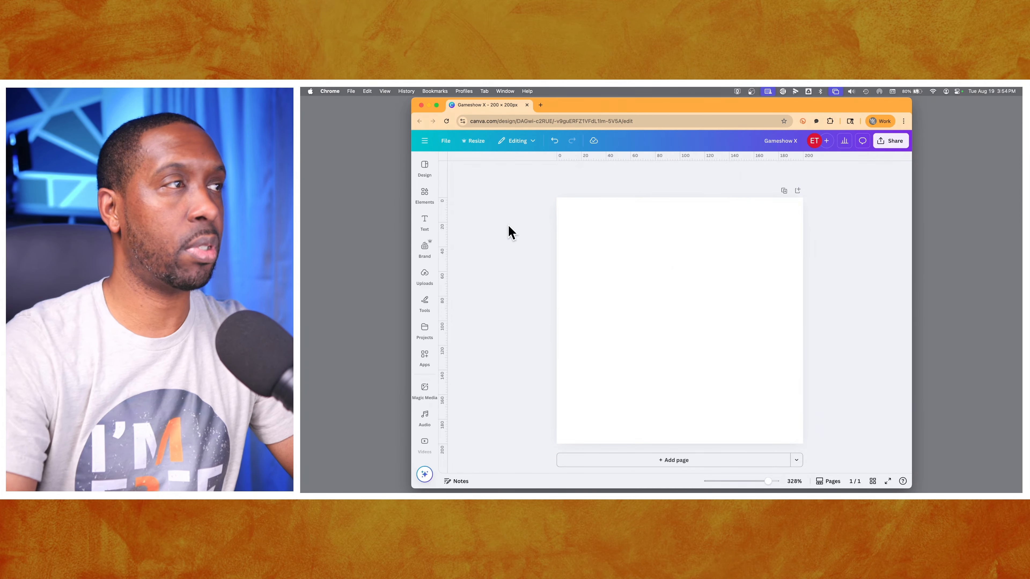
# Search Canva's elements for wrong answer and show all matching graphics.
pyautogui.click(431, 187)
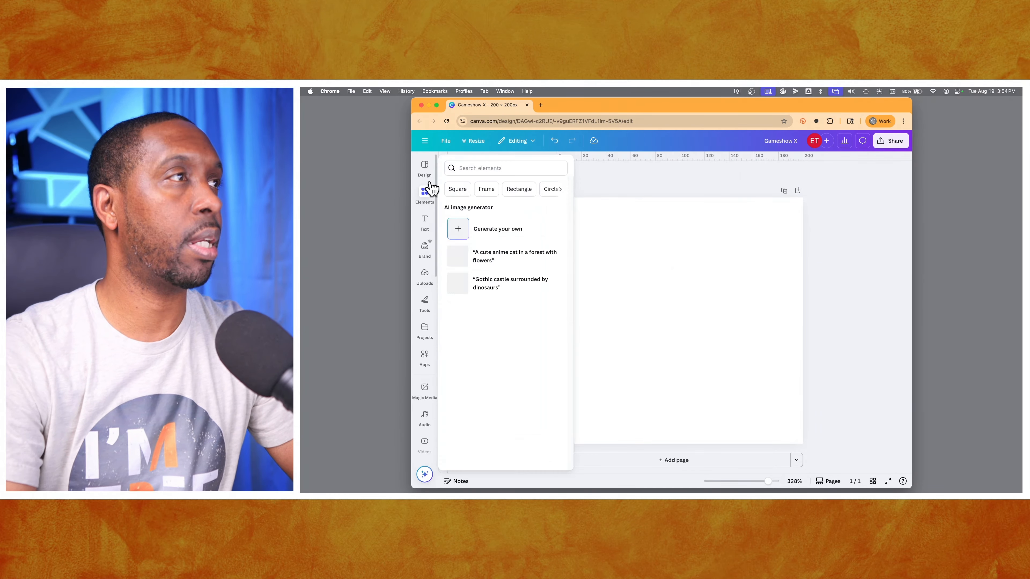
pyautogui.click(469, 167)
pyautogui.write('wrong')
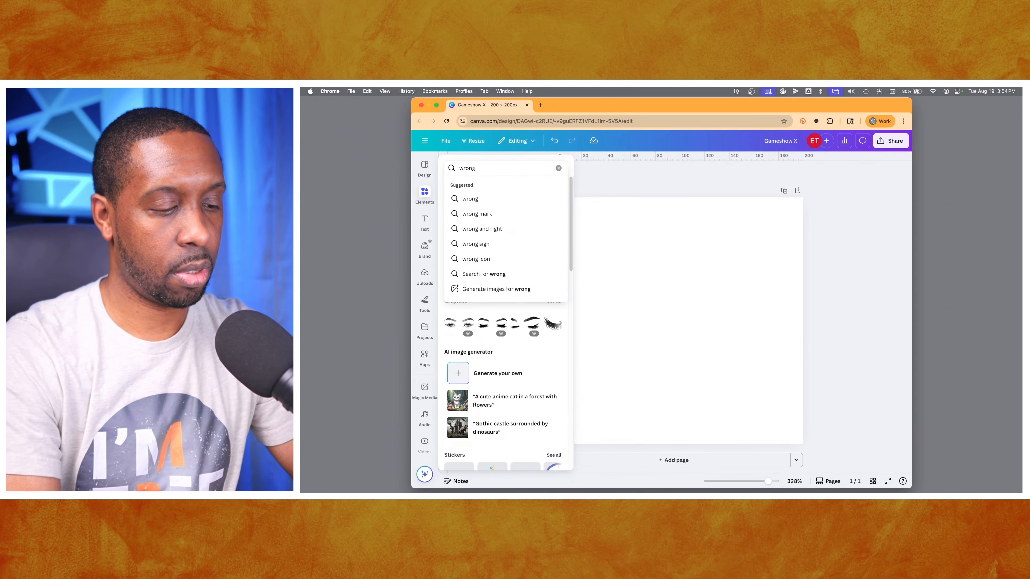
pyautogui.write(' answer')
pyautogui.press('Return')
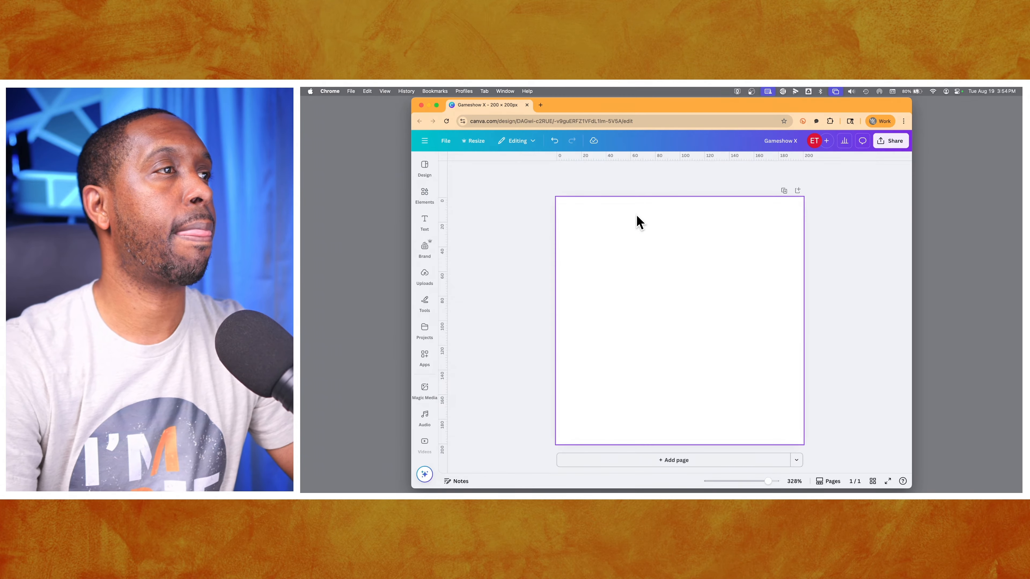
pyautogui.click(424, 195)
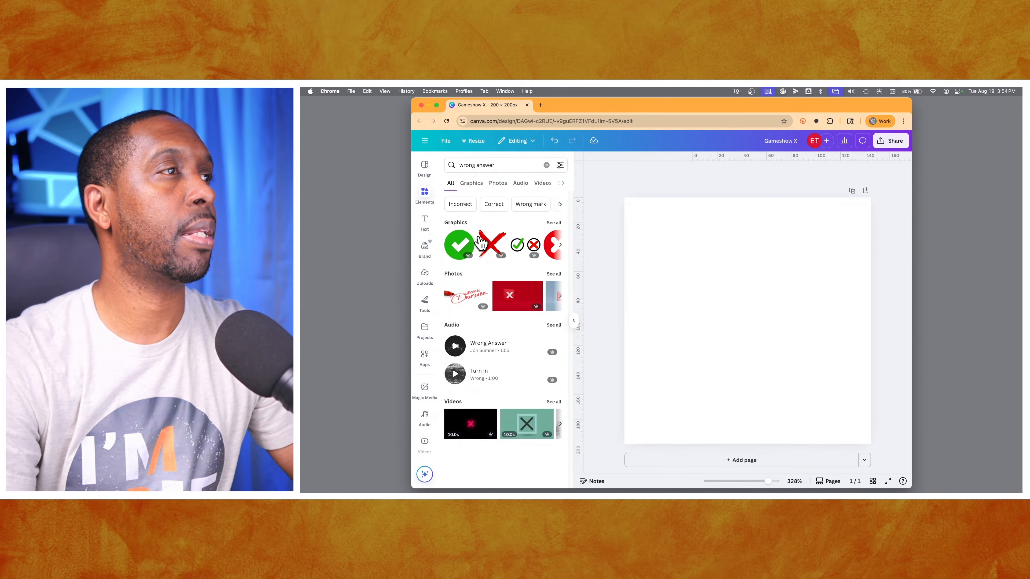
pyautogui.click(548, 223)
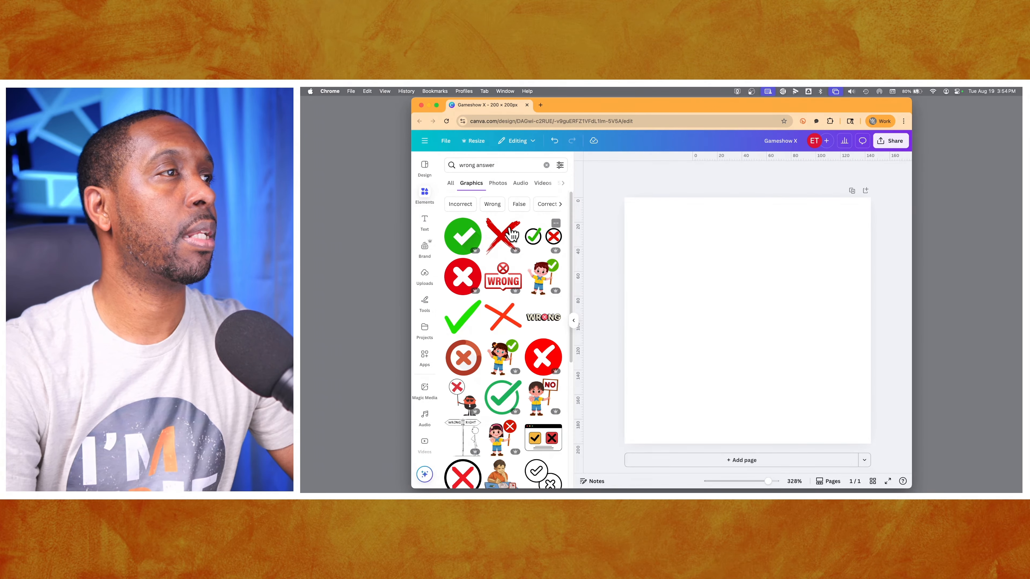
pyautogui.click(507, 281)
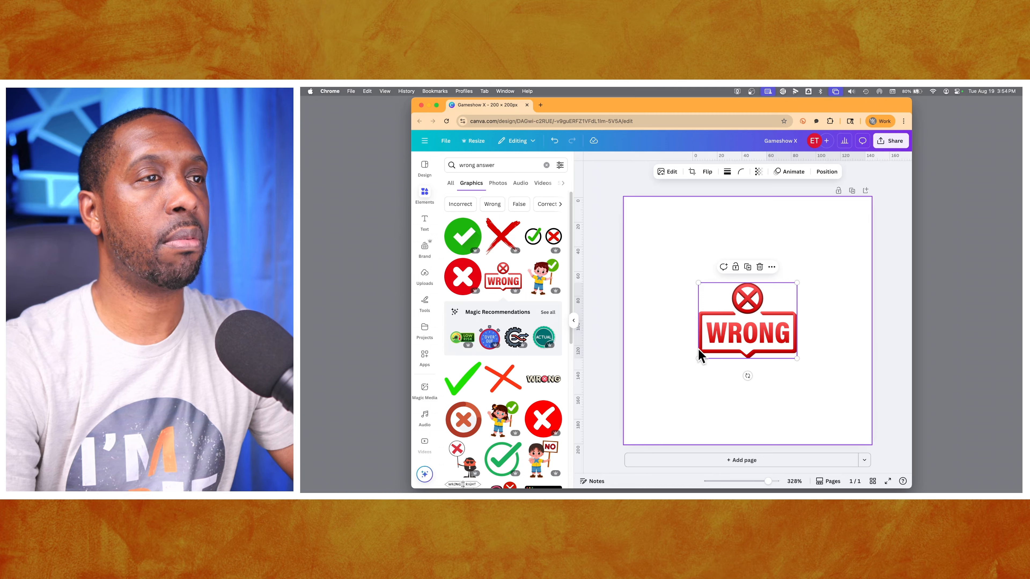
pyautogui.moveTo(698, 357); pyautogui.dragTo(670, 329)
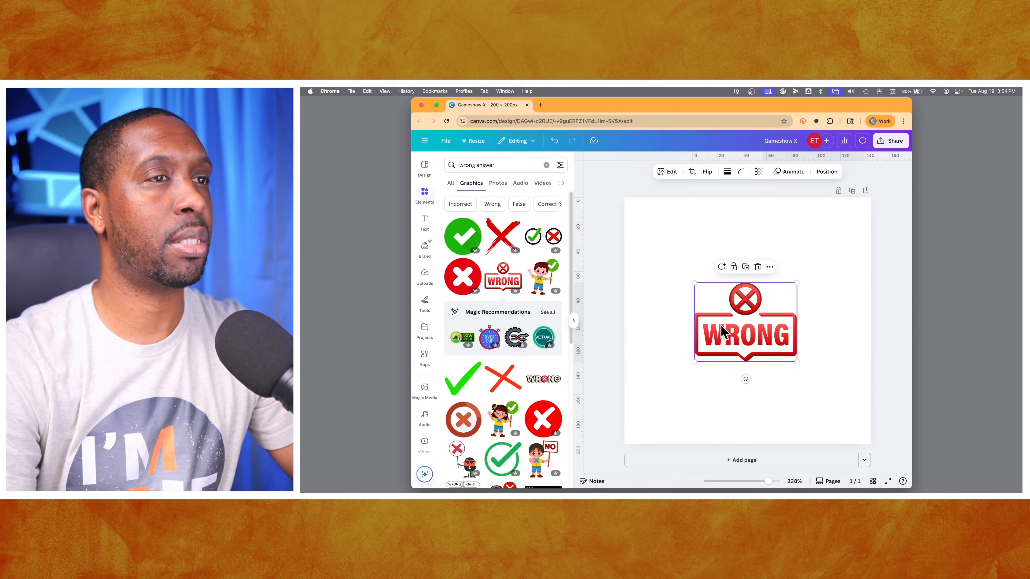
pyautogui.press('Delete')
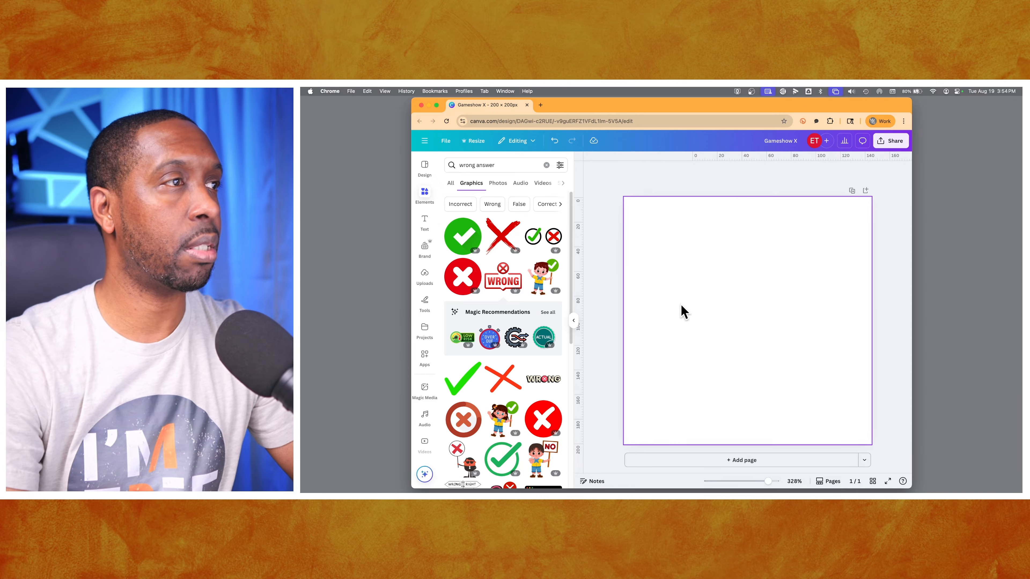
# Add the red brush-stroke X graphic to the blank page.
pyautogui.click(503, 235)
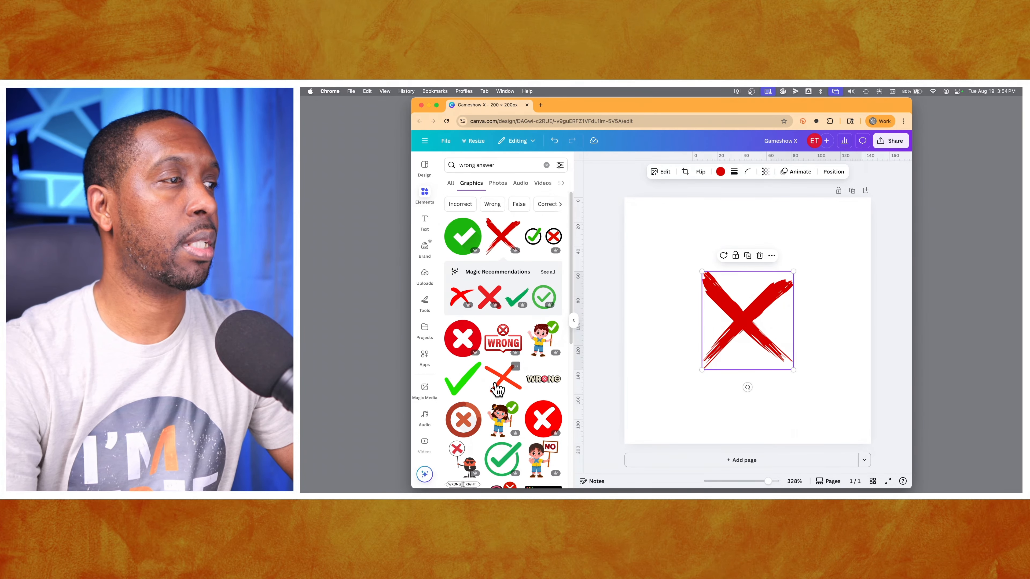
pyautogui.scroll(-3, 498, 388)
pyautogui.scroll(-1, 497, 389)
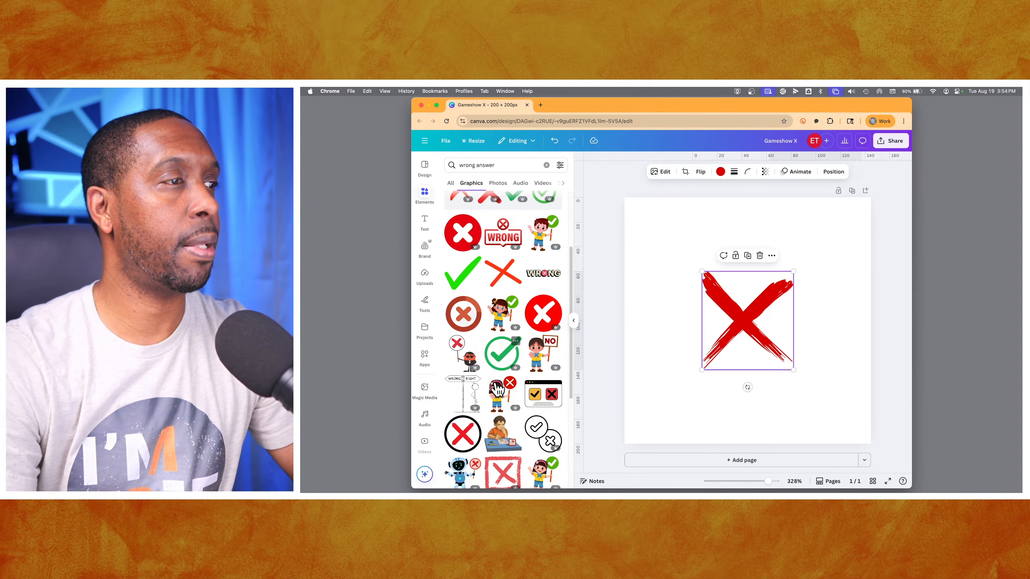
pyautogui.scroll(-1, 496, 389)
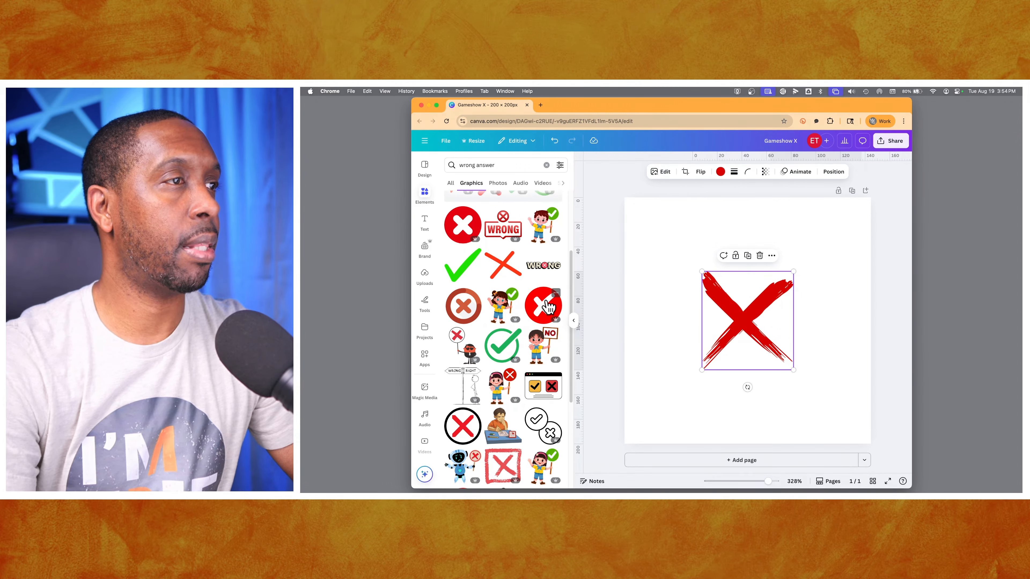
pyautogui.click(548, 307)
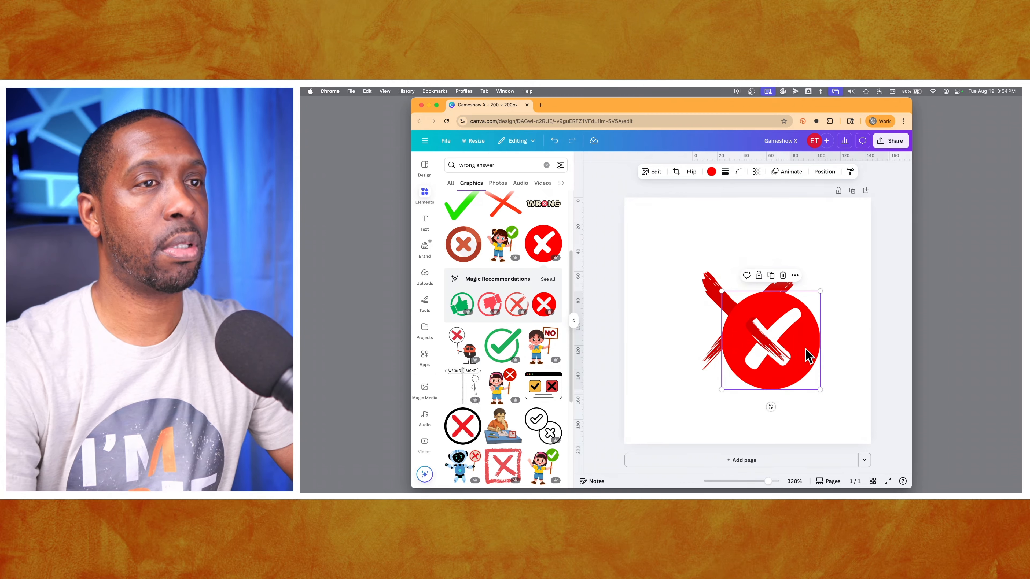
pyautogui.moveTo(804, 357); pyautogui.dragTo(816, 379)
pyautogui.press('Delete')
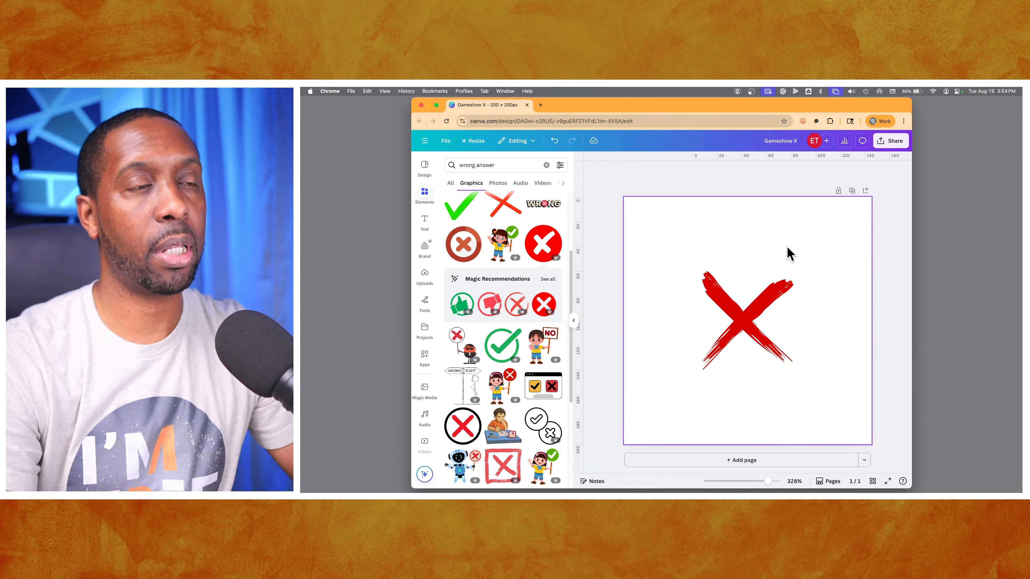
# Enlarge the red brush-stroke X so that it nearly fills the page.
pyautogui.click(758, 298)
pyautogui.moveTo(700, 269)
pyautogui.mouseDown()
pyautogui.moveTo(626, 213)
pyautogui.moveTo(632, 225)
pyautogui.mouseUp()
pyautogui.moveTo(793, 368); pyautogui.dragTo(866, 405)
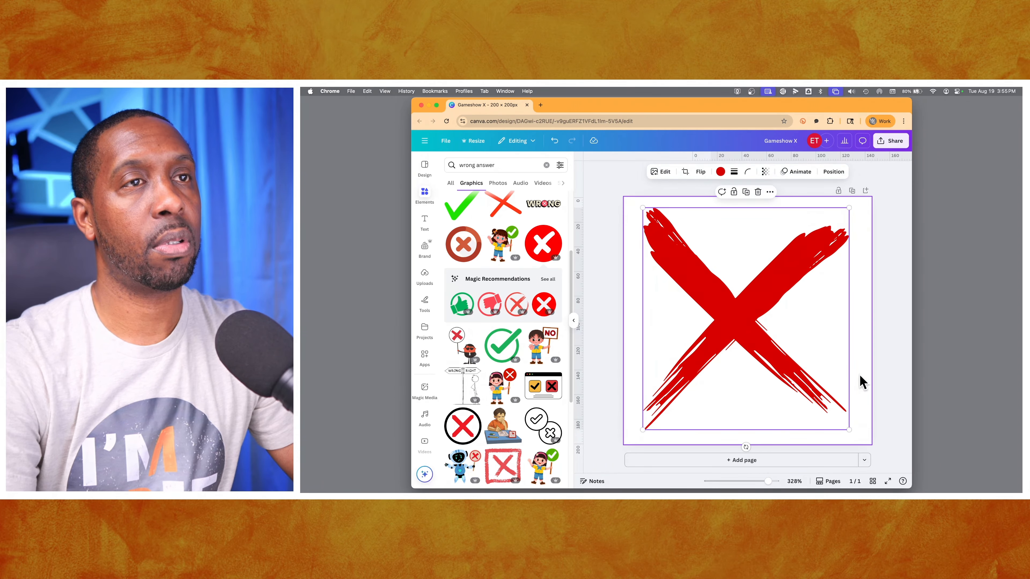
# Duplicate the page and replace the copy's X with the graphic of a white cross in a red circle.
pyautogui.click(851, 191)
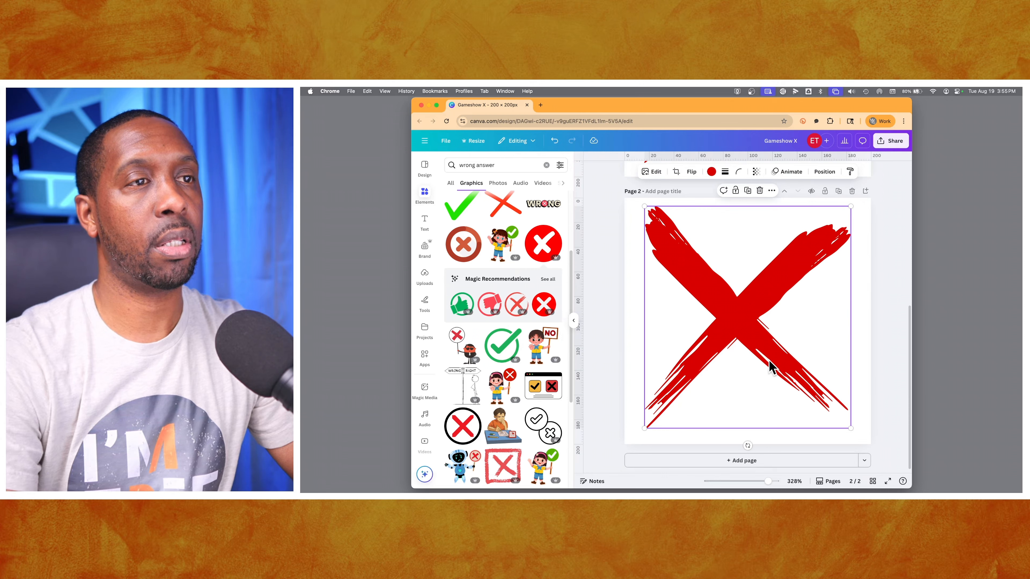
pyautogui.press('Delete')
pyautogui.click(541, 242)
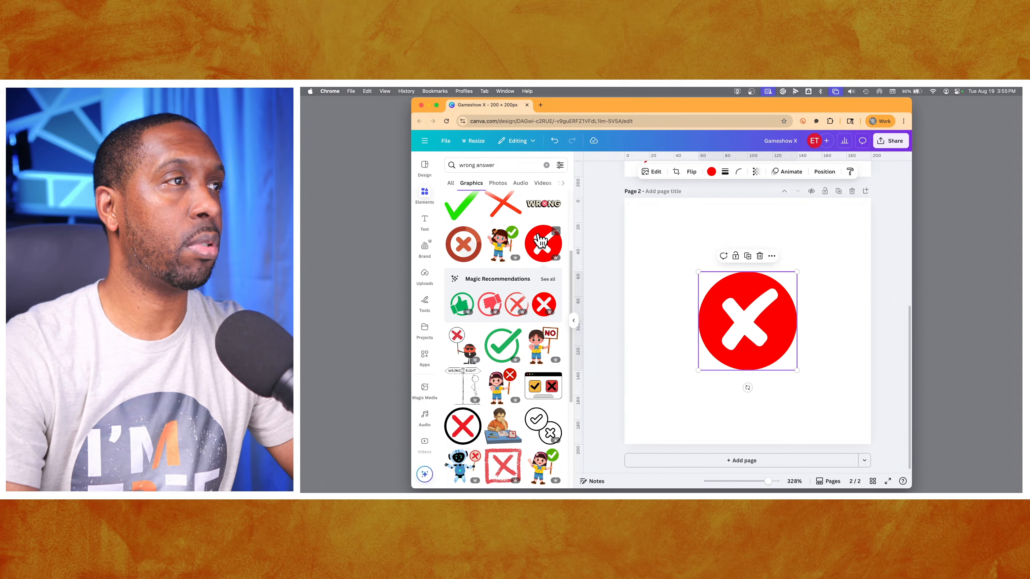
# Enlarge the red circle cross on page 2 to almost the full page and adjust its position.
pyautogui.moveTo(697, 272); pyautogui.dragTo(630, 205)
pyautogui.moveTo(797, 369); pyautogui.dragTo(868, 436)
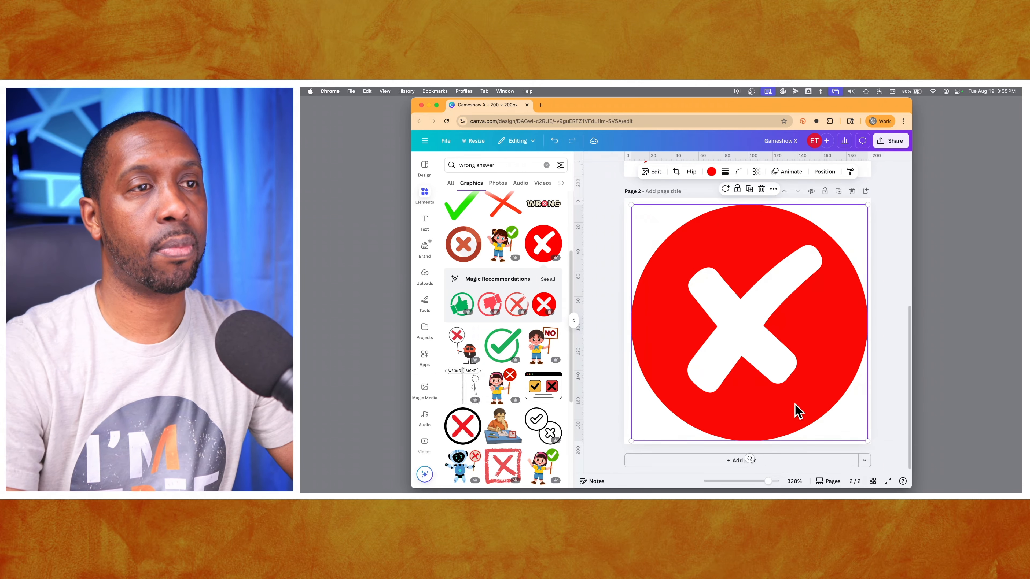
pyautogui.moveTo(800, 413); pyautogui.dragTo(795, 404)
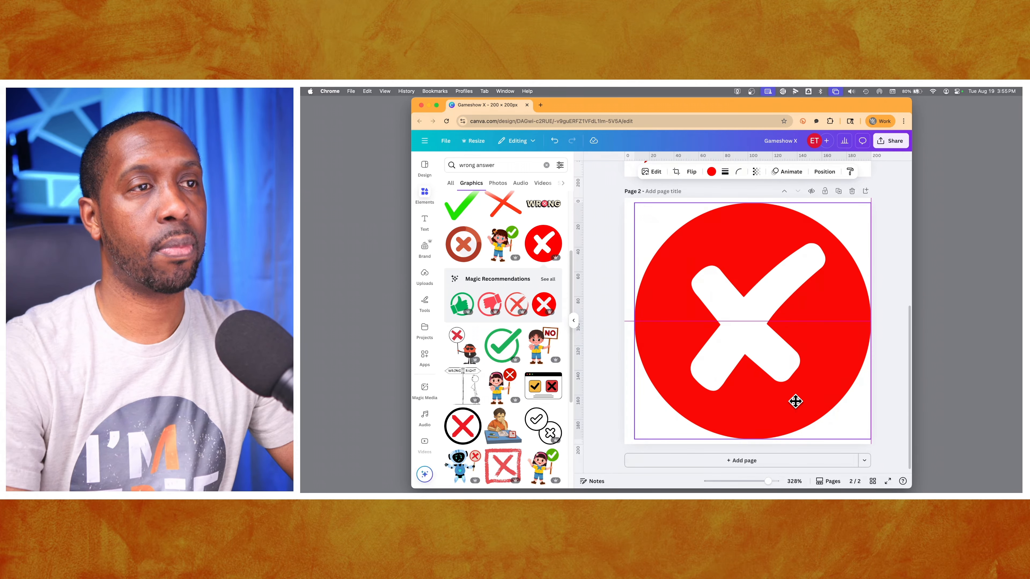
pyautogui.moveTo(794, 401); pyautogui.dragTo(794, 404)
# Enlarge the brush-stroke X on page 1 slightly and reposition it near the page centre.
pyautogui.scroll(7, 667, 352)
pyautogui.moveTo(726, 337); pyautogui.dragTo(730, 345)
pyautogui.moveTo(850, 209)
pyautogui.mouseDown()
pyautogui.moveTo(868, 200)
pyautogui.moveTo(861, 206)
pyautogui.mouseUp()
pyautogui.moveTo(781, 269); pyautogui.dragTo(775, 267)
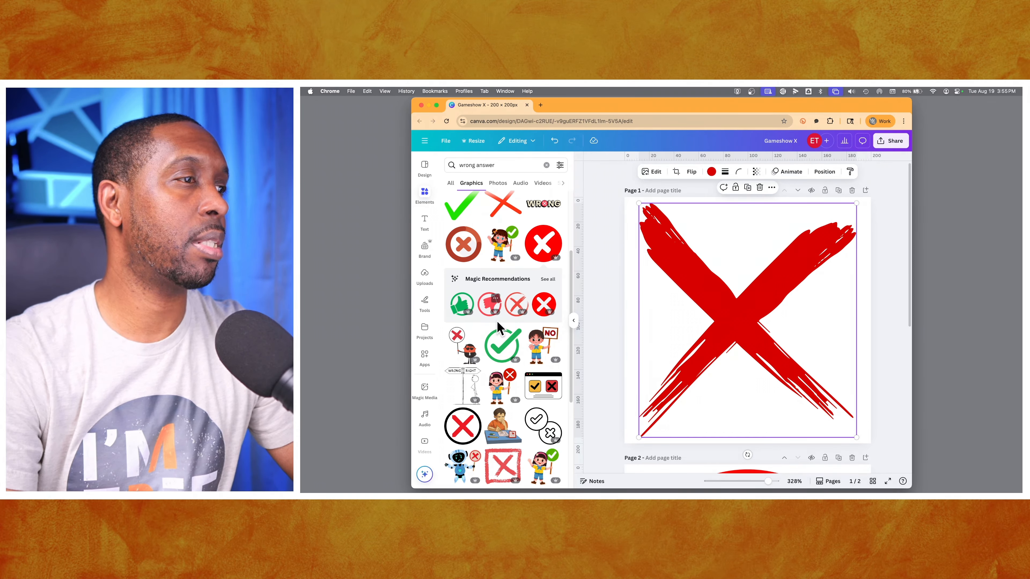
# Add a third page and place the graphic of a red X inside a red square frame on it.
pyautogui.scroll(-5, 498, 328)
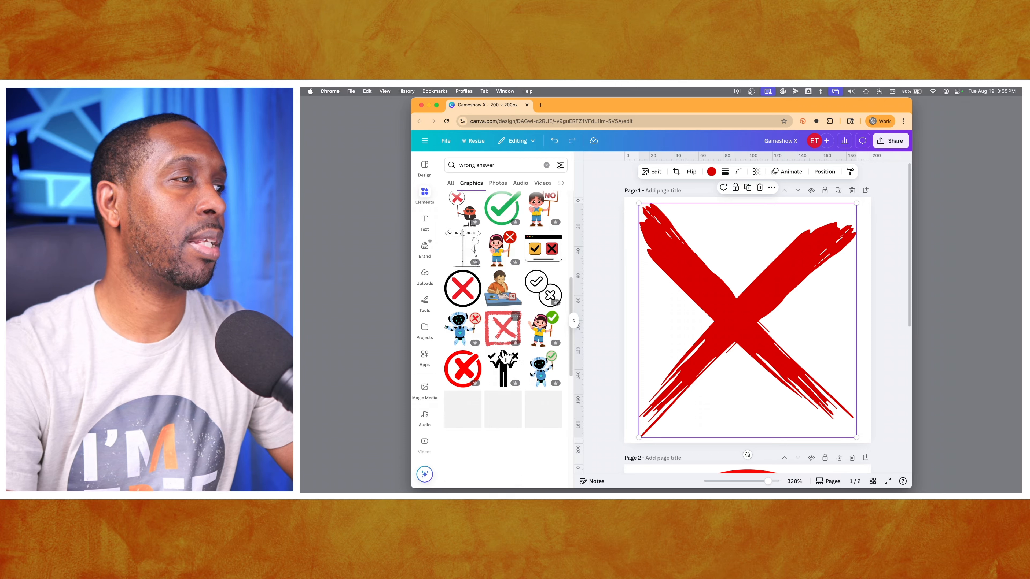
pyautogui.scroll(-2, 495, 353)
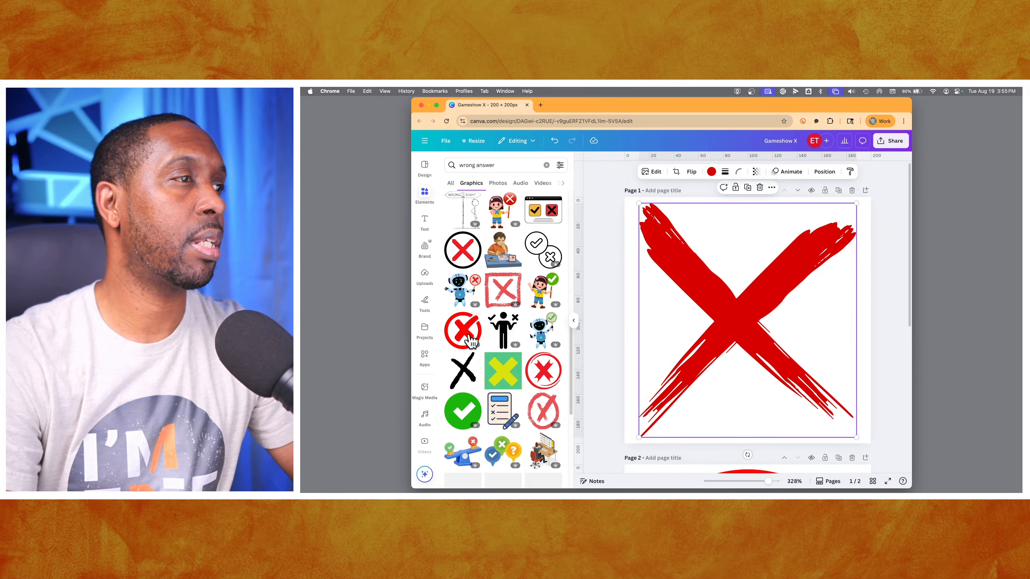
pyautogui.scroll(-5, 478, 349)
pyautogui.scroll(-8, 476, 357)
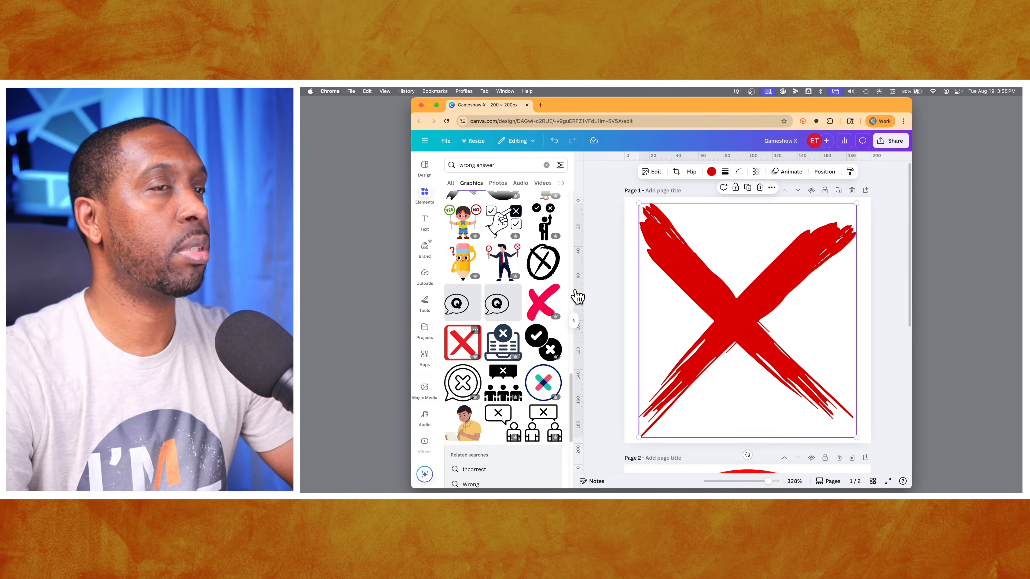
pyautogui.scroll(-5, 809, 257)
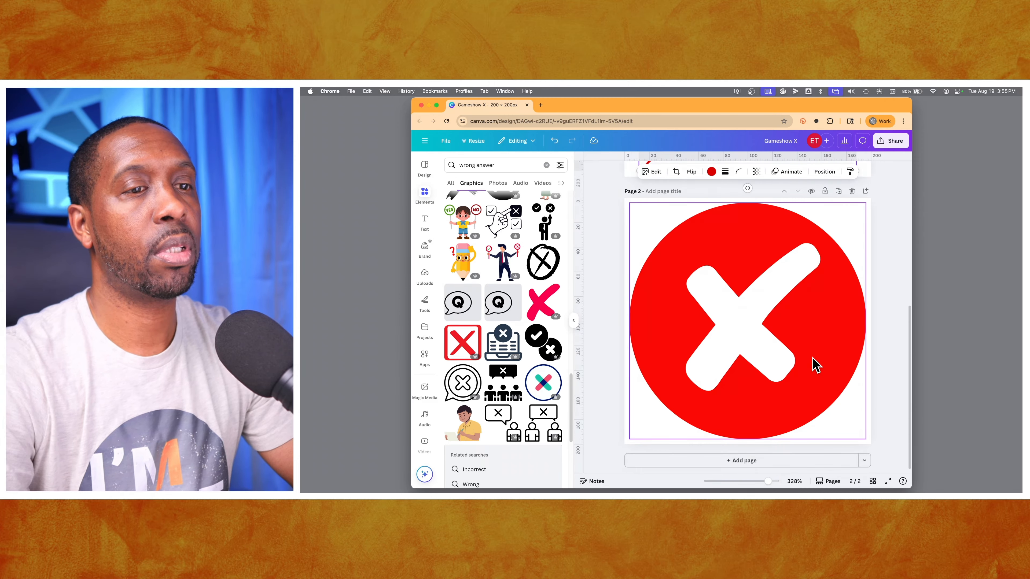
pyautogui.click(790, 463)
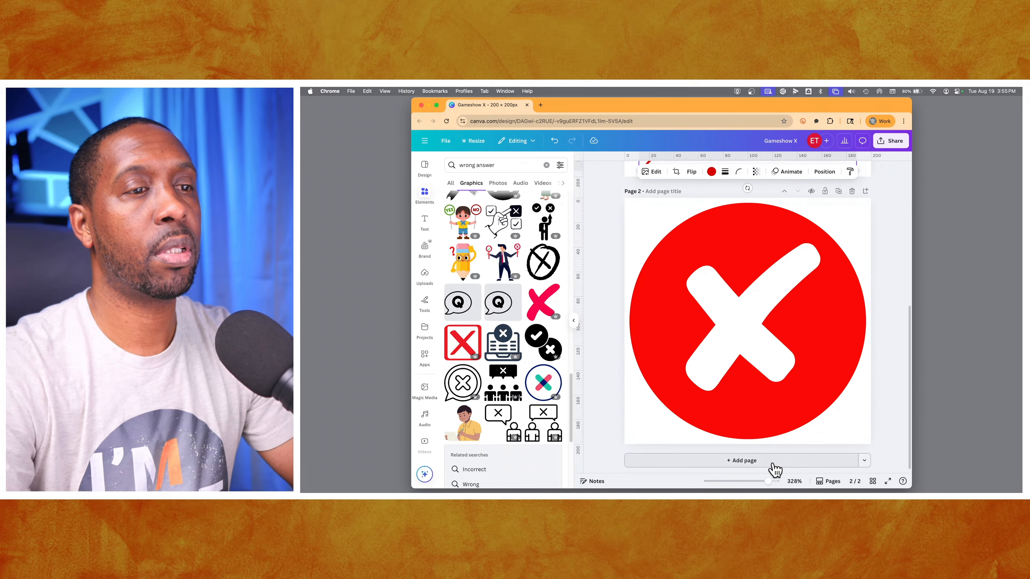
pyautogui.click(470, 347)
# Enlarge the red square-framed X on page 3 to almost the full page and adjust its position.
pyautogui.moveTo(691, 268); pyautogui.dragTo(630, 208)
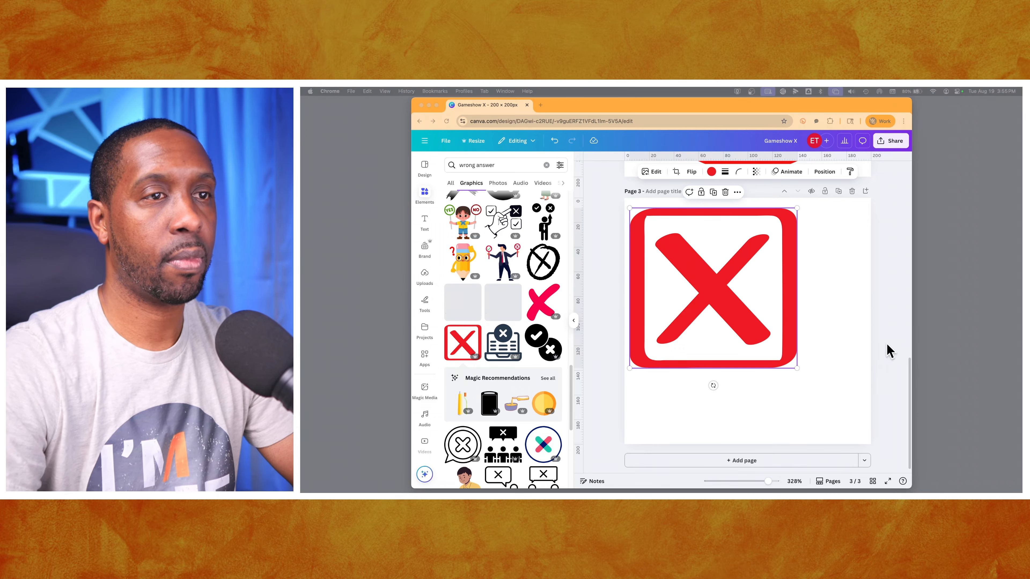
pyautogui.moveTo(797, 368); pyautogui.dragTo(867, 436)
pyautogui.moveTo(794, 378); pyautogui.dragTo(786, 369)
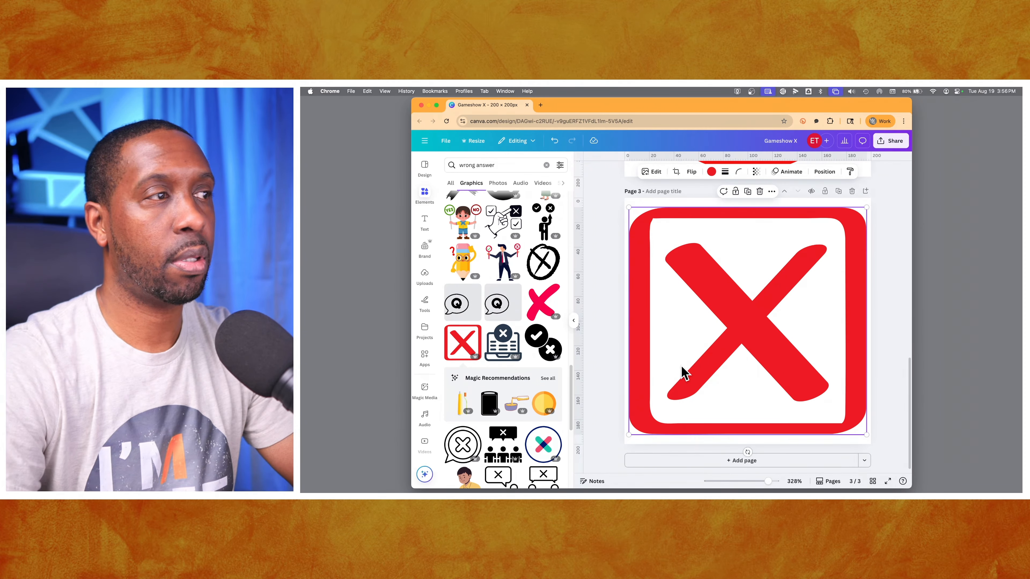
# Add a fourth page and place the graphic of a red X inside a red ring from the wrong answer results.
pyautogui.scroll(-3, 537, 347)
pyautogui.scroll(-10, 537, 347)
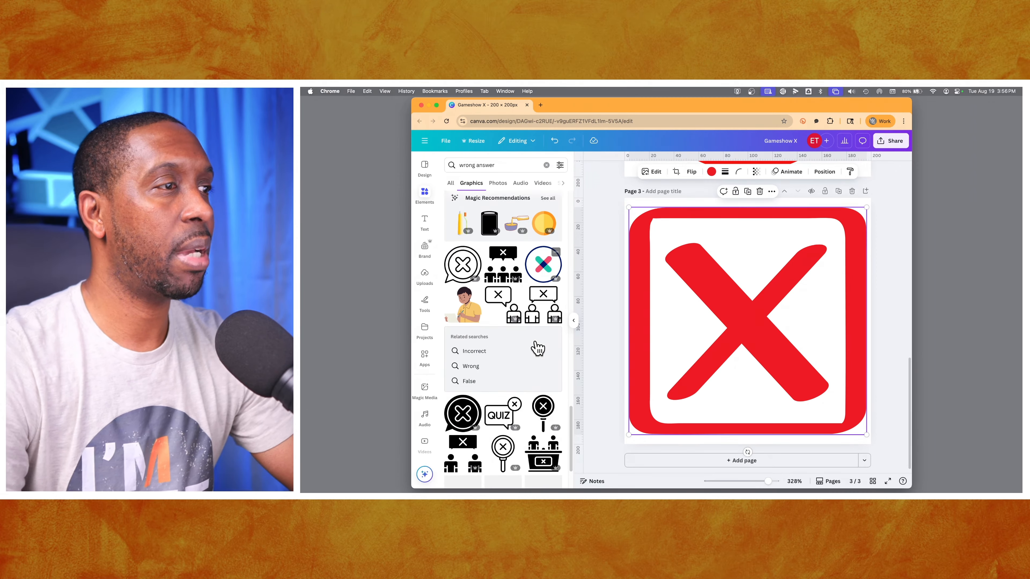
pyautogui.scroll(-2, 537, 347)
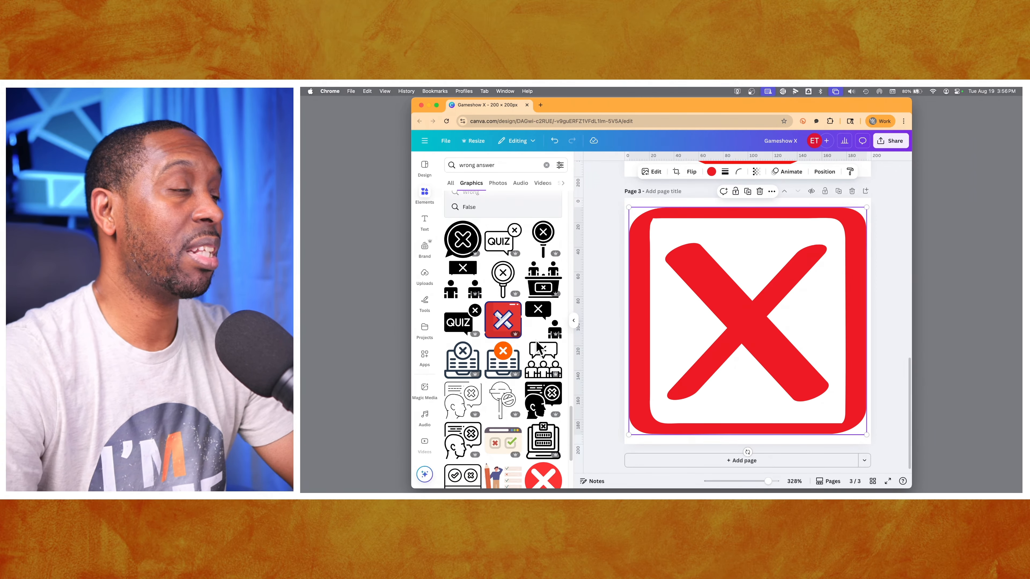
pyautogui.scroll(-2, 537, 347)
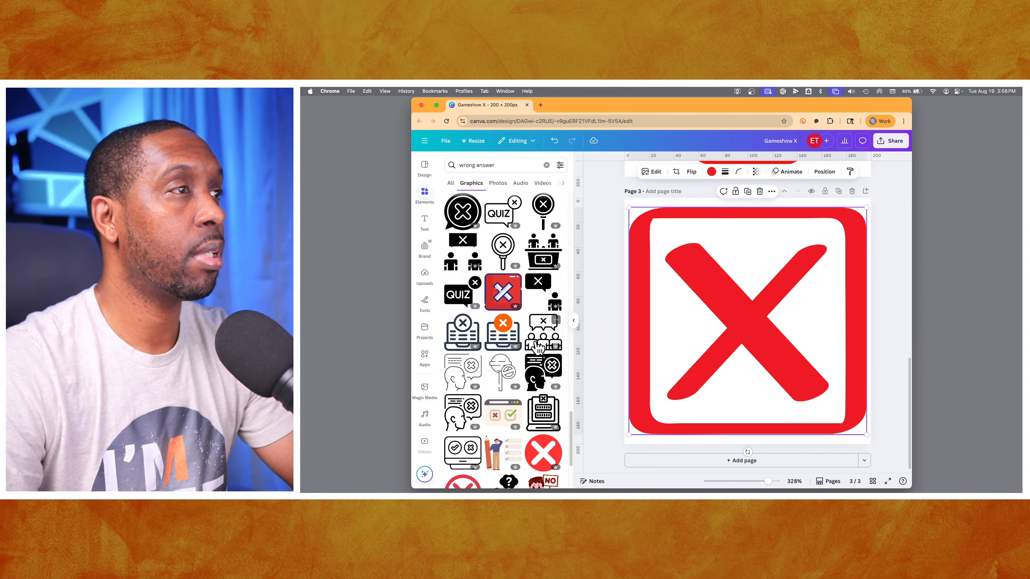
pyautogui.scroll(-6, 537, 346)
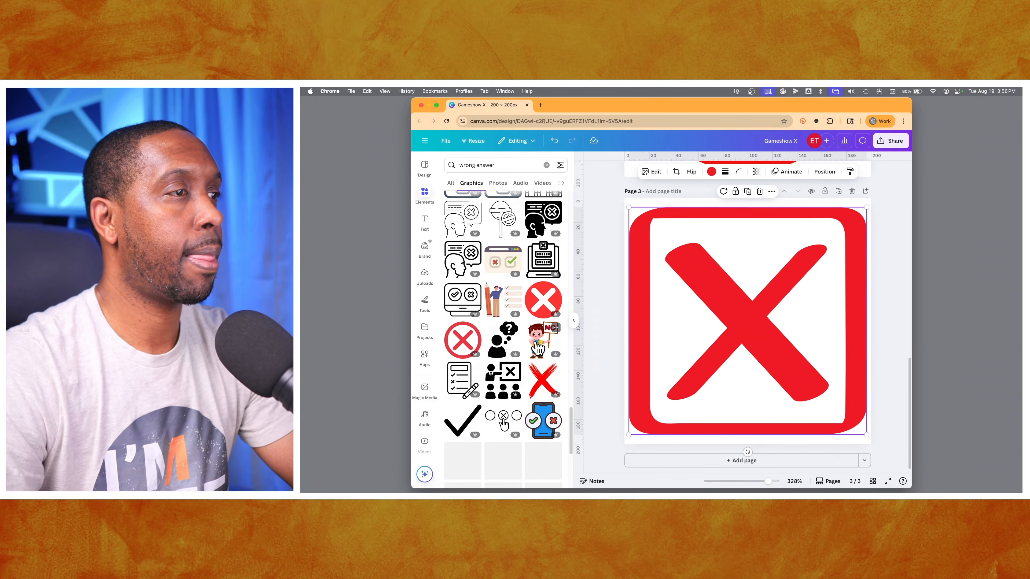
pyautogui.scroll(-2, 537, 347)
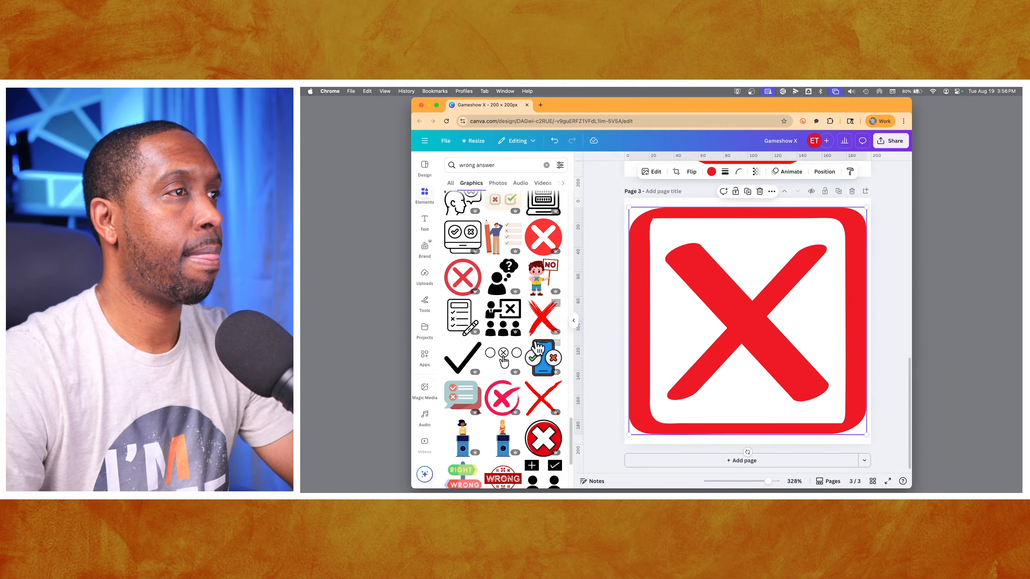
pyautogui.scroll(-1, 537, 347)
pyautogui.scroll(-1, 537, 347)
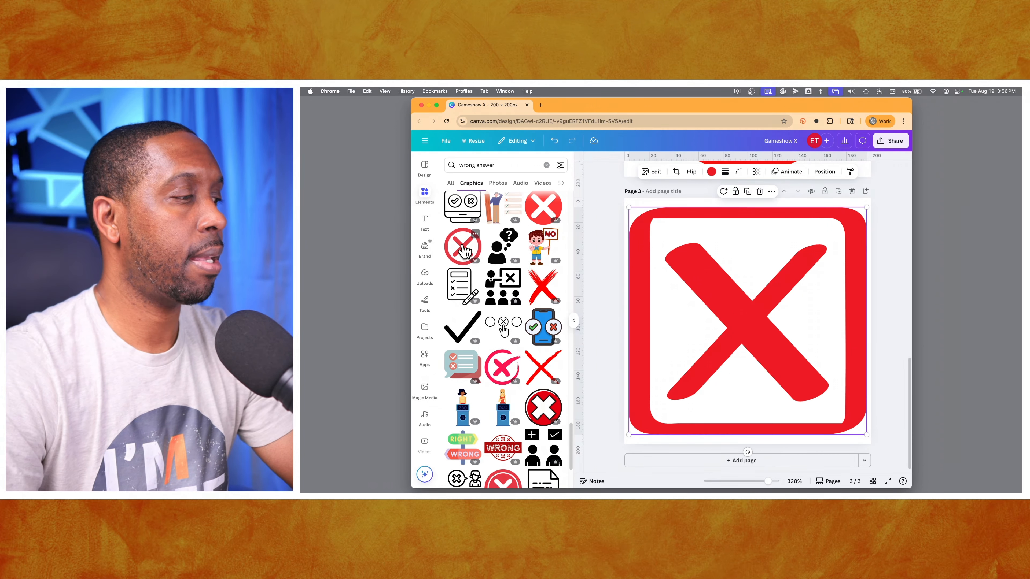
pyautogui.scroll(8, 655, 262)
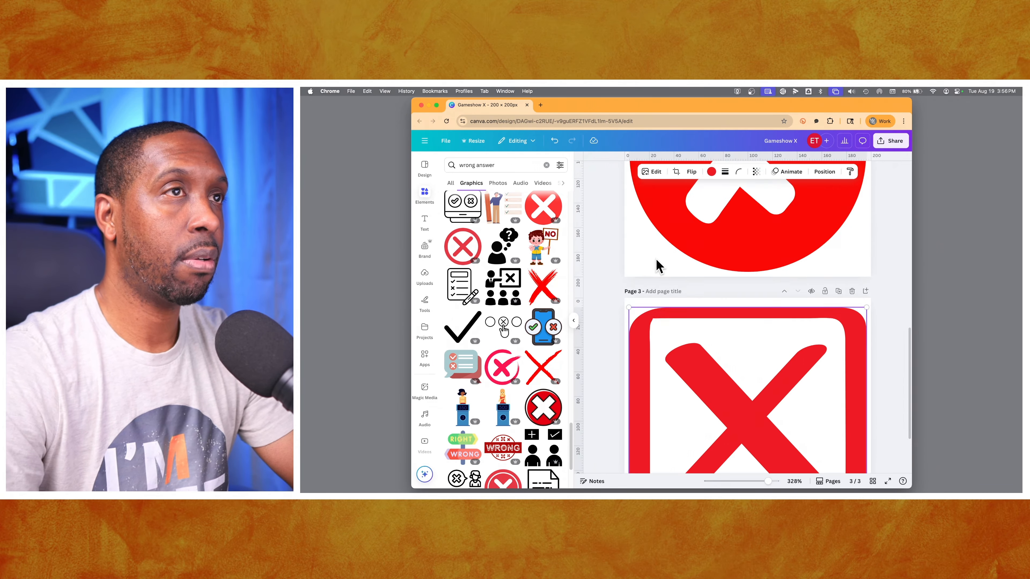
pyautogui.scroll(-3, 657, 263)
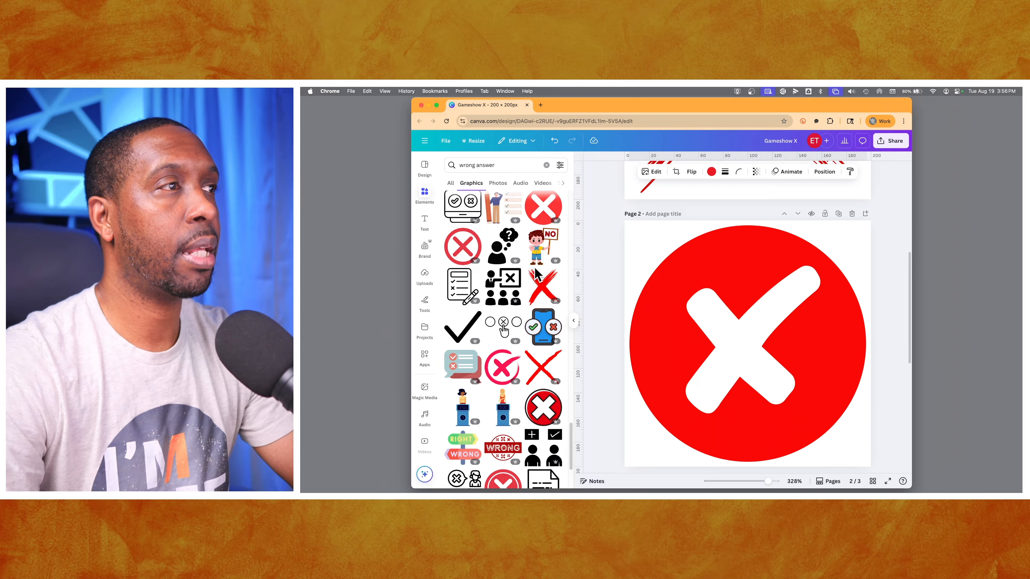
pyautogui.scroll(-8, 697, 359)
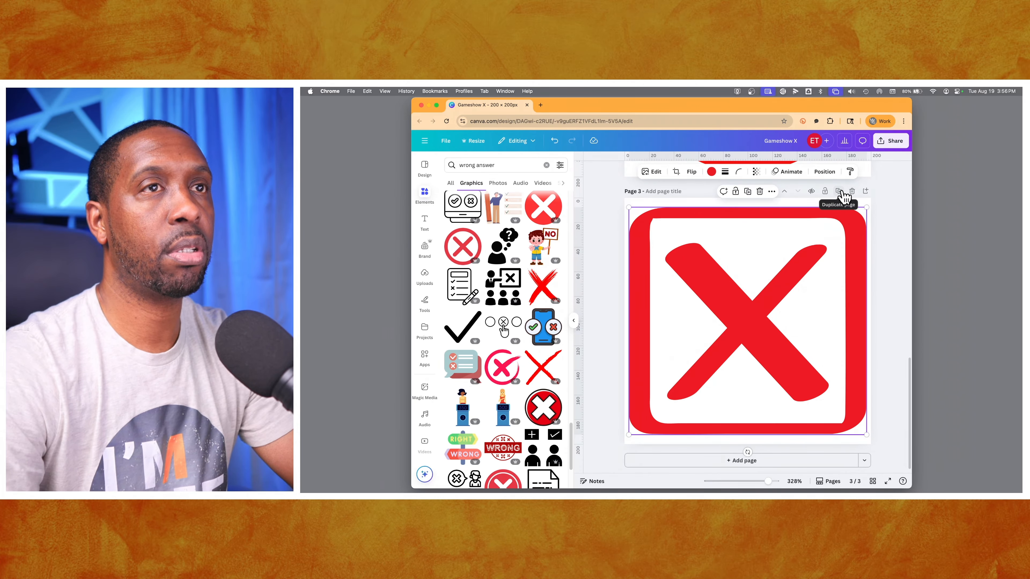
pyautogui.click(754, 462)
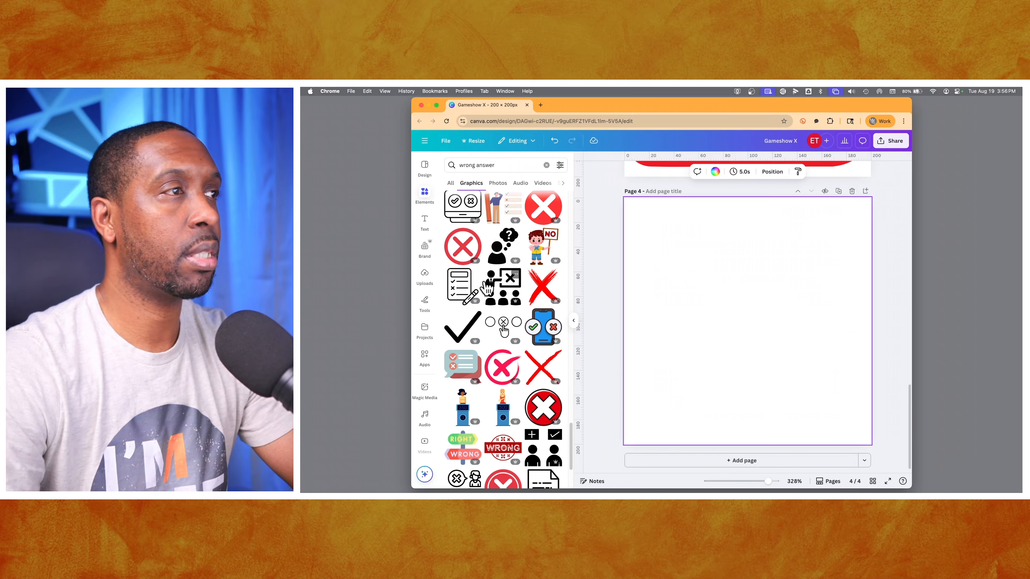
pyautogui.click(463, 256)
# Enlarge the red ringed X on page 4 until it nearly fills the page and centre it.
pyautogui.moveTo(698, 271); pyautogui.dragTo(627, 201)
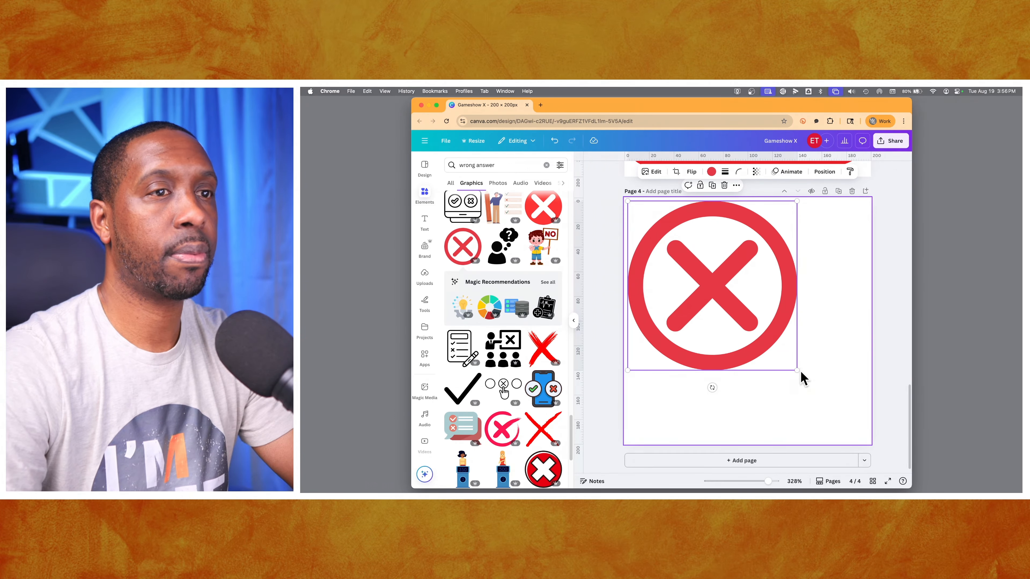
pyautogui.moveTo(797, 370); pyautogui.dragTo(867, 440)
pyautogui.moveTo(825, 413); pyautogui.dragTo(823, 407)
pyautogui.scroll(-4, 518, 379)
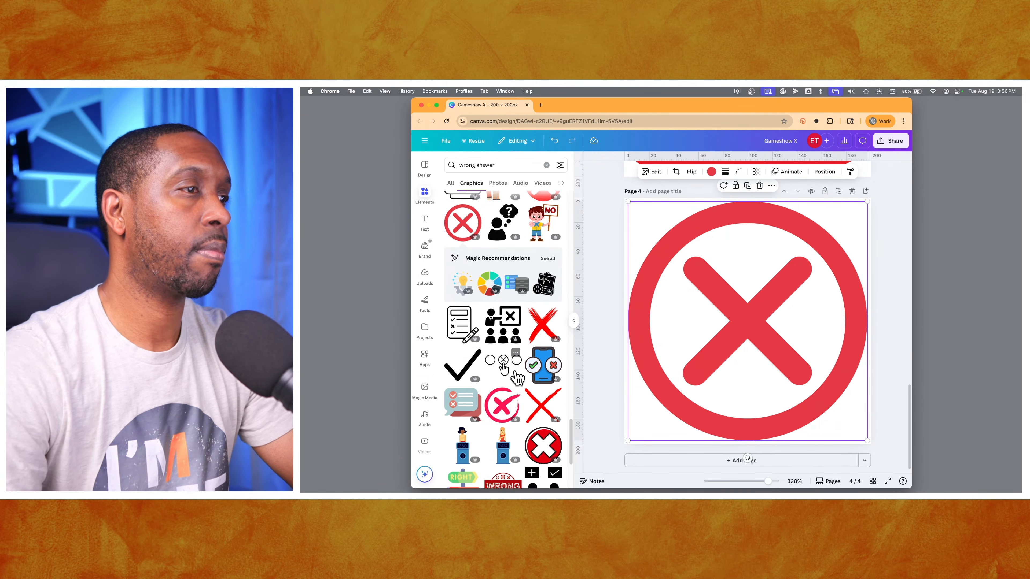
pyautogui.scroll(-4, 515, 372)
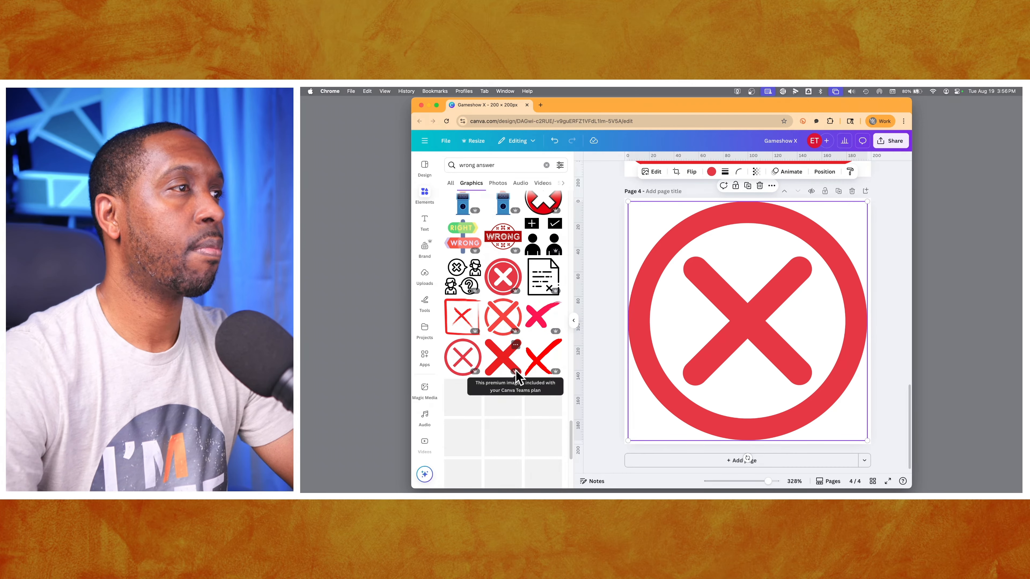
pyautogui.scroll(-6, 516, 371)
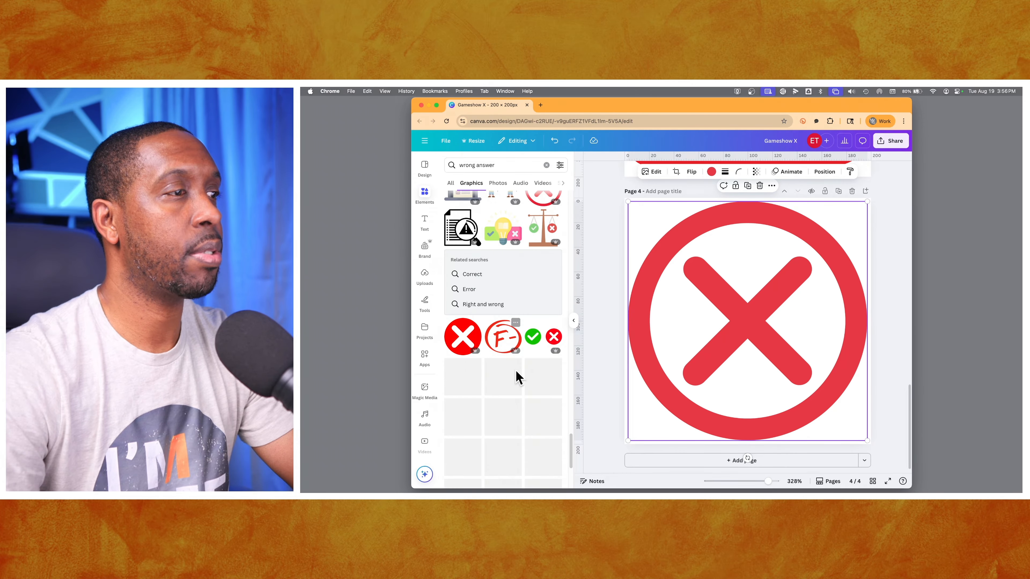
pyautogui.scroll(-2, 515, 370)
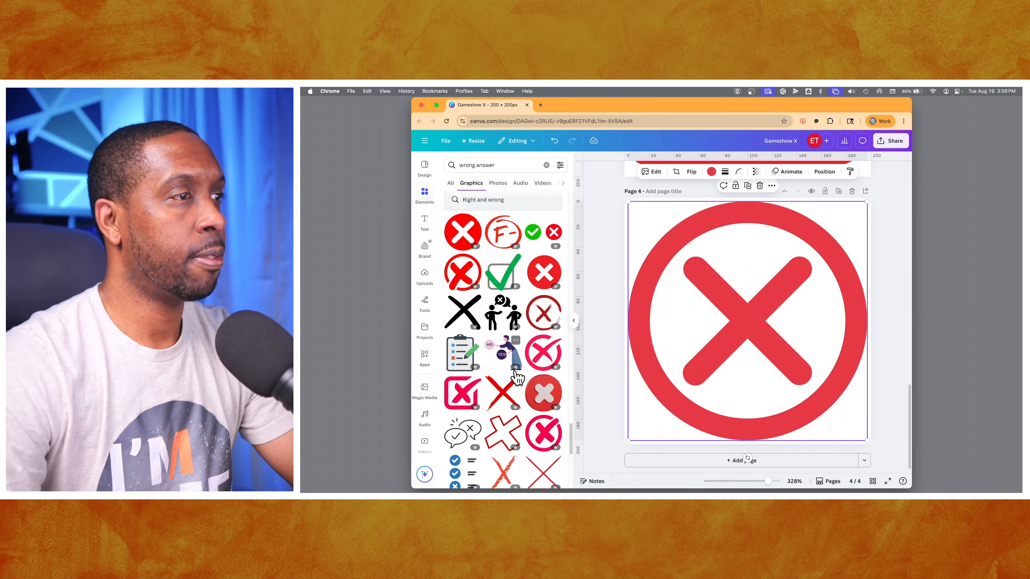
pyautogui.scroll(-1, 517, 377)
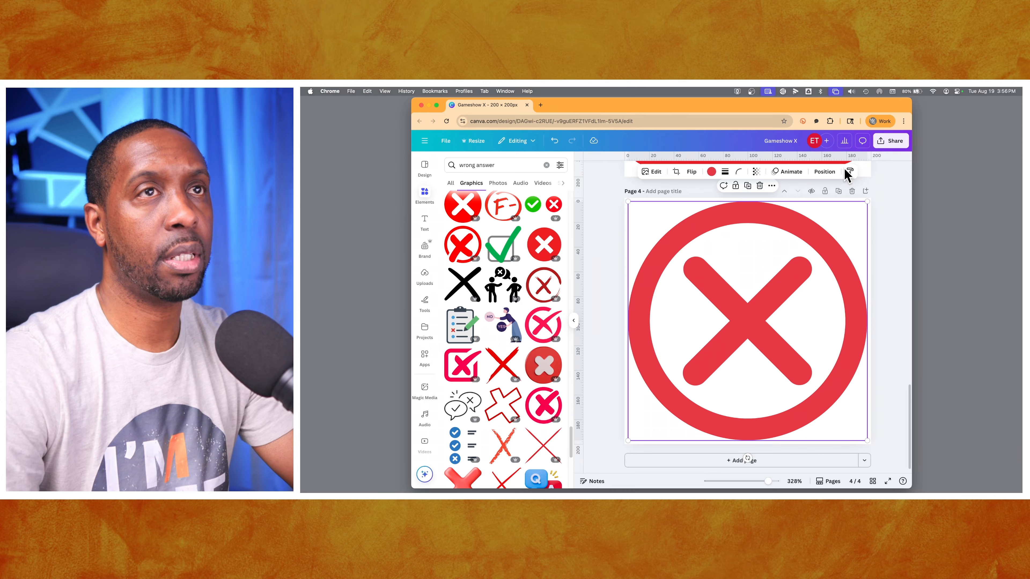
# Download pages 1–4 of the design as PNG files at size 1 with a transparent background.
pyautogui.click(895, 142)
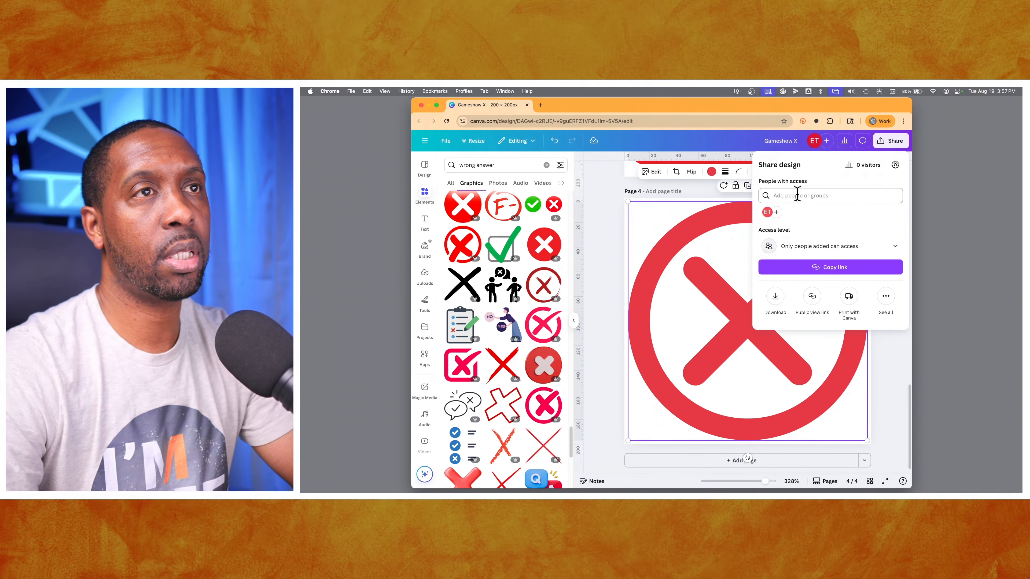
pyautogui.click(776, 296)
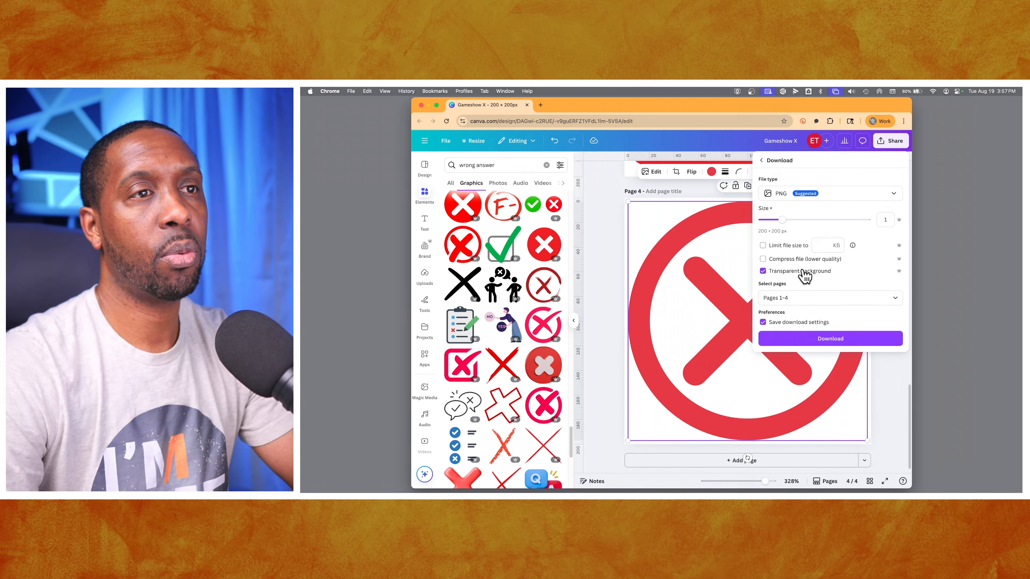
pyautogui.click(806, 346)
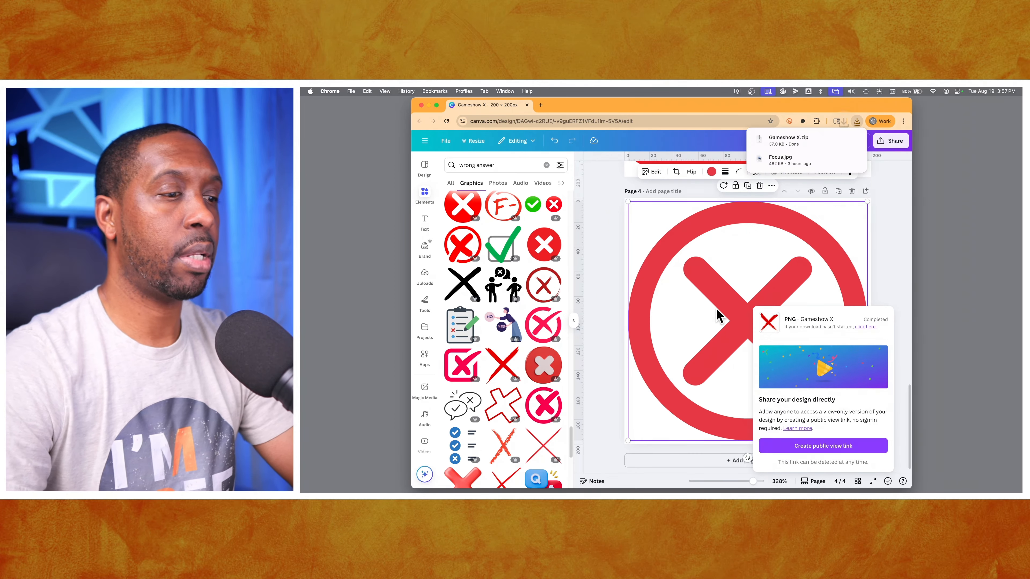
# Switch to FreeShow and look through the Documents and Downloads folders in the media library.
pyautogui.hotkey('ctrl', 'Right')
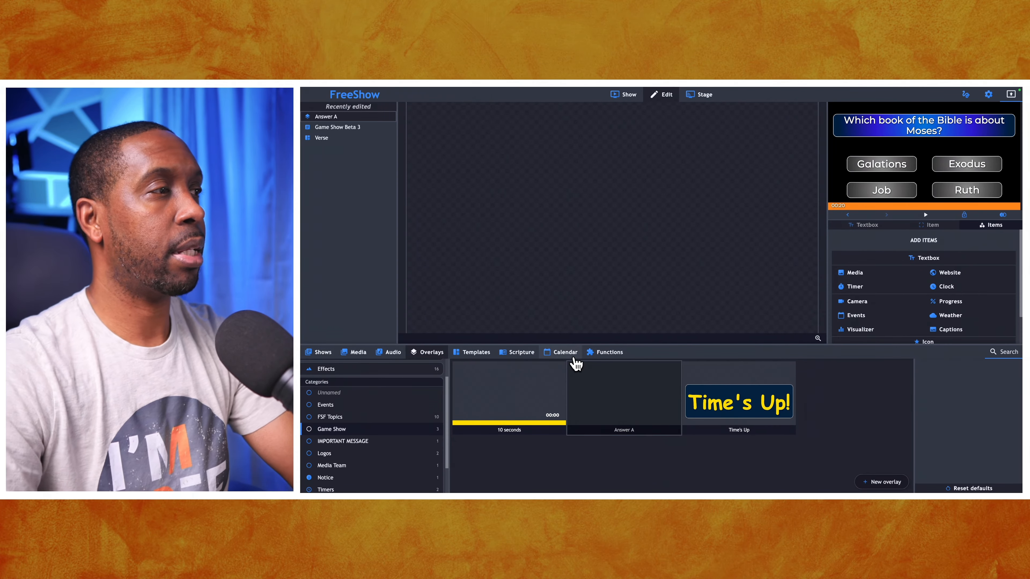
pyautogui.click(356, 355)
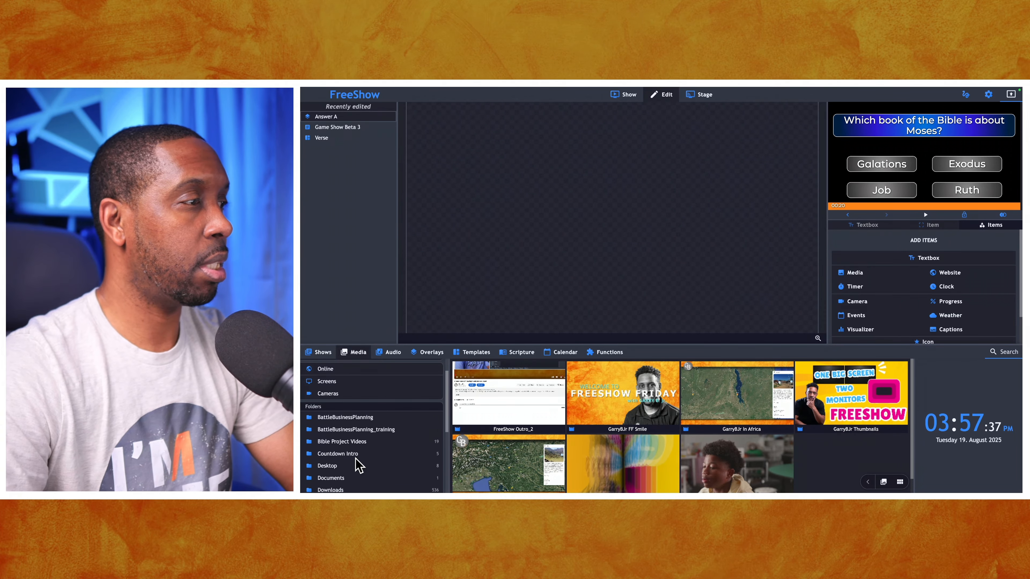
pyautogui.scroll(-1, 356, 466)
pyautogui.scroll(-1, 355, 466)
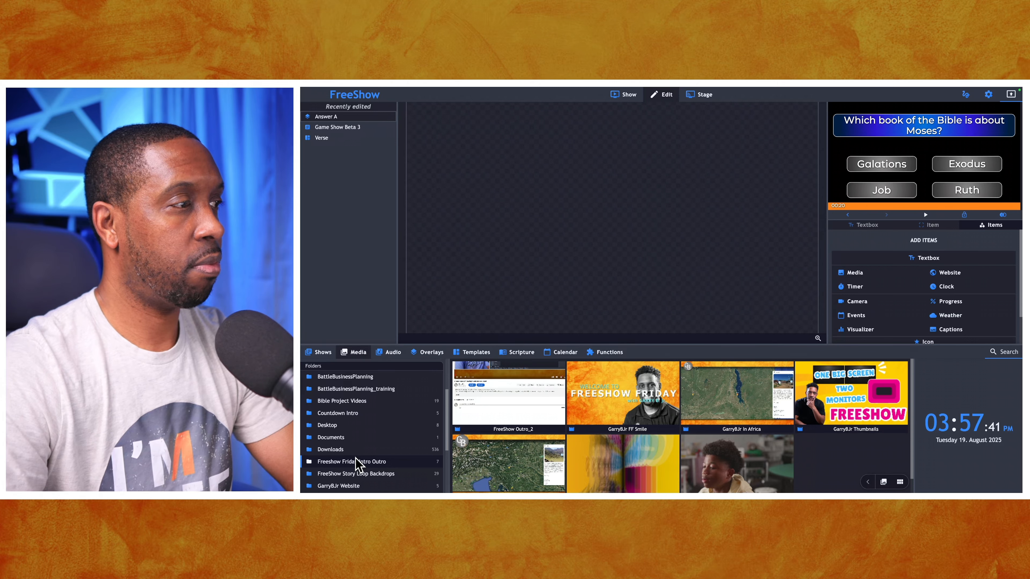
pyautogui.scroll(-3, 353, 444)
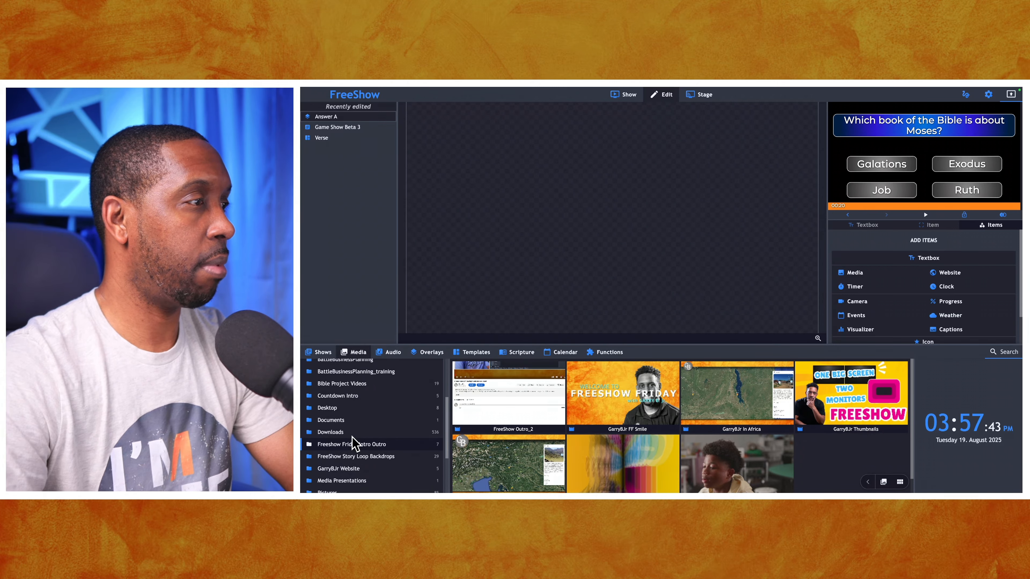
pyautogui.scroll(1, 352, 443)
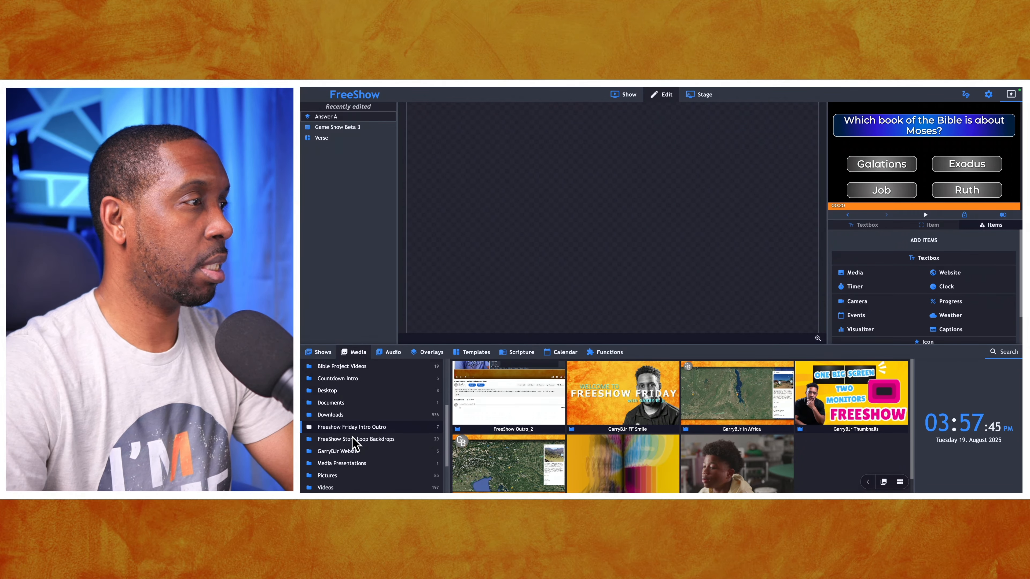
pyautogui.click(338, 406)
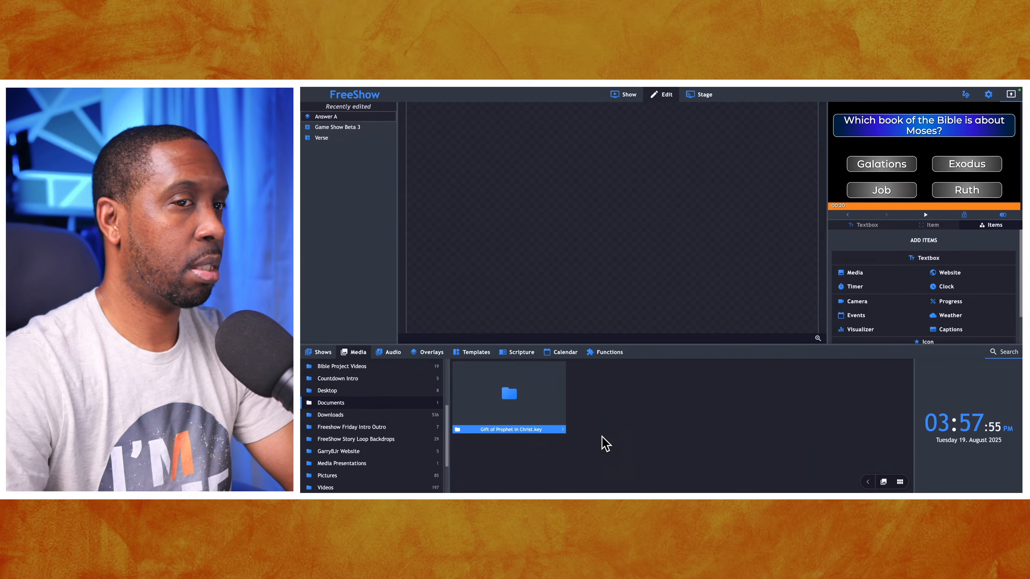
pyautogui.click(362, 416)
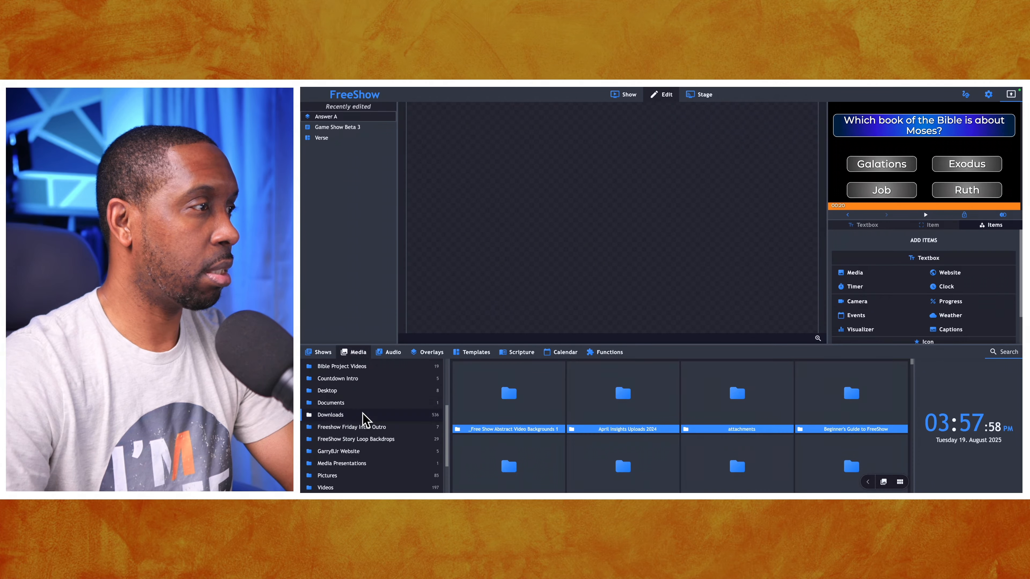
# Add the Gameshow X folder from the FreeShow documents folder to the media library.
pyautogui.scroll(-3, 365, 440)
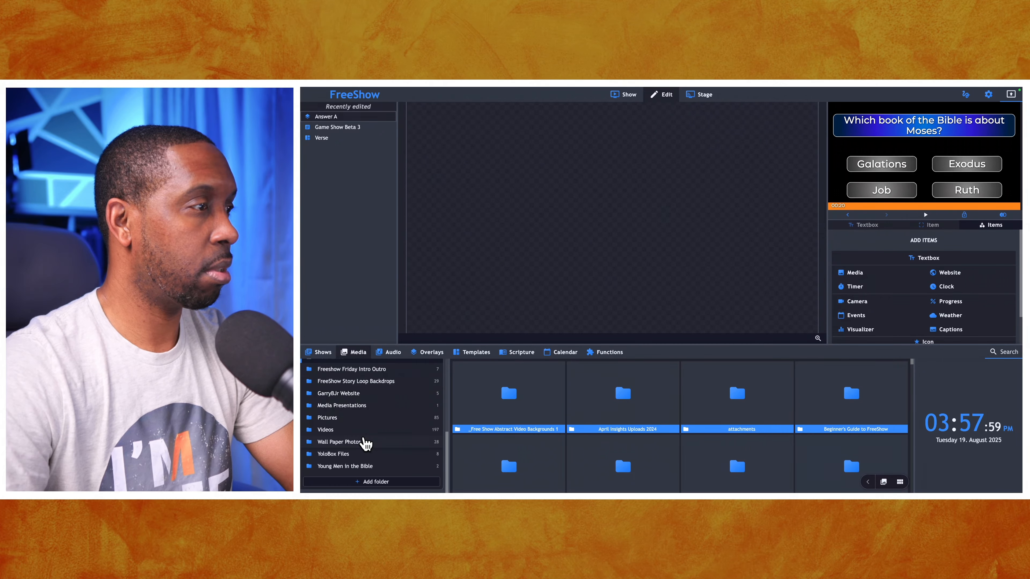
pyautogui.click(368, 483)
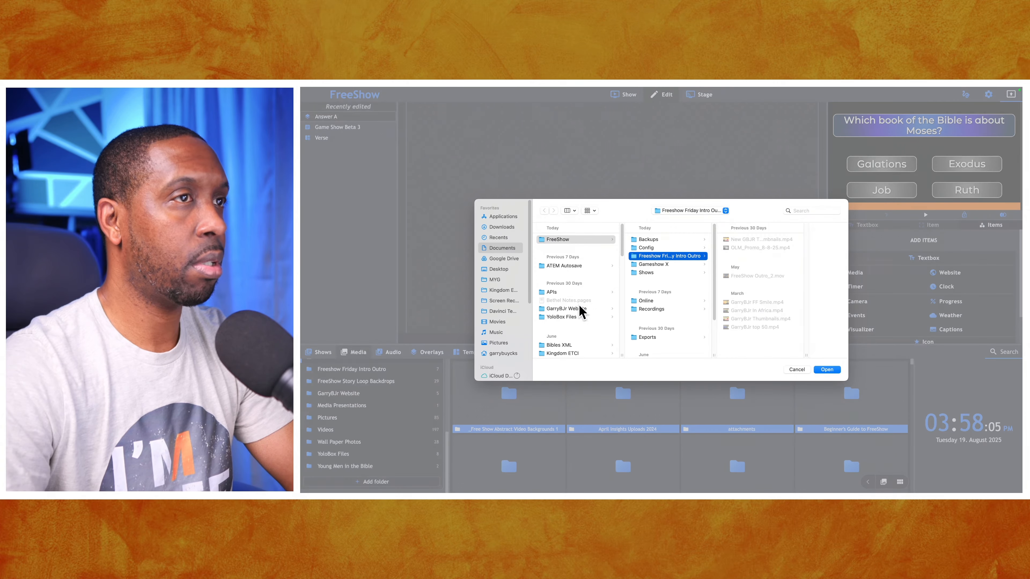
pyautogui.click(649, 265)
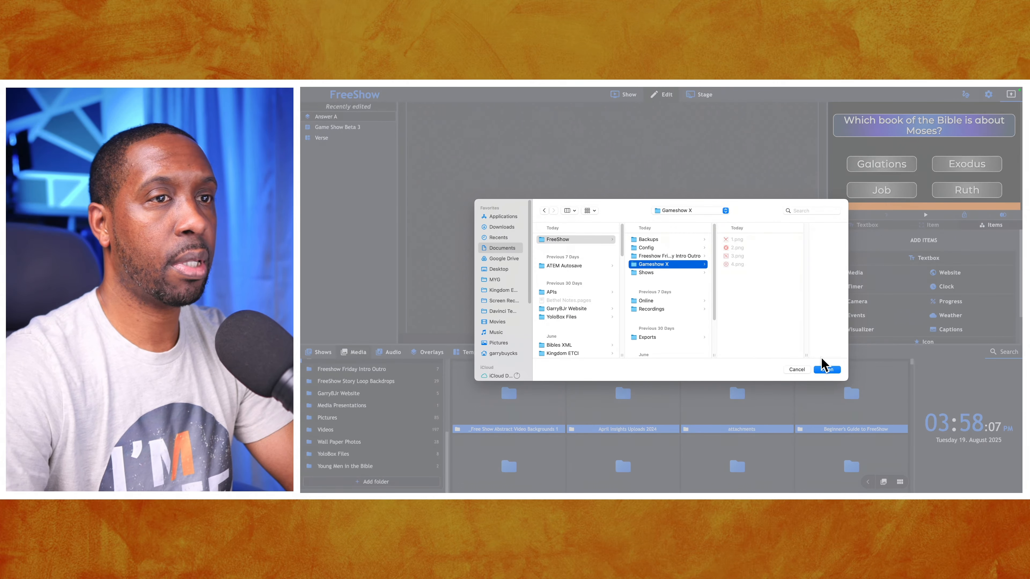
pyautogui.click(825, 370)
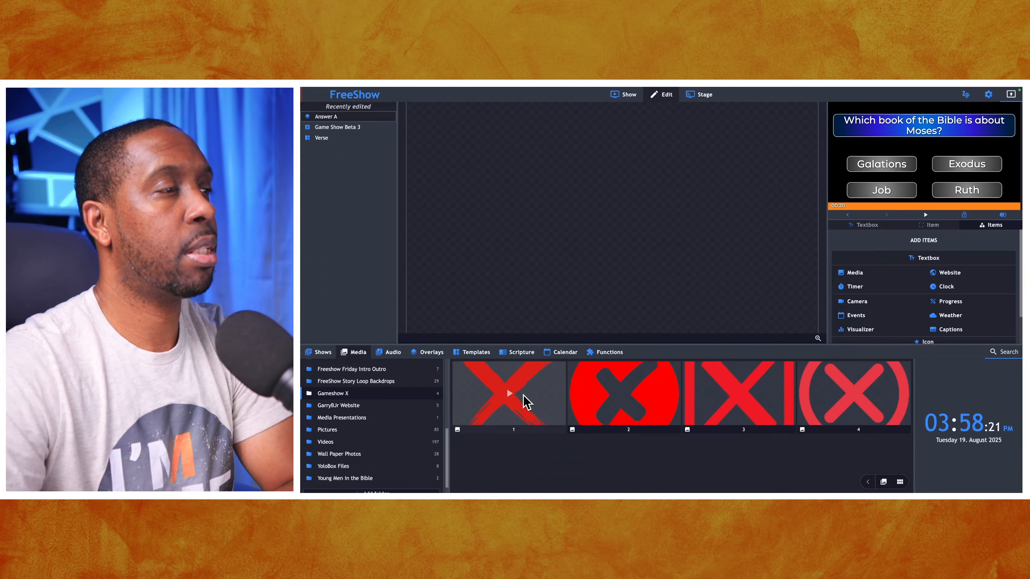
# Add a media item to the Answer A overlay and load 1.png from the Gameshow X folder into it.
pyautogui.moveTo(526, 401); pyautogui.dragTo(543, 223)
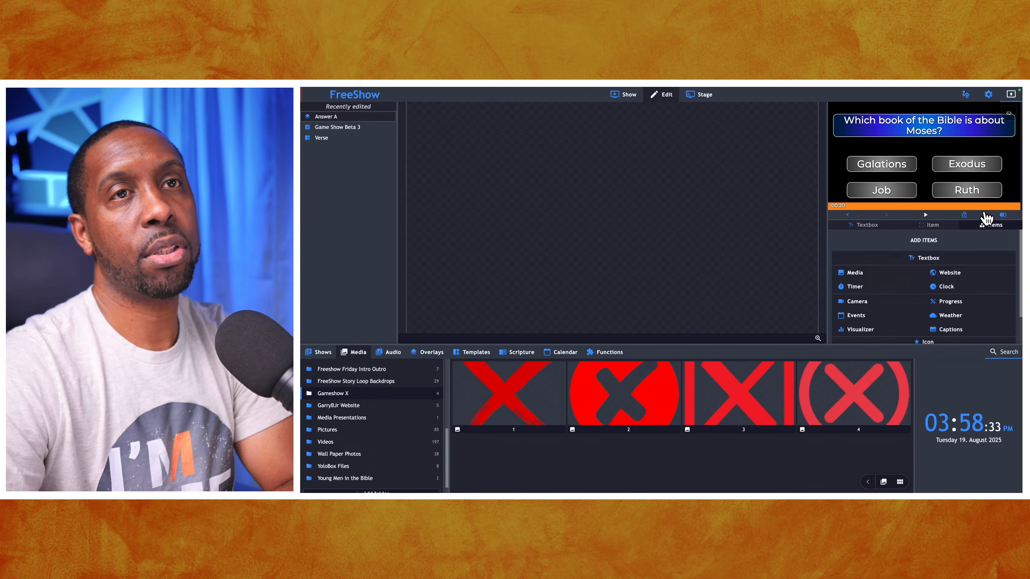
pyautogui.click(859, 273)
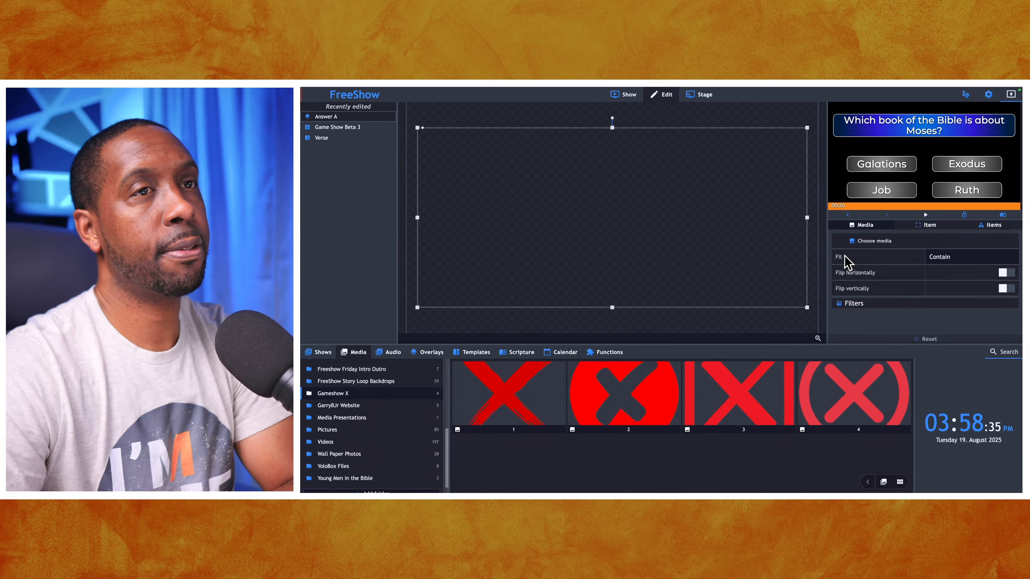
pyautogui.click(875, 242)
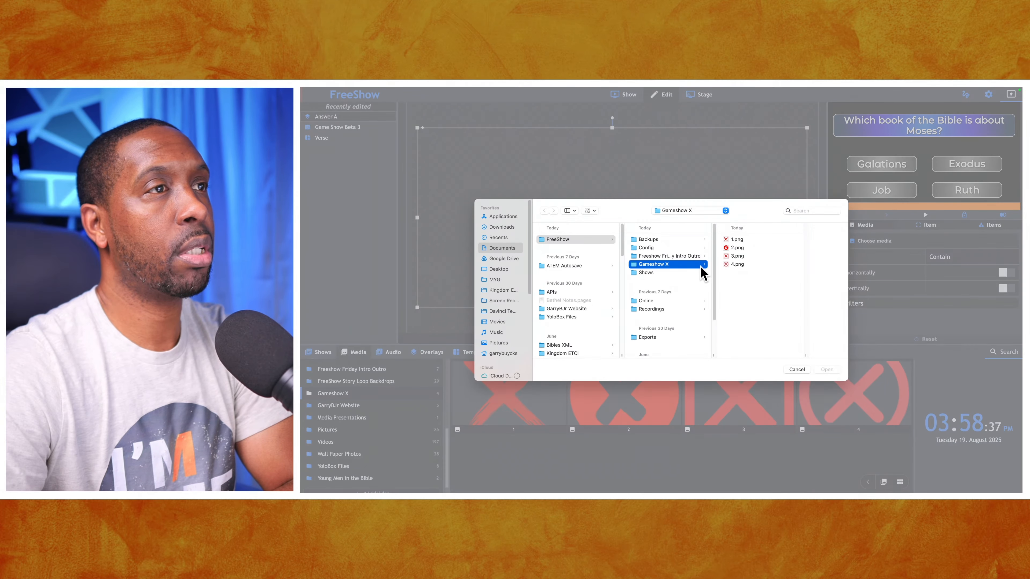
pyautogui.click(737, 239)
pyautogui.click(829, 371)
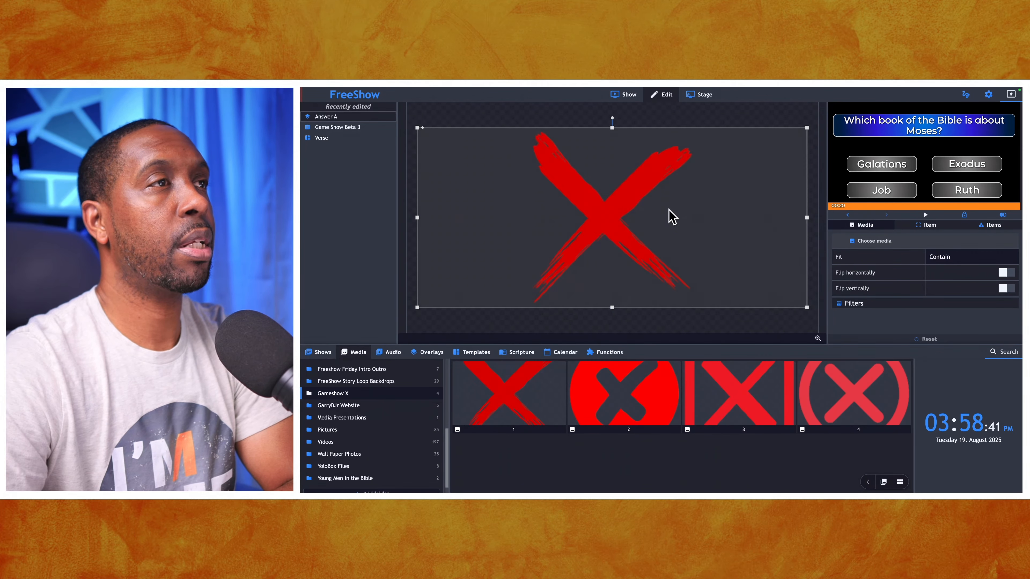
# Shrink the red X on the Answer A overlay to about a fifth of the canvas width and place it right of centre.
pyautogui.moveTo(808, 310); pyautogui.dragTo(537, 219)
pyautogui.moveTo(488, 192); pyautogui.dragTo(528, 233)
pyautogui.moveTo(579, 172); pyautogui.dragTo(545, 197)
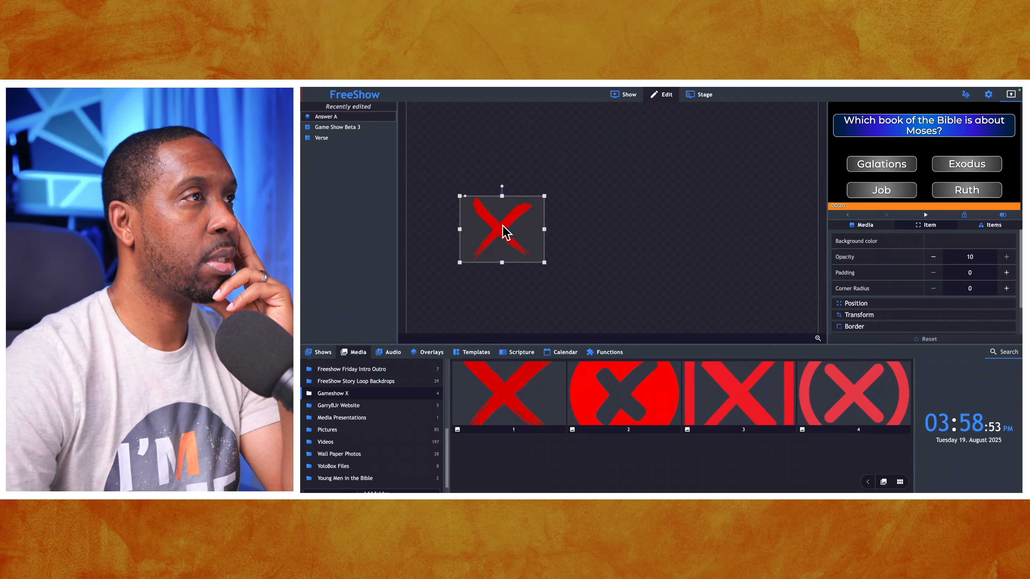
pyautogui.moveTo(505, 231); pyautogui.dragTo(519, 228)
pyautogui.click(602, 246)
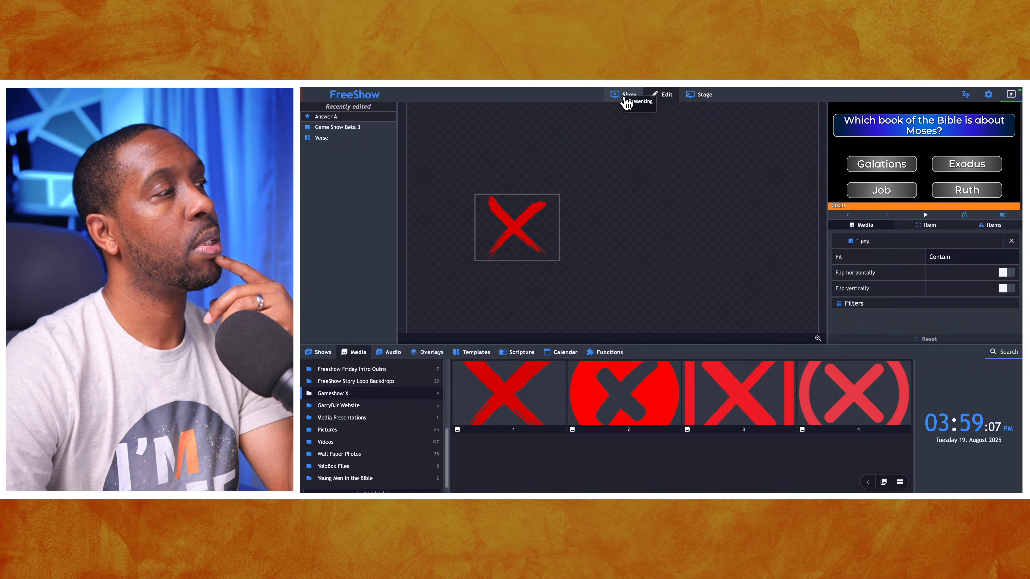
pyautogui.click(432, 353)
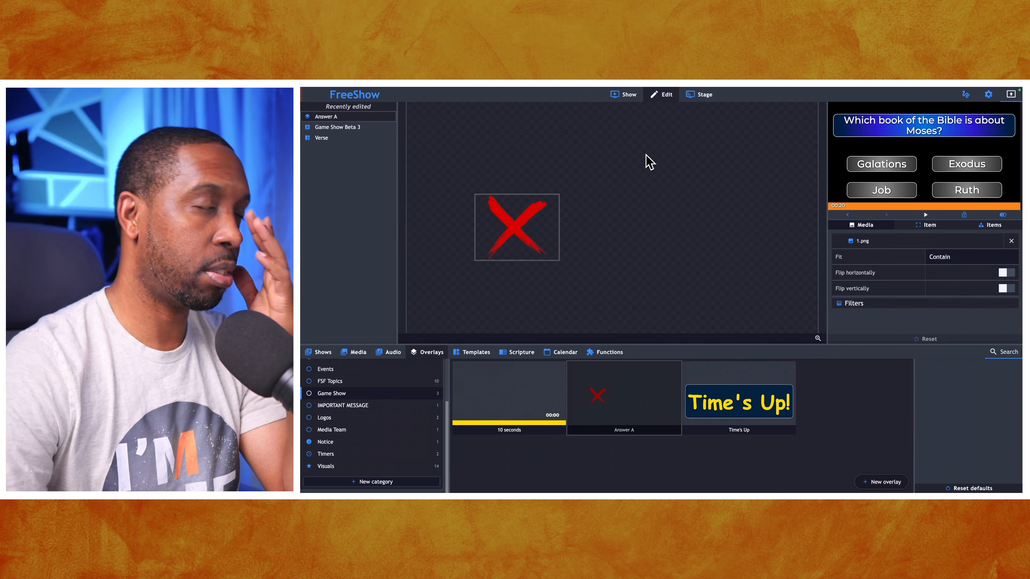
pyautogui.moveTo(529, 237); pyautogui.dragTo(703, 222)
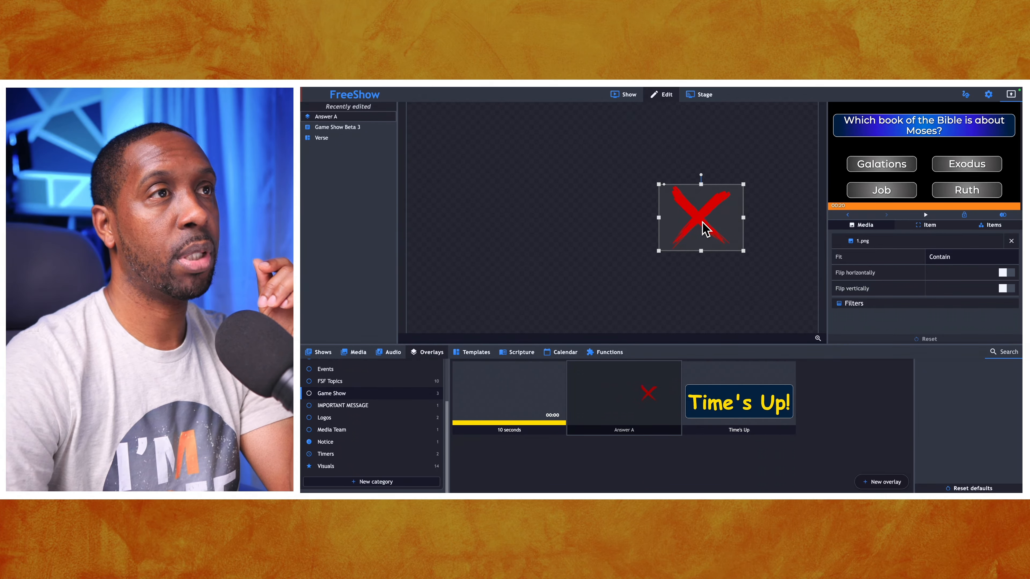
# Return to the Game Show Beta 3 show and duplicate its Verse 3 slide.
pyautogui.click(623, 95)
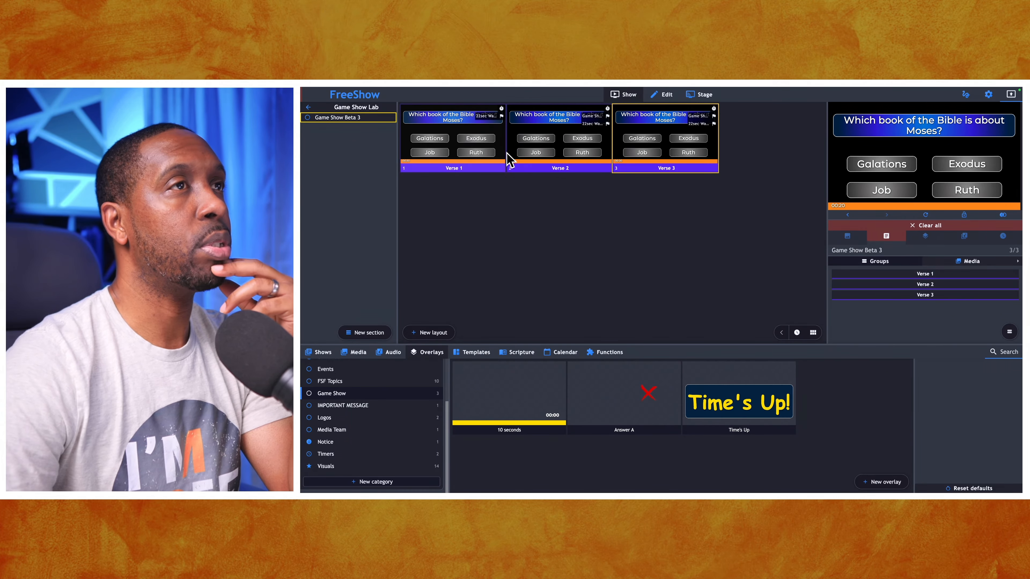
pyautogui.rightClick(651, 147)
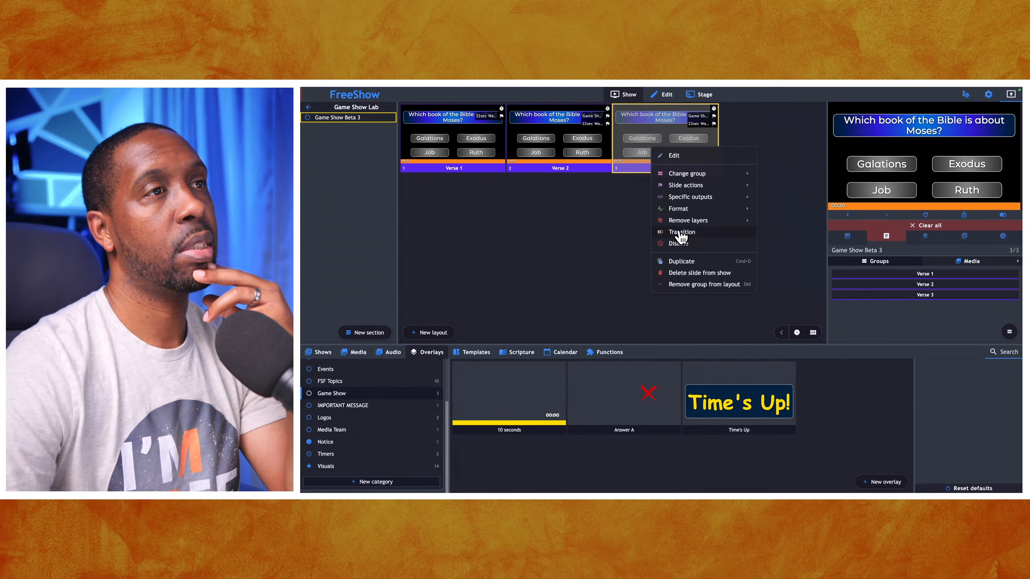
pyautogui.click(681, 261)
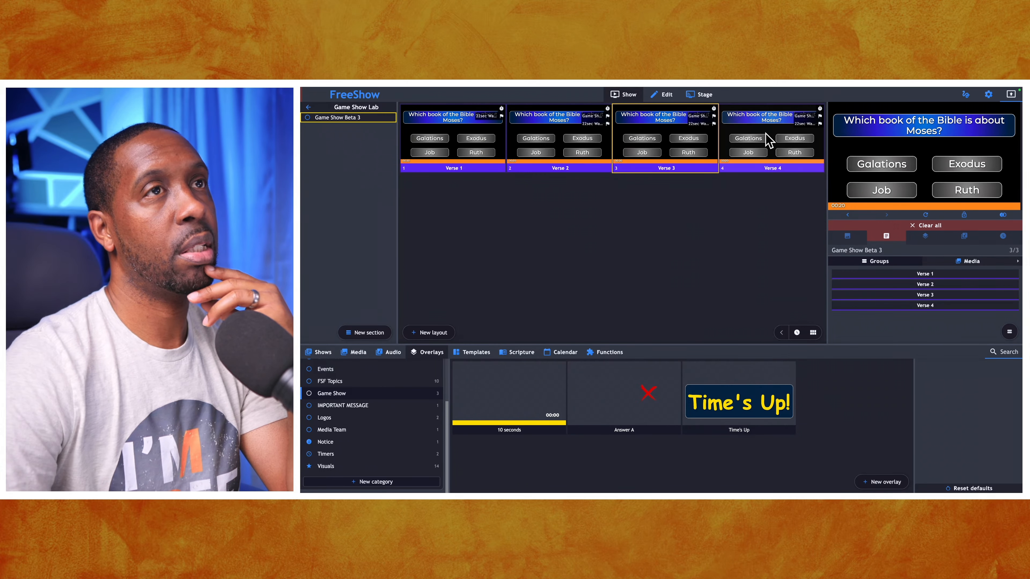
# Open the Verse 4 slide for editing and examine its answer text boxes, then return to the show's slides.
pyautogui.rightClick(765, 138)
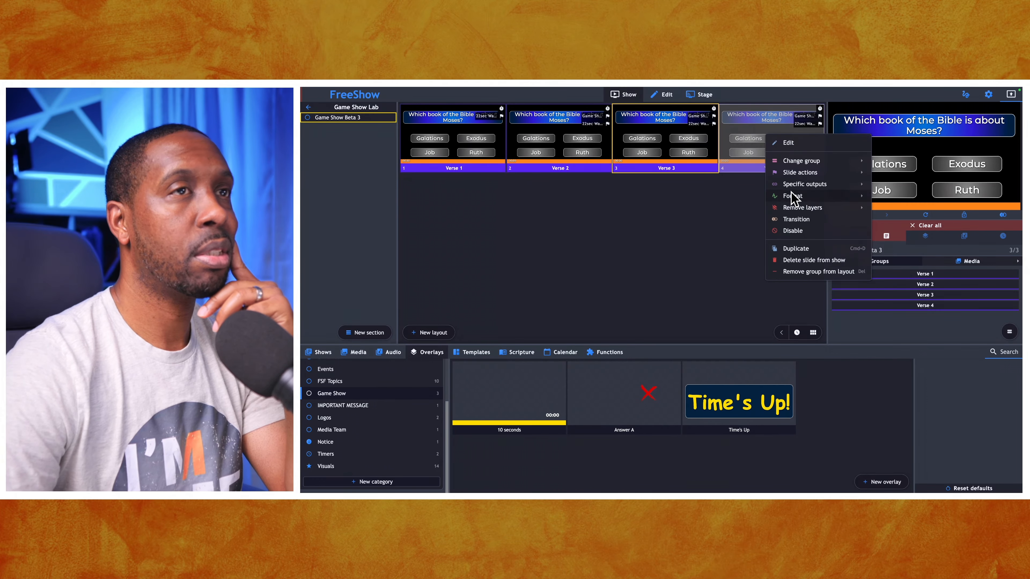
pyautogui.moveTo(793, 199)
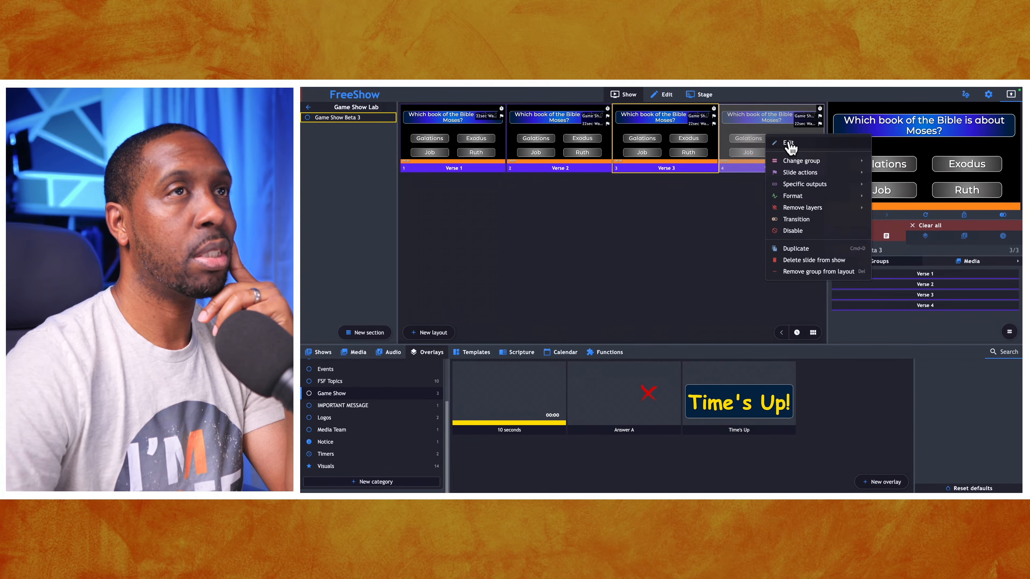
pyautogui.click(789, 143)
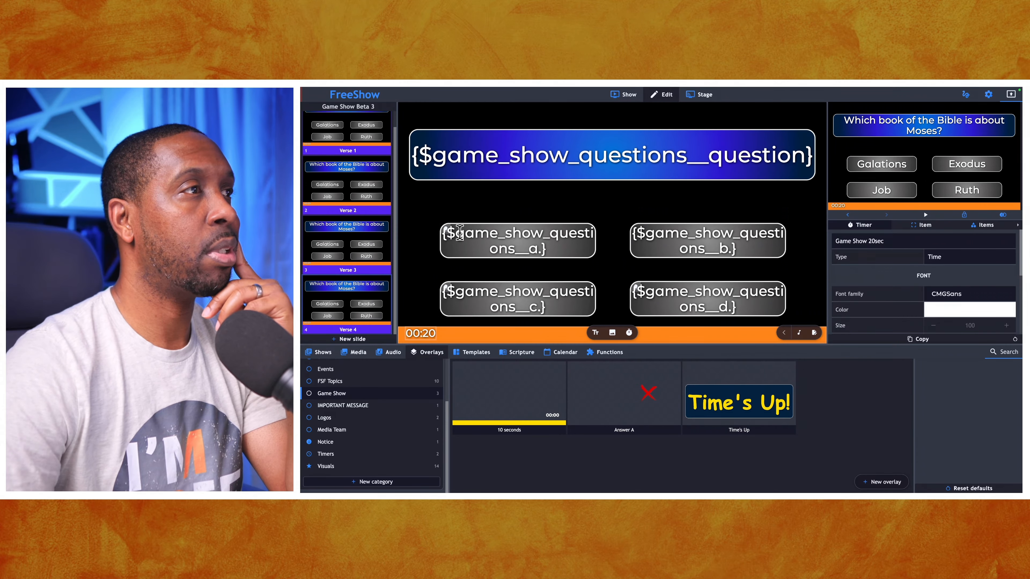
pyautogui.click(446, 235)
pyautogui.click(448, 290)
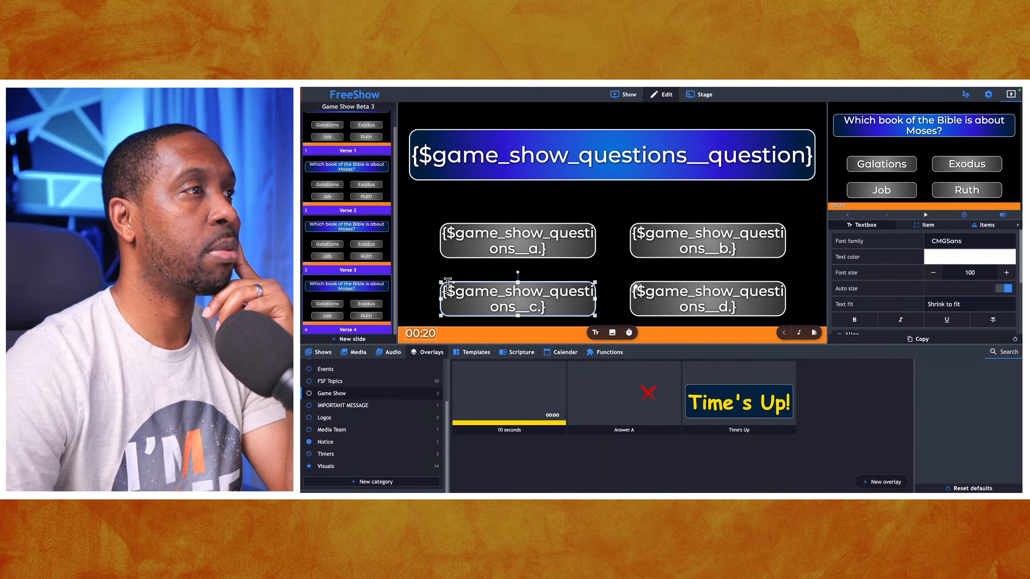
pyautogui.click(637, 292)
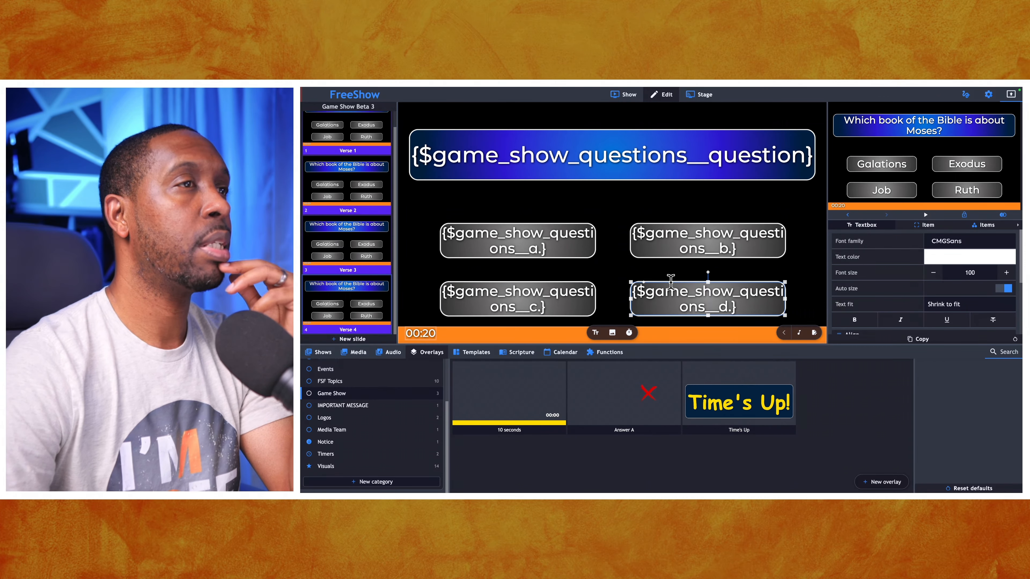
pyautogui.click(622, 96)
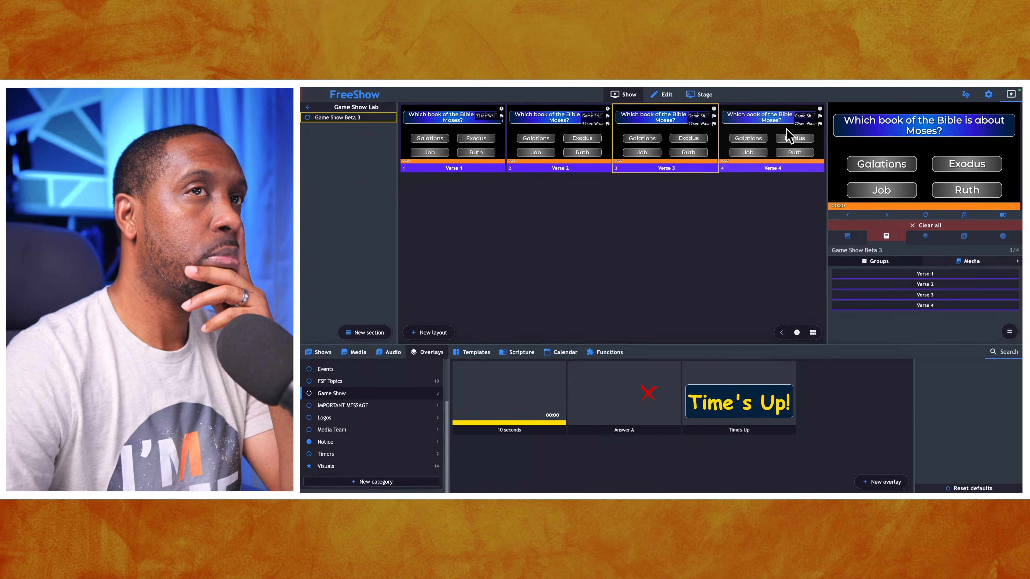
# Remove both slide actions from the Verse 4 slide.
pyautogui.click(806, 126)
pyautogui.click(807, 116)
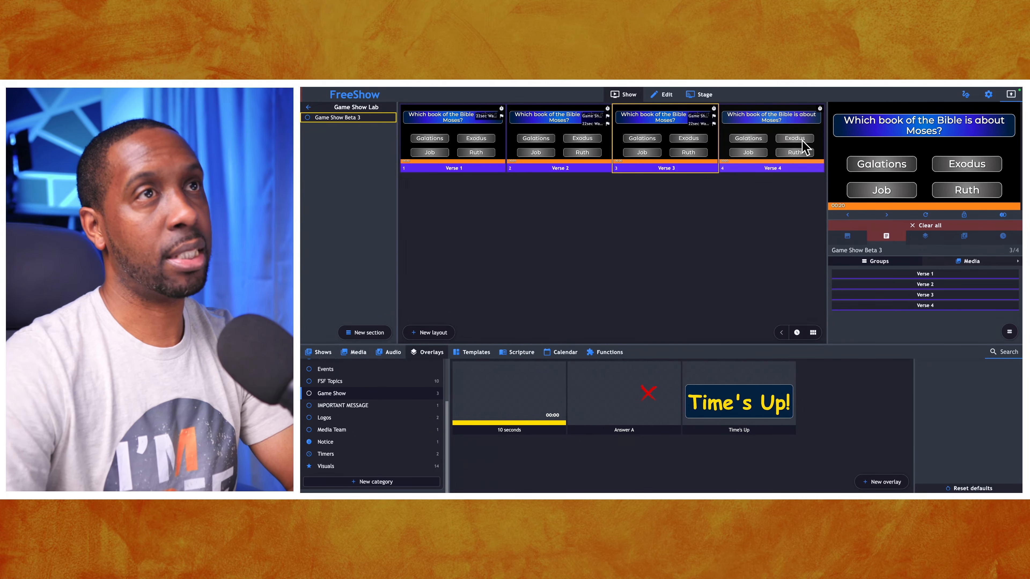
# Duplicate the Verse 4 slide twice and present Verse 4 on the output.
pyautogui.rightClick(802, 141)
pyautogui.click(819, 256)
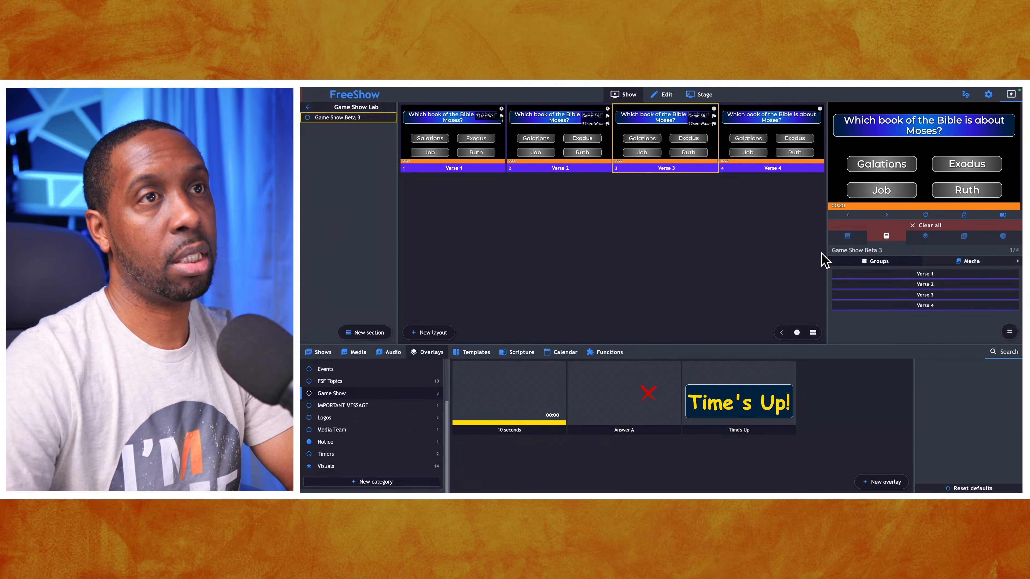
pyautogui.rightClick(784, 154)
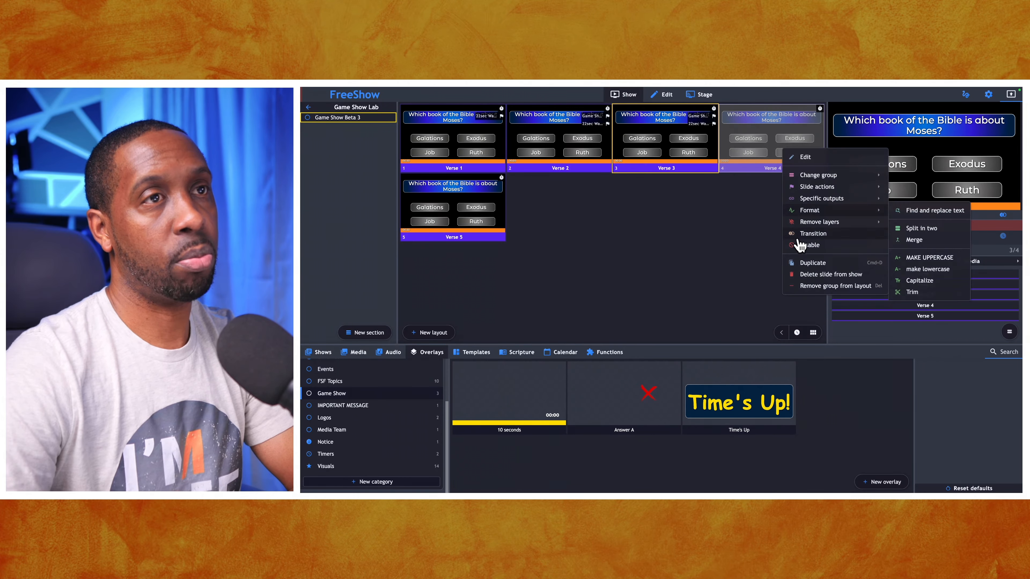
pyautogui.click(804, 262)
pyautogui.click(771, 149)
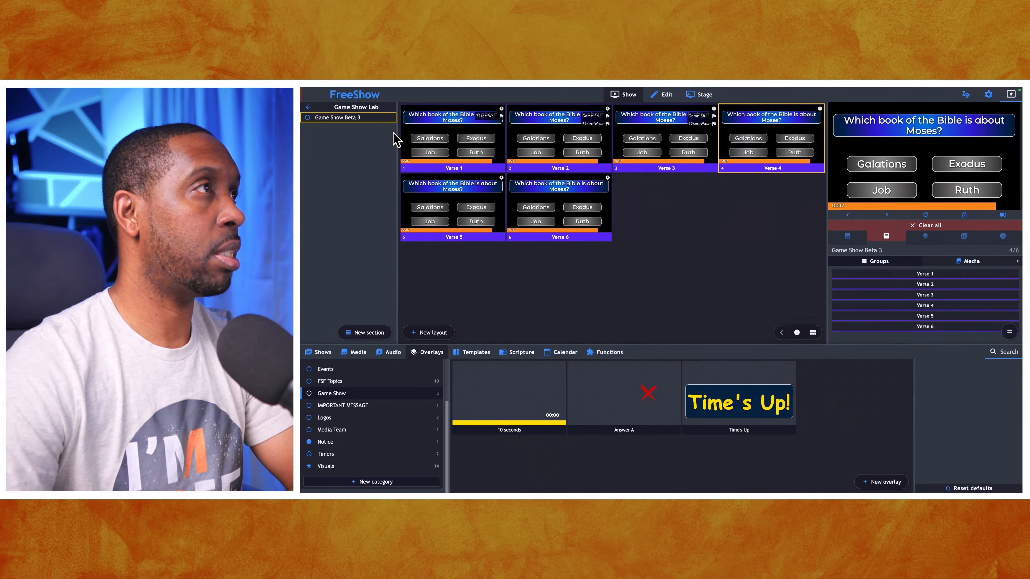
# Duplicate the Game Show Beta 3 show in the Game Shows category.
pyautogui.click(324, 352)
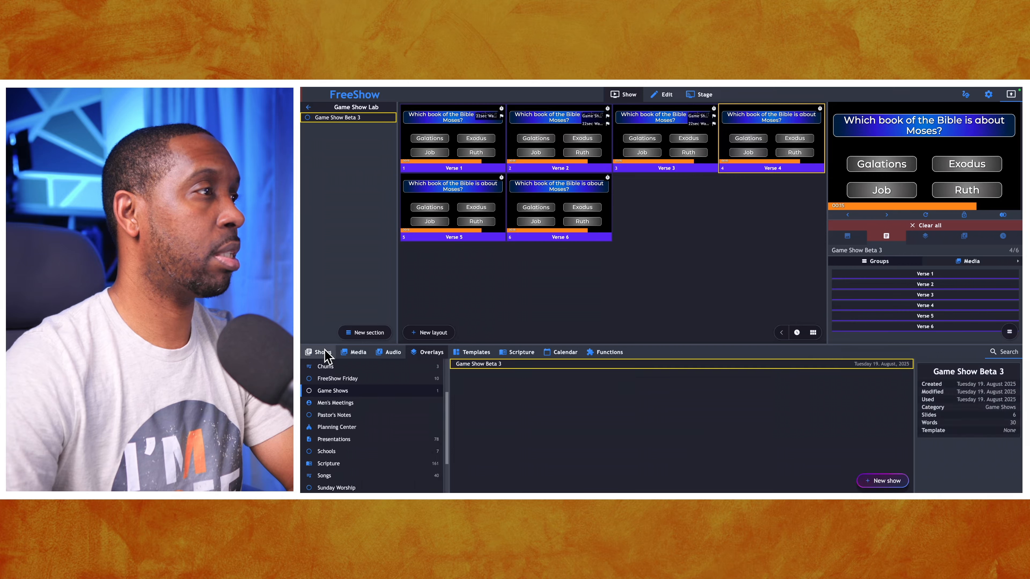
pyautogui.rightClick(477, 365)
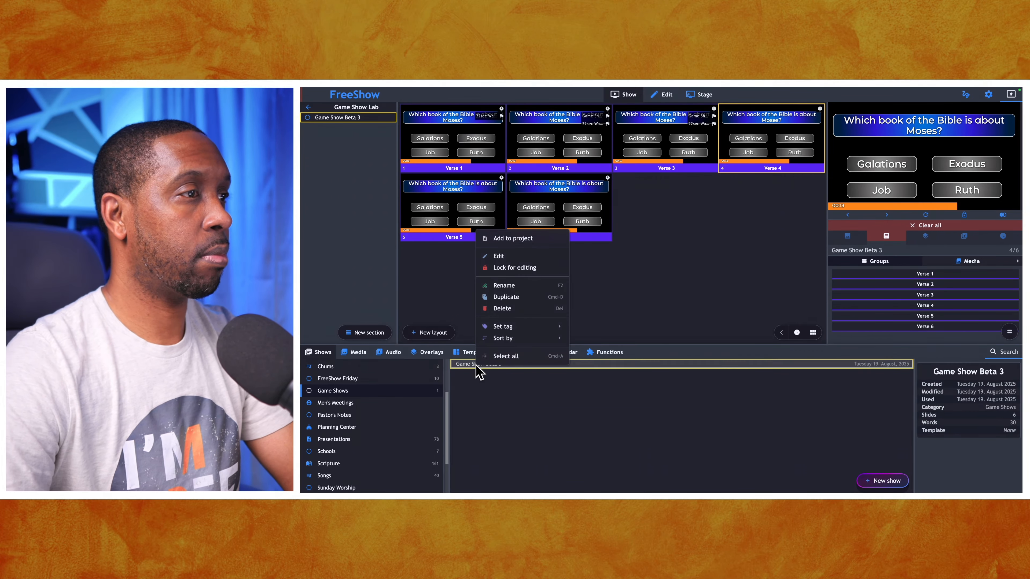
pyautogui.click(506, 297)
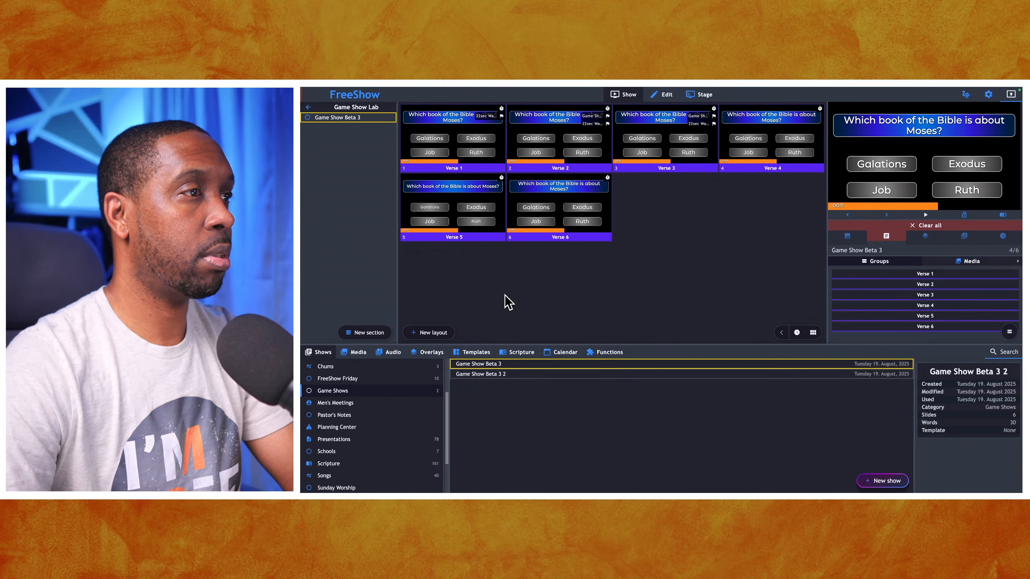
# Rename the copied show as Game Show Beta 3_Overlays and add it to the Game Show Lab project.
pyautogui.rightClick(507, 375)
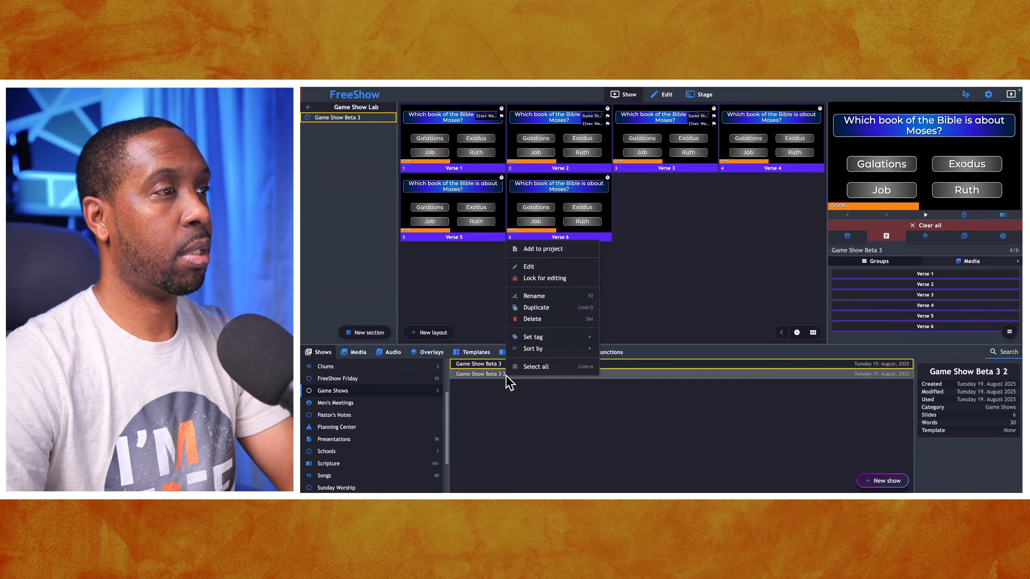
pyautogui.click(540, 296)
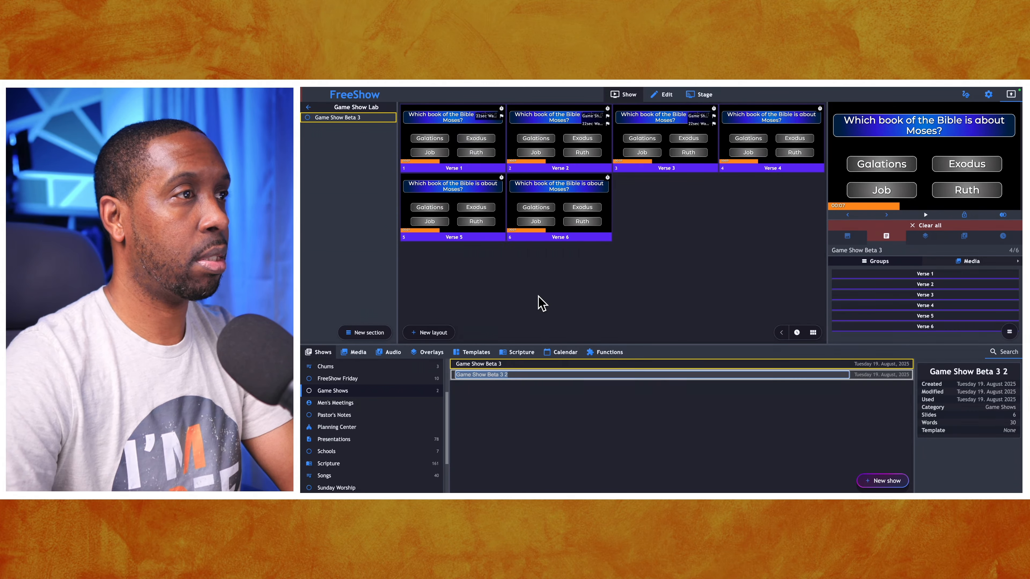
pyautogui.press('Right')
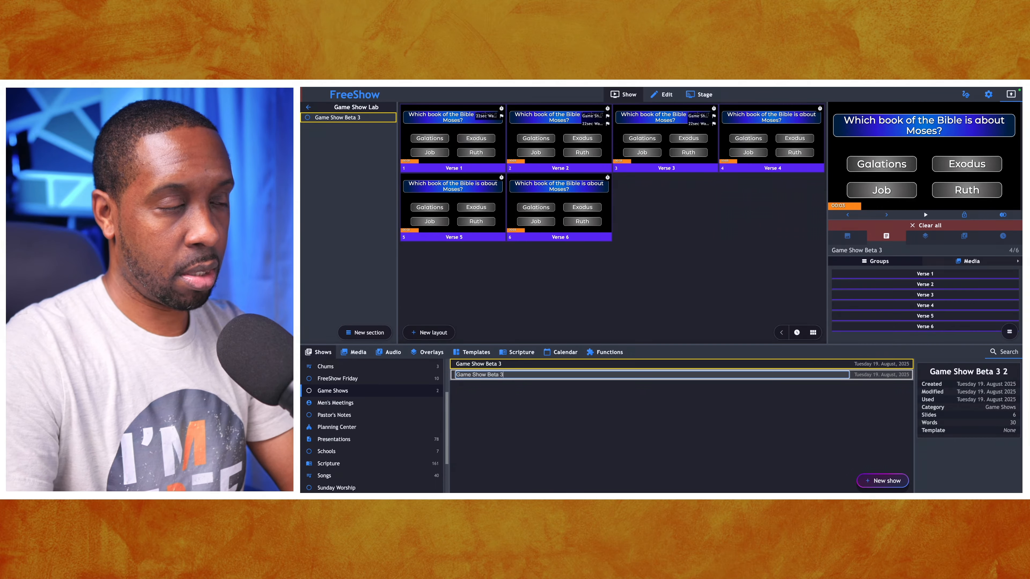
pyautogui.write('_O')
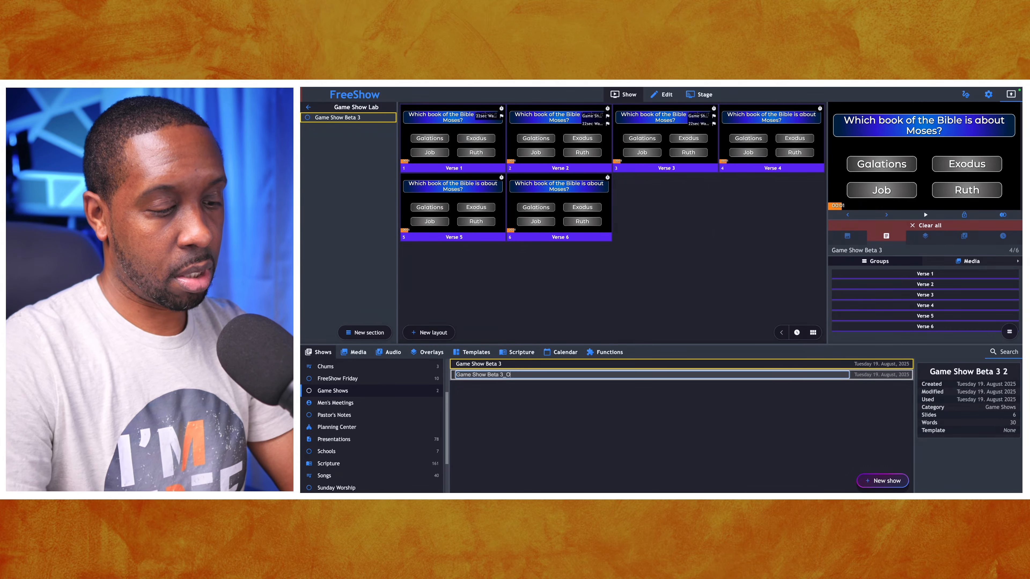
pyautogui.write('verlays')
pyautogui.press('Return')
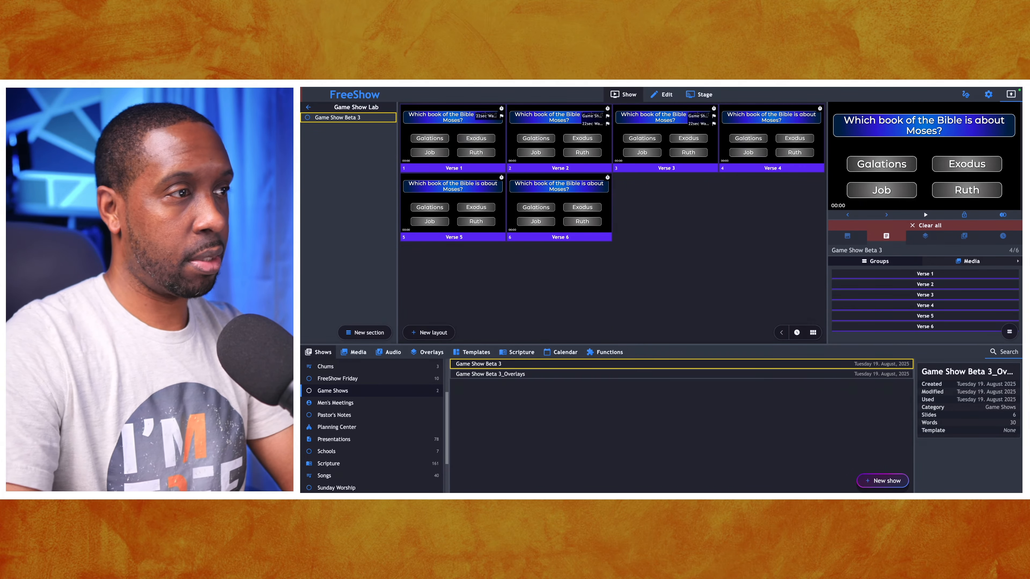
pyautogui.moveTo(498, 377); pyautogui.dragTo(357, 207)
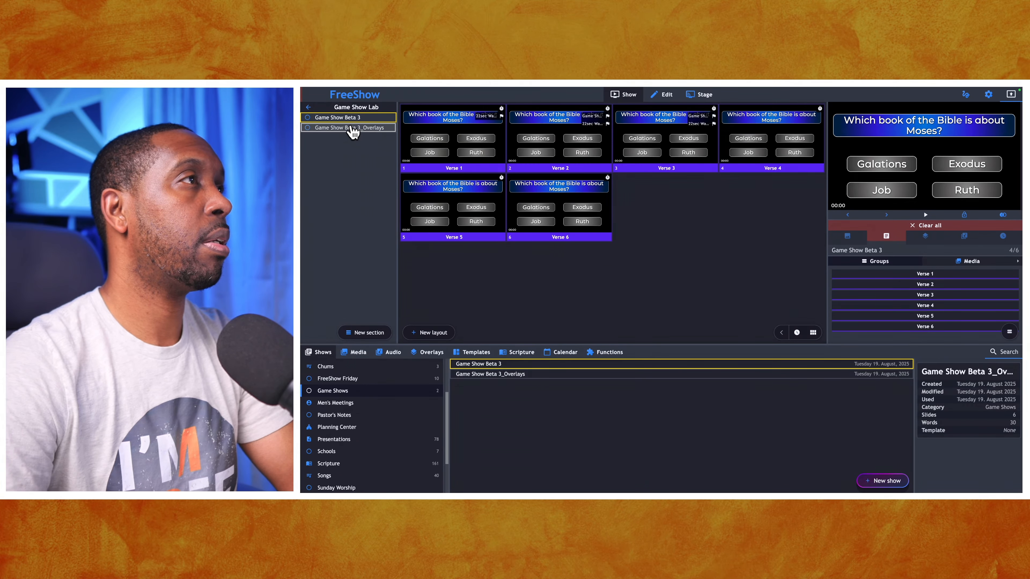
# Delete the first three slides, the ones carrying slide actions, from the Game Show Beta 3 show.
pyautogui.rightClick(473, 136)
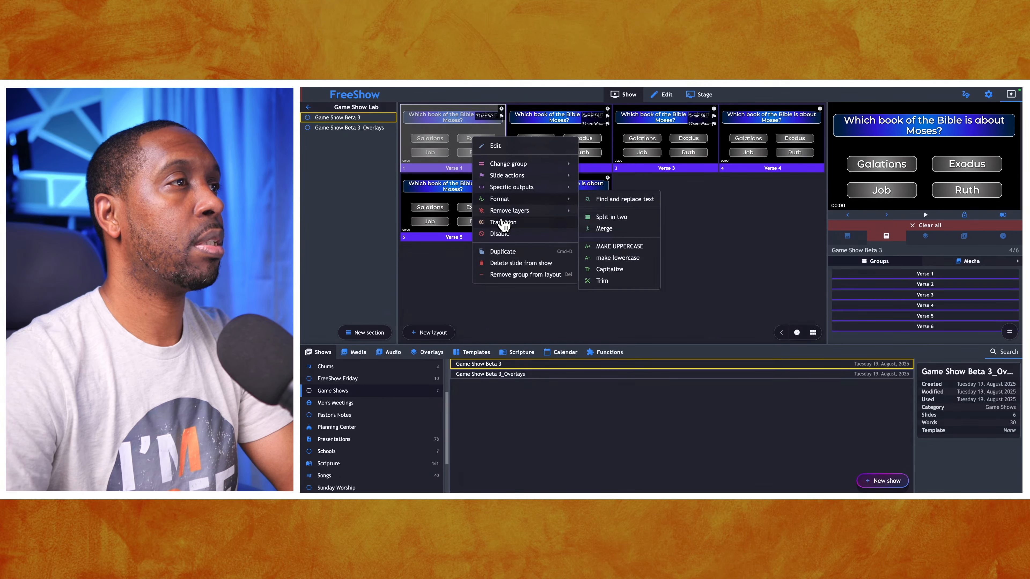
pyautogui.click(504, 264)
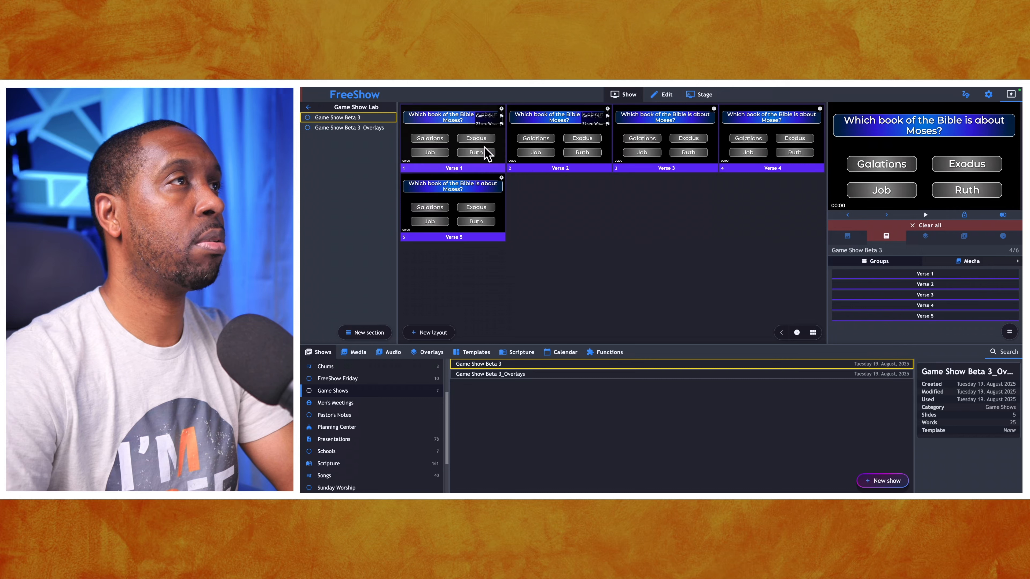
pyautogui.rightClick(484, 147)
pyautogui.click(525, 273)
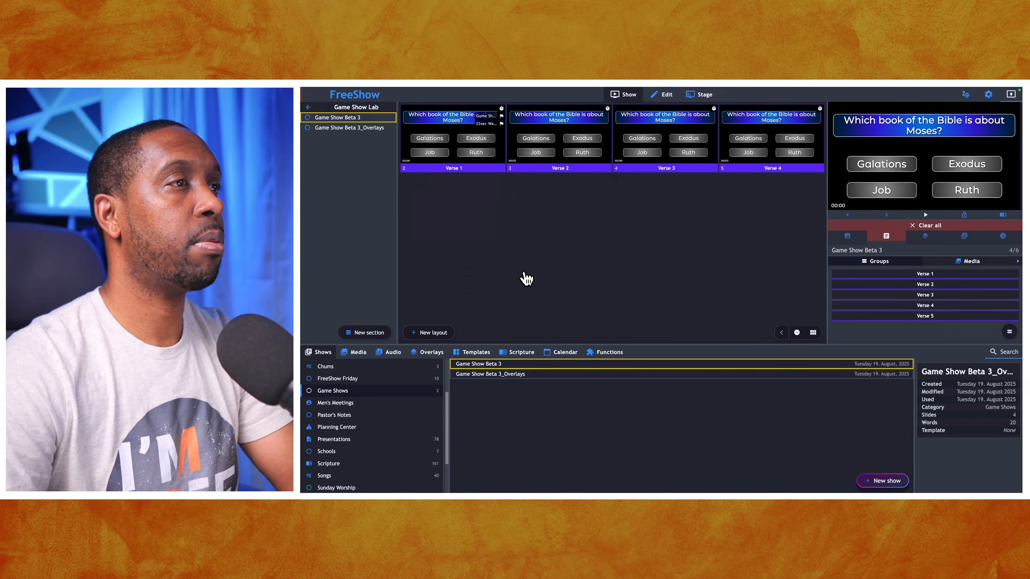
pyautogui.rightClick(467, 164)
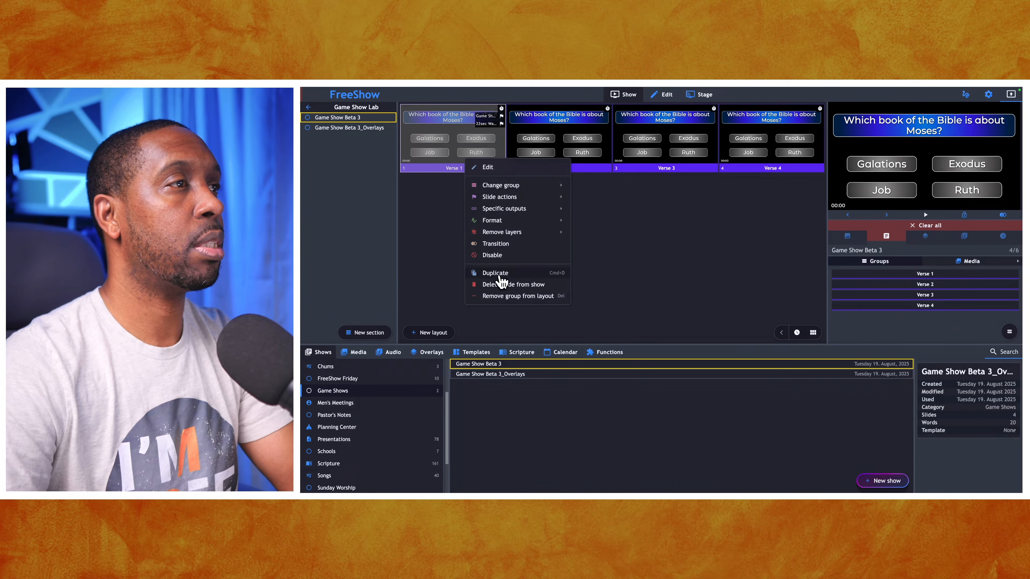
pyautogui.click(500, 289)
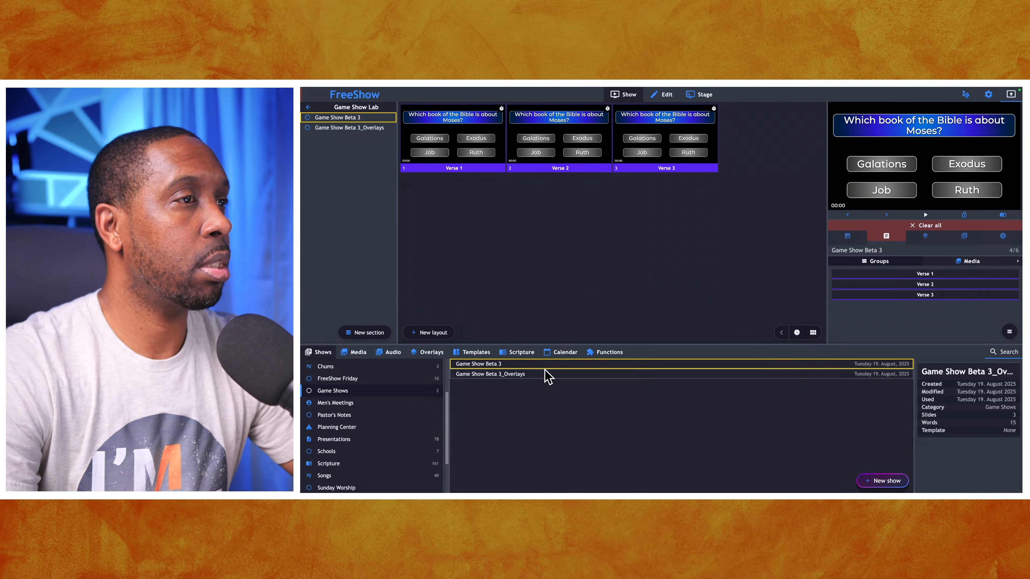
# Set the Game Show Questions text set in the Game Show variables back to set 1.
pyautogui.click(618, 357)
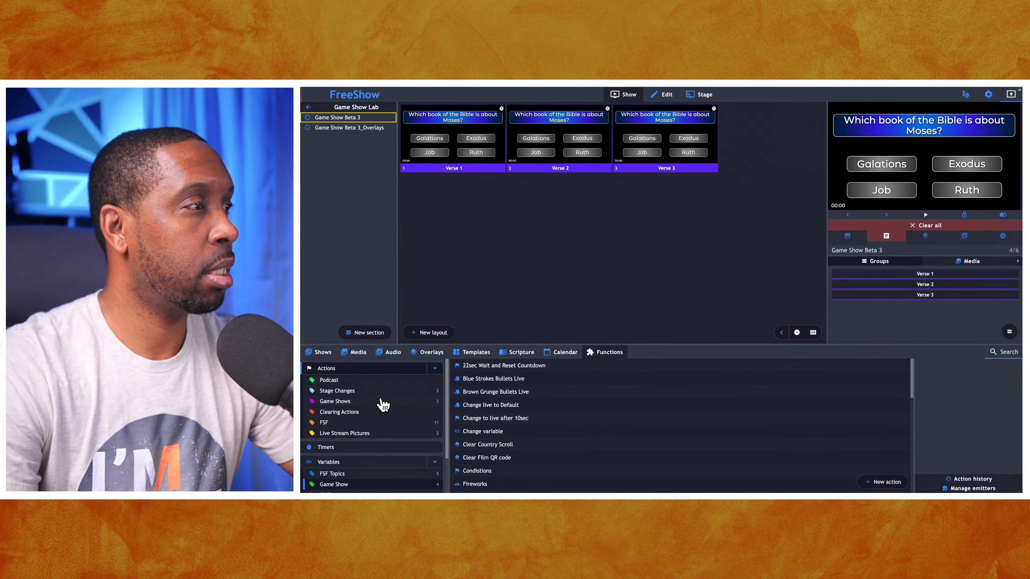
pyautogui.scroll(-2, 345, 462)
pyautogui.click(339, 440)
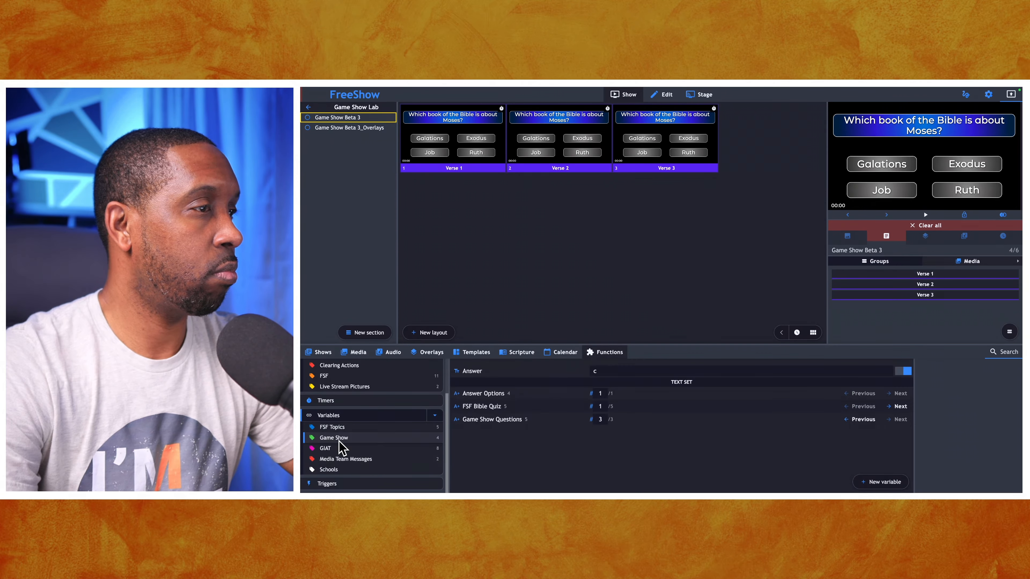
pyautogui.click(858, 420)
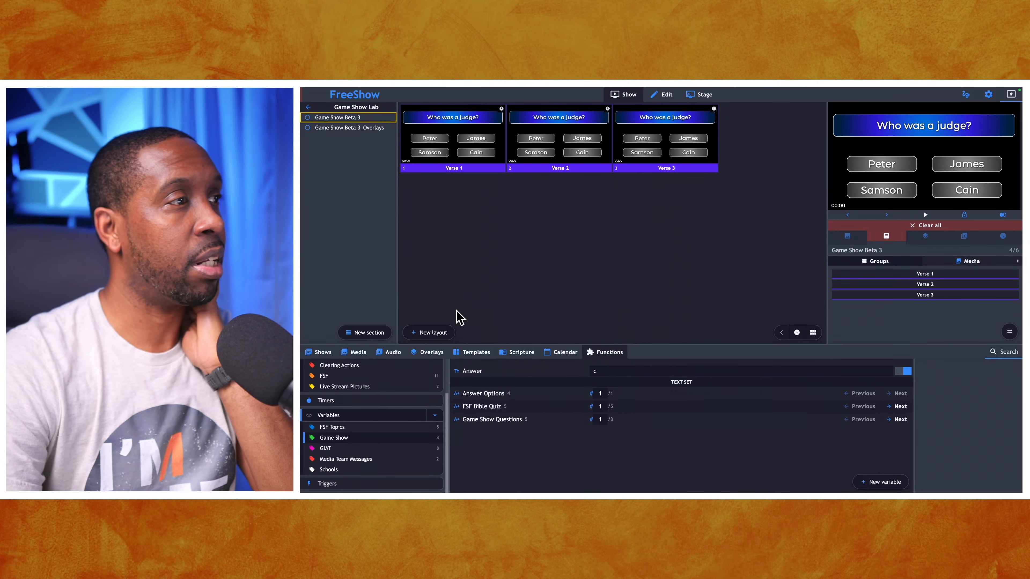
# Duplicate the Answer A overlay in the Game Show category and rename the copy as Answer C.
pyautogui.click(435, 354)
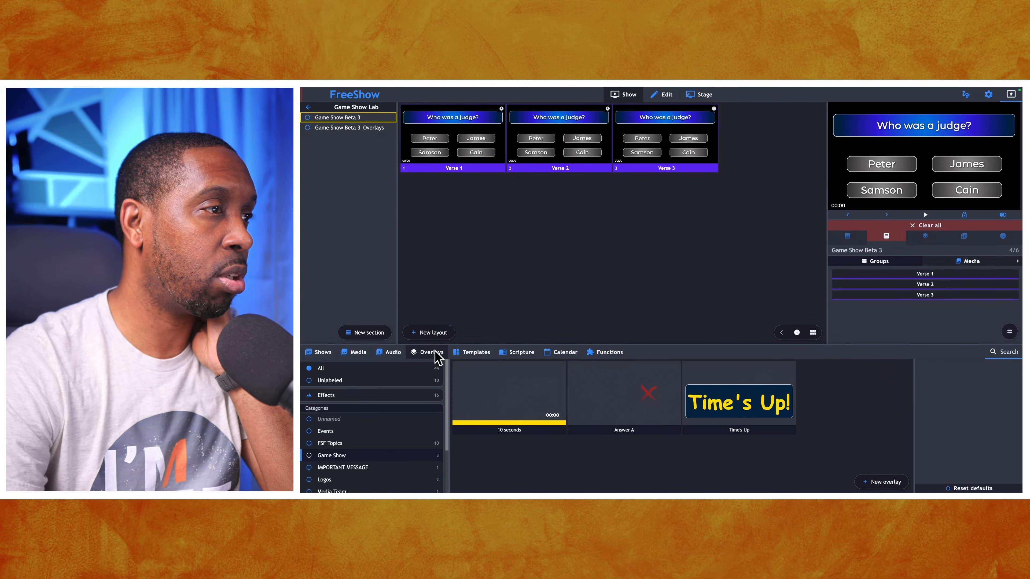
pyautogui.rightClick(642, 401)
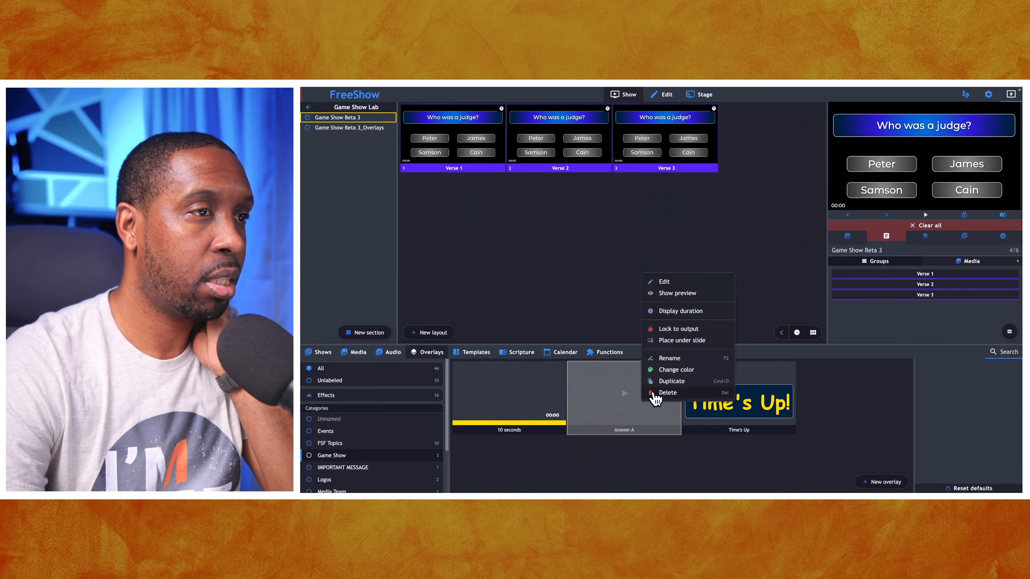
pyautogui.click(665, 381)
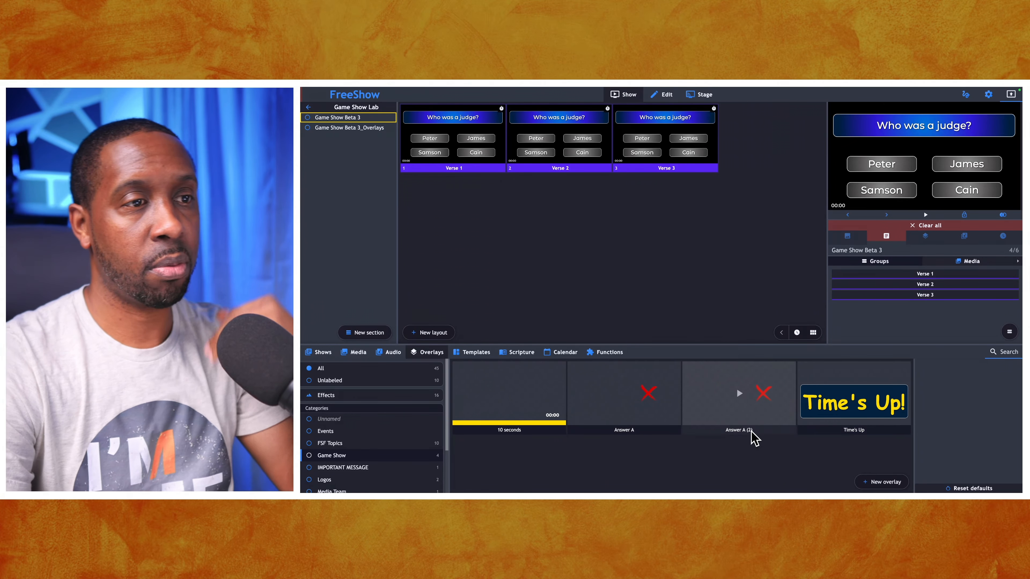
pyautogui.rightClick(751, 415)
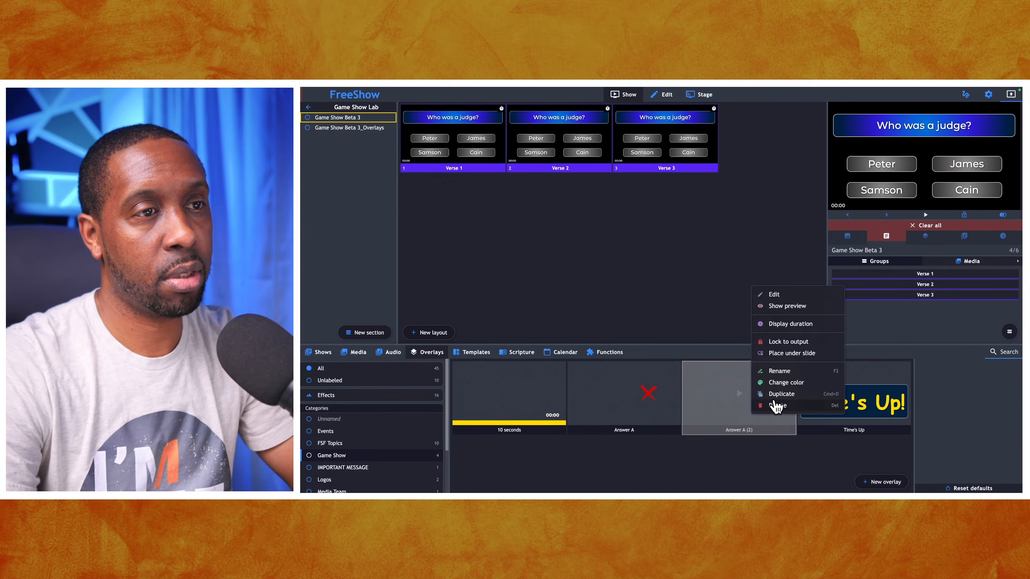
pyautogui.click(779, 371)
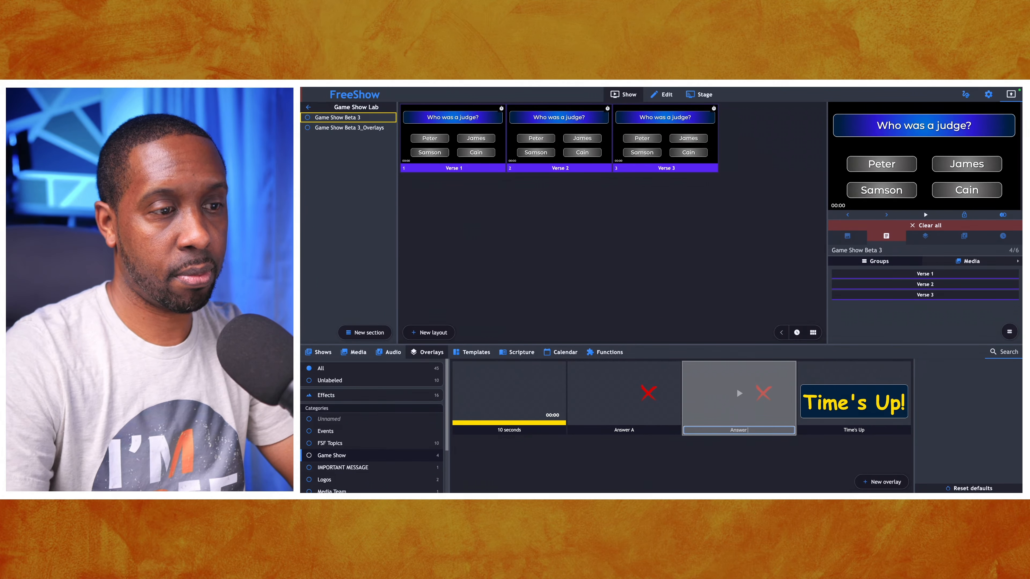
pyautogui.write('Answer C')
pyautogui.press('Return')
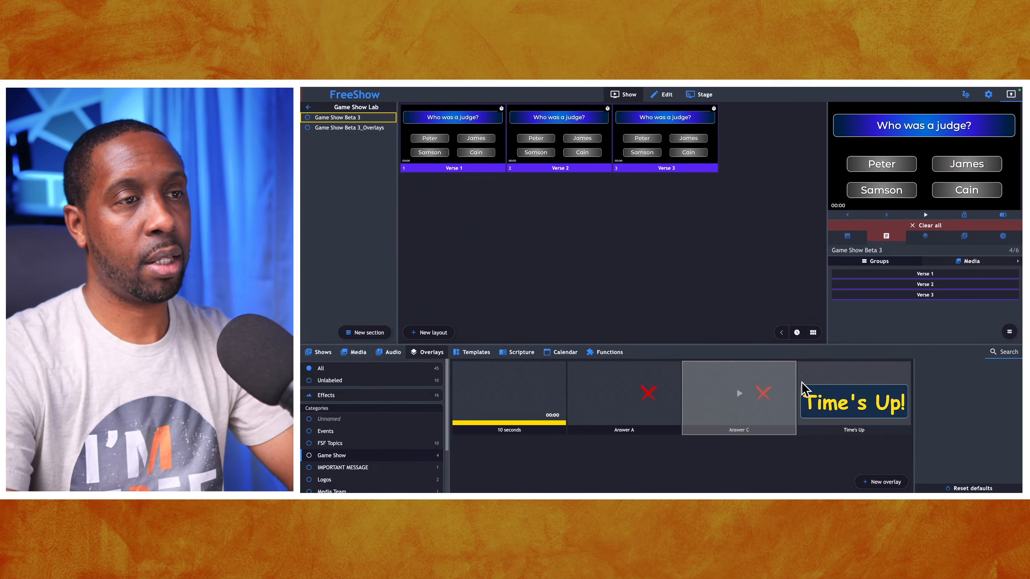
# Show the Answer C overlay on the output and edit it to shift its X slightly down over the James answer.
pyautogui.click(756, 406)
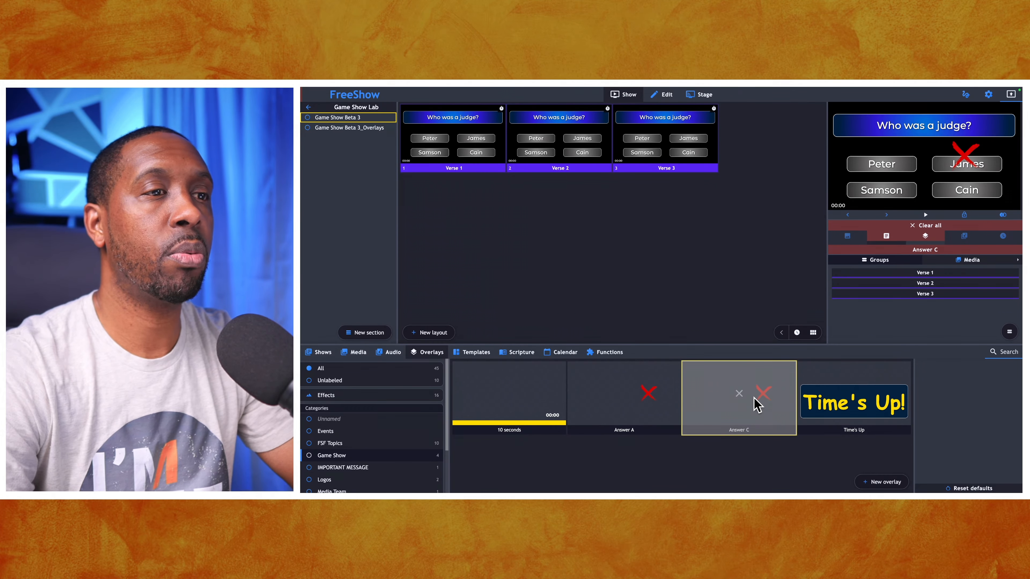
pyautogui.rightClick(754, 400)
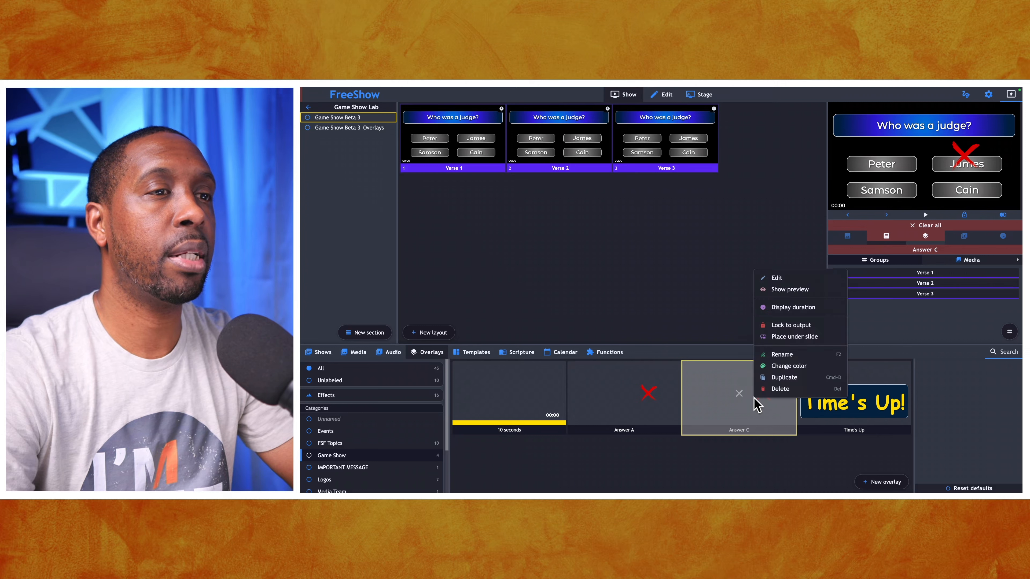
pyautogui.click(776, 279)
pyautogui.click(698, 228)
pyautogui.moveTo(696, 219); pyautogui.dragTo(696, 222)
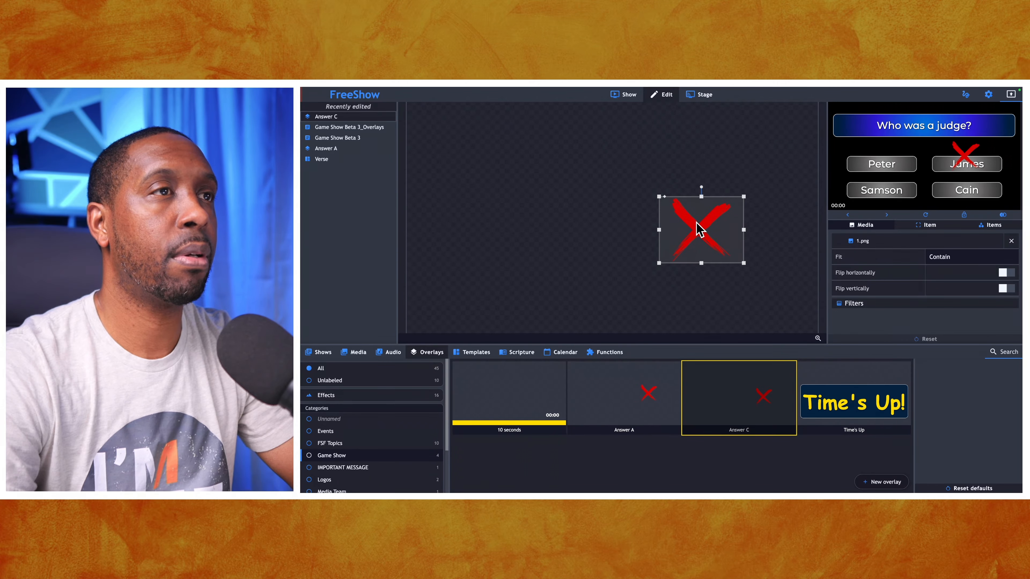
pyautogui.click(925, 215)
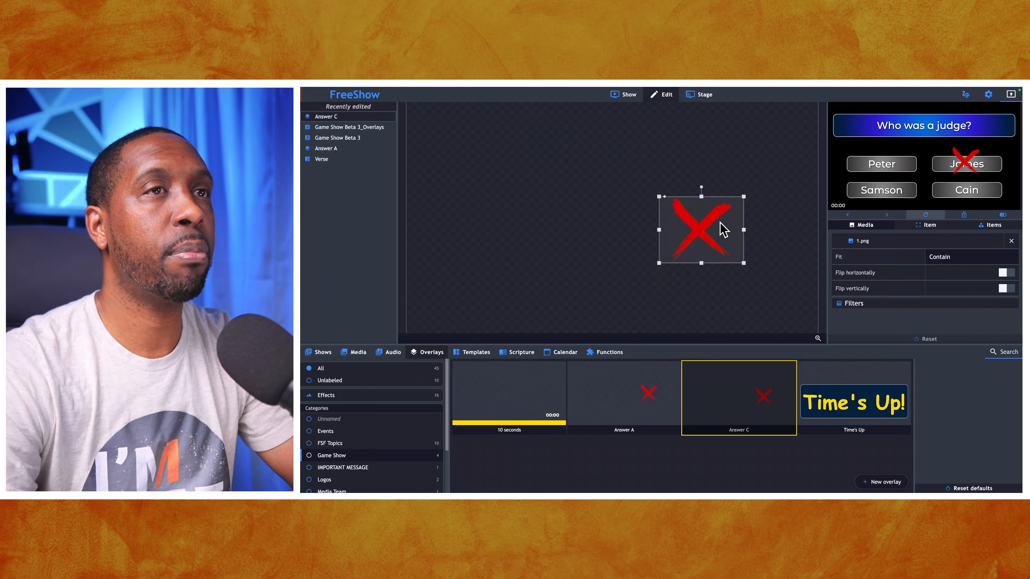
# Move the X in the Answer C overlay to the left end of the James answer box and refresh the output.
pyautogui.moveTo(697, 233); pyautogui.dragTo(668, 232)
pyautogui.click(926, 215)
pyautogui.moveTo(678, 230); pyautogui.dragTo(658, 230)
pyautogui.click(925, 216)
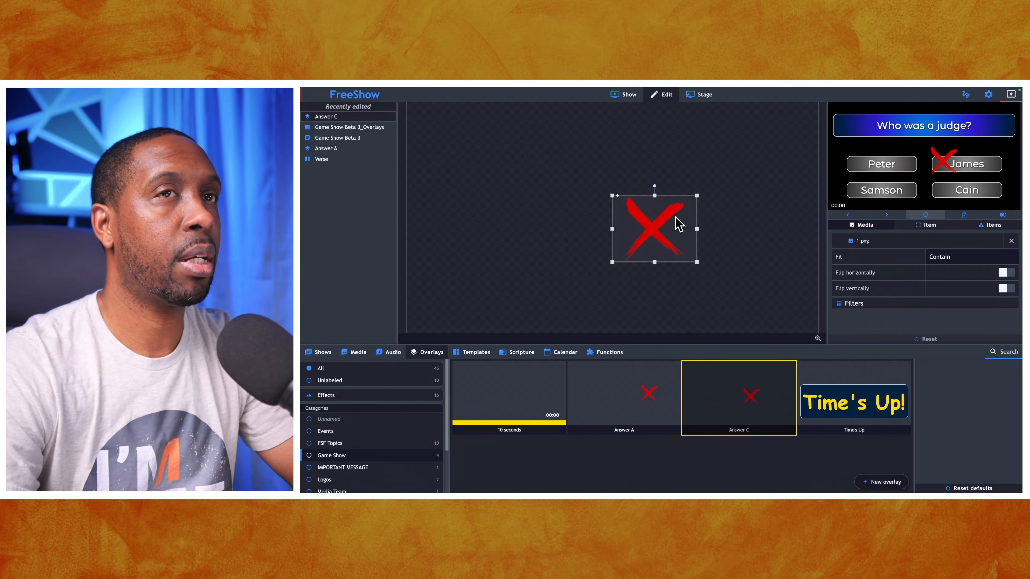
pyautogui.moveTo(662, 231); pyautogui.dragTo(662, 234)
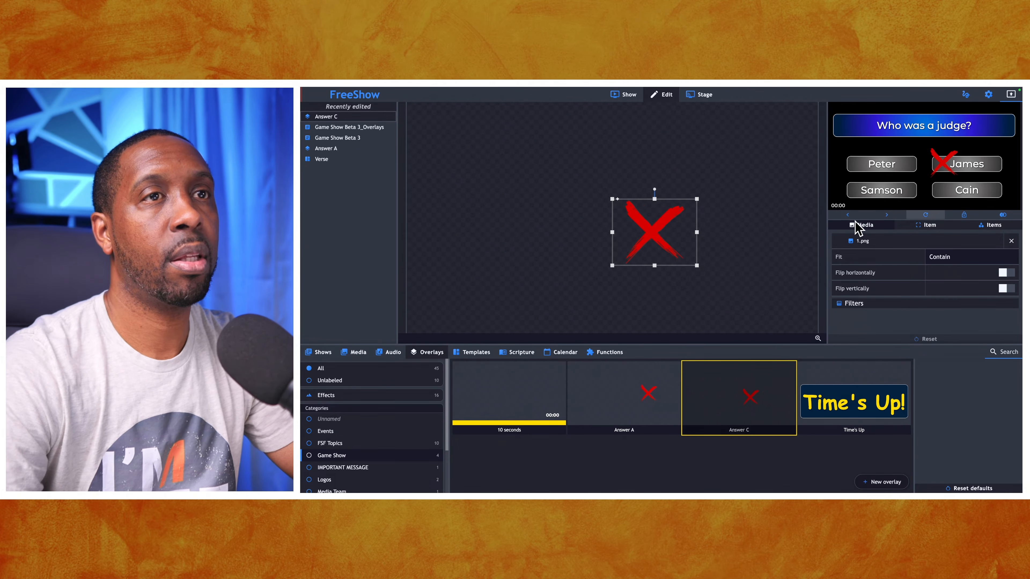
pyautogui.moveTo(655, 236); pyautogui.dragTo(648, 234)
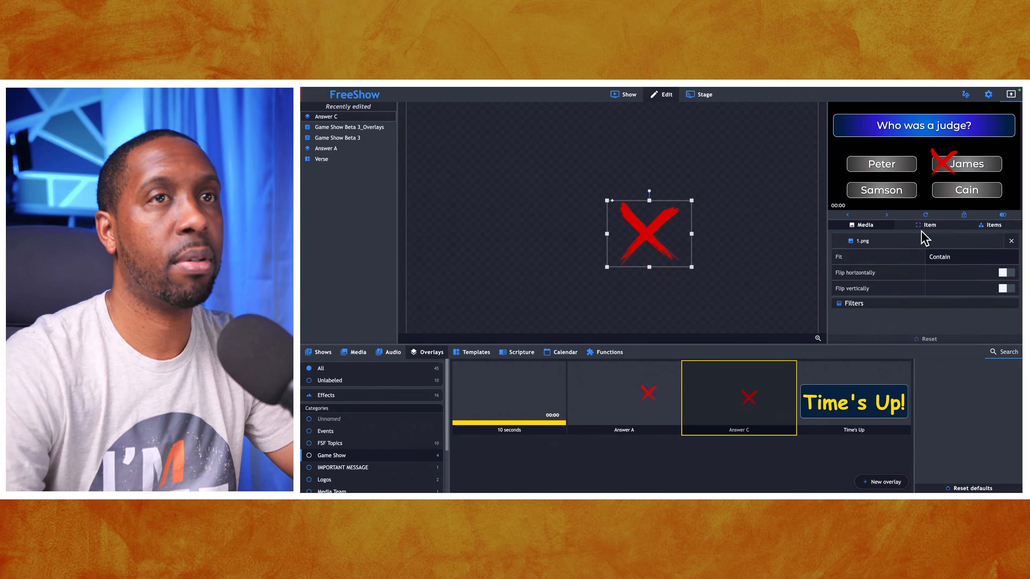
pyautogui.click(926, 217)
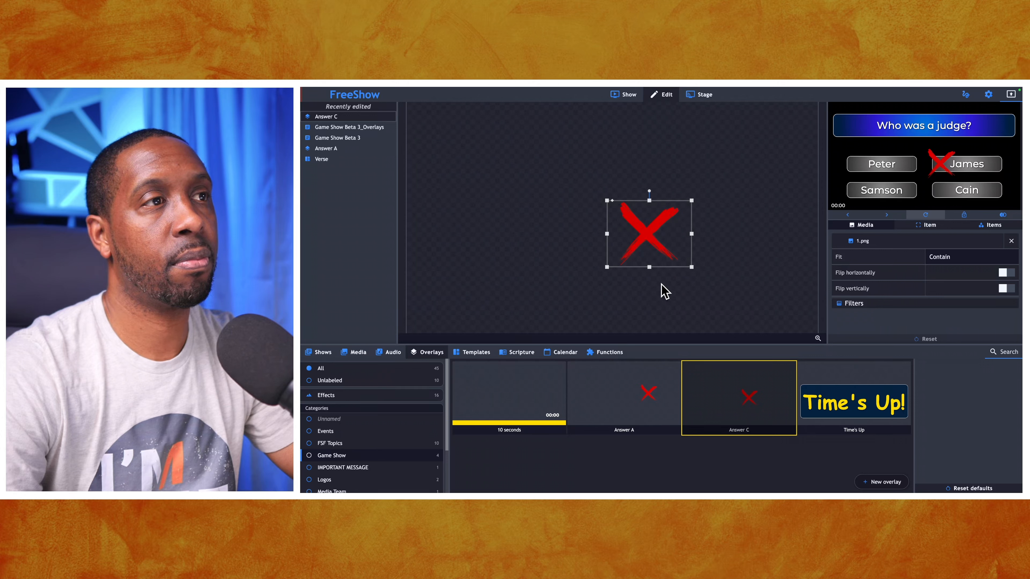
# Duplicate the X in the Answer C overlay, place the copy level with it over the Peter answer and refresh the output.
pyautogui.rightClick(641, 233)
pyautogui.click(665, 318)
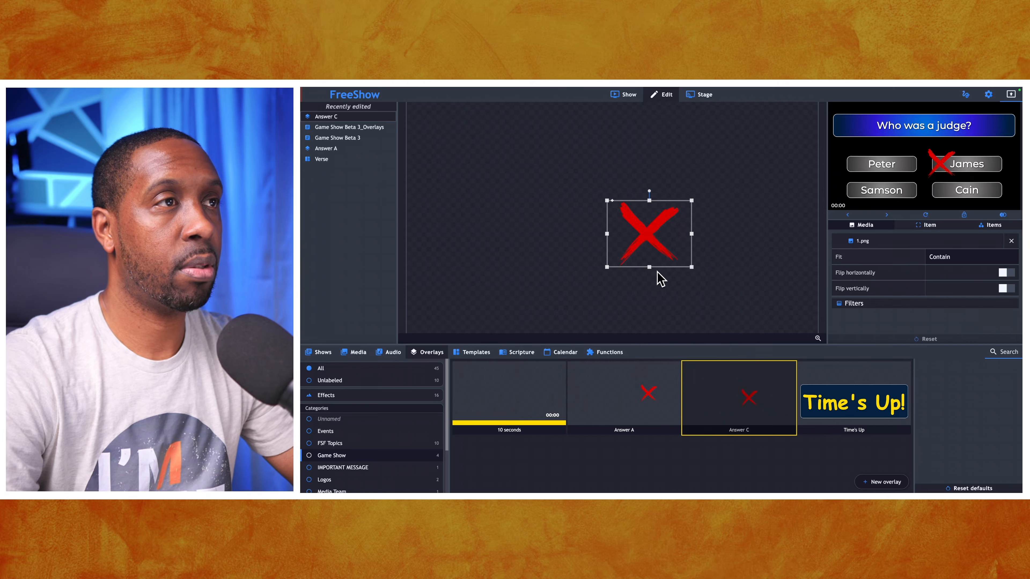
pyautogui.rightClick(650, 238)
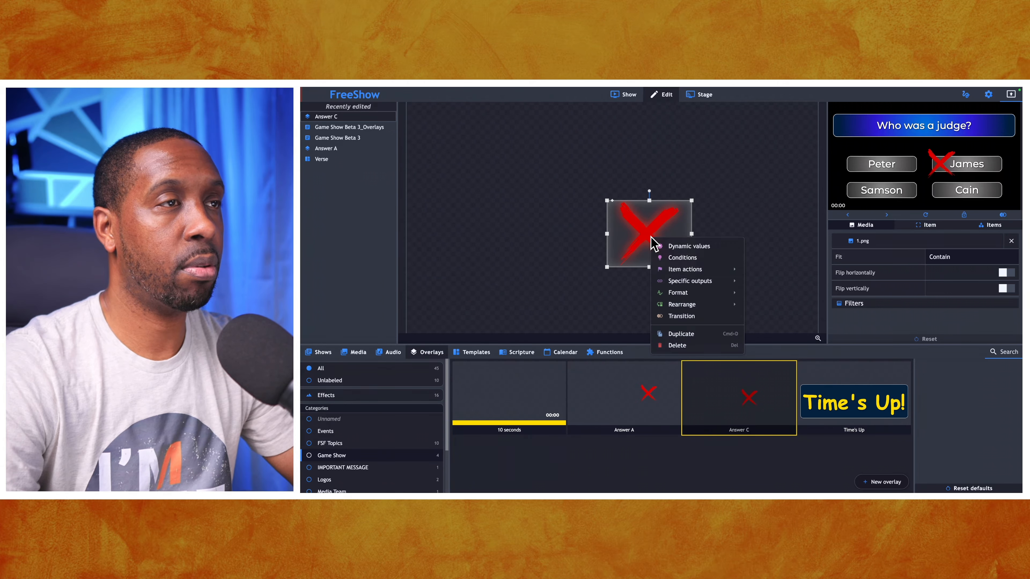
pyautogui.click(673, 335)
pyautogui.moveTo(648, 234); pyautogui.dragTo(493, 235)
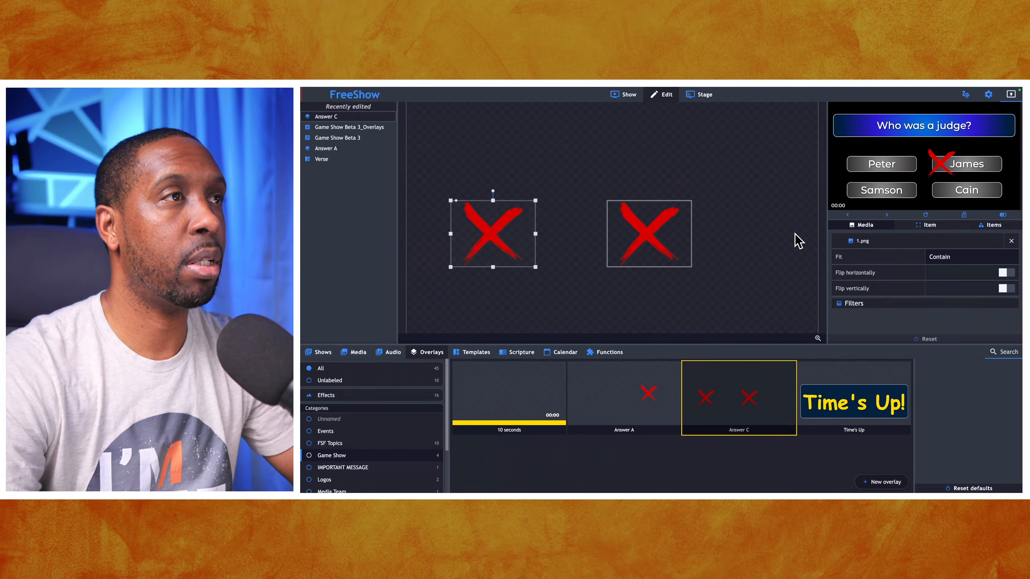
pyautogui.click(925, 215)
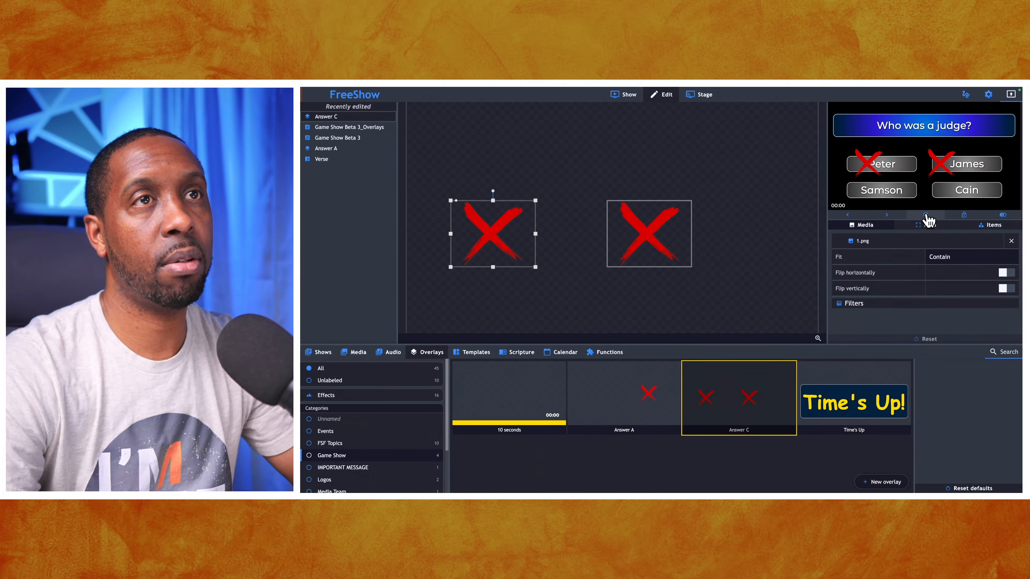
# Fine-tune the copied X so it sits on the left end of the Peter answer box, refreshing the output to check.
pyautogui.moveTo(494, 233); pyautogui.dragTo(479, 237)
pyautogui.click(925, 216)
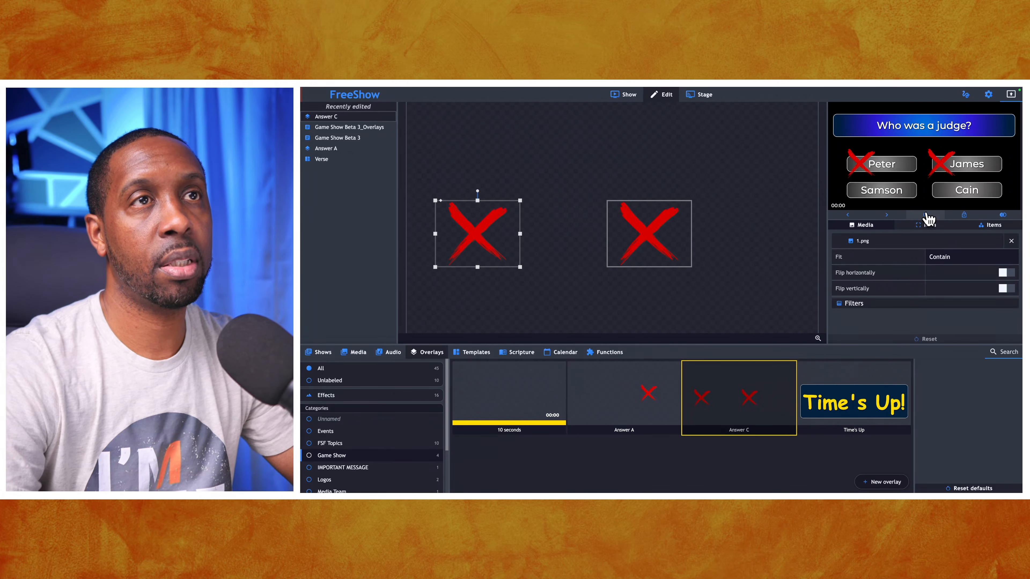
pyautogui.moveTo(486, 233); pyautogui.dragTo(479, 231)
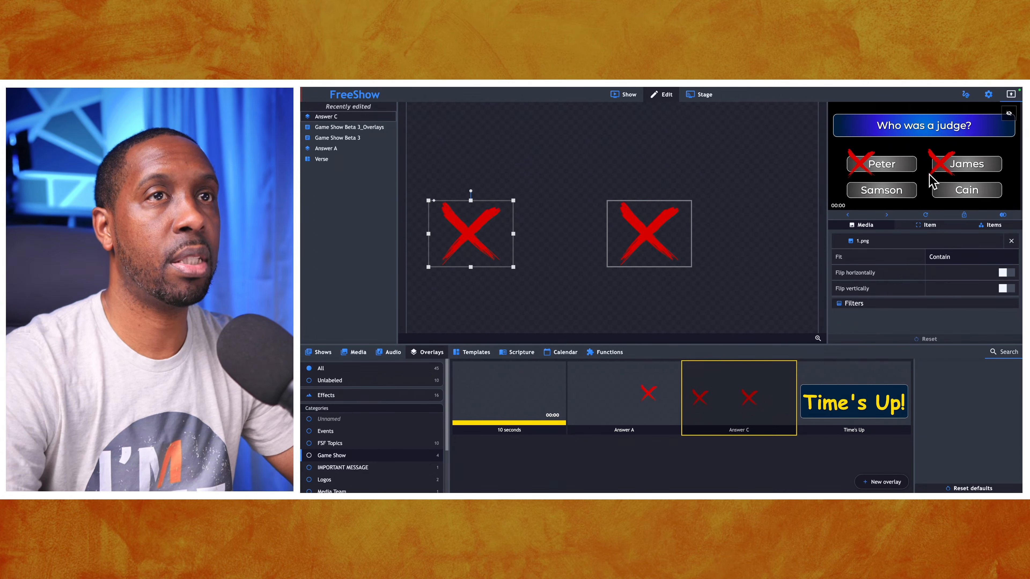
pyautogui.click(925, 216)
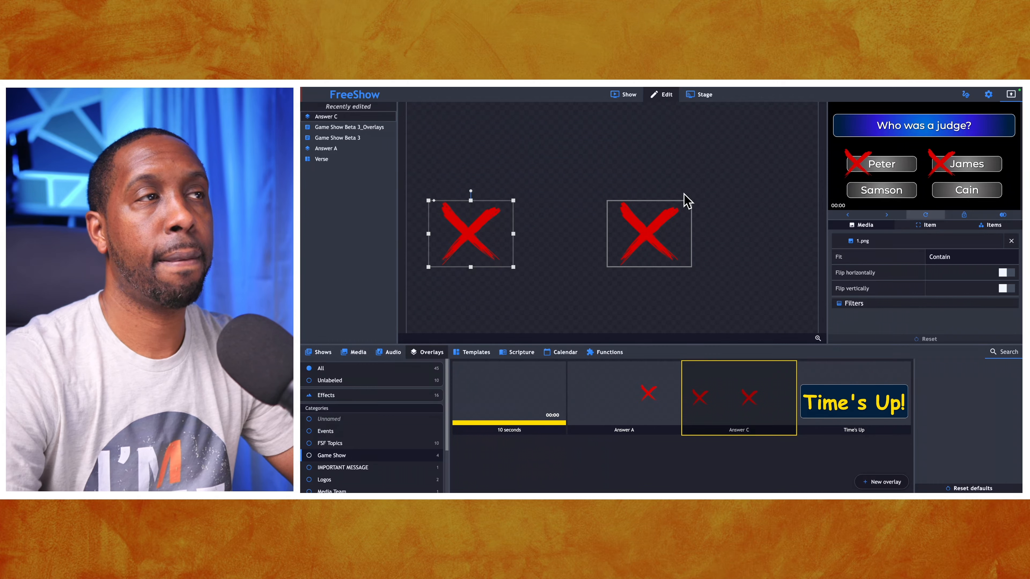
pyautogui.moveTo(480, 237); pyautogui.dragTo(468, 237)
pyautogui.click(924, 217)
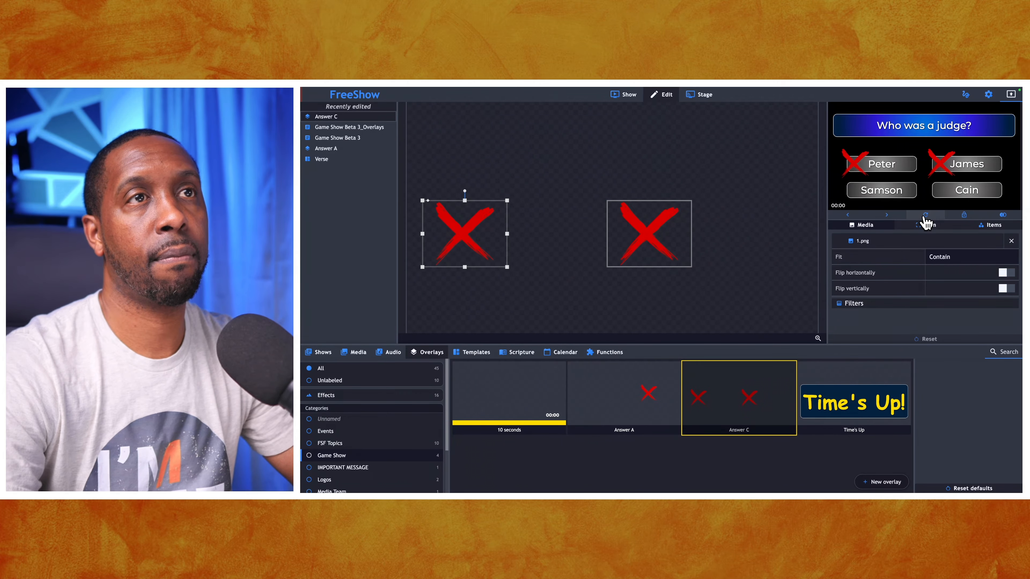
pyautogui.moveTo(471, 246); pyautogui.dragTo(471, 246)
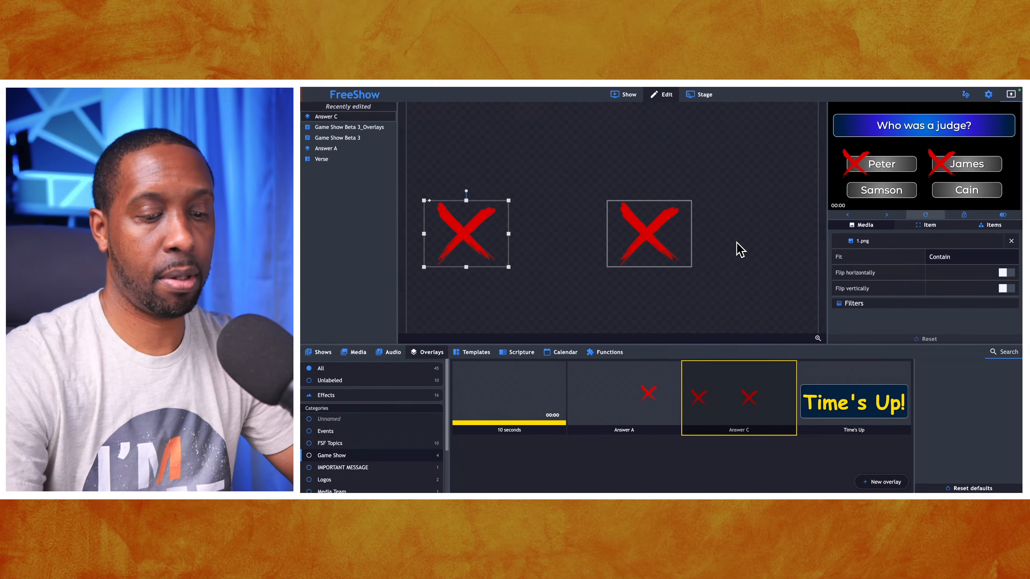
pyautogui.press('Right')
pyautogui.press('Right')
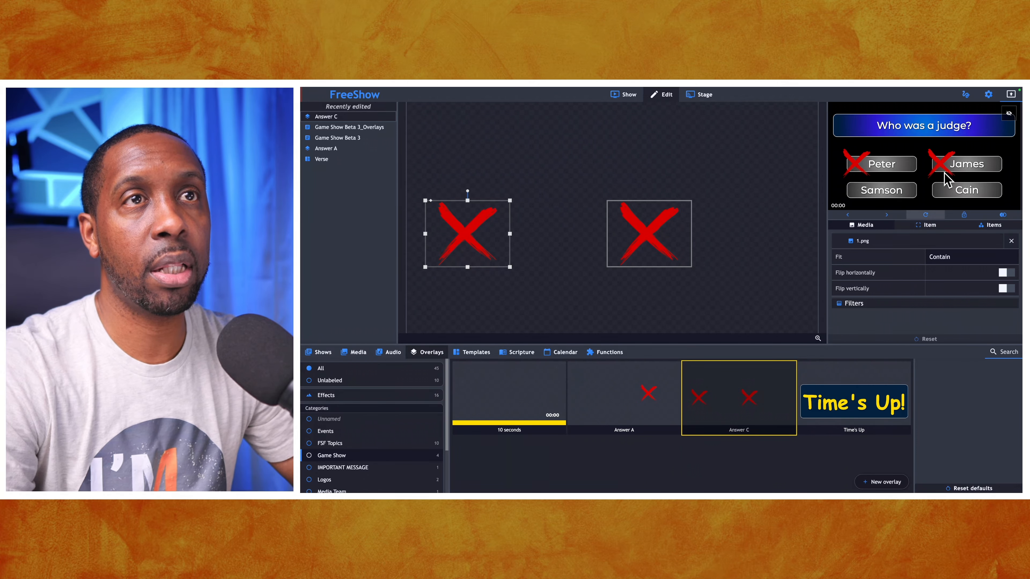
# Duplicate the X beside James and place the copy directly below it, on the left end of the Cain answer box.
pyautogui.click(652, 238)
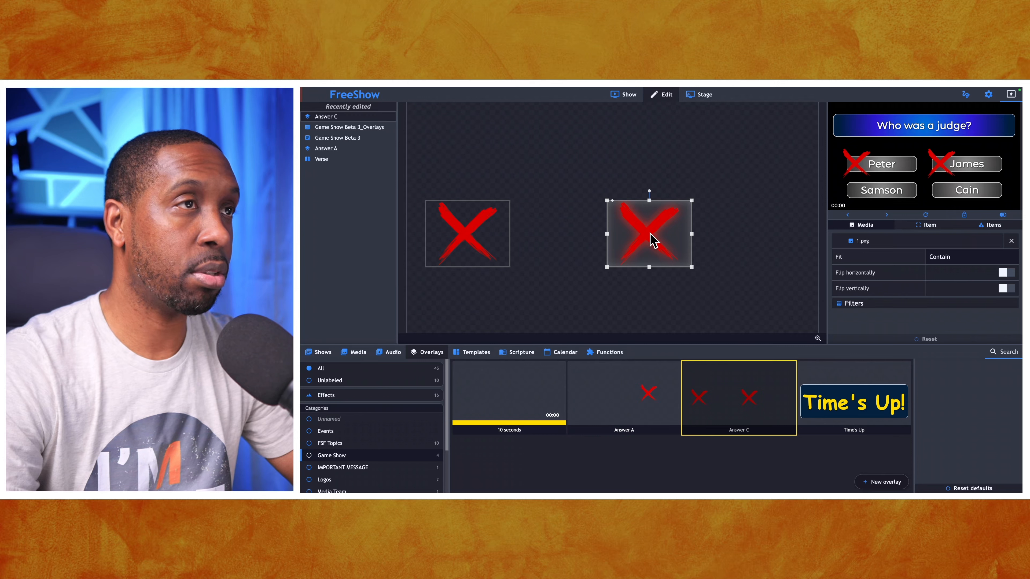
pyautogui.hotkey('ctrl', 'd')
pyautogui.moveTo(654, 240); pyautogui.dragTo(650, 302)
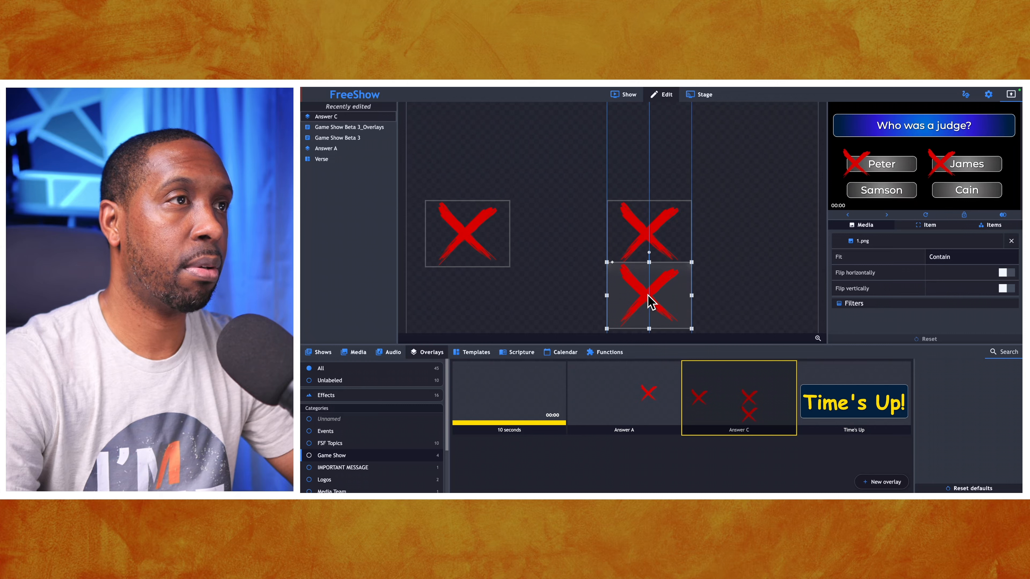
pyautogui.moveTo(647, 296); pyautogui.dragTo(647, 294)
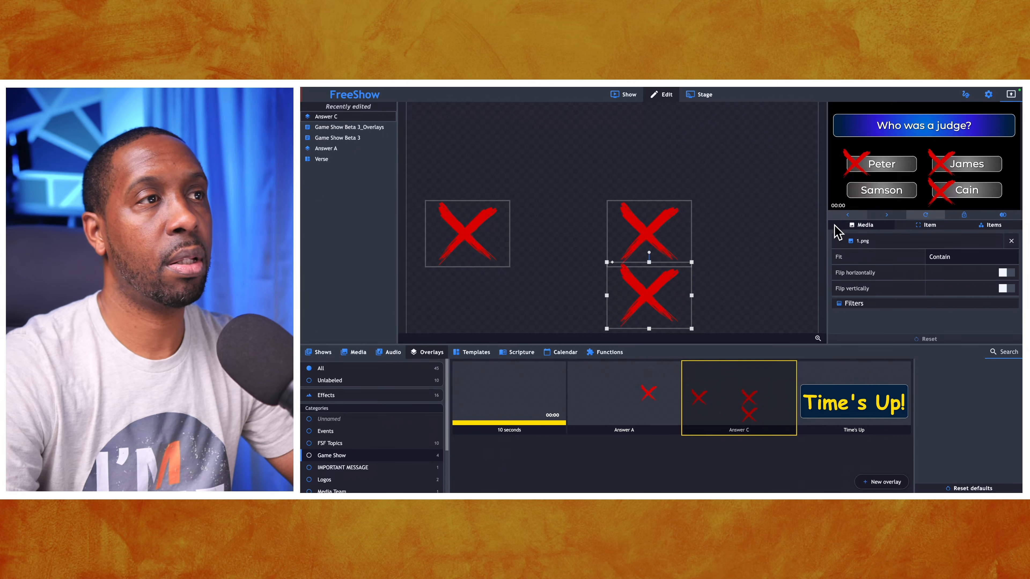
# Nudge the X on the Cain answer slightly upward so it overlaps the bottom edge of the X above it.
pyautogui.moveTo(651, 305); pyautogui.dragTo(652, 299)
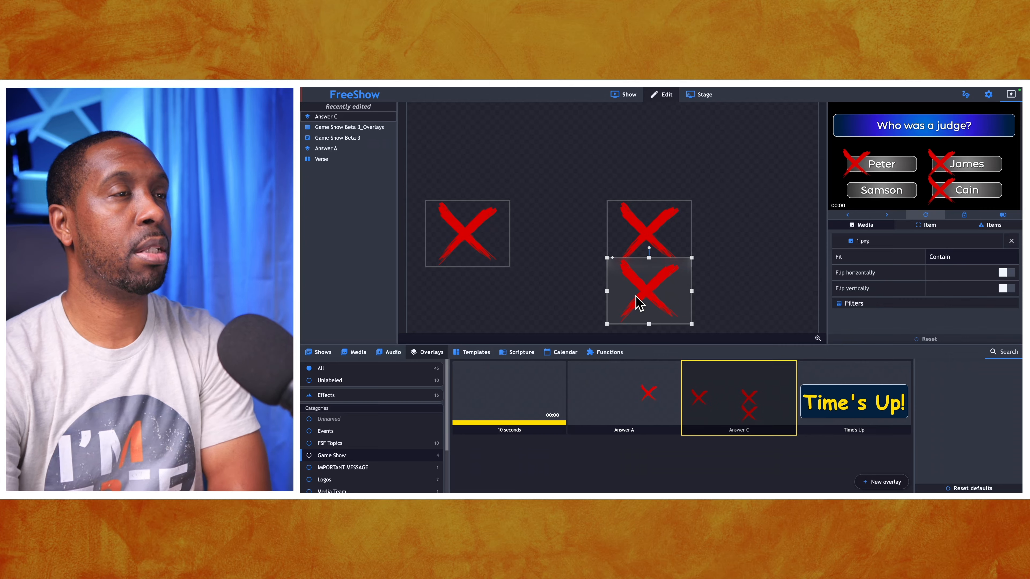
pyautogui.rightClick(636, 296)
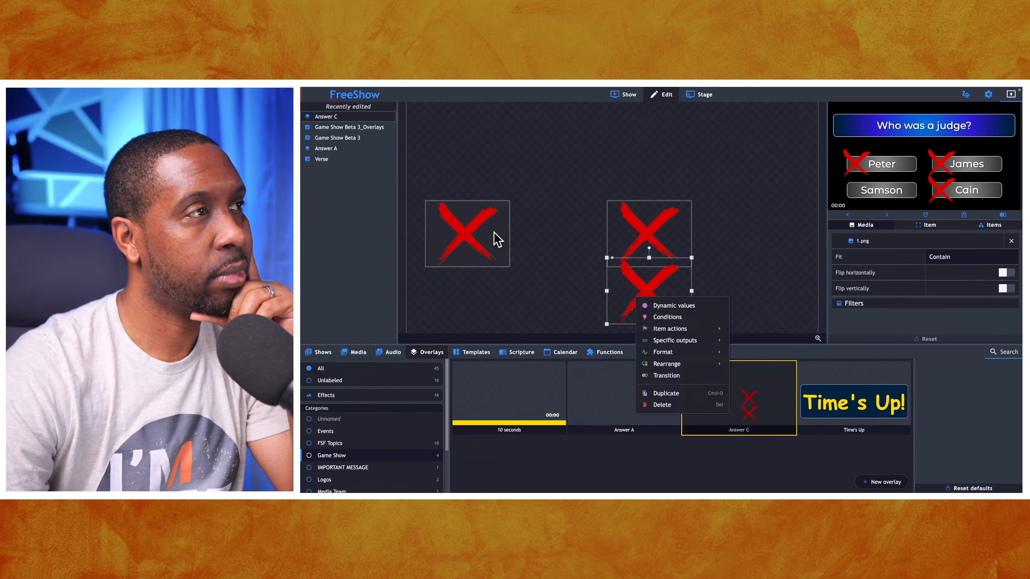
# Add a show condition to the X beside James in the Answer C overlay, based on the Game Show 20sec timer.
pyautogui.rightClick(652, 227)
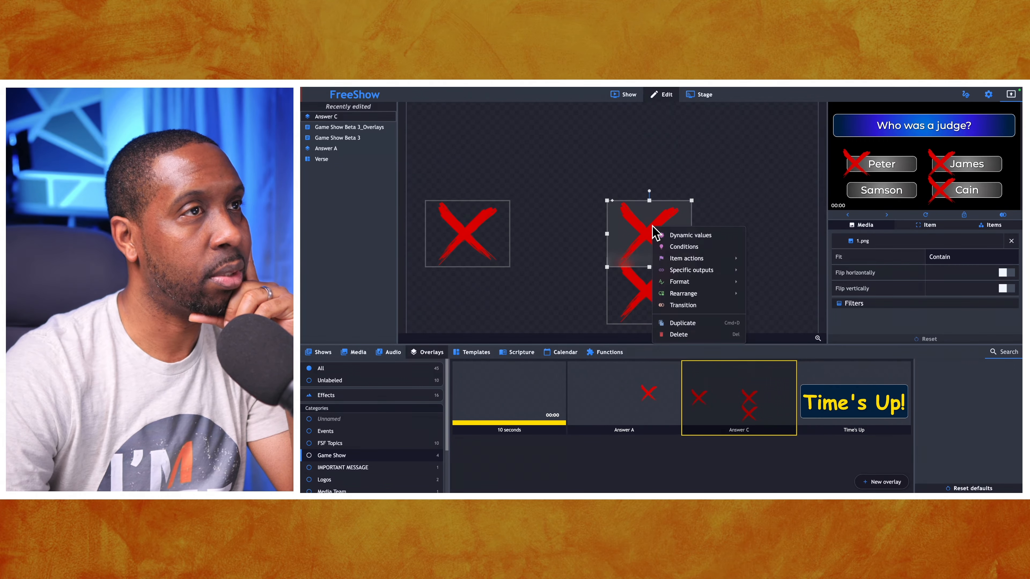
pyautogui.click(681, 246)
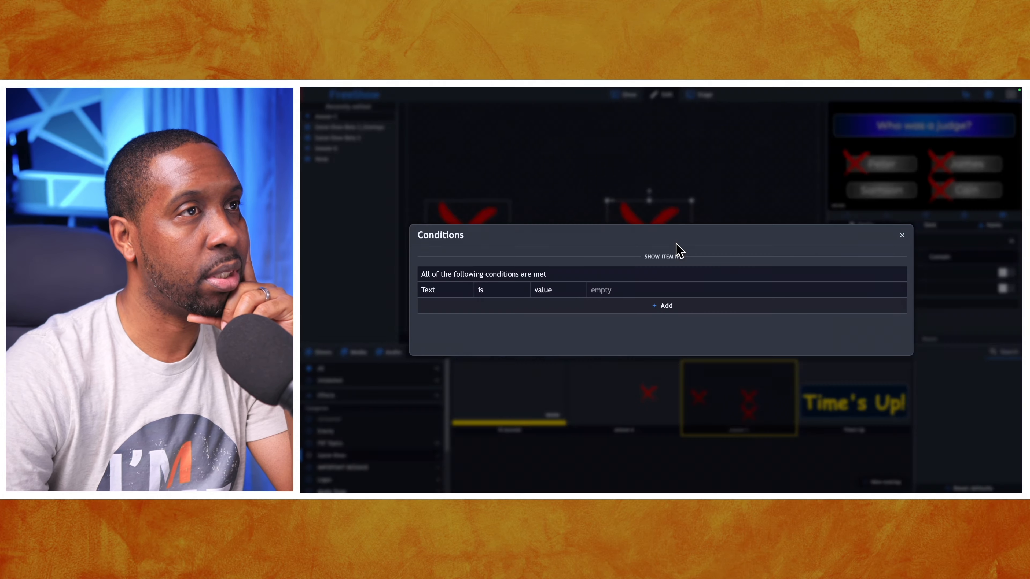
pyautogui.click(436, 292)
pyautogui.click(433, 319)
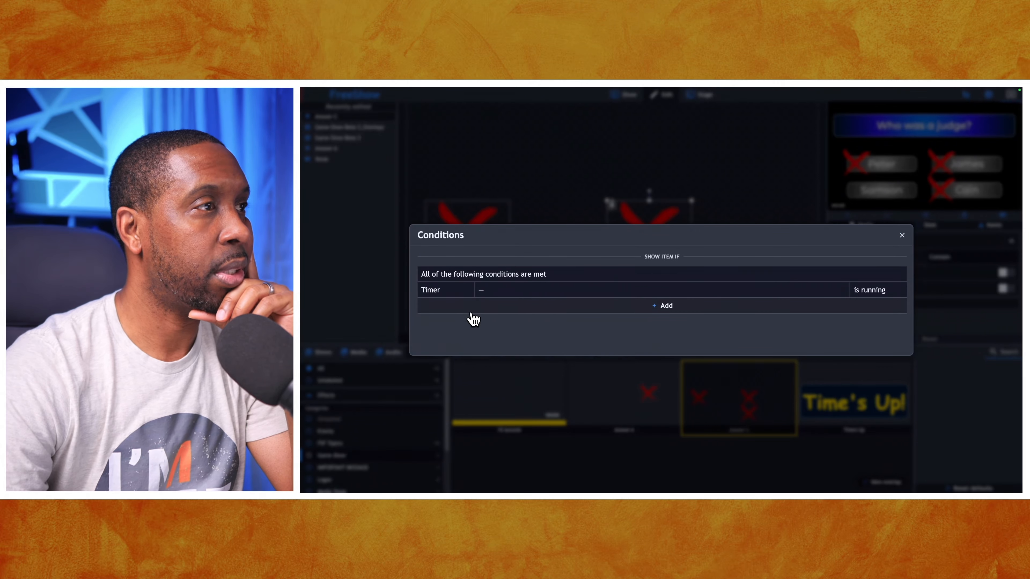
pyautogui.click(496, 298)
pyautogui.scroll(-1, 502, 326)
pyautogui.scroll(-3, 502, 321)
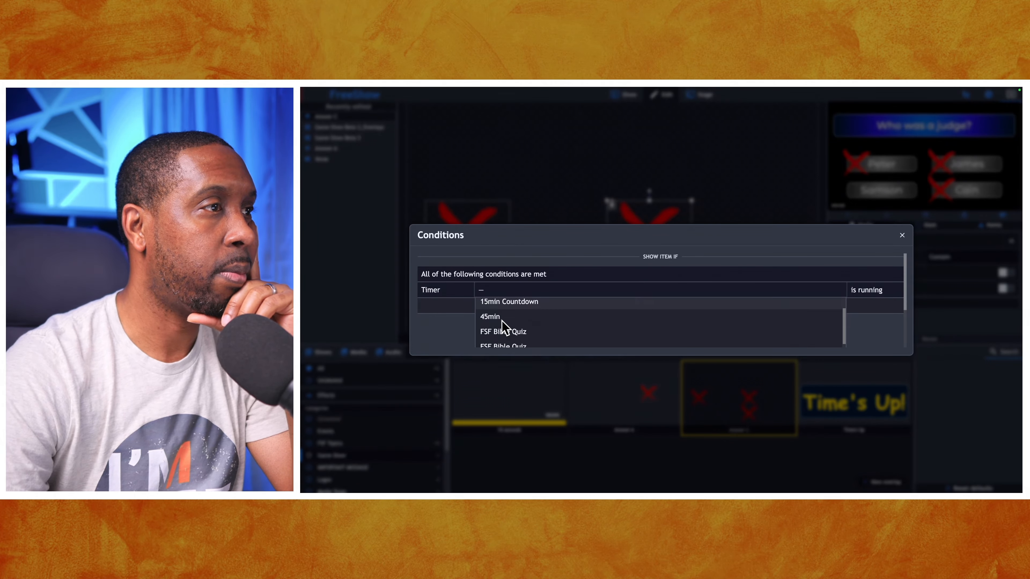
pyautogui.click(501, 321)
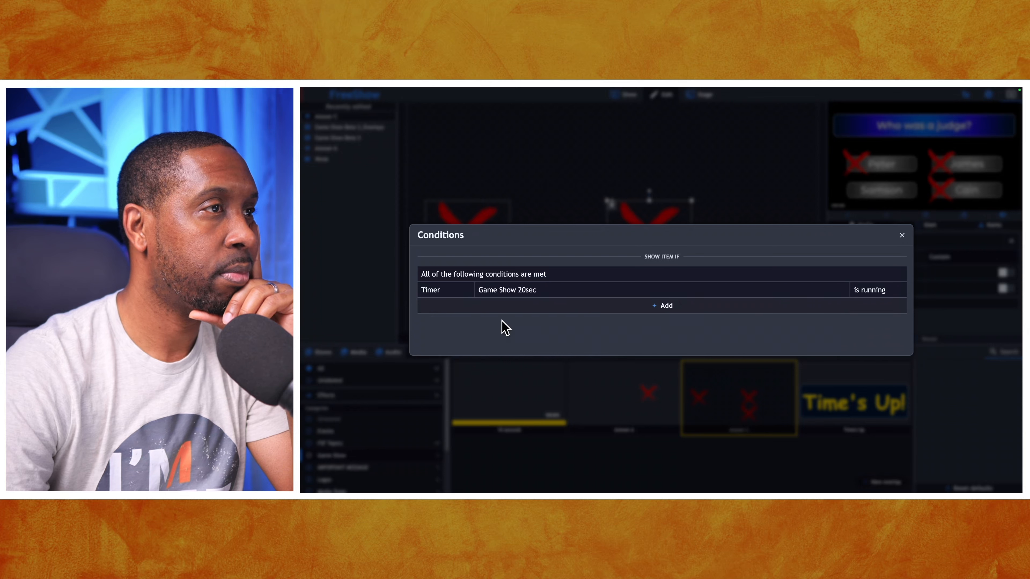
# Set the James X's timer condition to is above 10 seconds and close the conditions.
pyautogui.click(869, 290)
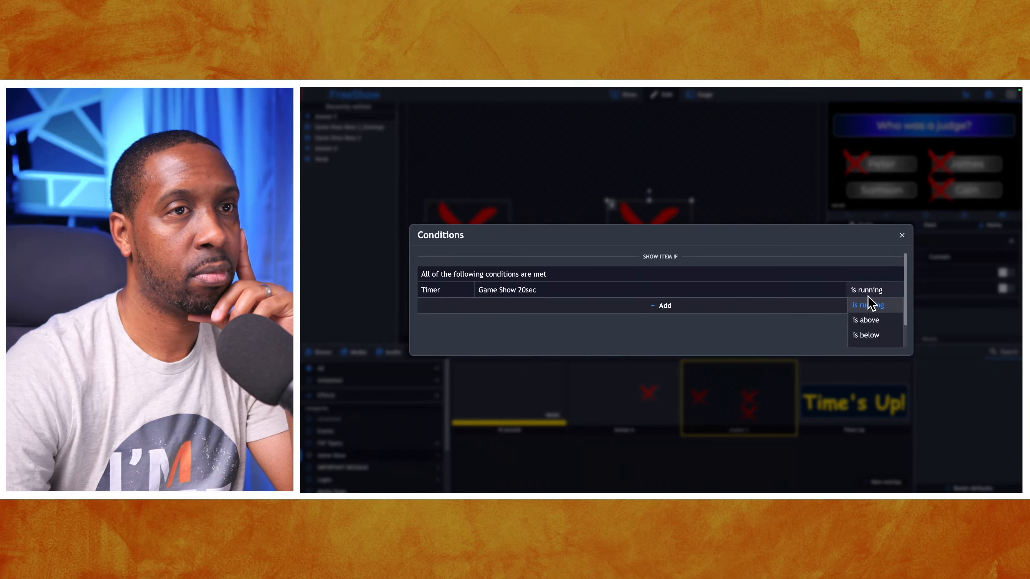
pyautogui.click(864, 321)
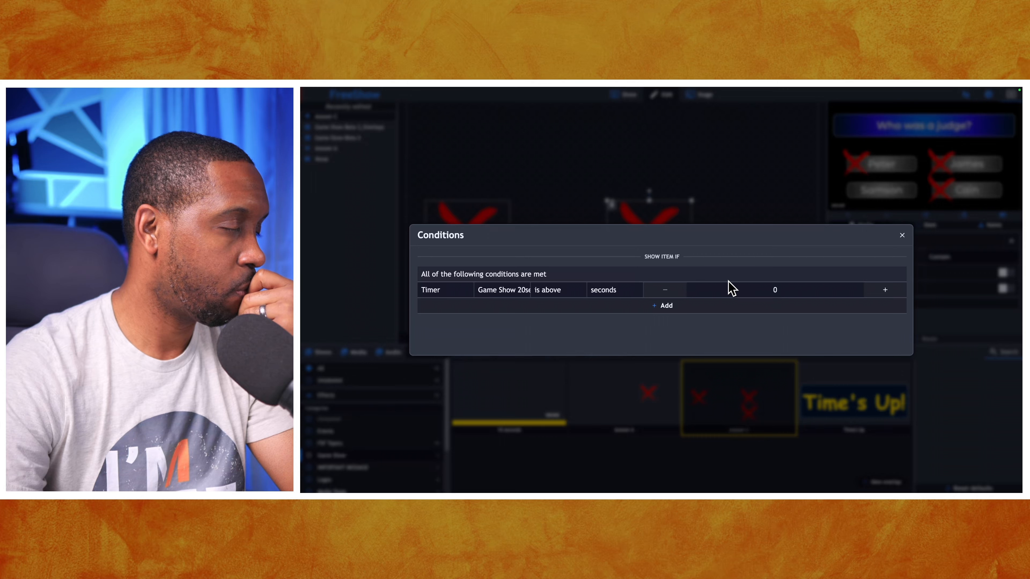
pyautogui.click(790, 292)
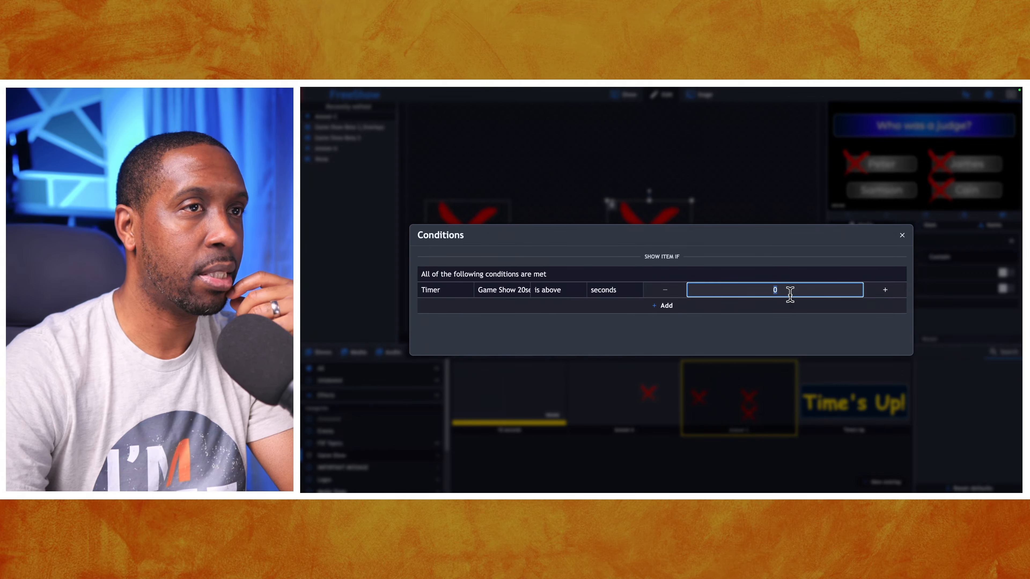
pyautogui.write('10')
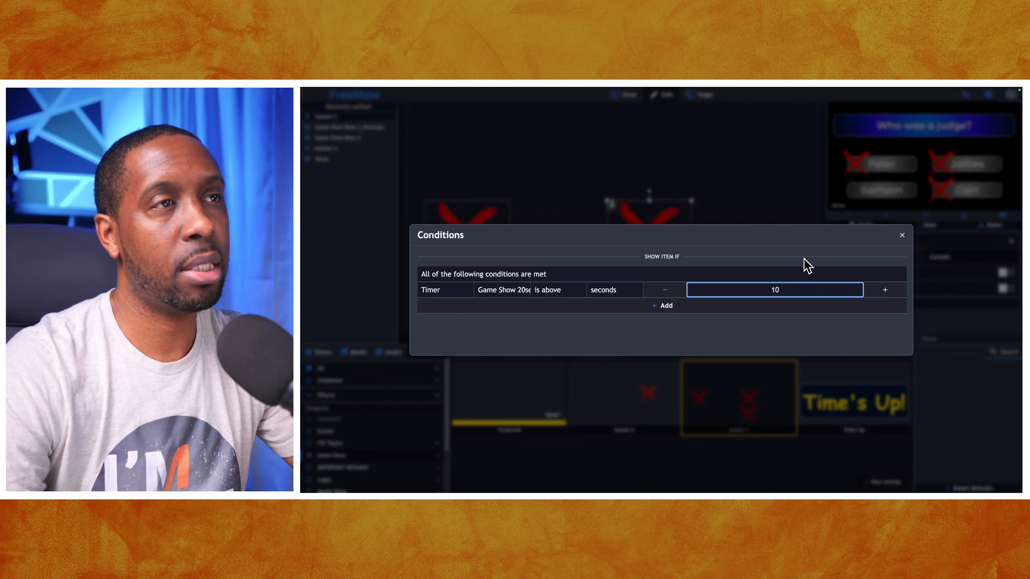
pyautogui.click(902, 236)
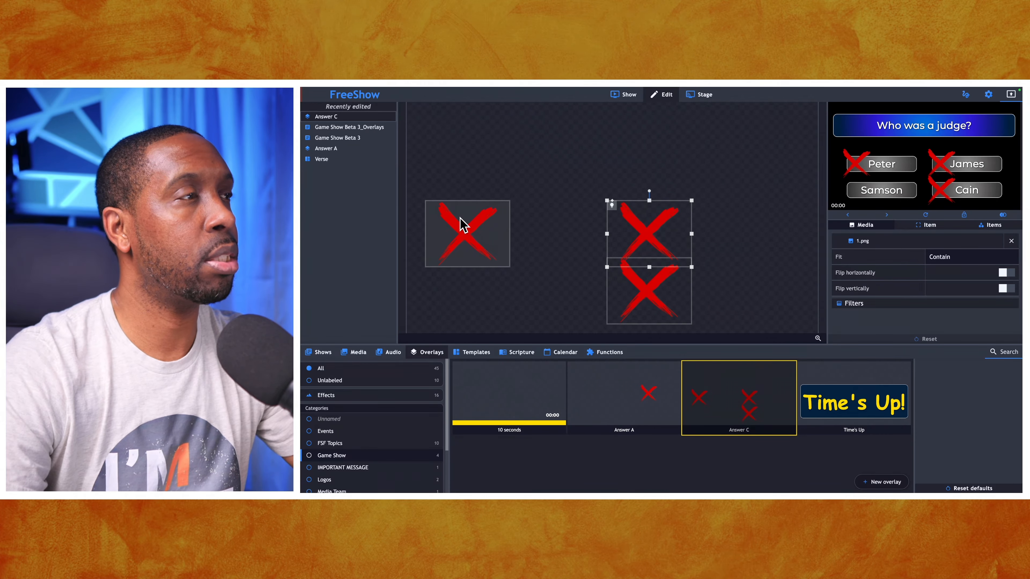
# Open the show conditions of the X beside Cain in the Answer C overlay.
pyautogui.click(643, 299)
pyautogui.rightClick(642, 302)
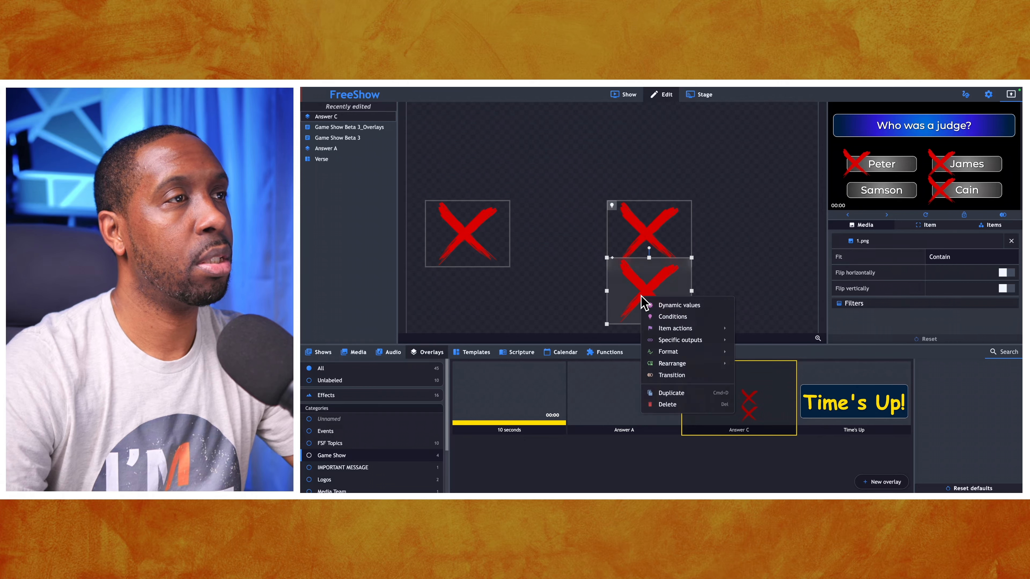
pyautogui.click(672, 317)
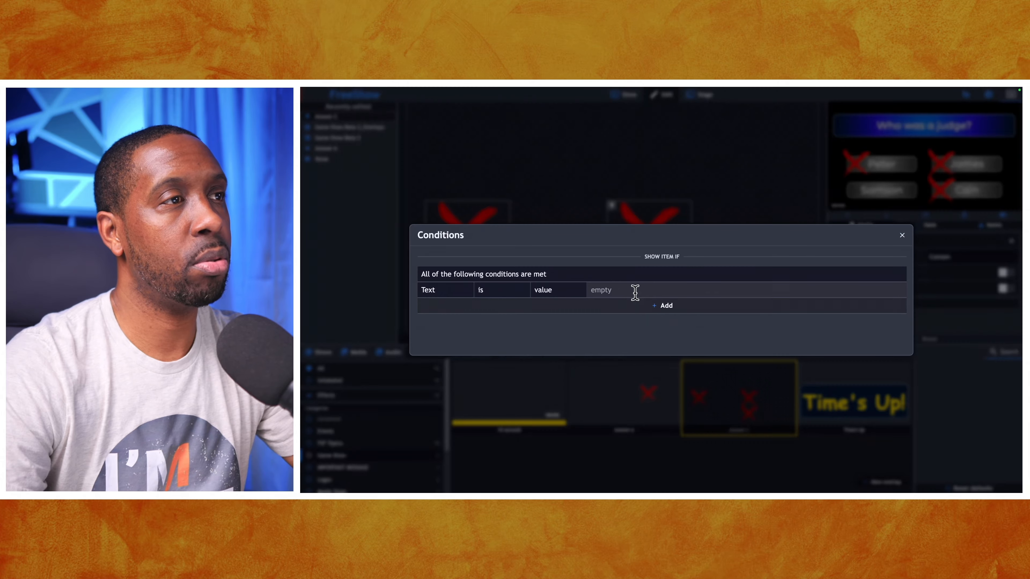
pyautogui.click(490, 275)
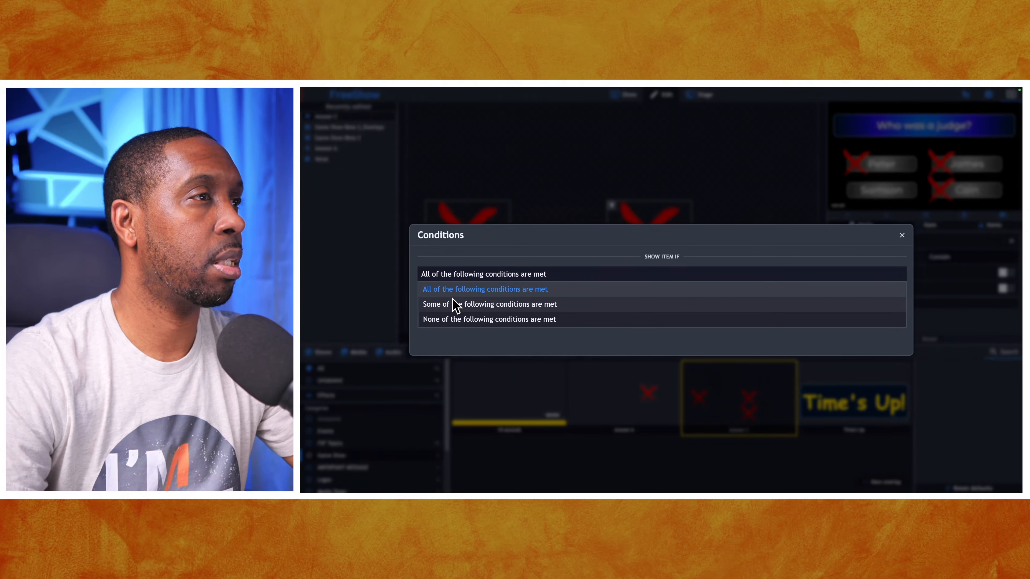
pyautogui.click(468, 275)
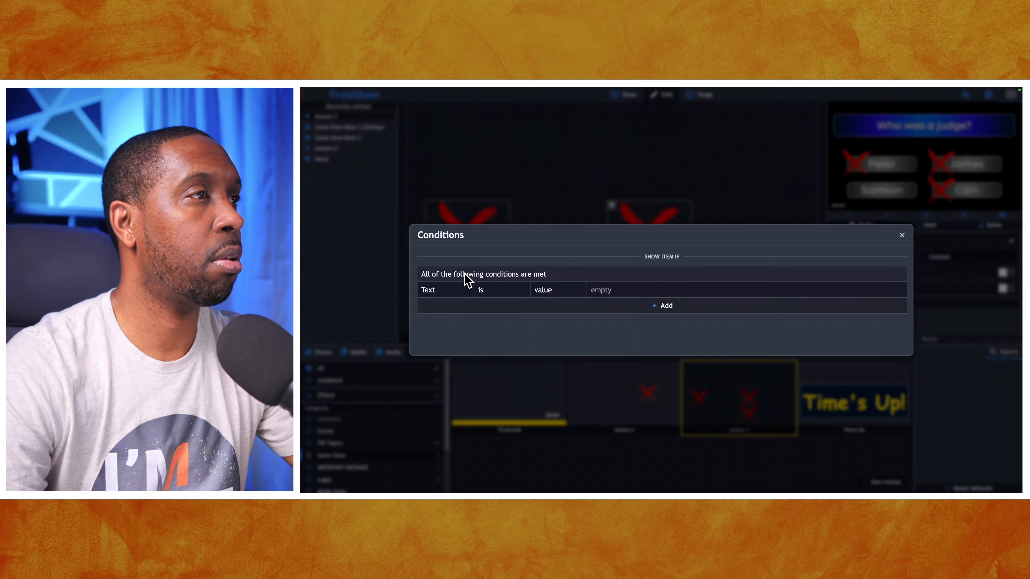
pyautogui.click(464, 275)
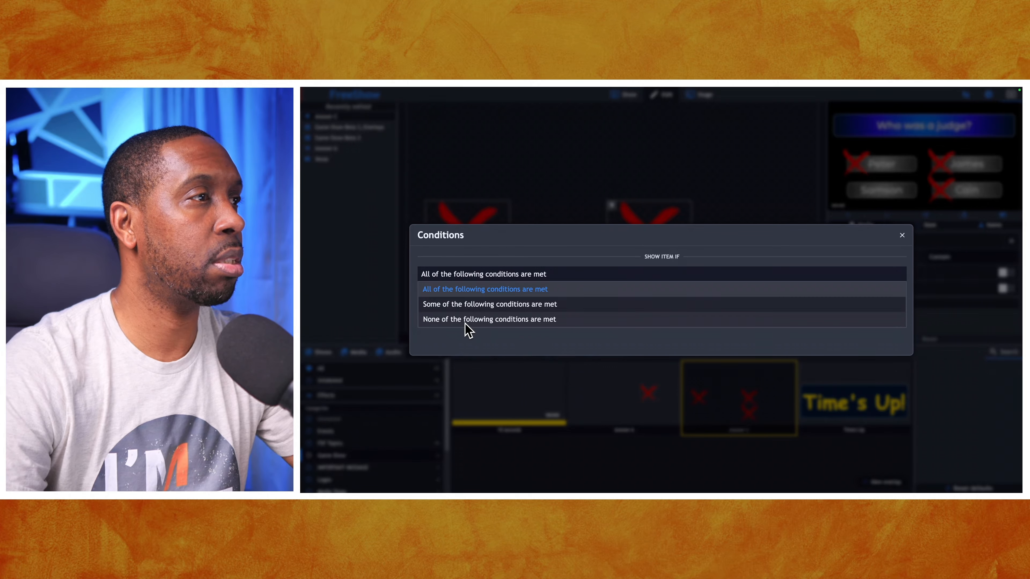
pyautogui.click(488, 267)
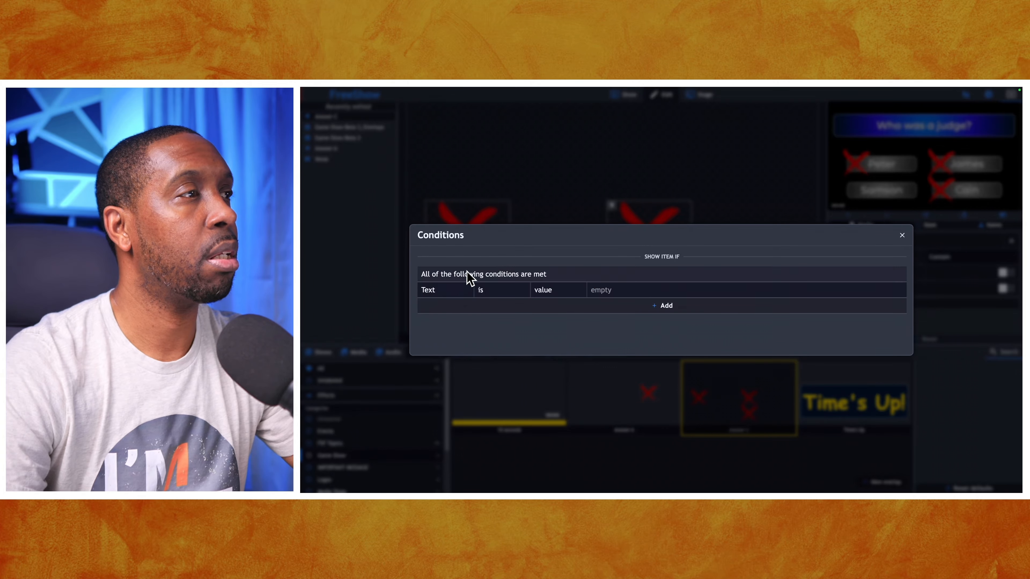
# Make the Cain X's condition a timer condition that uses the Game Show 20sec timer.
pyautogui.click(446, 290)
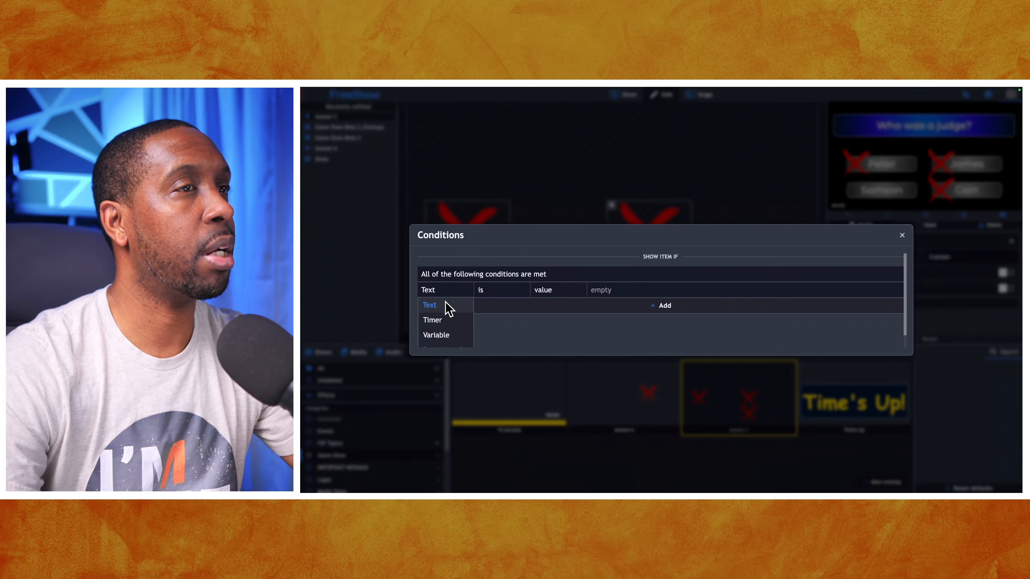
pyautogui.click(434, 321)
pyautogui.click(488, 296)
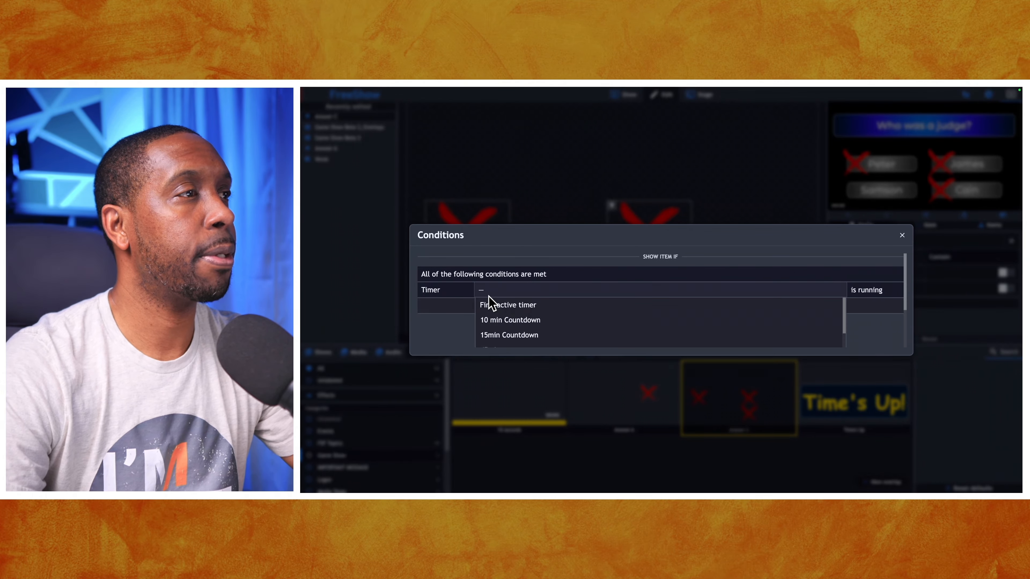
pyautogui.scroll(-3, 497, 323)
pyautogui.click(503, 335)
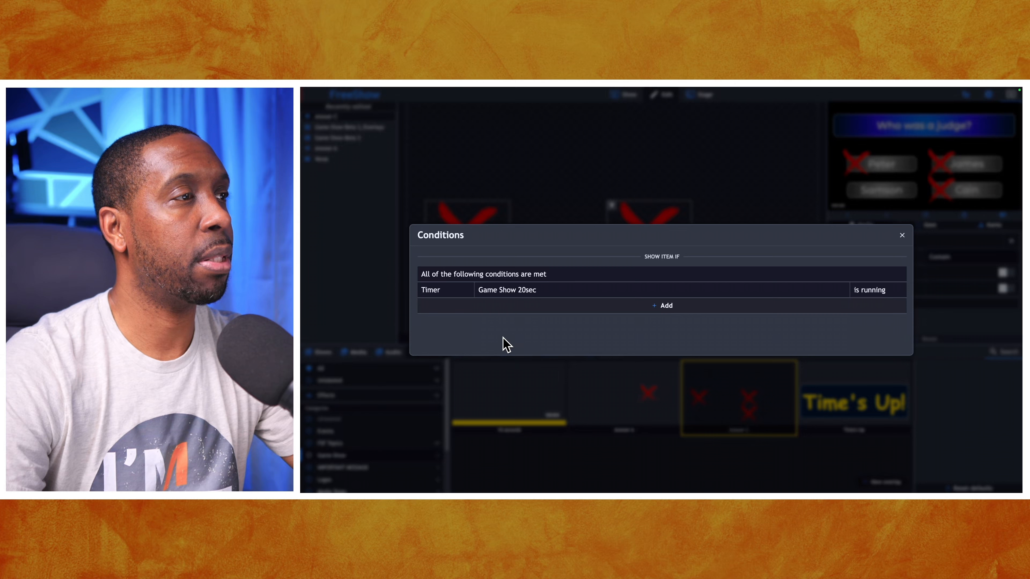
# Set the Cain X's timer condition to is above 7 seconds and close the conditions.
pyautogui.click(857, 291)
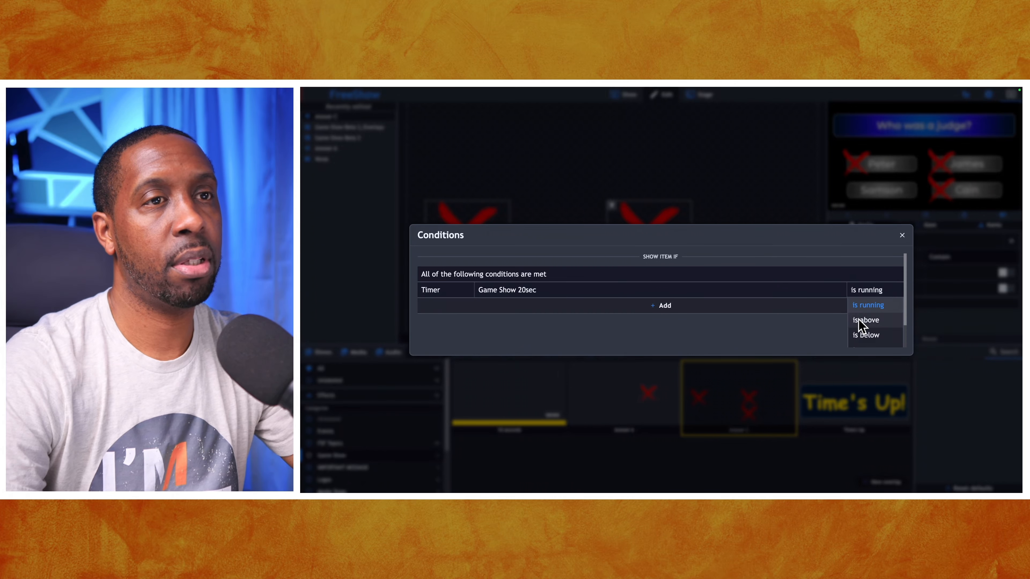
pyautogui.click(862, 320)
pyautogui.click(774, 289)
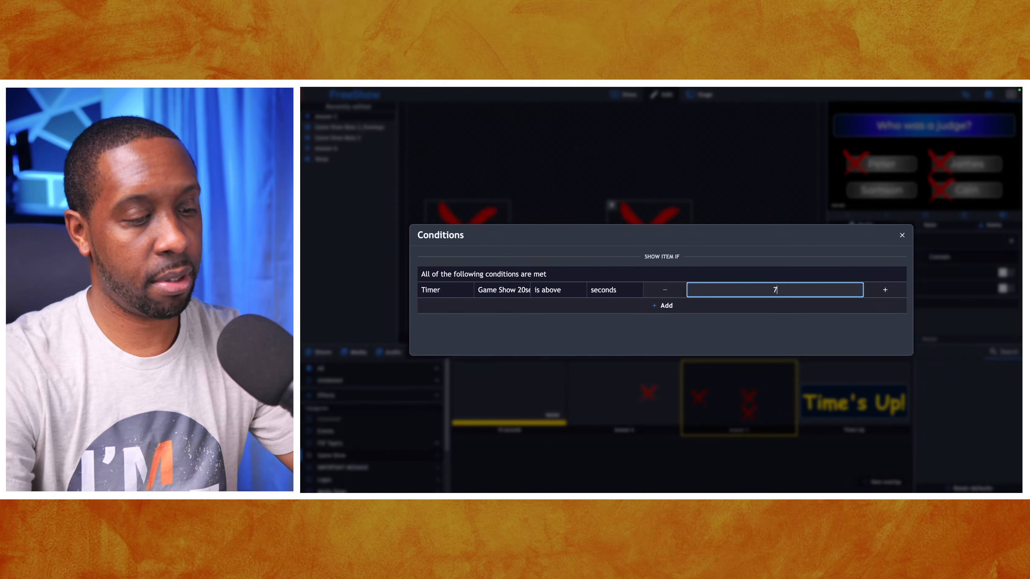
pyautogui.write('7')
pyautogui.click(902, 237)
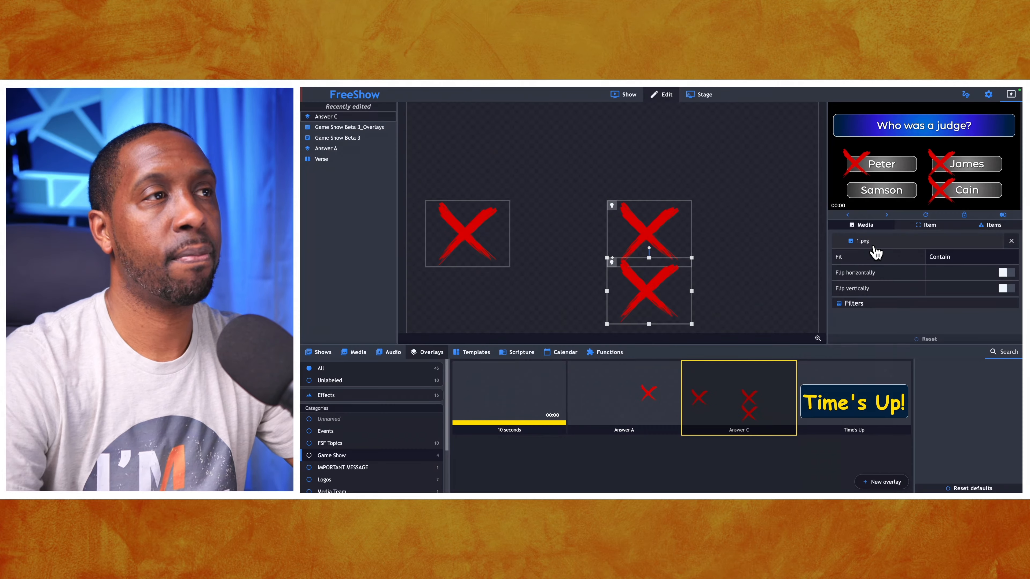
# Add a show condition to the X beside Peter, based on the Game Show 20sec timer.
pyautogui.rightClick(471, 227)
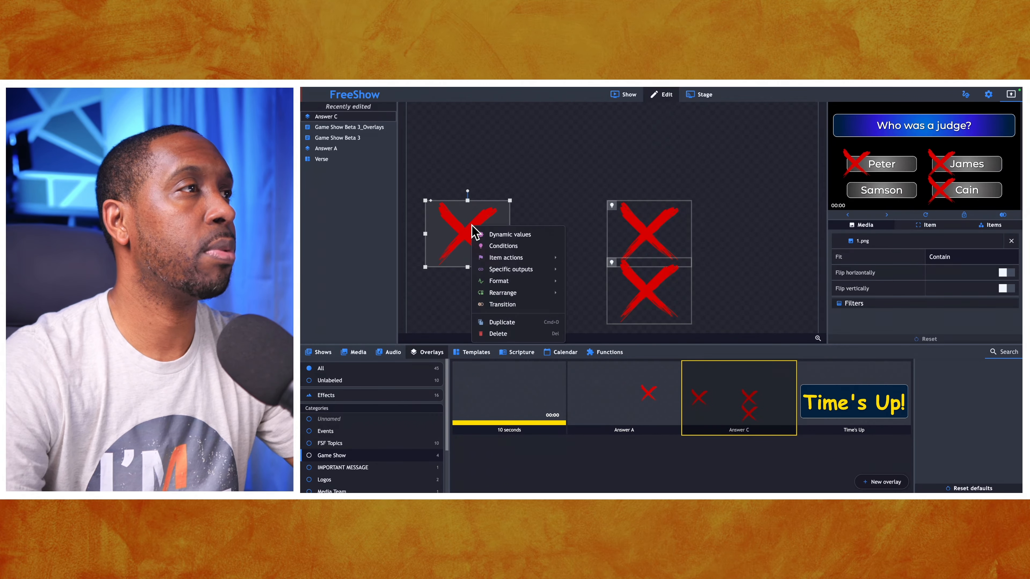
pyautogui.click(501, 246)
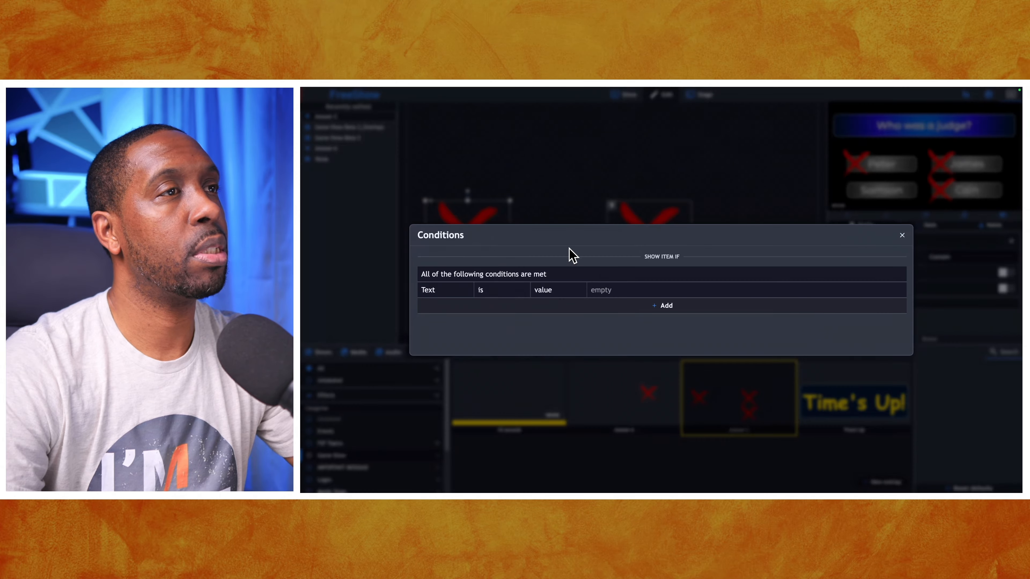
pyautogui.click(452, 290)
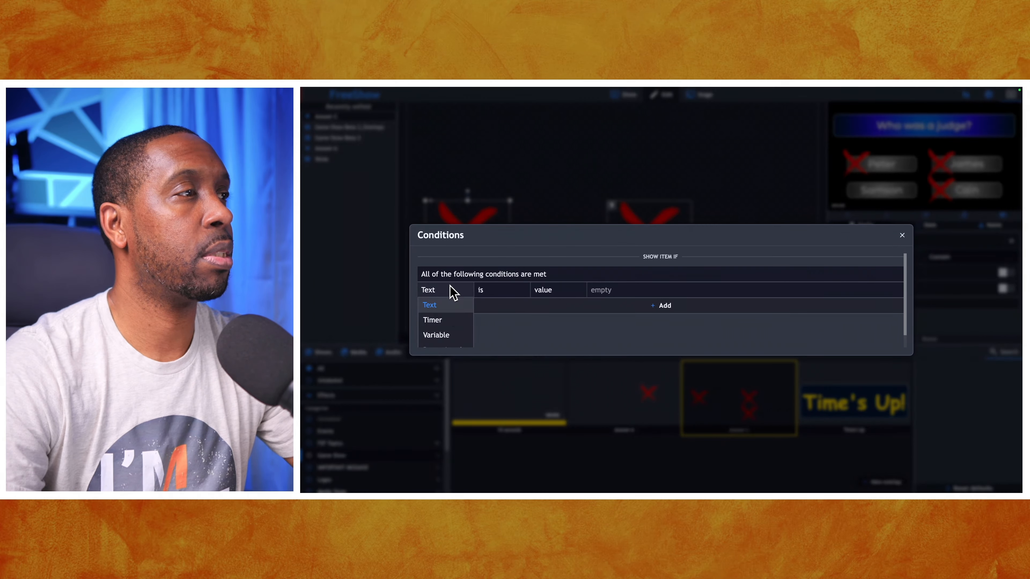
pyautogui.click(446, 321)
pyautogui.click(501, 293)
pyautogui.scroll(-3, 501, 329)
pyautogui.click(504, 325)
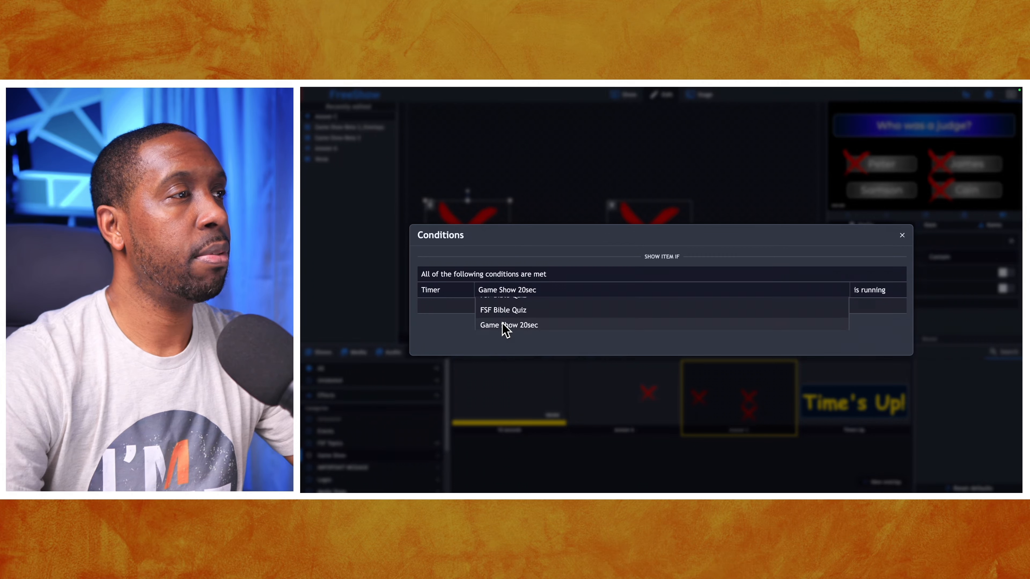
# Set the Peter X's timer condition to is above 2 seconds and close the conditions.
pyautogui.click(865, 291)
pyautogui.click(865, 320)
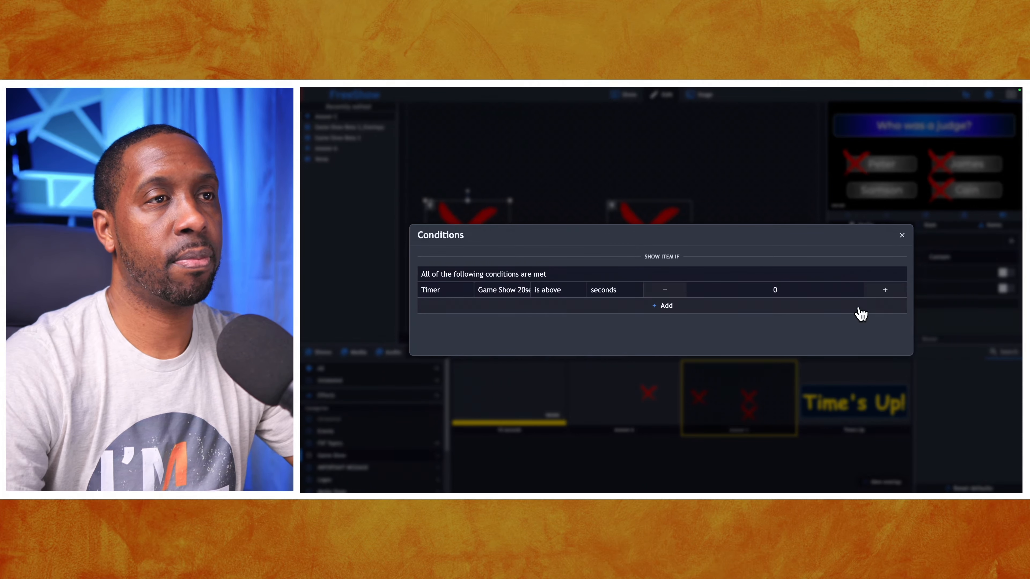
pyautogui.click(814, 289)
pyautogui.write('2')
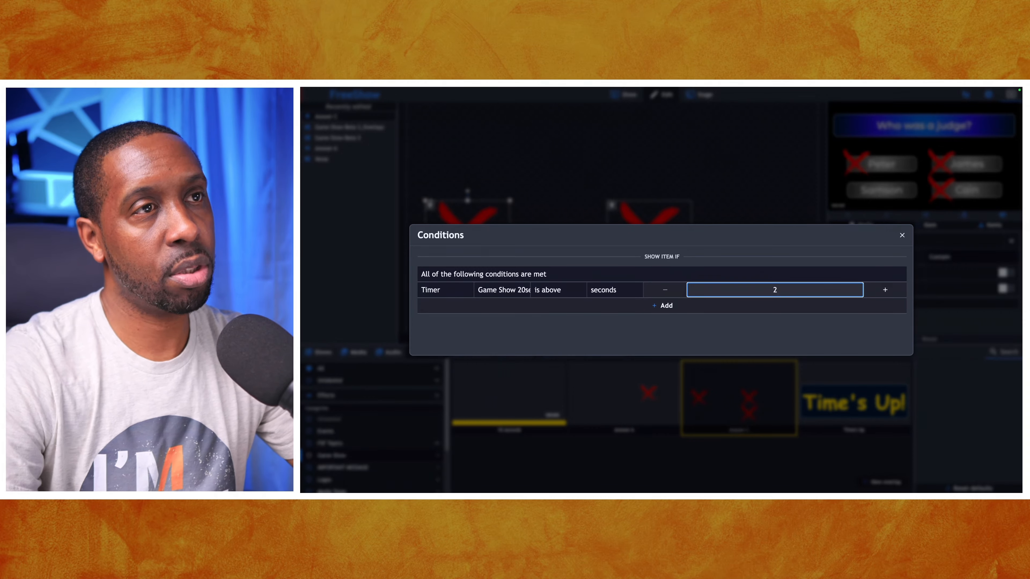
pyautogui.click(901, 235)
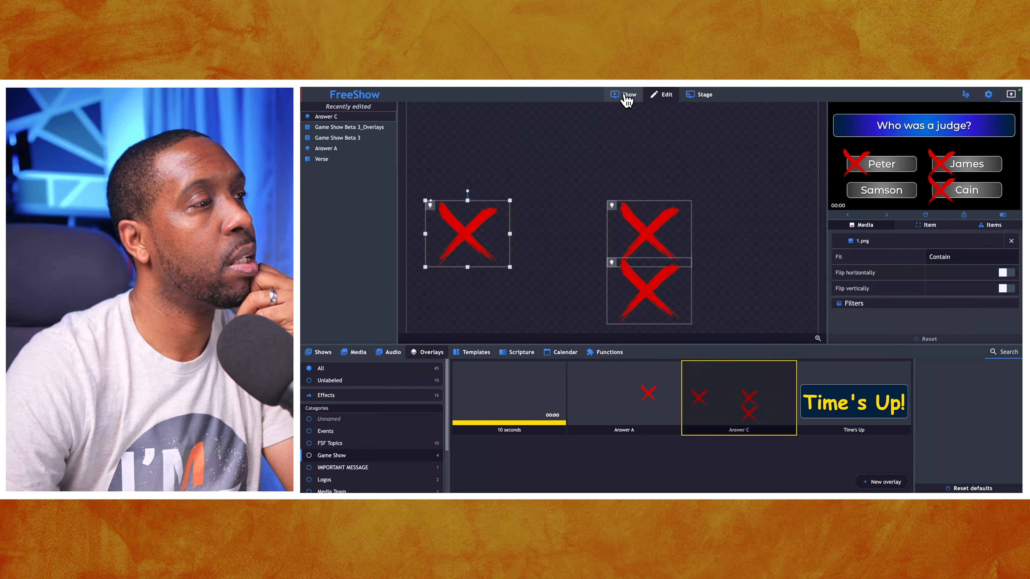
# Return to the Game Show Beta 3 slides and attach the Answer C overlay to the Verse 1 slide.
pyautogui.click(627, 96)
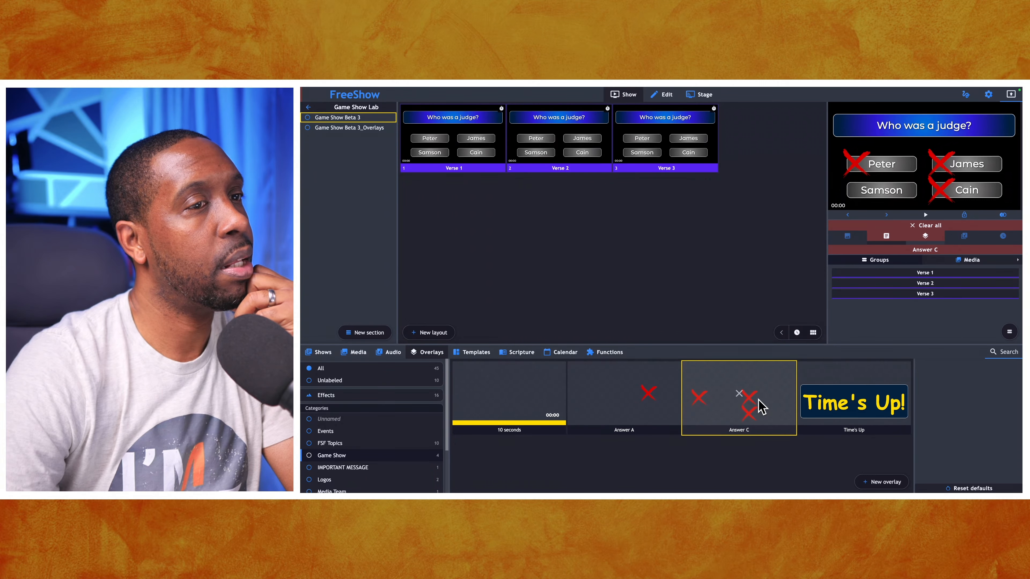
pyautogui.moveTo(761, 406); pyautogui.dragTo(468, 146)
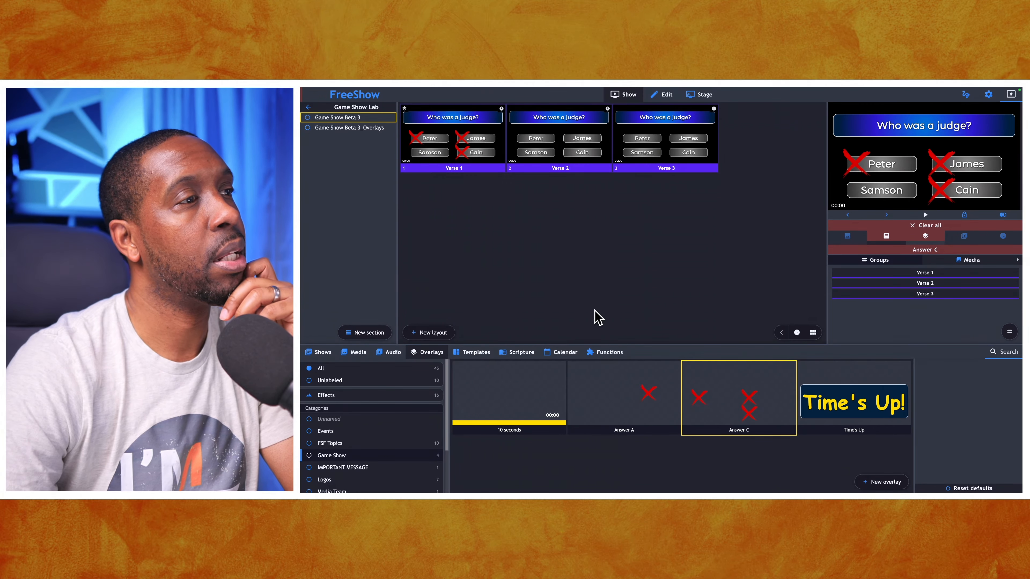
# Reset the Game Show 20sec timer and run the Verse 1 slide to test the Answer C overlay's timed X marks.
pyautogui.click(612, 353)
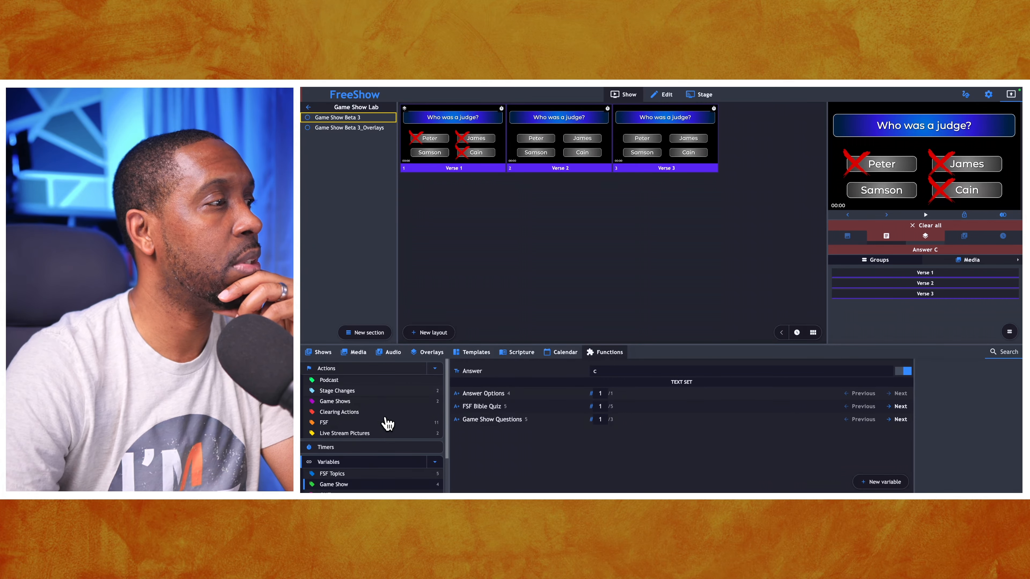
pyautogui.click(361, 447)
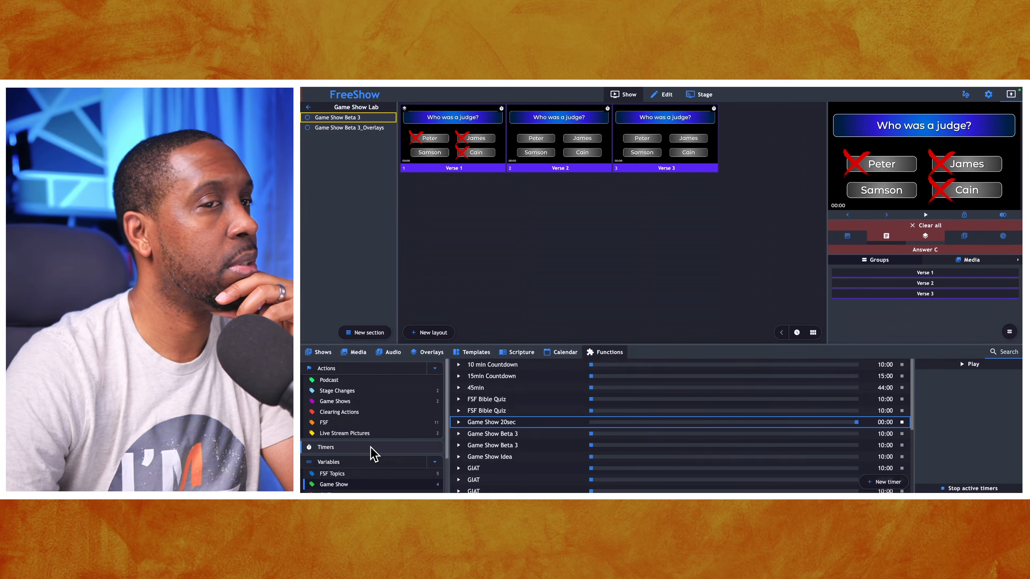
pyautogui.click(901, 422)
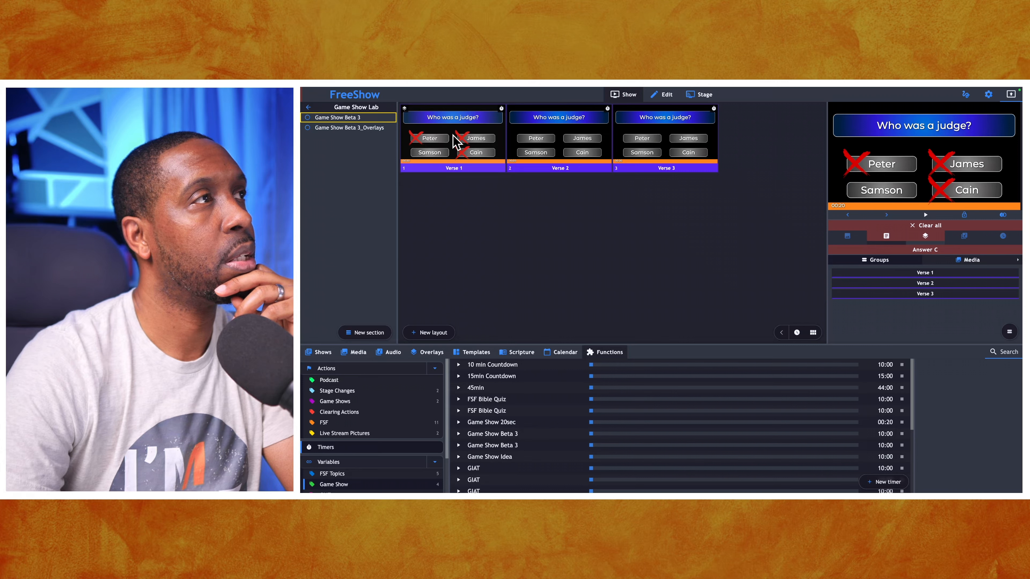
pyautogui.click(457, 142)
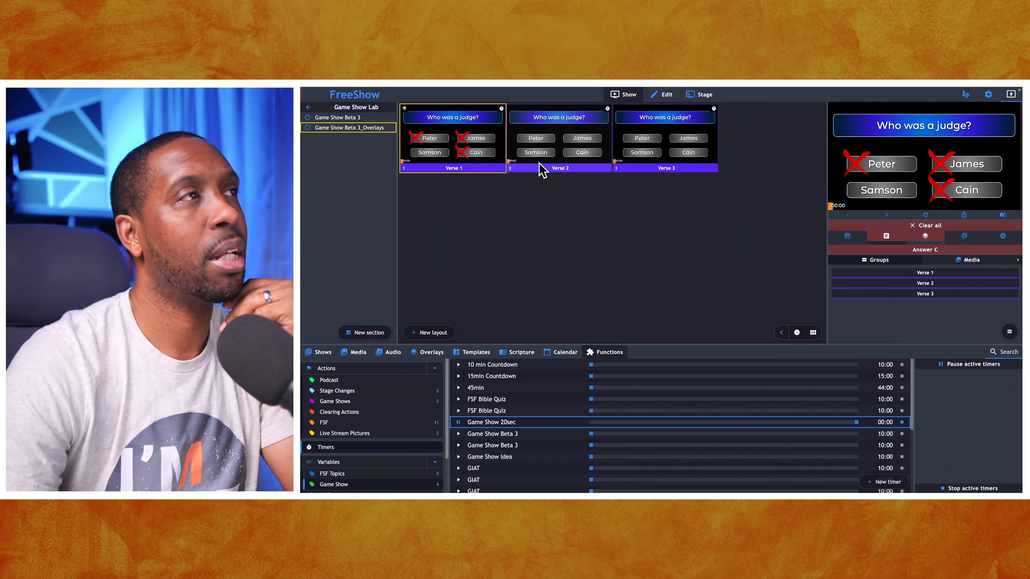
# Open the Answer C overlay for editing, set the Cain X's timer condition to is below, and close the conditions.
pyautogui.click(432, 352)
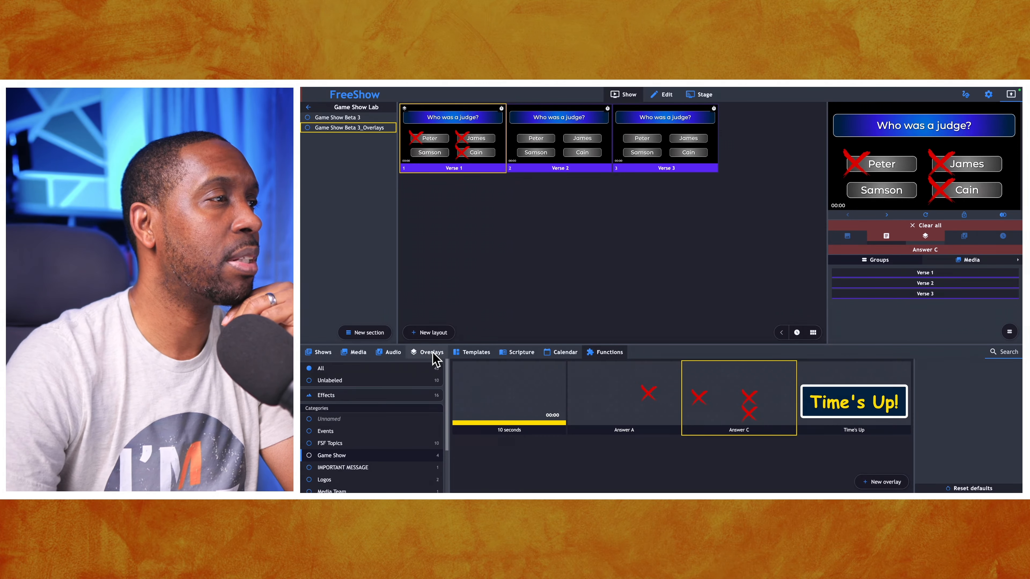
pyautogui.rightClick(756, 386)
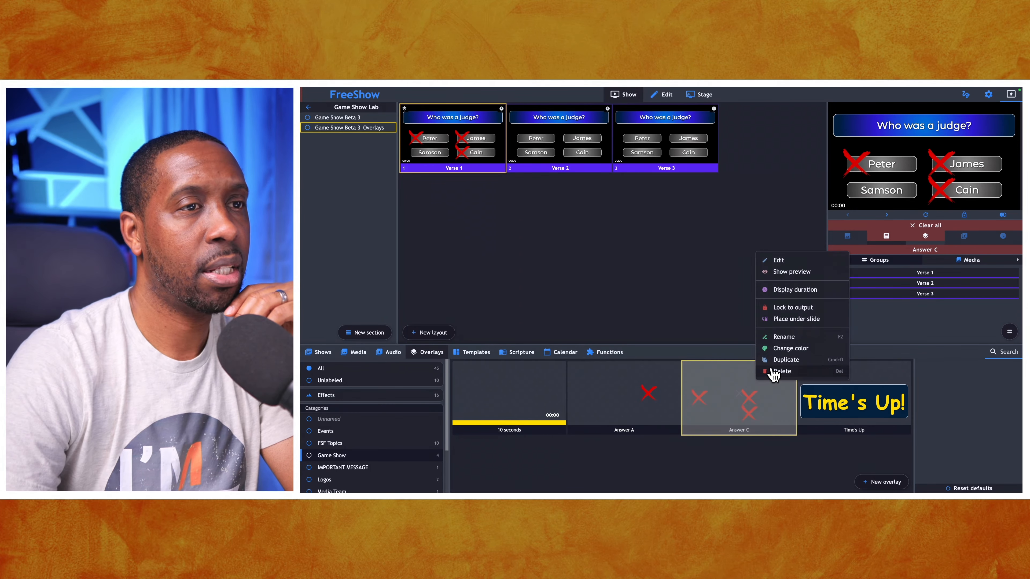
pyautogui.click(778, 261)
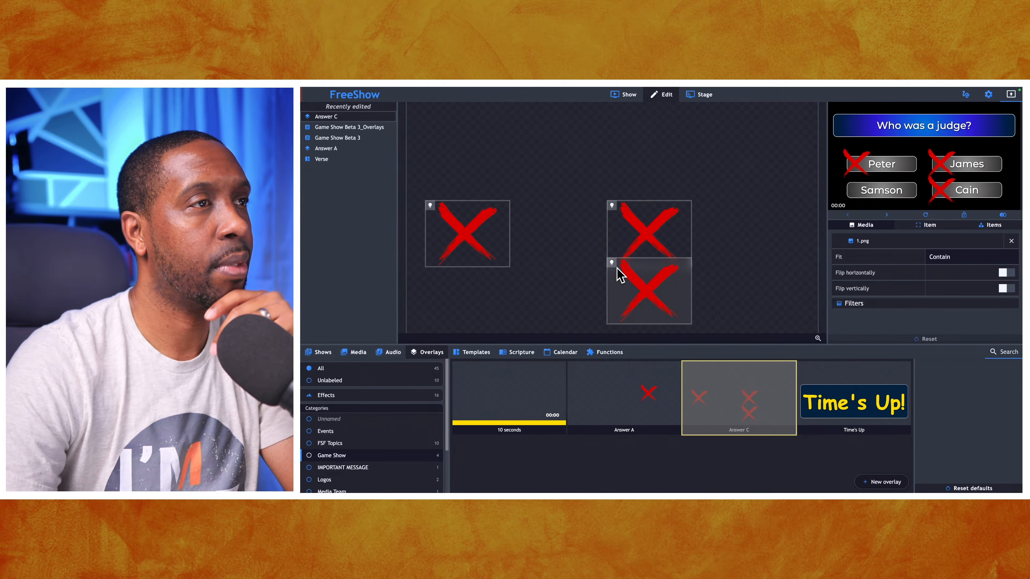
pyautogui.rightClick(623, 273)
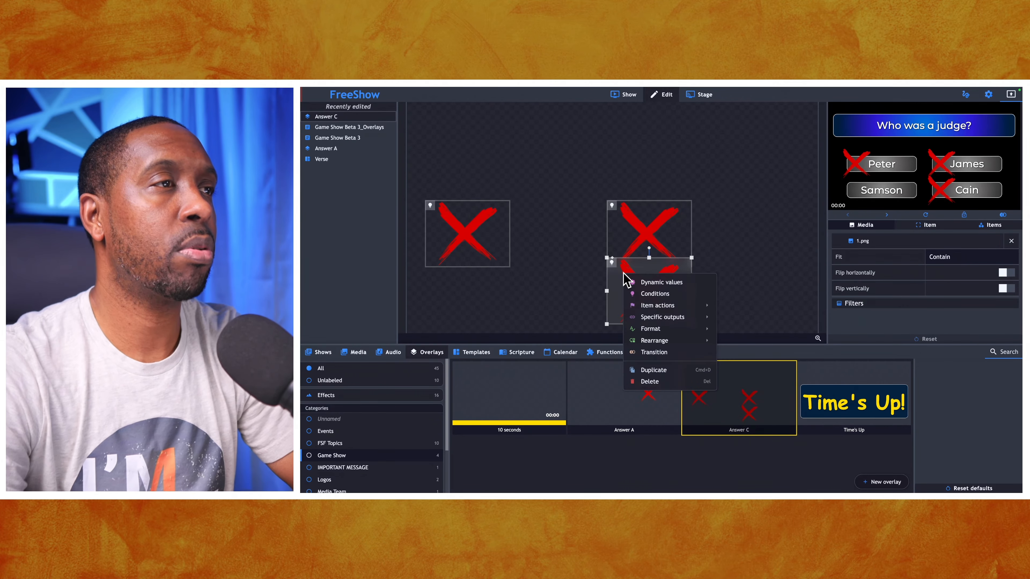
pyautogui.click(642, 293)
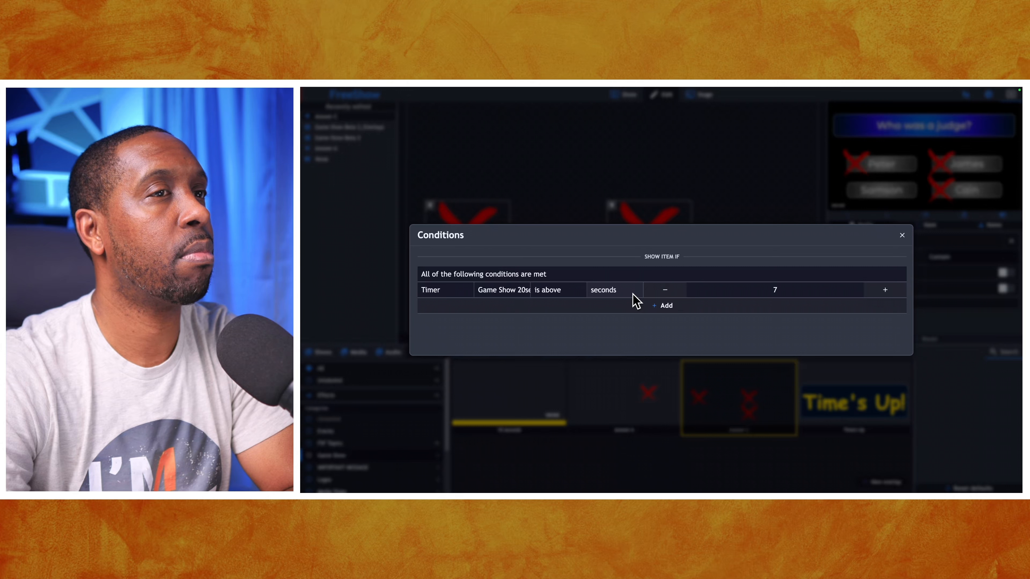
pyautogui.click(576, 295)
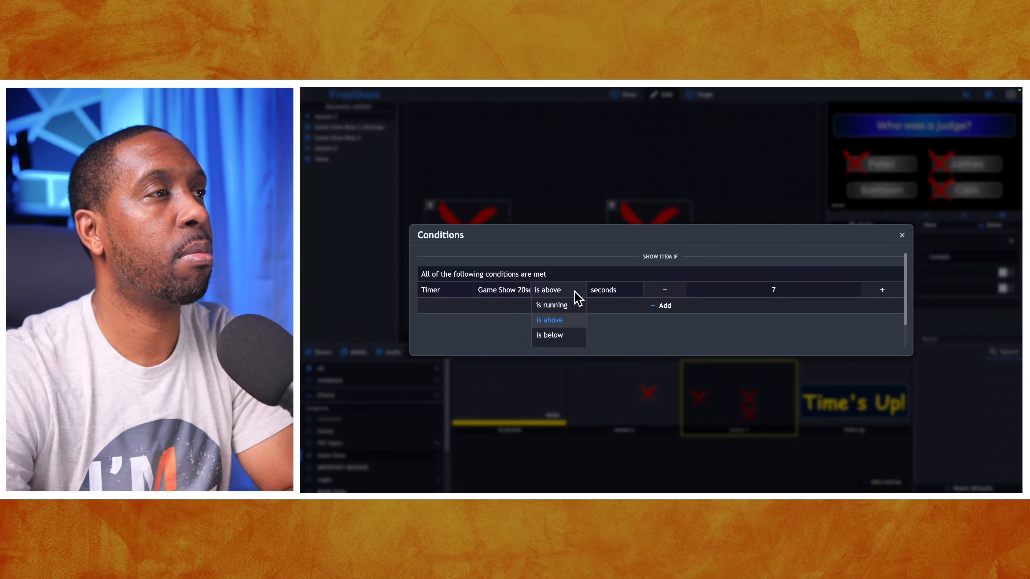
pyautogui.click(563, 339)
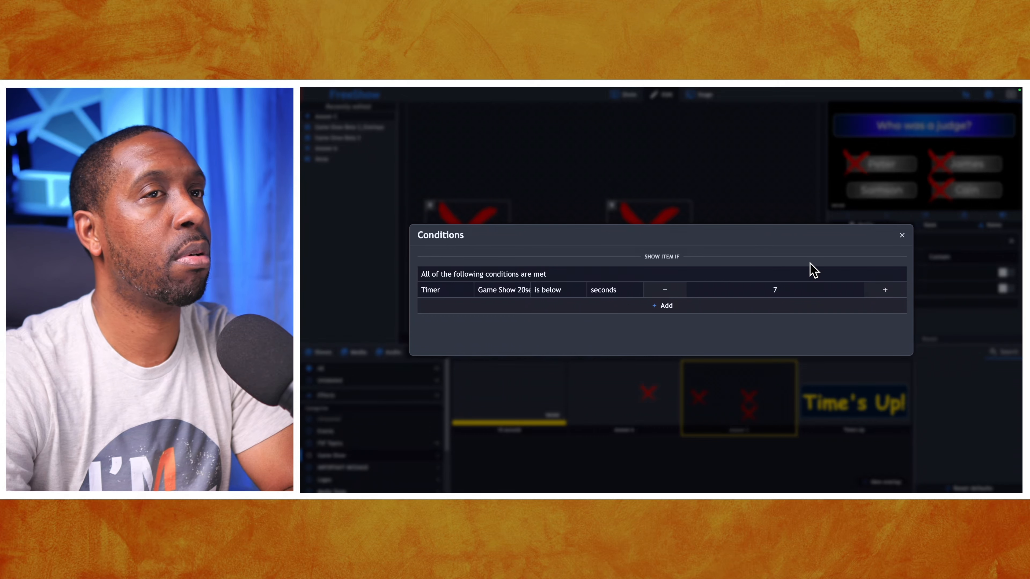
pyautogui.click(902, 236)
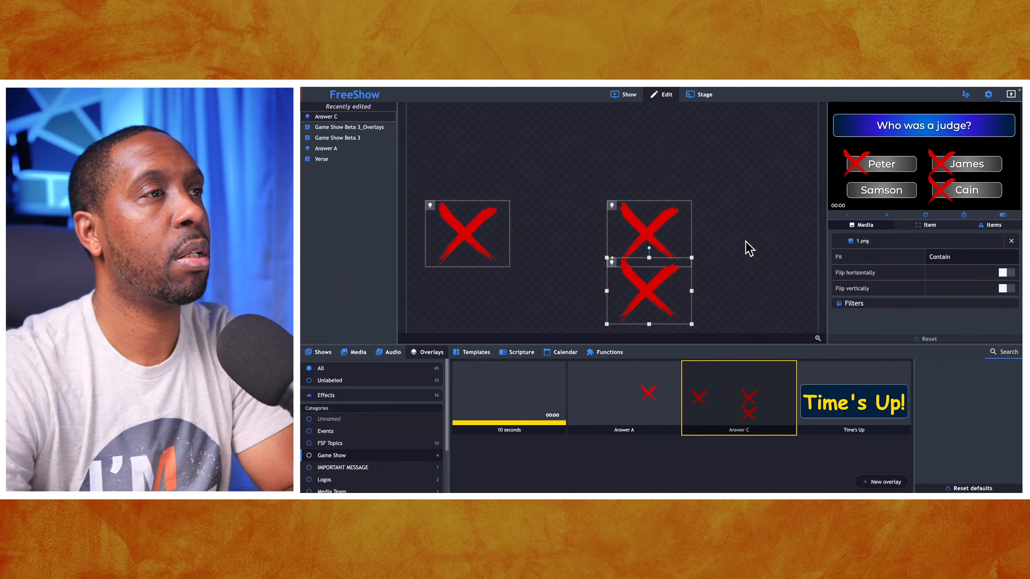
# Set the James X's Game Show 20sec timer condition to is below and close the conditions.
pyautogui.rightClick(650, 234)
pyautogui.click(680, 254)
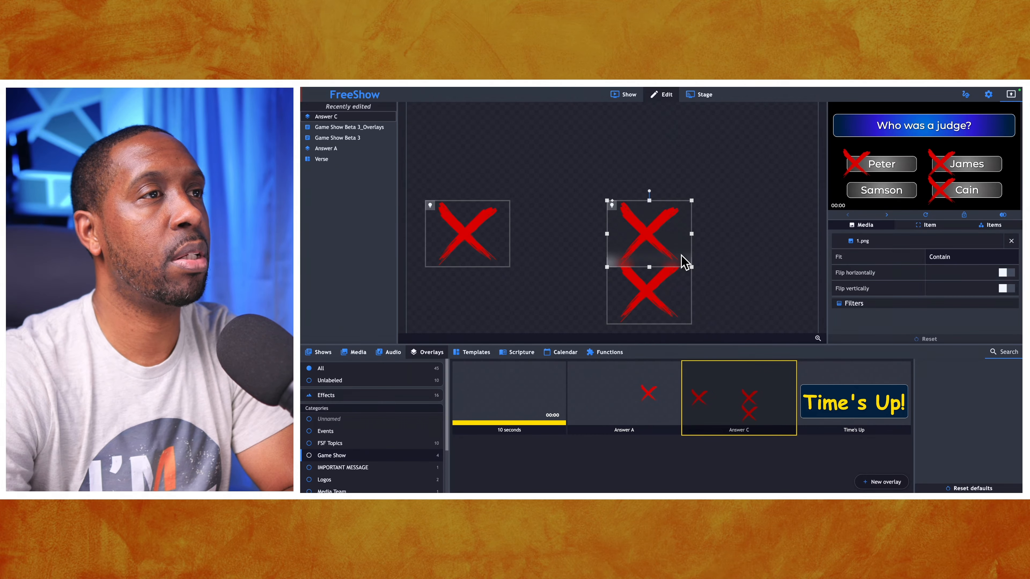
pyautogui.click(553, 295)
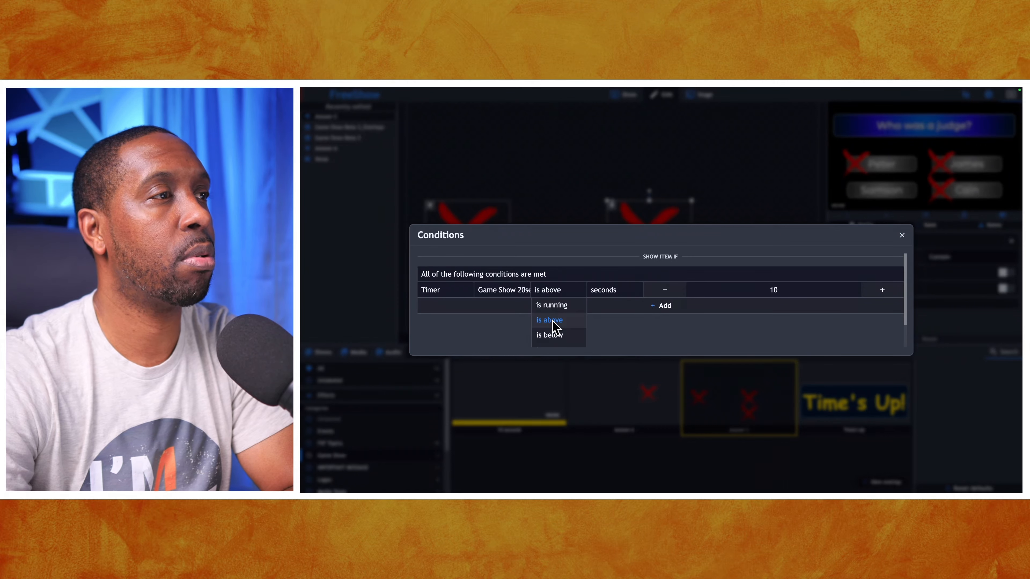
pyautogui.click(550, 336)
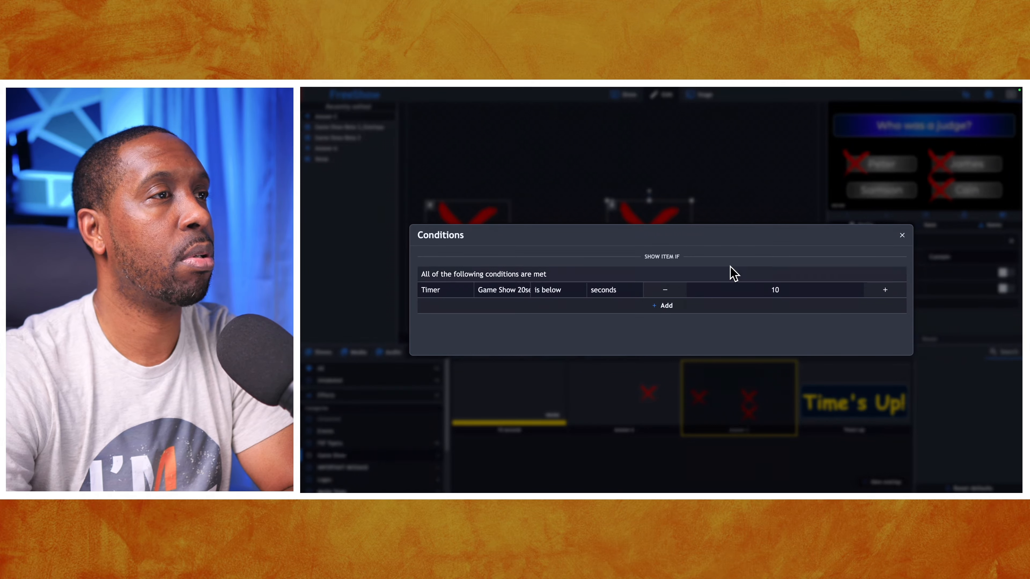
pyautogui.click(901, 235)
# Set the Peter X's Game Show 20sec timer condition to is below and close the conditions.
pyautogui.rightClick(467, 233)
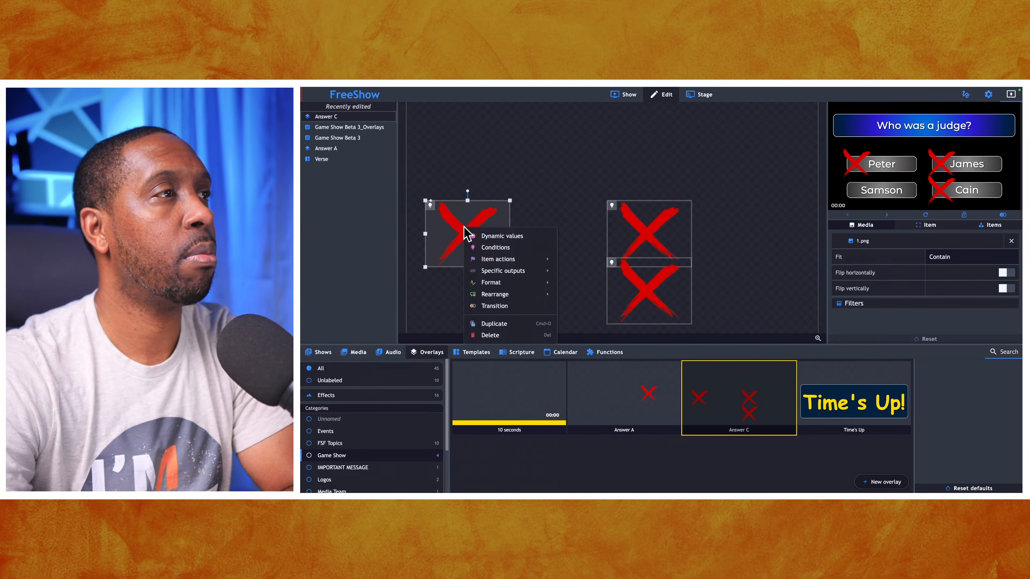
pyautogui.click(490, 248)
pyautogui.click(560, 295)
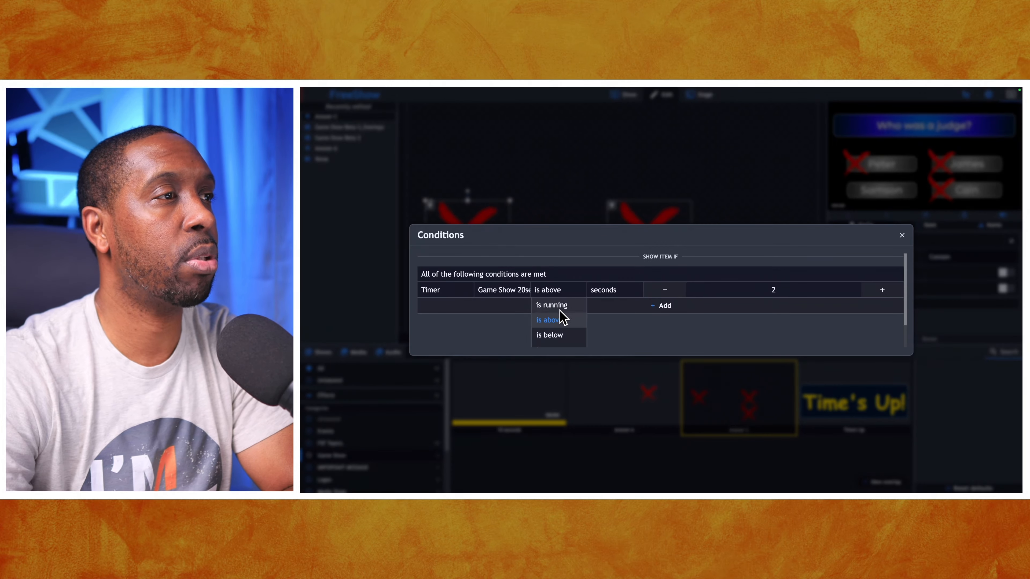
pyautogui.click(552, 337)
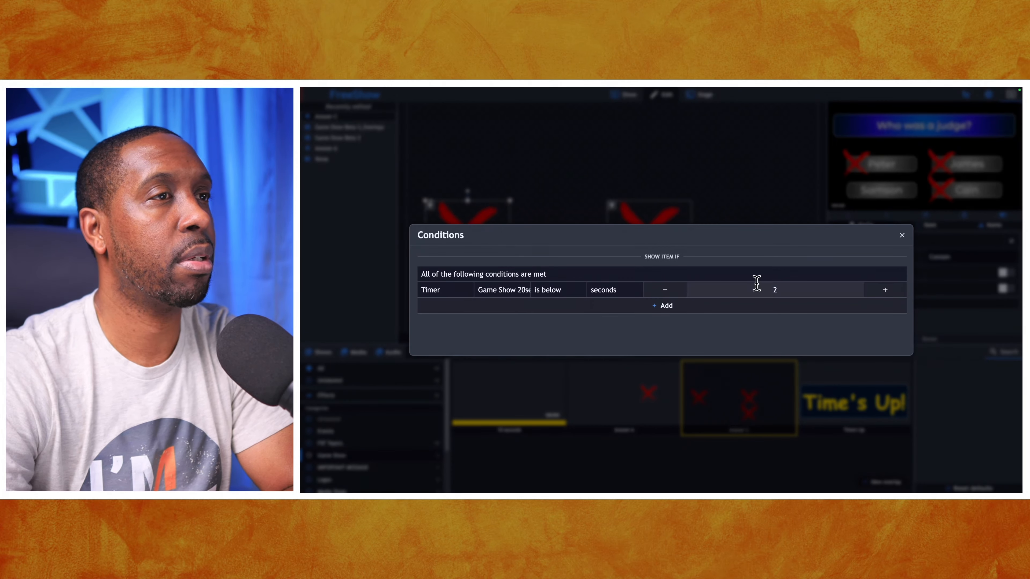
pyautogui.click(901, 236)
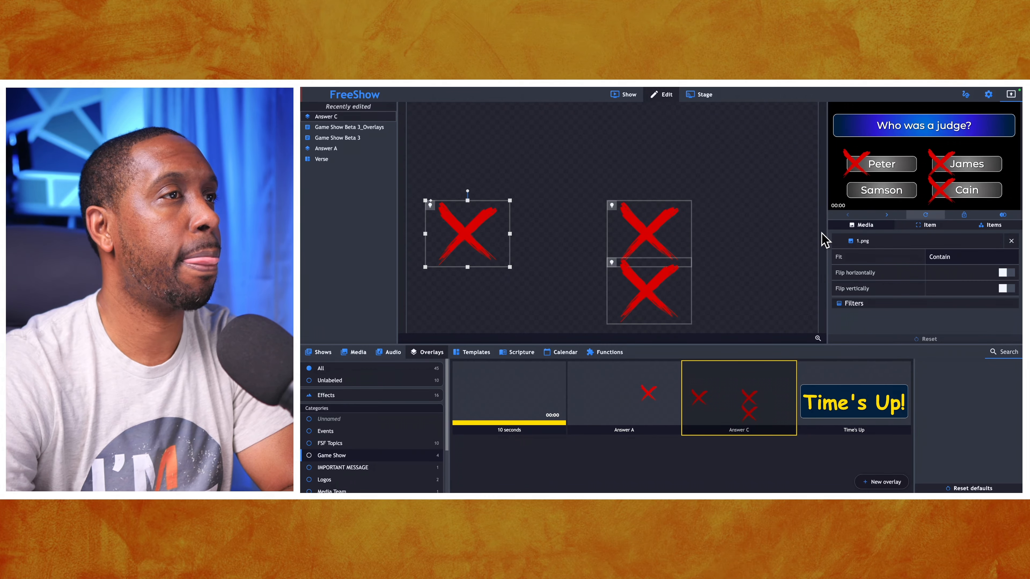
# Return to the slides, reset the Game Show 20sec timer, and rerun the Verse 1 slide to check the revised conditions.
pyautogui.click(628, 97)
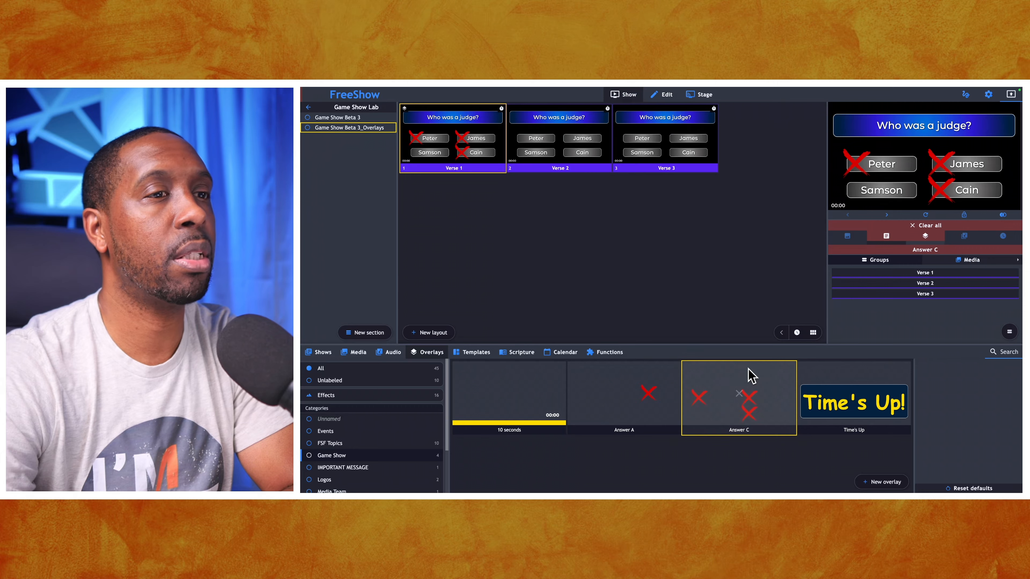
pyautogui.click(608, 352)
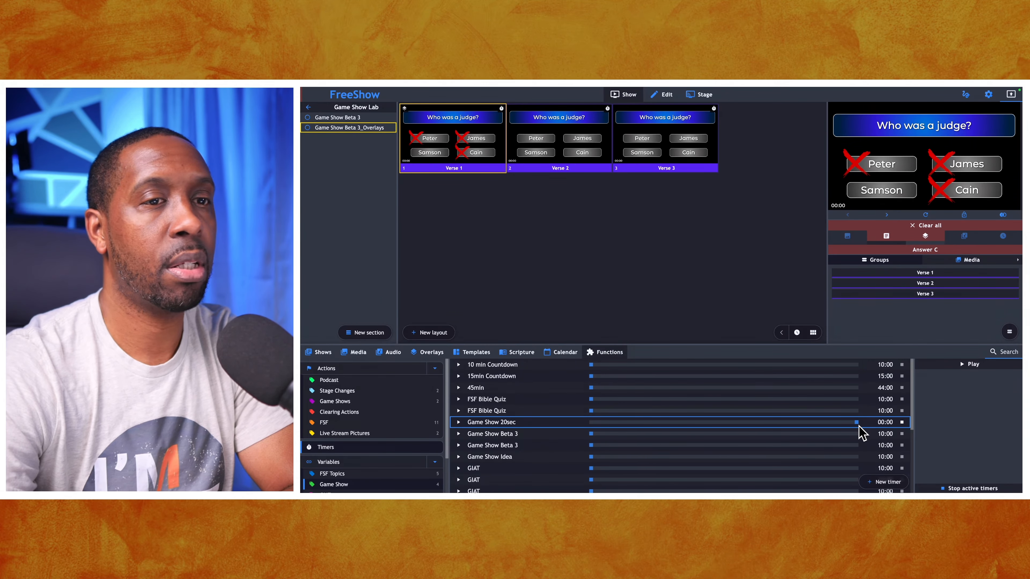
pyautogui.click(901, 421)
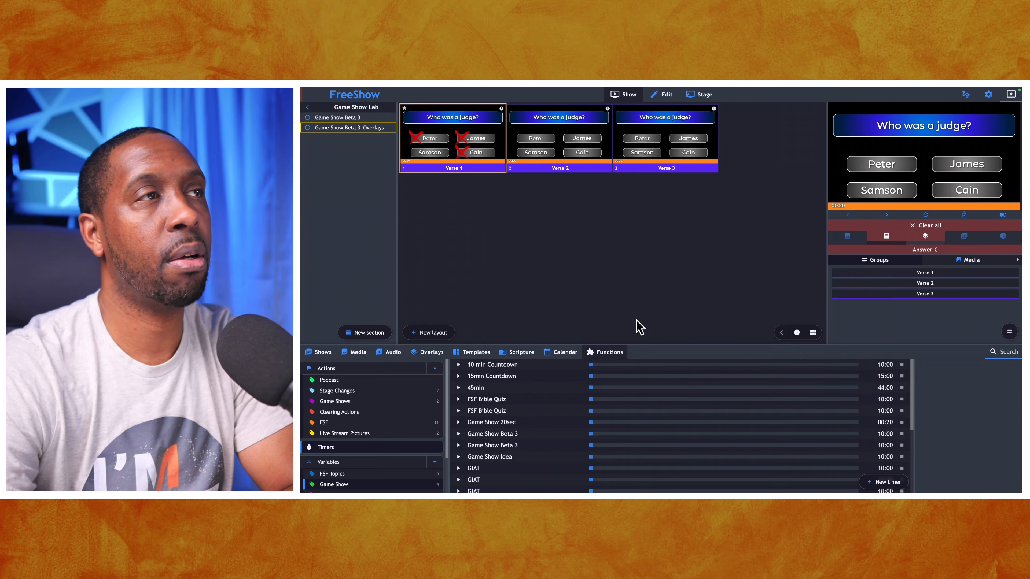
pyautogui.click(440, 132)
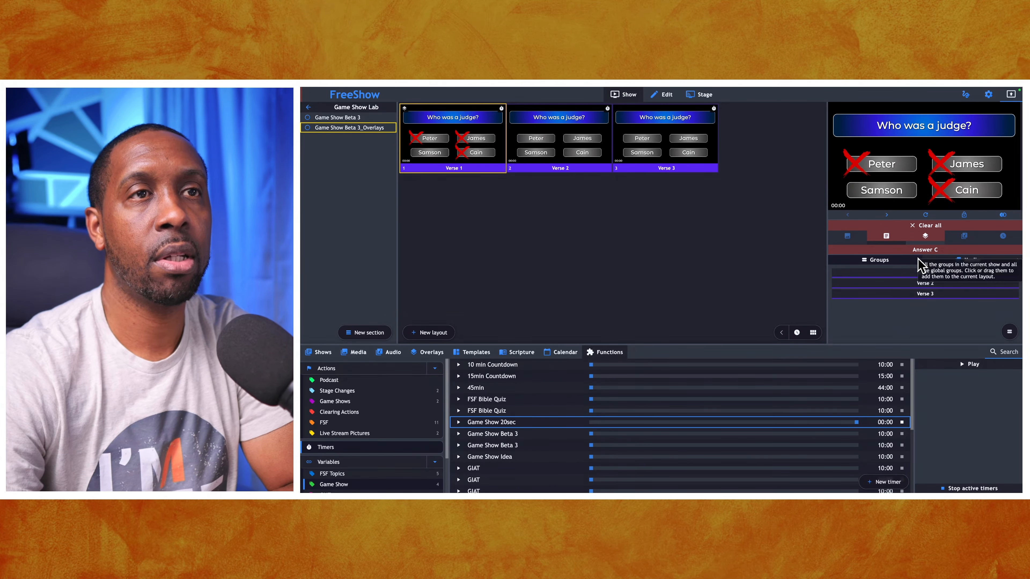
# Duplicate the Answer C overlay and rename the copy as Answer B.
pyautogui.click(436, 353)
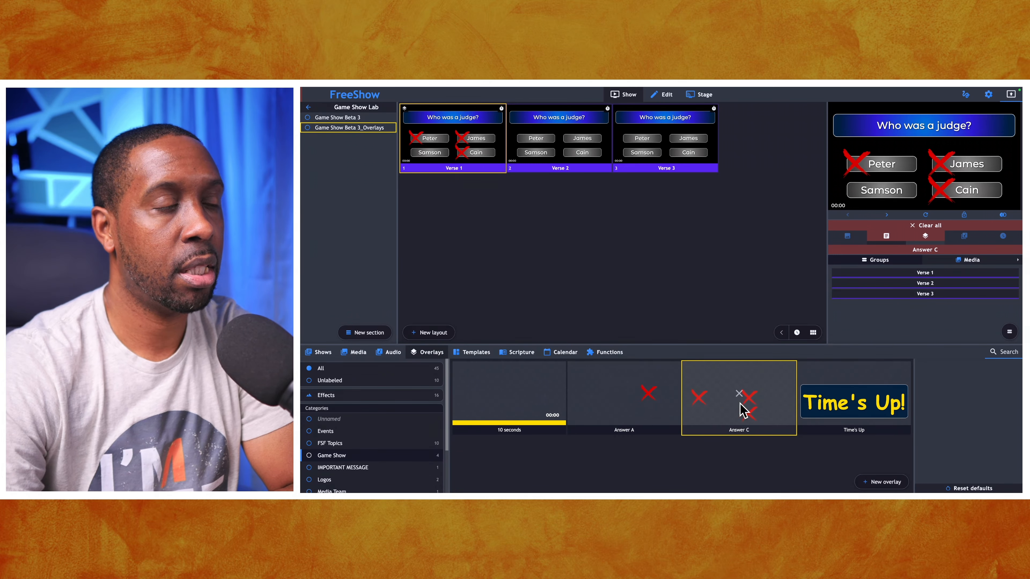
pyautogui.rightClick(736, 413)
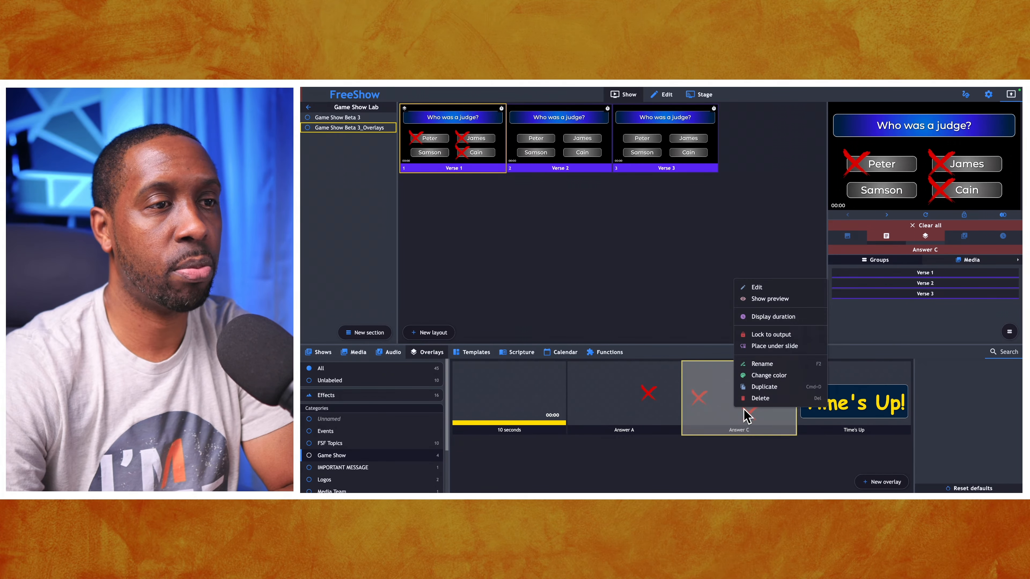
pyautogui.click(762, 391)
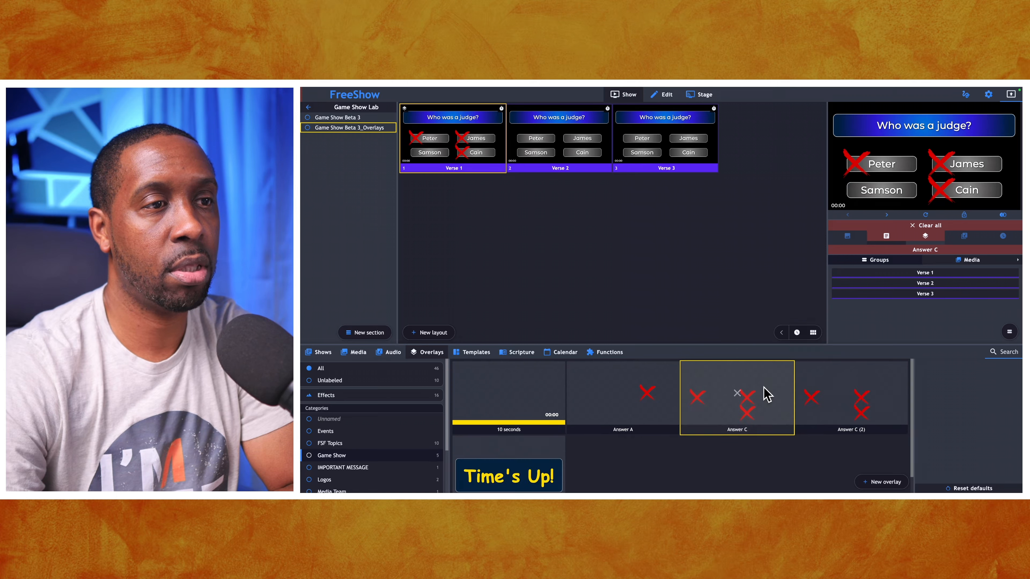
pyautogui.rightClick(846, 403)
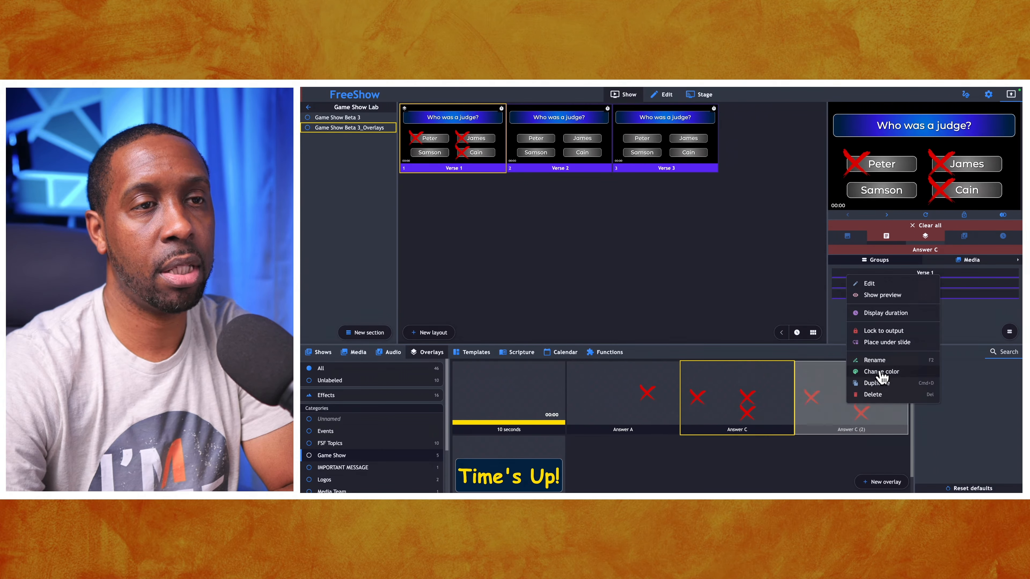
pyautogui.click(875, 361)
pyautogui.press('BackSpace')
pyautogui.press('BackSpace')
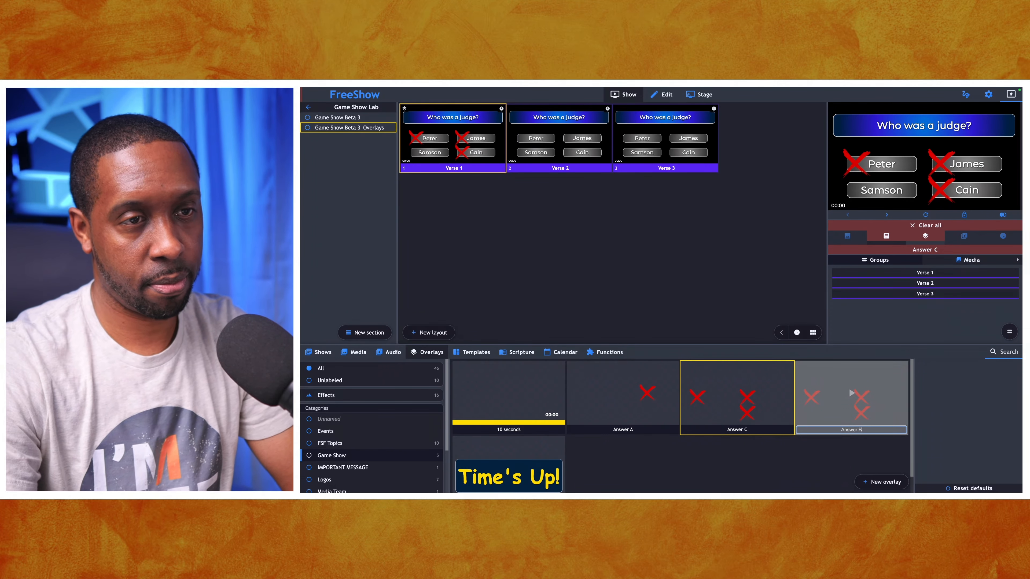
pyautogui.press('Return')
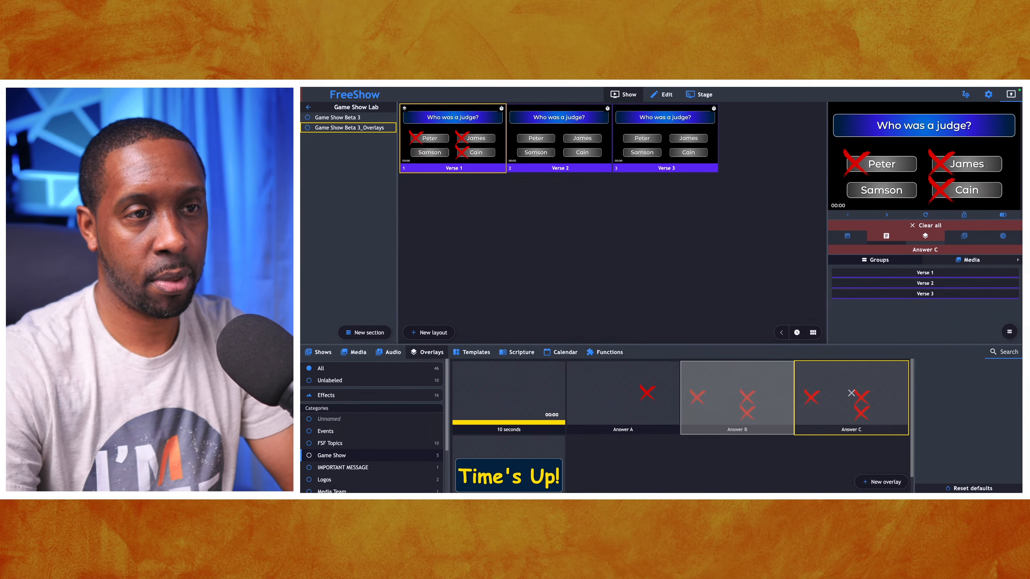
# Open the Answer B overlay for editing and rearrange its three X marks to the Peter, Samson and Cain positions, leaving the James position clear.
pyautogui.rightClick(862, 405)
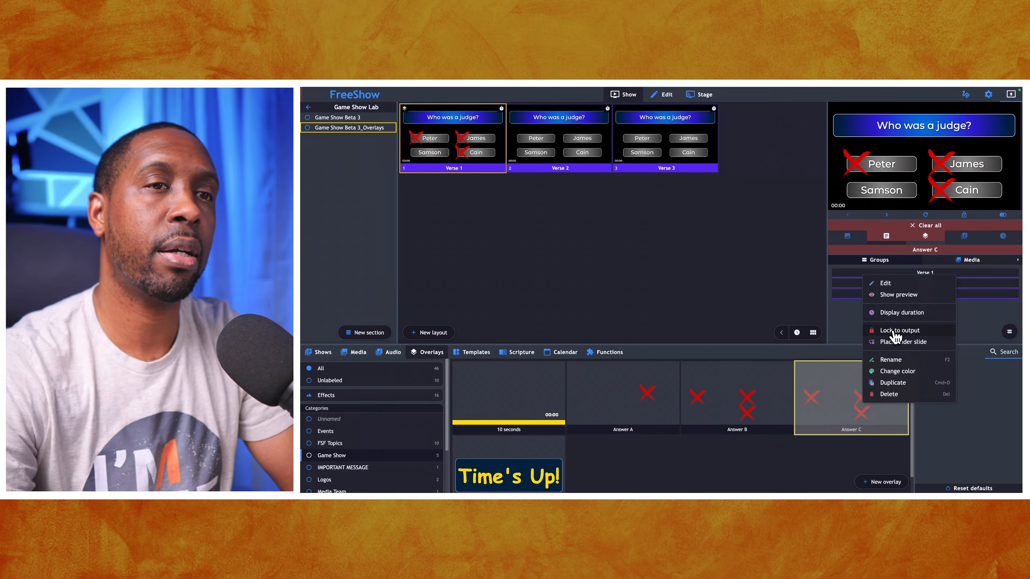
pyautogui.click(892, 284)
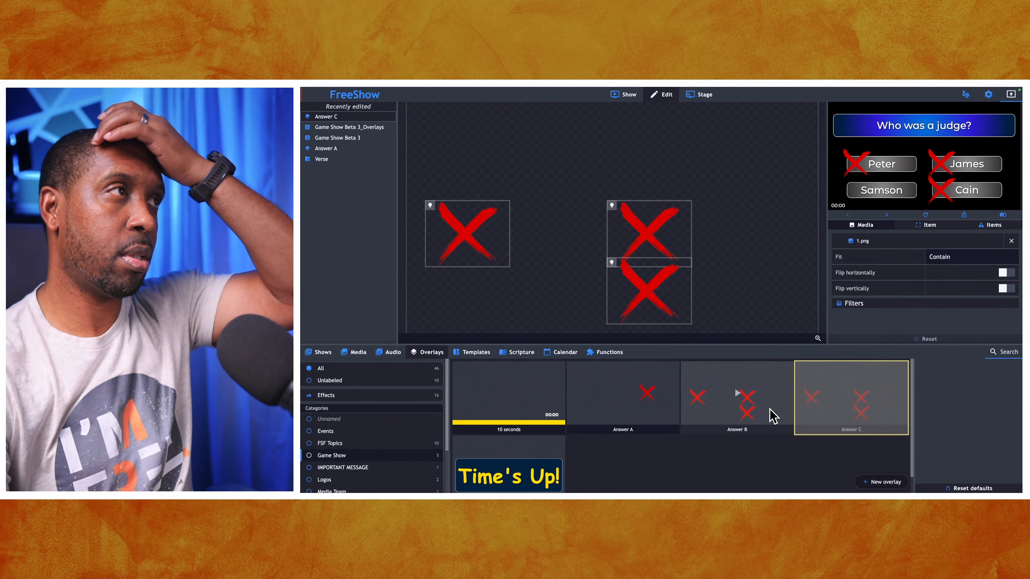
pyautogui.rightClick(737, 404)
pyautogui.click(758, 280)
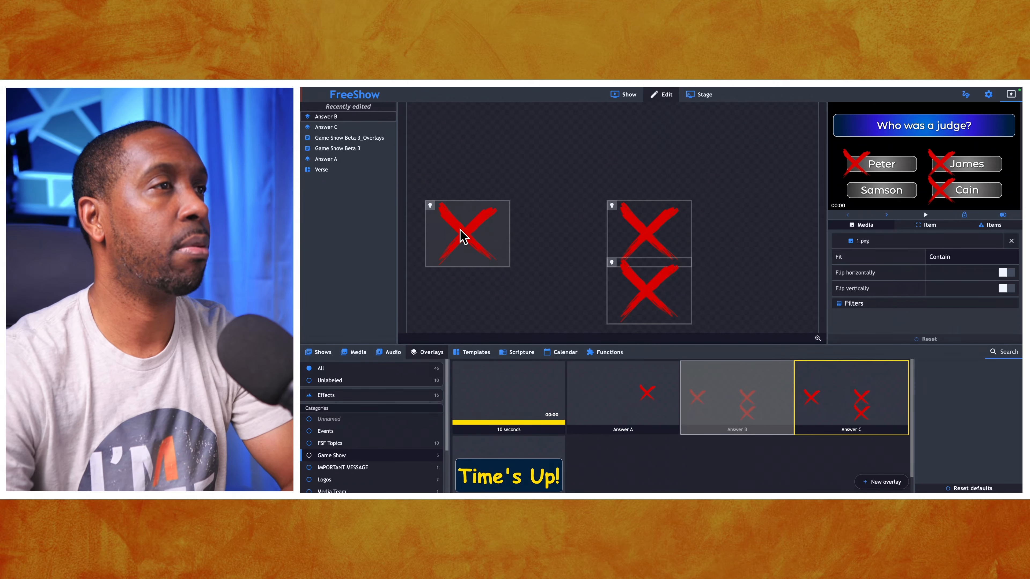
pyautogui.moveTo(461, 230); pyautogui.dragTo(459, 286)
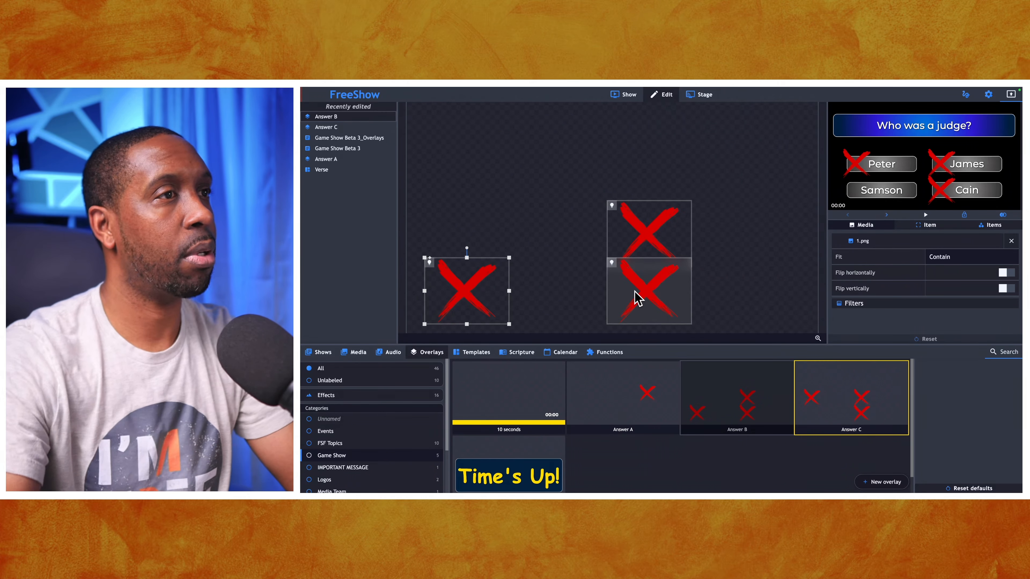
pyautogui.moveTo(645, 290); pyautogui.dragTo(463, 238)
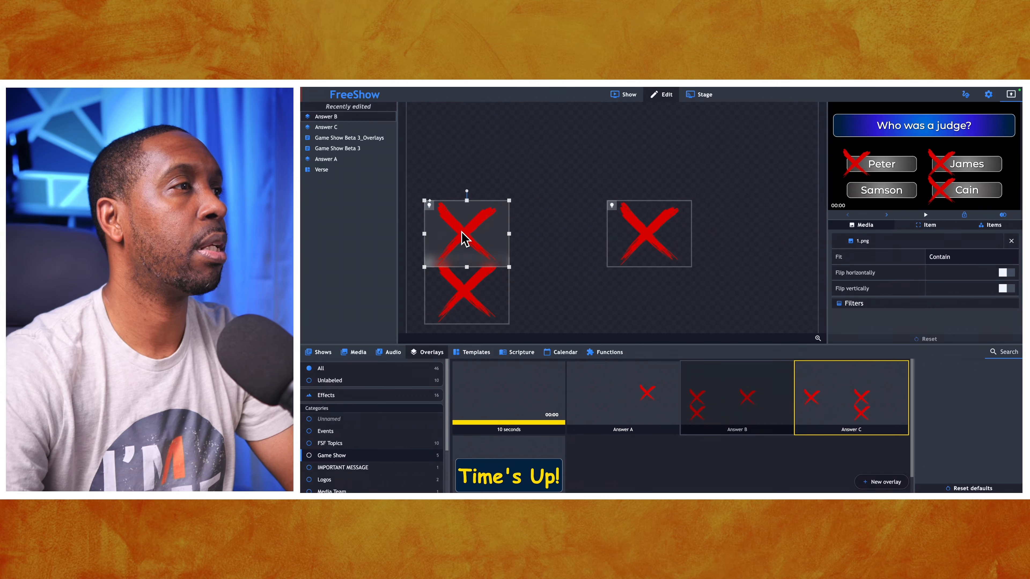
pyautogui.click(652, 241)
pyautogui.moveTo(648, 236); pyautogui.dragTo(650, 292)
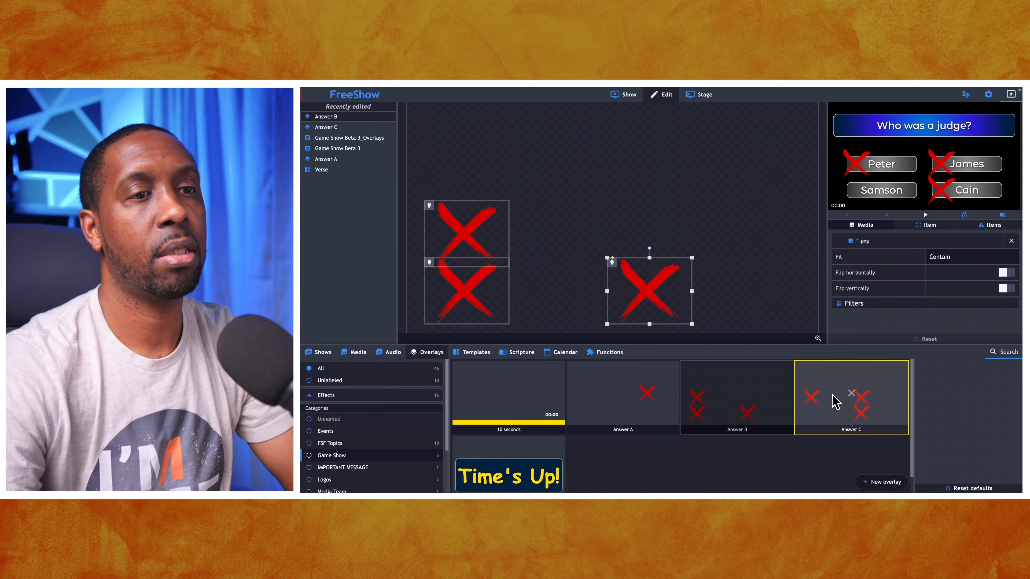
# Switch the live overlay from Answer C to Answer B to check its X marks, and delete the old Answer A overlay.
pyautogui.click(848, 409)
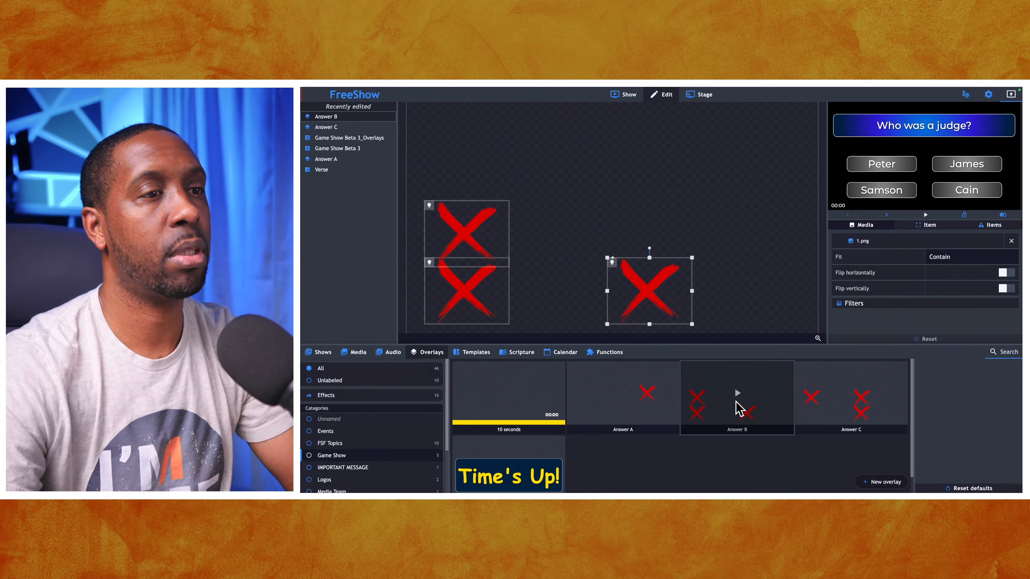
pyautogui.click(737, 409)
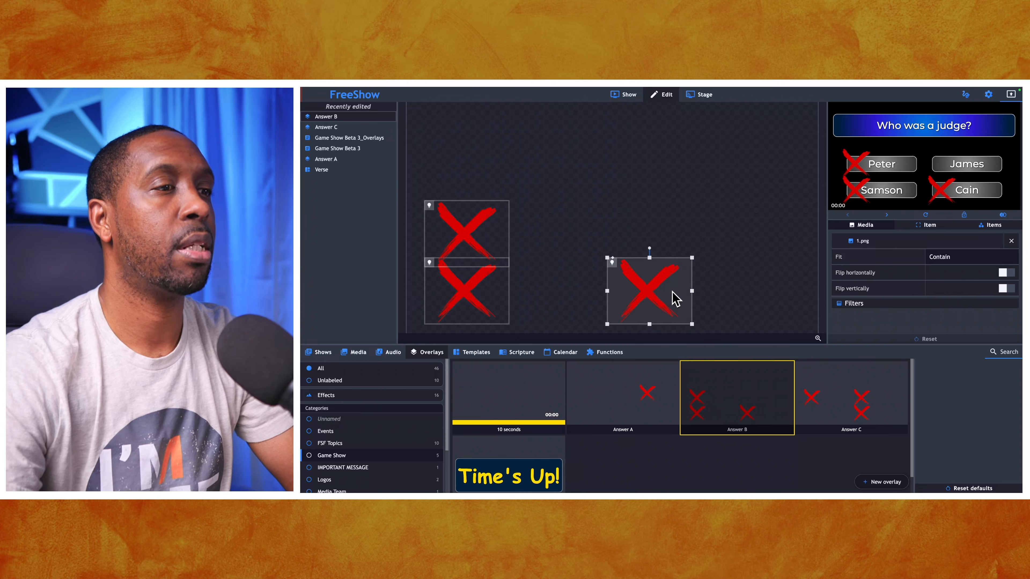
pyautogui.rightClick(644, 408)
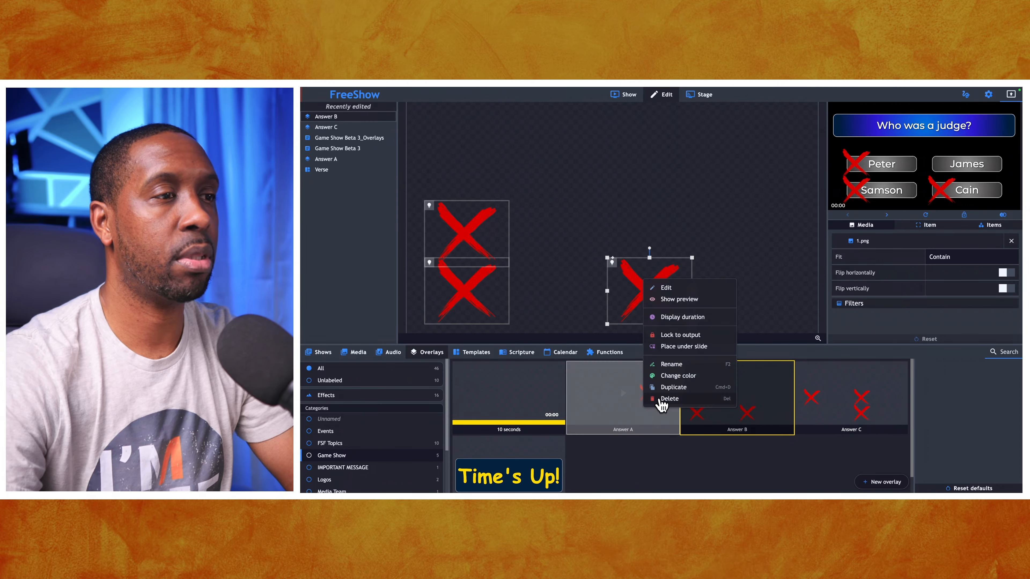
pyautogui.click(661, 403)
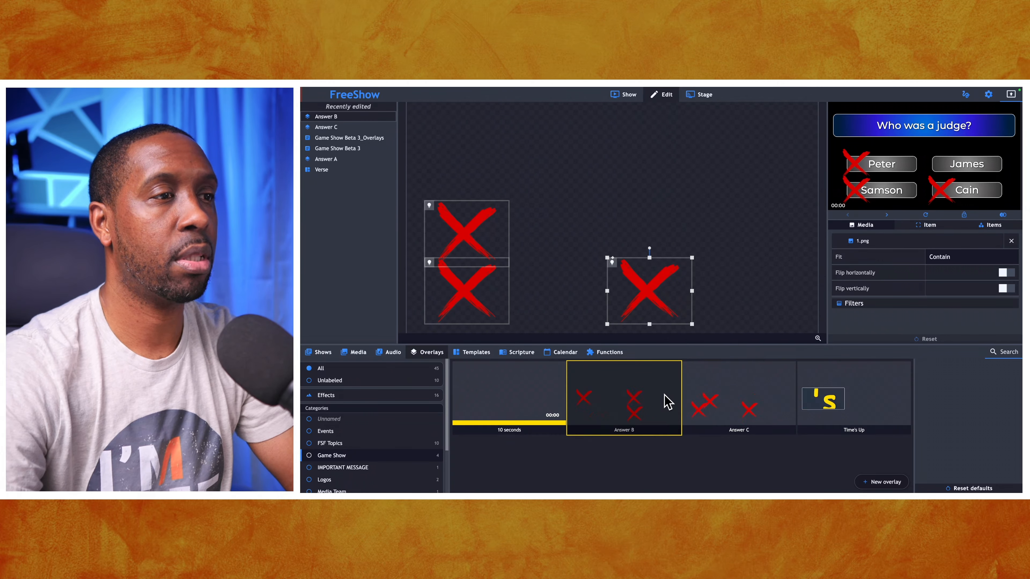
# Duplicate the Answer B overlay and rename the copy as Answer A.
pyautogui.rightClick(650, 415)
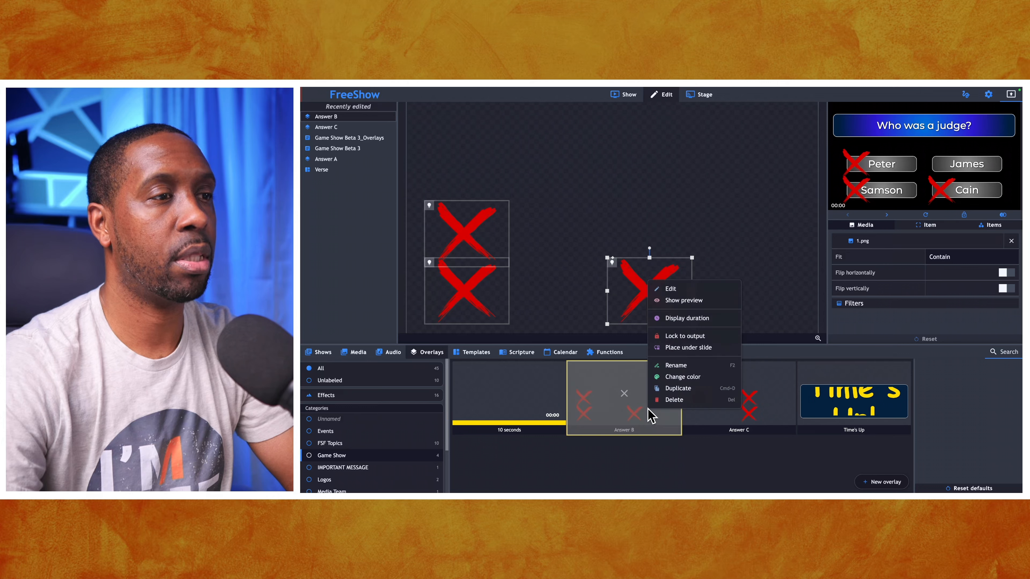
pyautogui.click(668, 392)
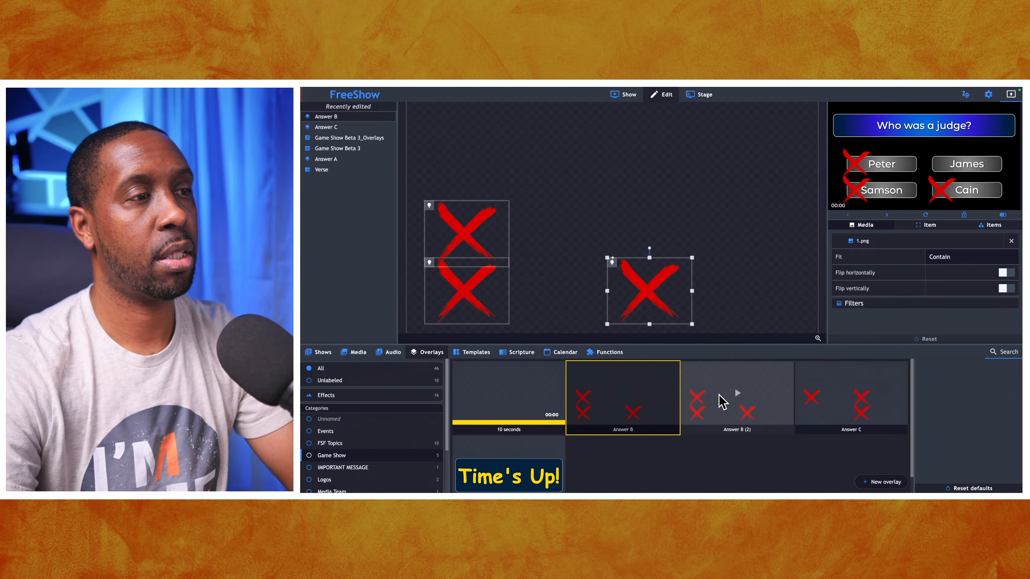
pyautogui.rightClick(736, 410)
pyautogui.click(769, 361)
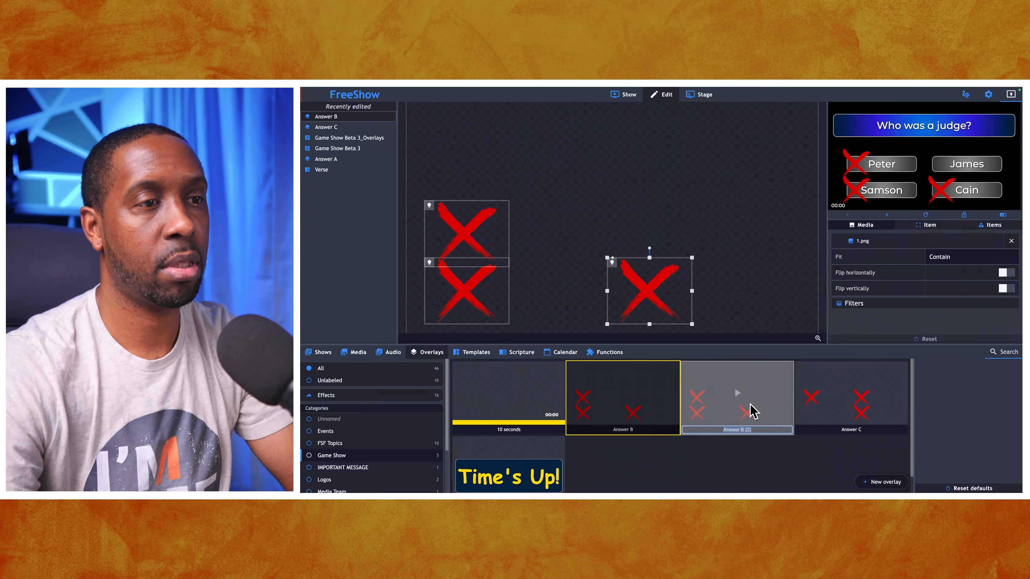
pyautogui.write('Answer A')
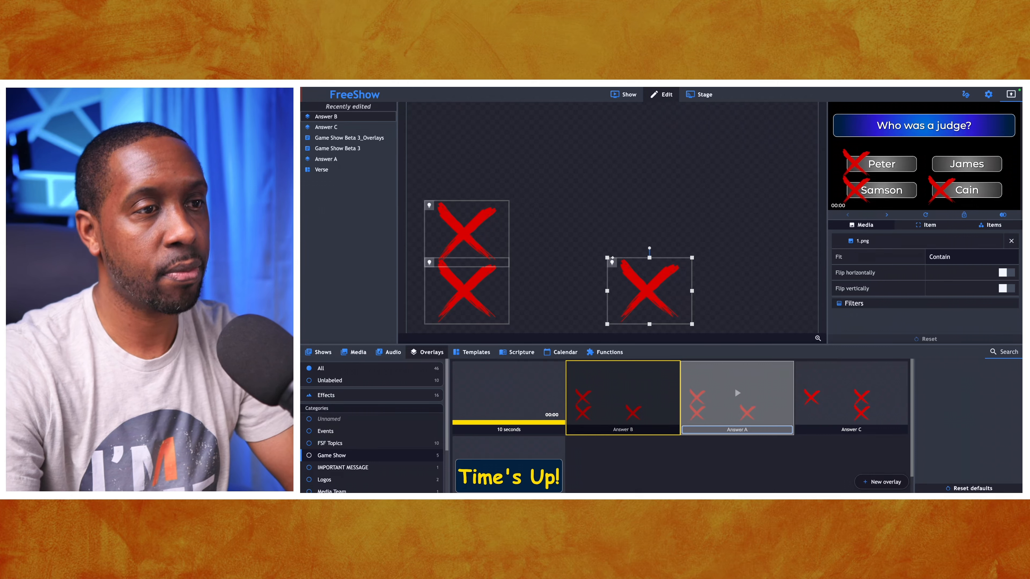
pyautogui.press('Return')
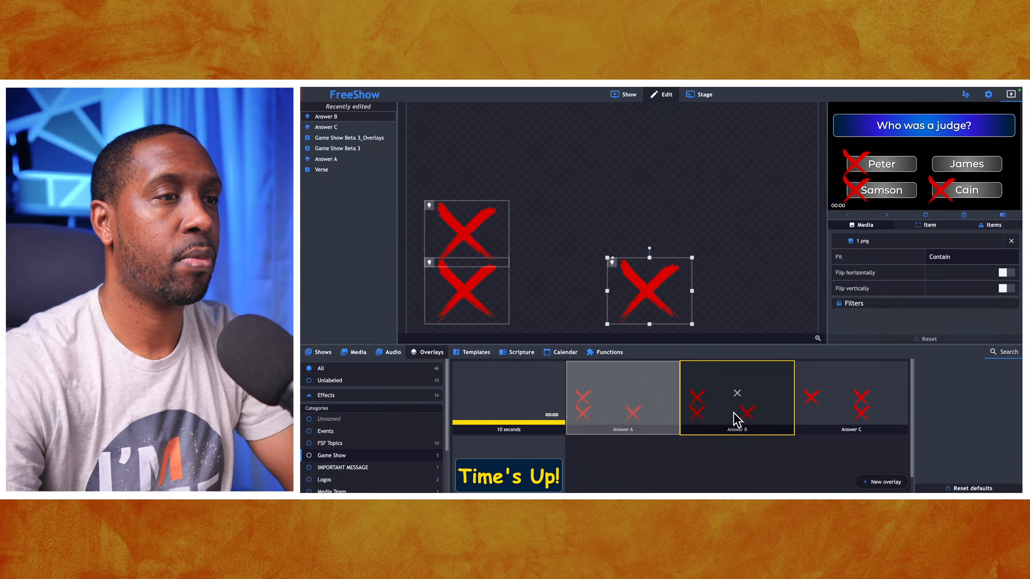
# Rearrange the Answer A overlay's X marks to leave the Peter position clear, and show the overlay live in place of Answer B.
pyautogui.click(734, 420)
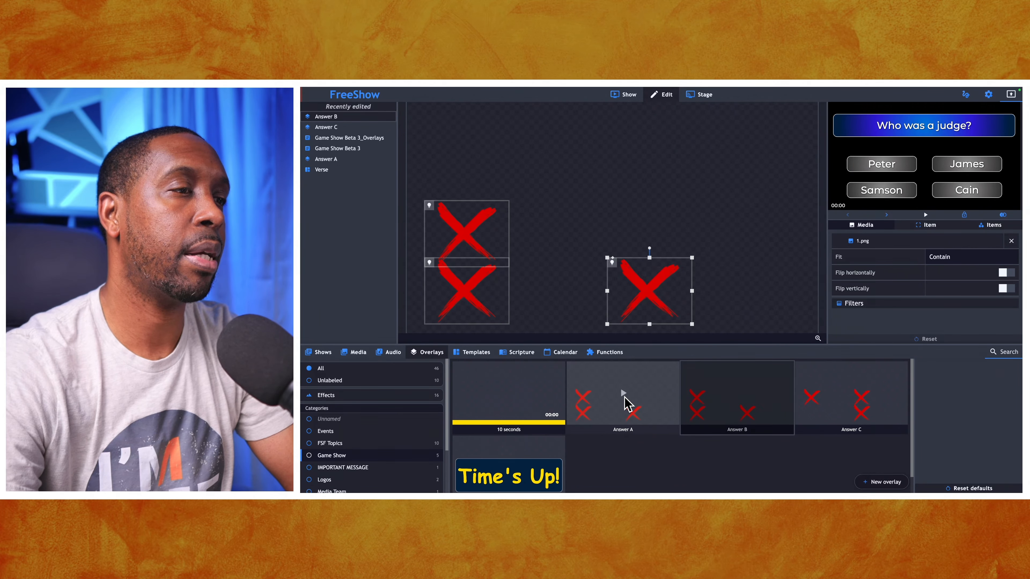
pyautogui.rightClick(645, 396)
pyautogui.click(666, 275)
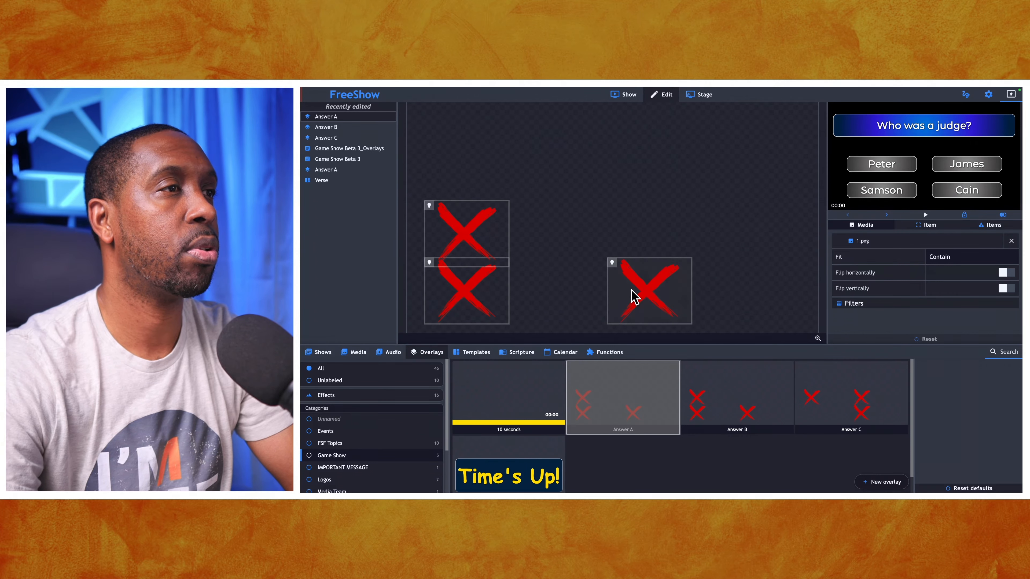
pyautogui.moveTo(648, 289); pyautogui.dragTo(649, 234)
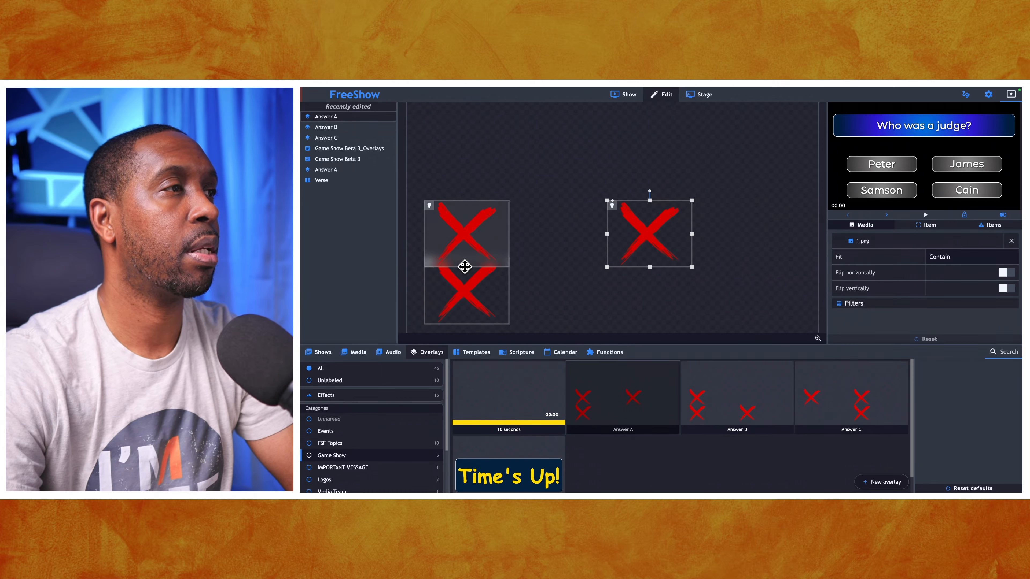
pyautogui.moveTo(468, 240); pyautogui.dragTo(651, 298)
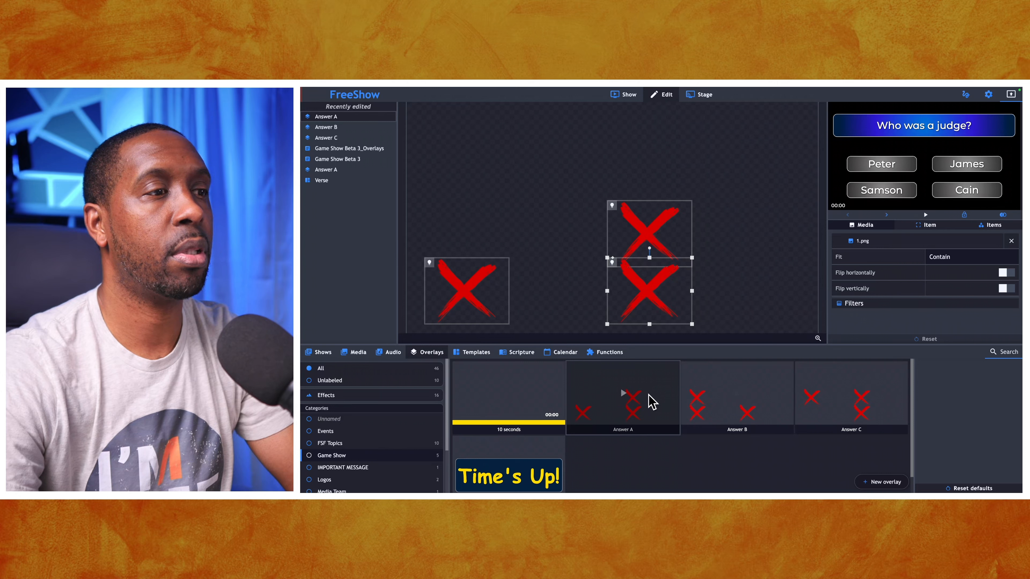
pyautogui.click(651, 403)
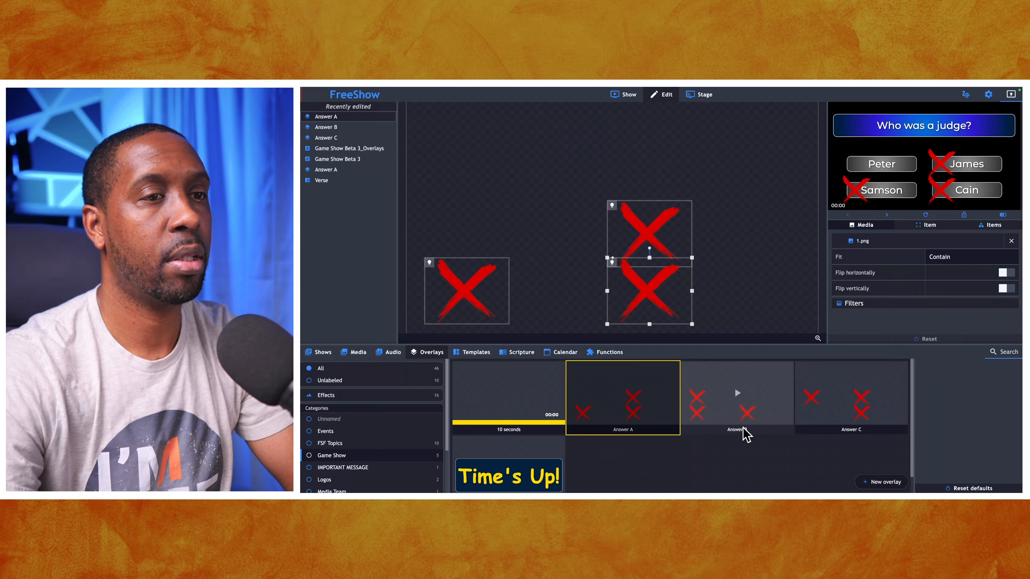
# Duplicate the Answer C overlay and rename the copy as Answer D.
pyautogui.rightClick(826, 422)
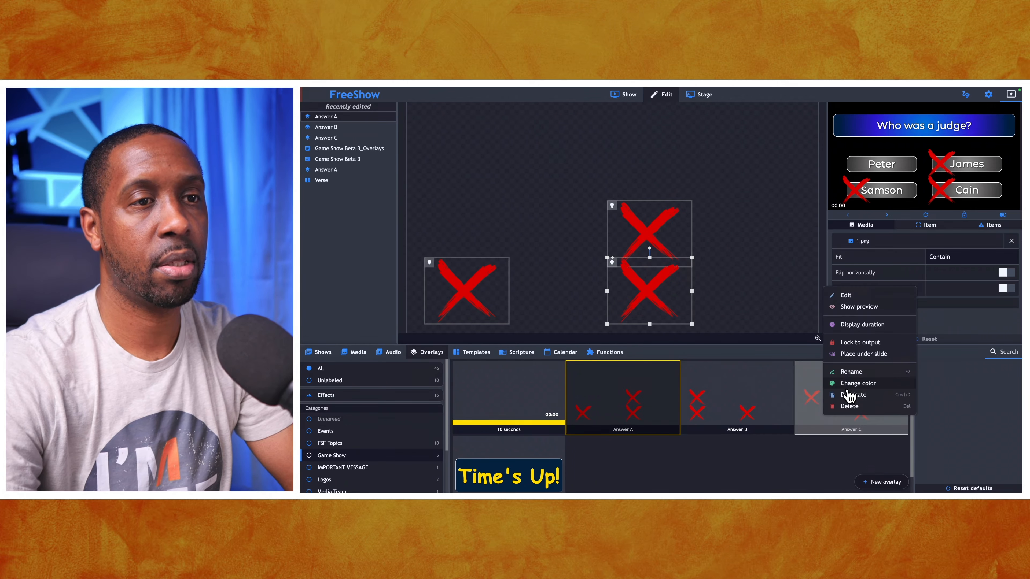
pyautogui.click(849, 397)
pyautogui.scroll(-1, 498, 463)
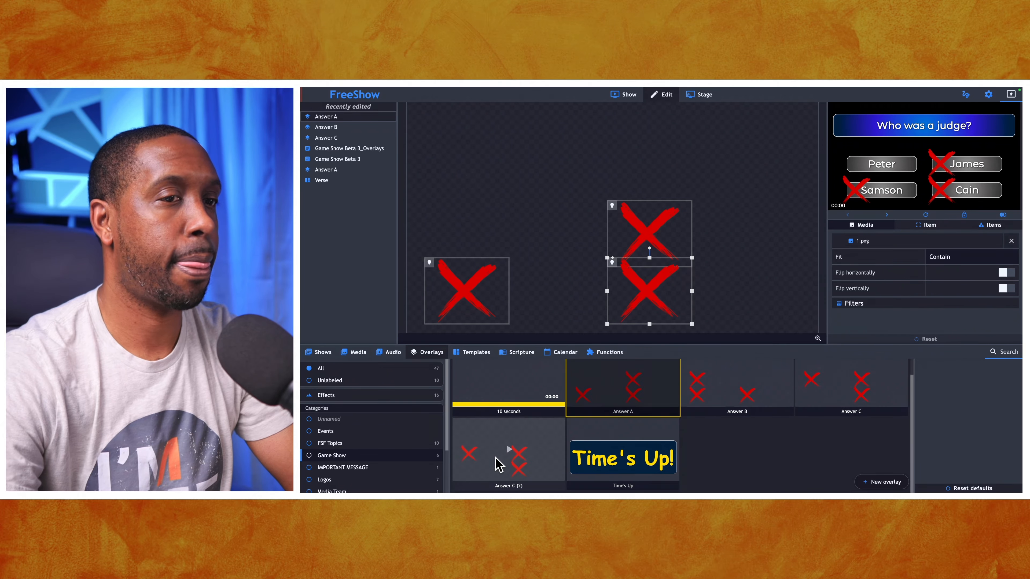
pyautogui.rightClick(522, 472)
pyautogui.click(550, 427)
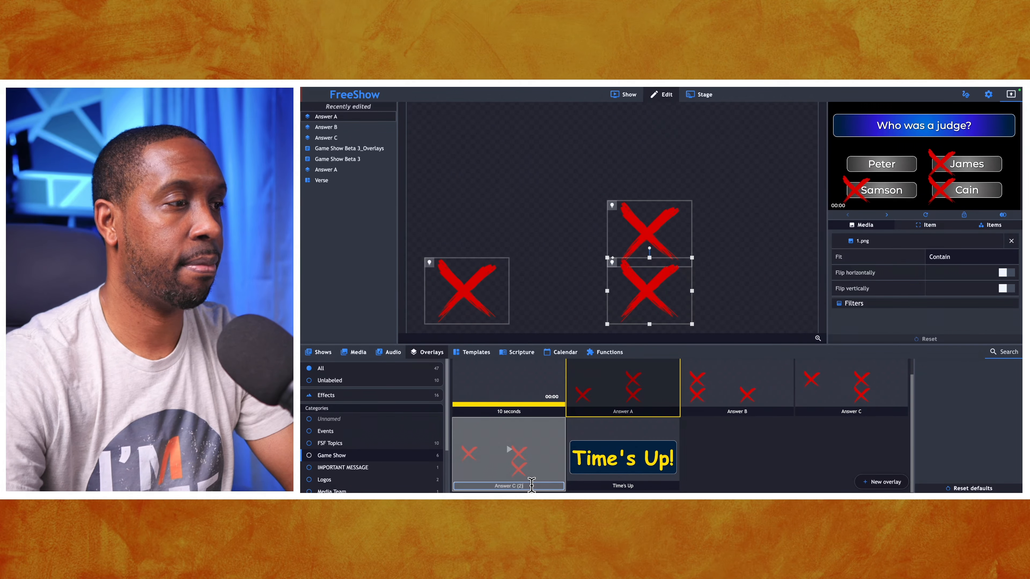
pyautogui.press('BackSpace')
pyautogui.press('BackSpace')
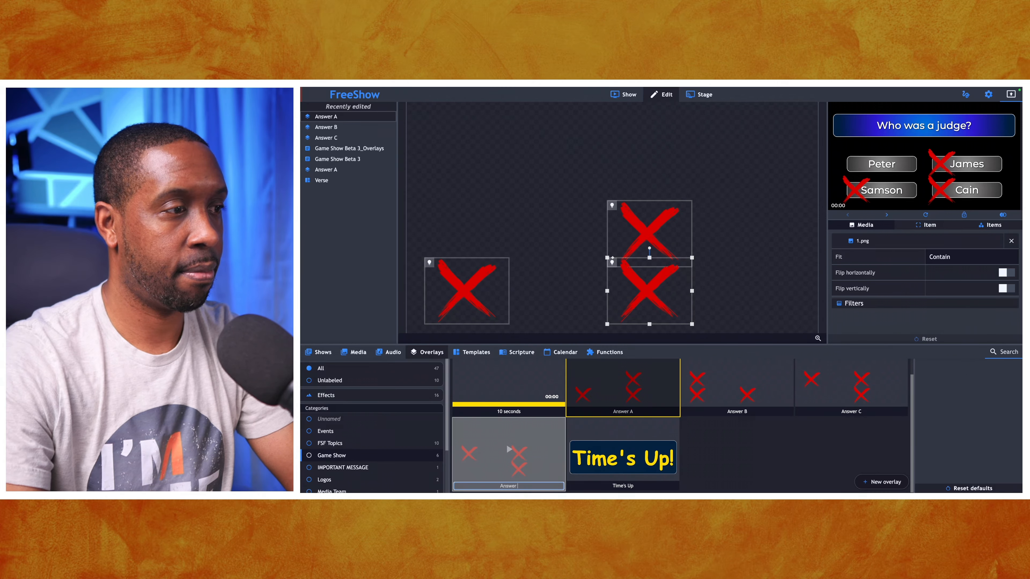
pyautogui.write('D')
pyautogui.press('Return')
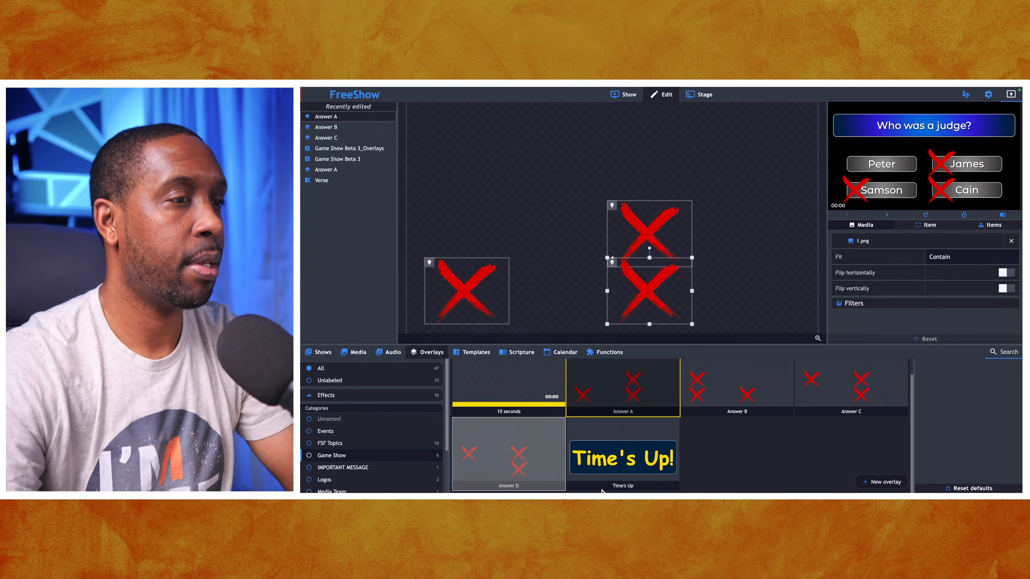
# Rearrange the Answer D overlay's X marks to leave the Cain position clear, and show the overlay live in place of Answer A.
pyautogui.click(598, 400)
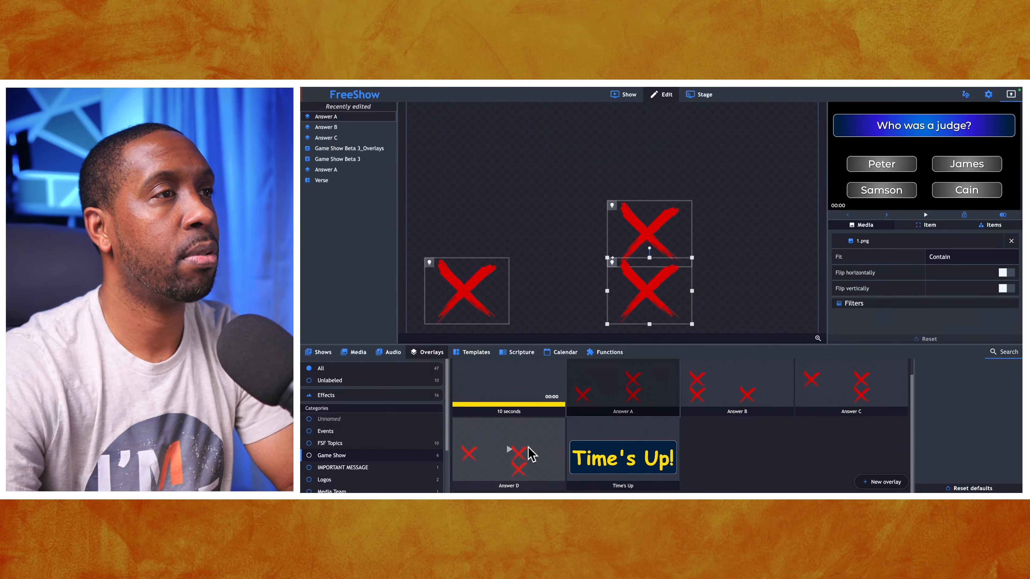
pyautogui.rightClick(531, 454)
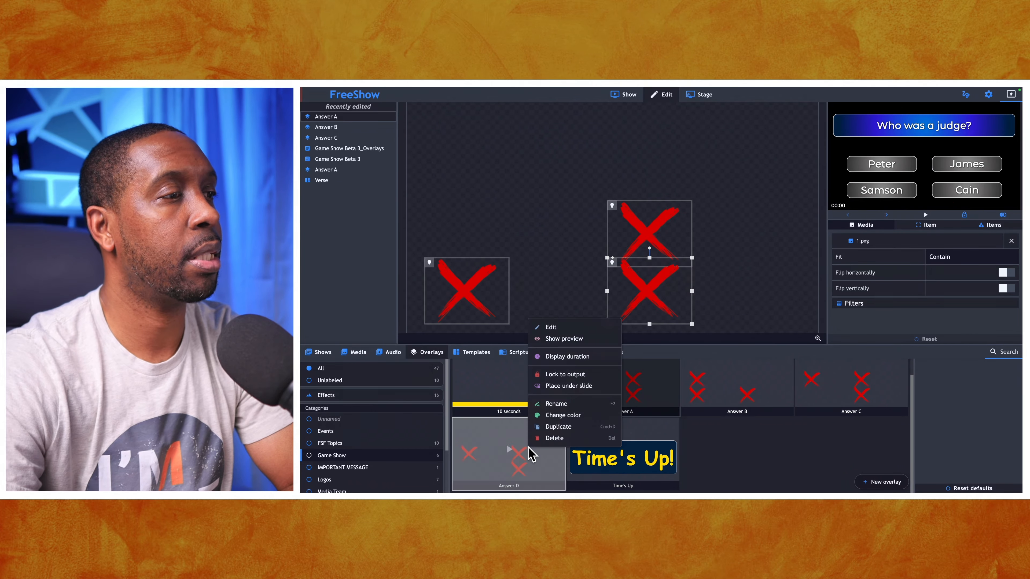
pyautogui.click(555, 329)
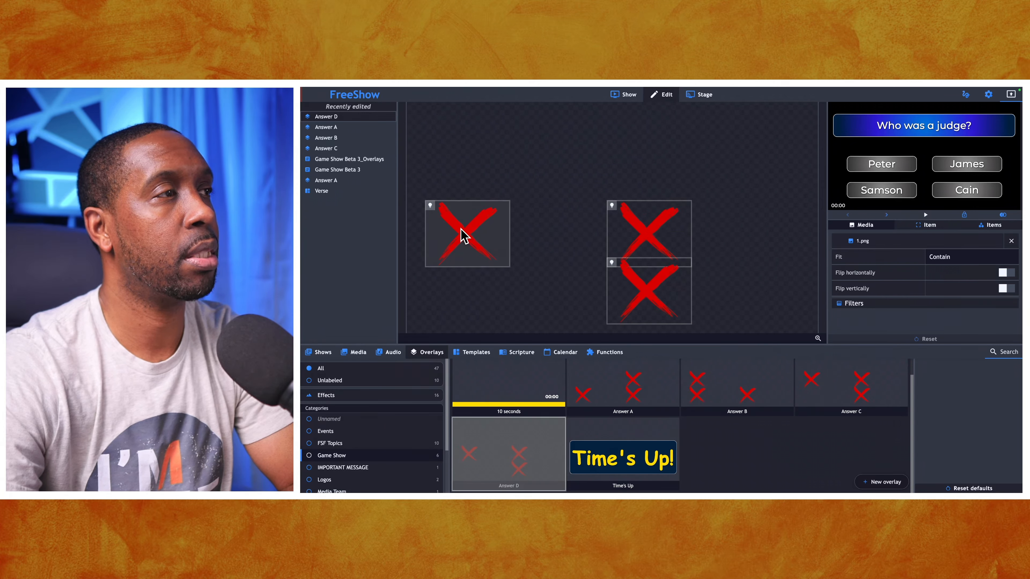
pyautogui.moveTo(466, 239); pyautogui.dragTo(468, 295)
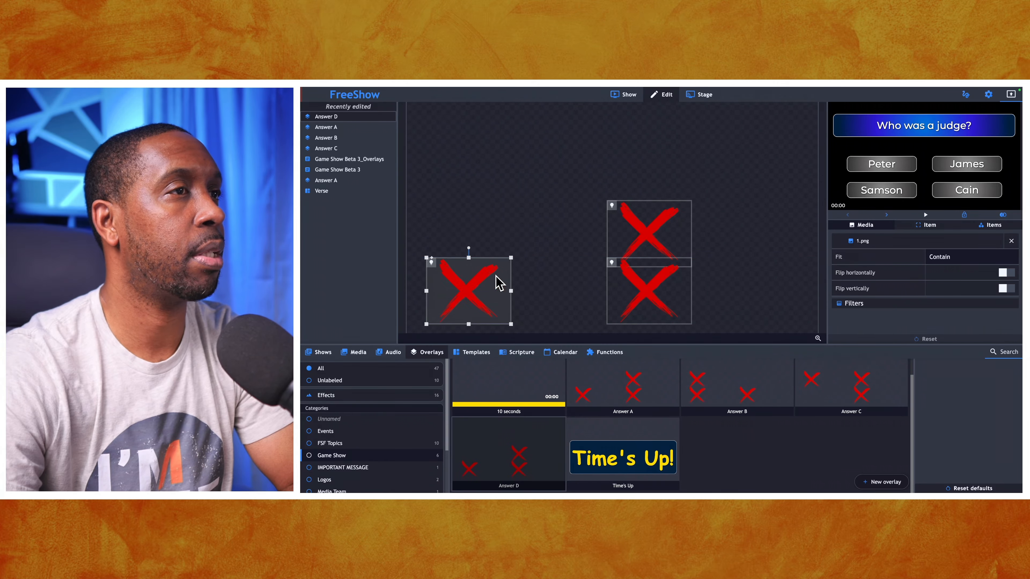
pyautogui.moveTo(655, 300); pyautogui.dragTo(471, 237)
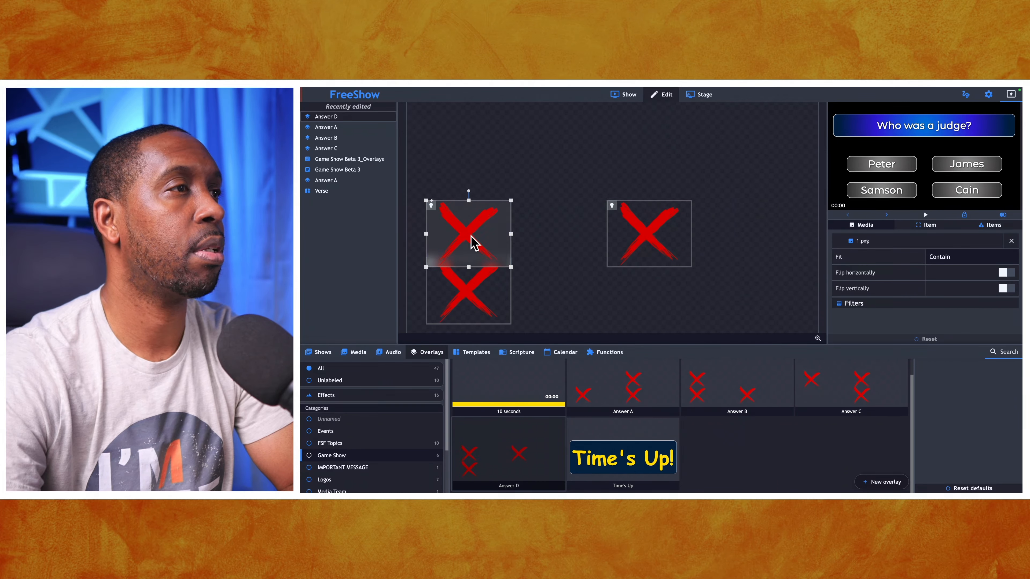
pyautogui.click(525, 453)
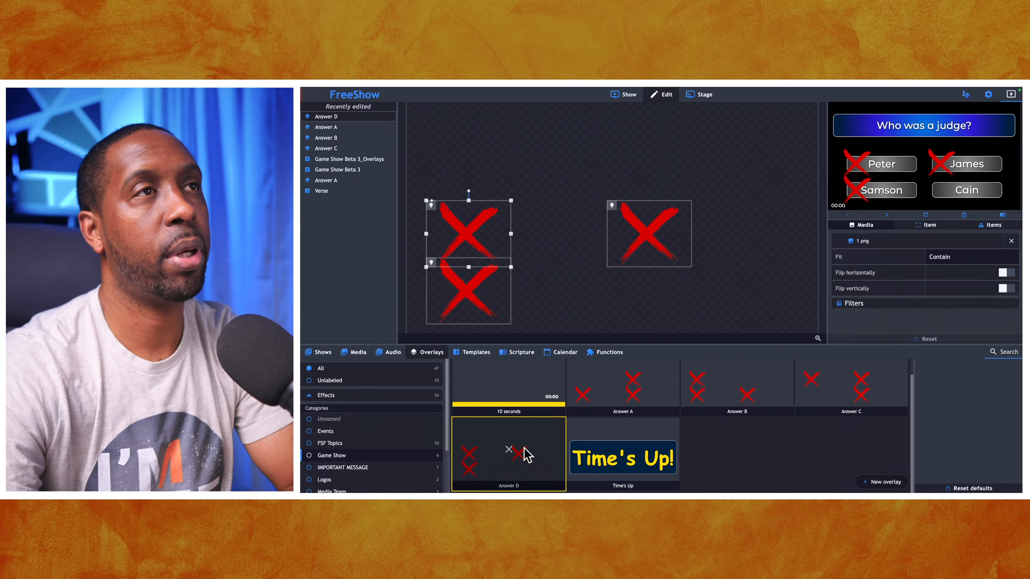
# Return to the show's slides, advance the Game Show Questions variable to set 2, and attach the Answer A overlay to the Verse 2 slide.
pyautogui.click(622, 100)
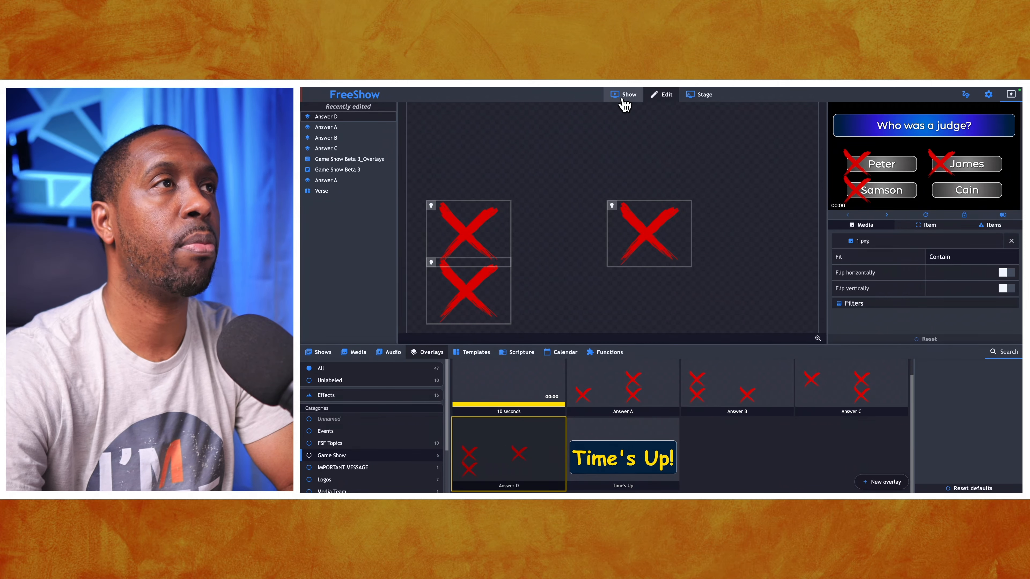
pyautogui.click(608, 355)
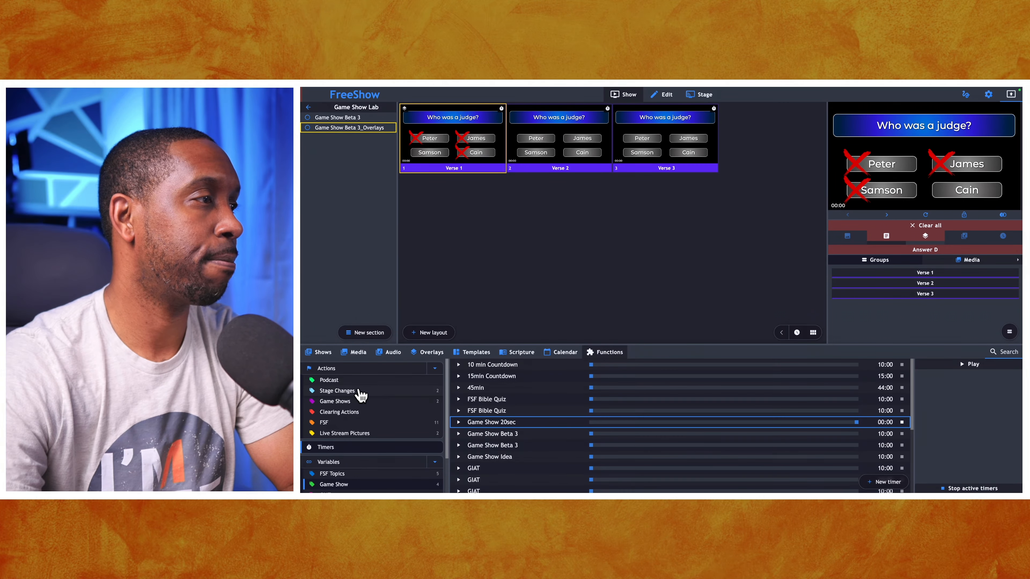
pyautogui.click(351, 401)
pyautogui.scroll(-2, 345, 454)
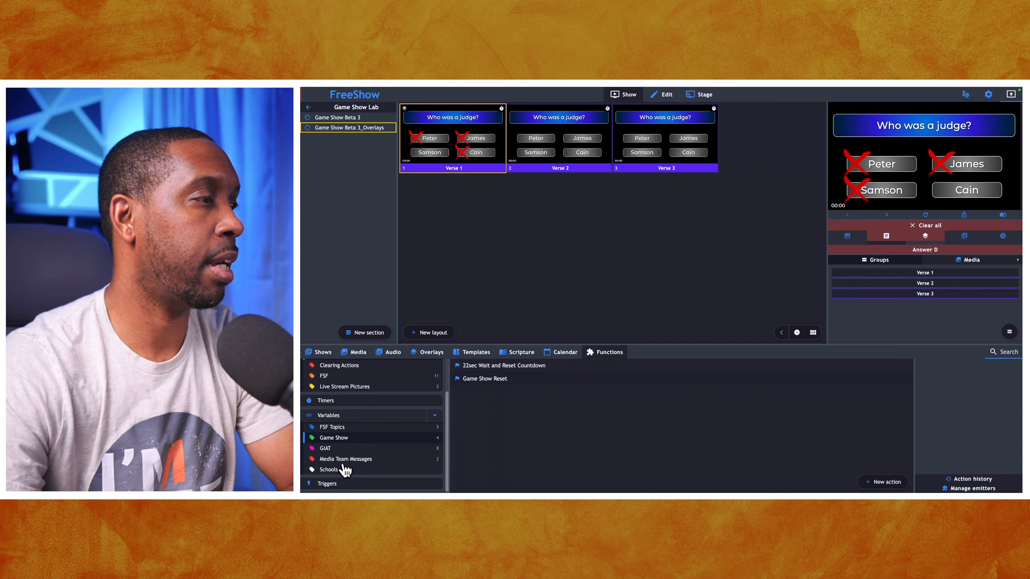
pyautogui.click(343, 443)
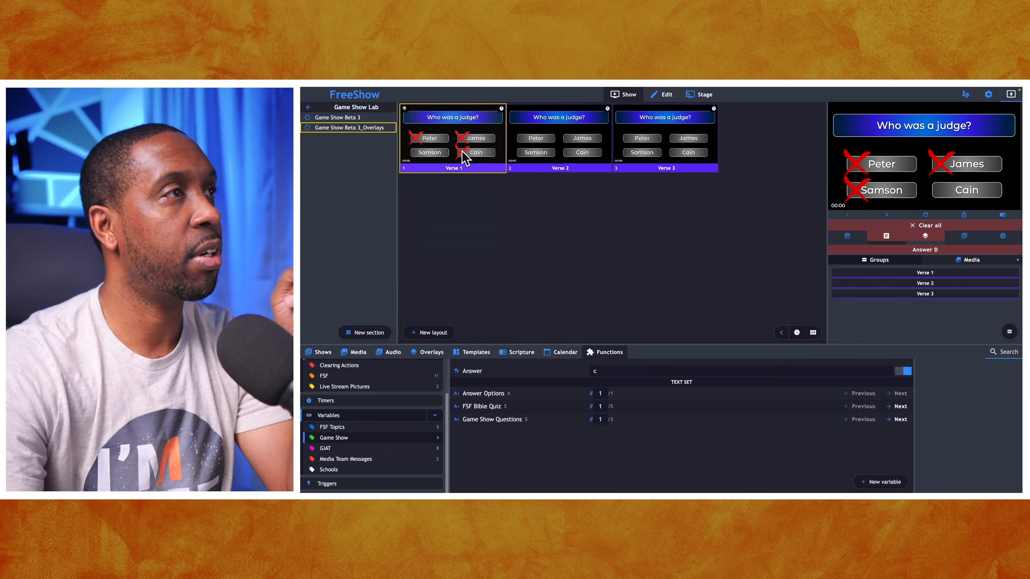
pyautogui.click(896, 420)
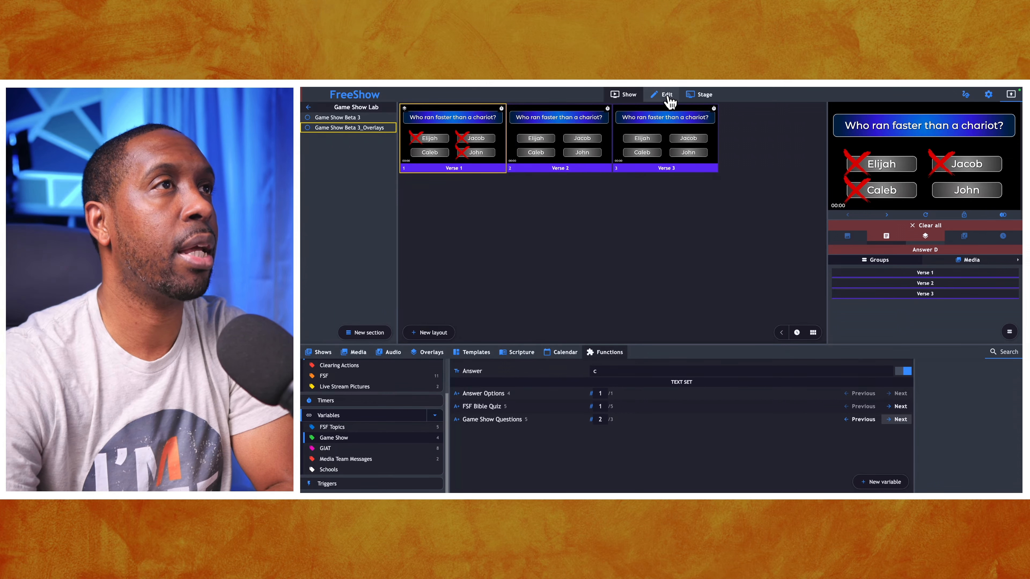
pyautogui.click(428, 352)
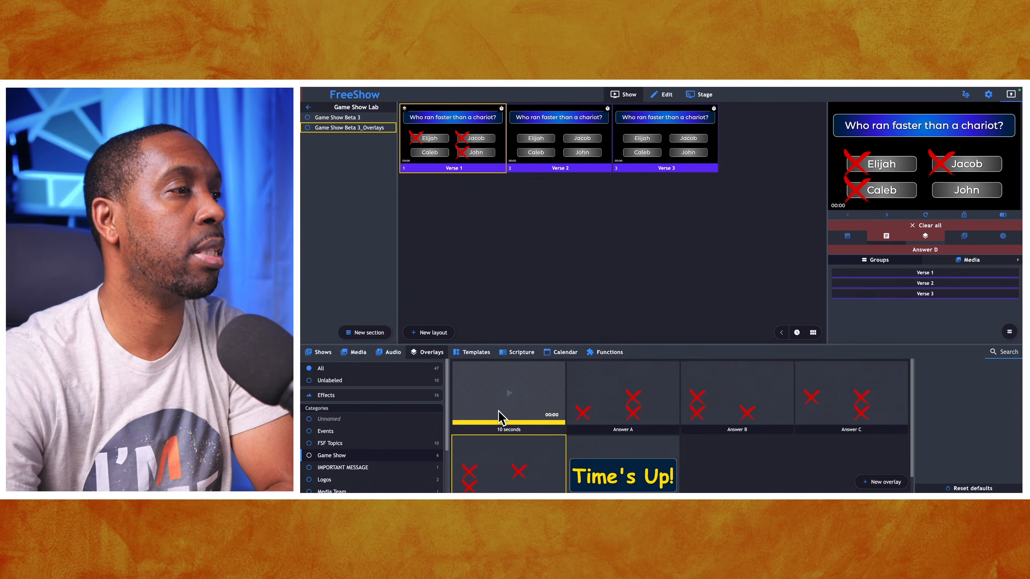
pyautogui.moveTo(627, 399); pyautogui.dragTo(567, 147)
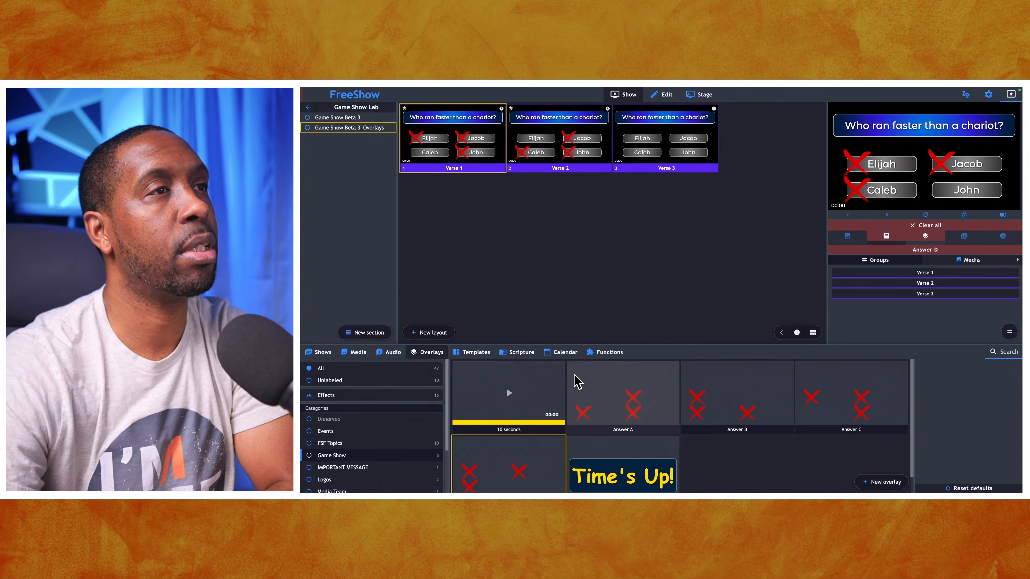
# Advance the Game Show Questions variable to set 3 and attach the Answer B overlay to the Verse 3 slide.
pyautogui.click(610, 352)
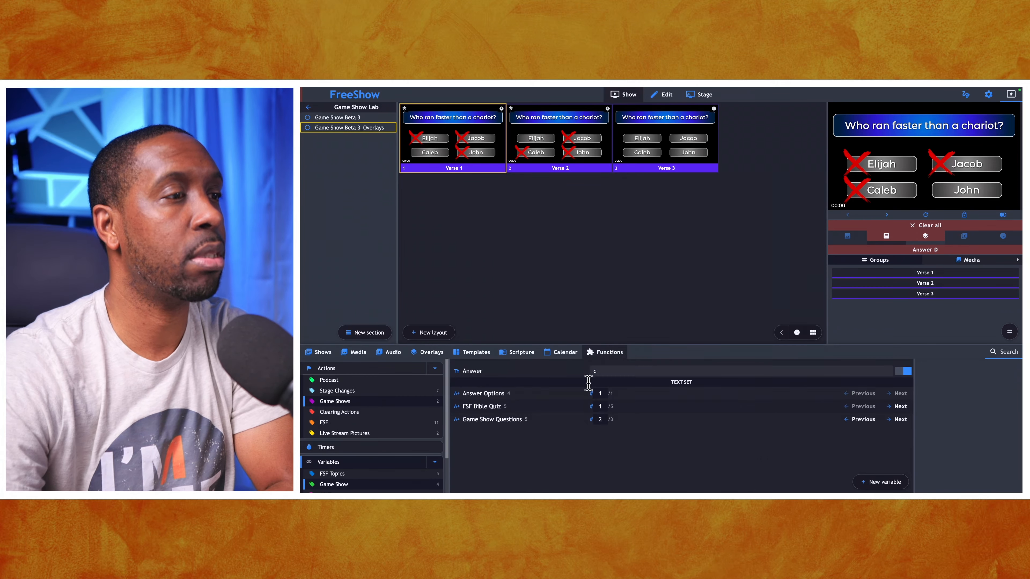
pyautogui.click(901, 420)
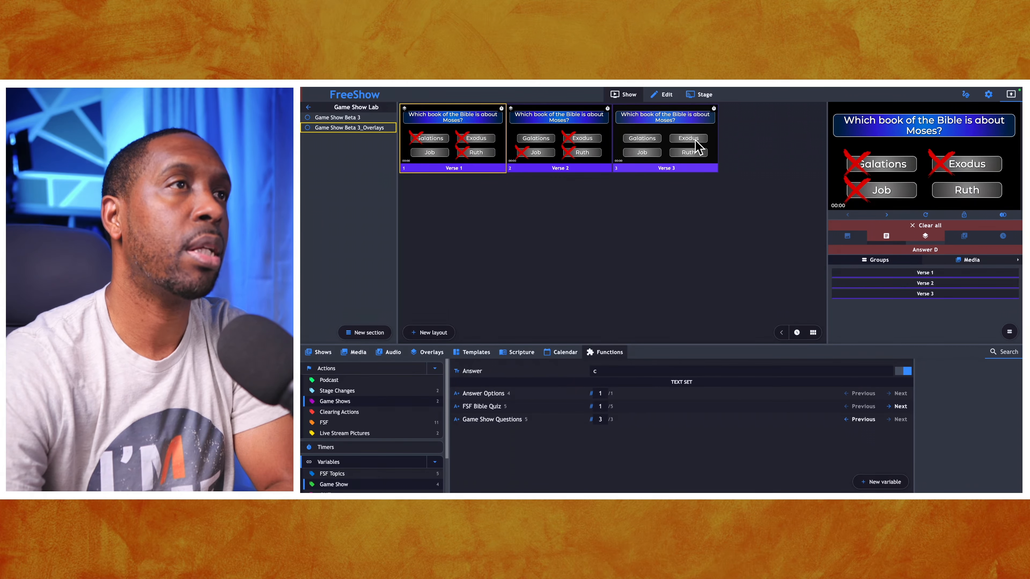
pyautogui.click(432, 351)
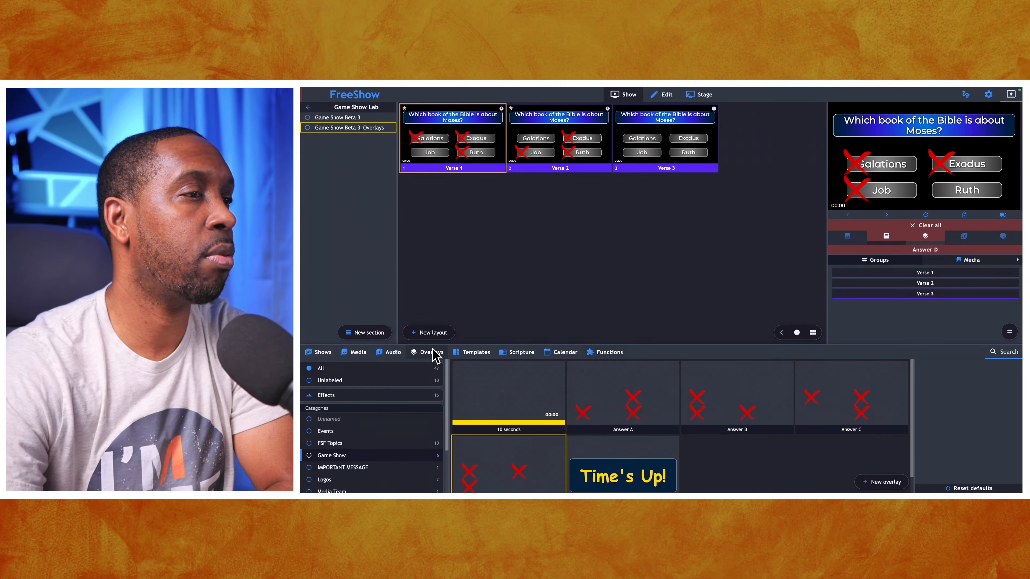
pyautogui.moveTo(745, 404); pyautogui.dragTo(675, 148)
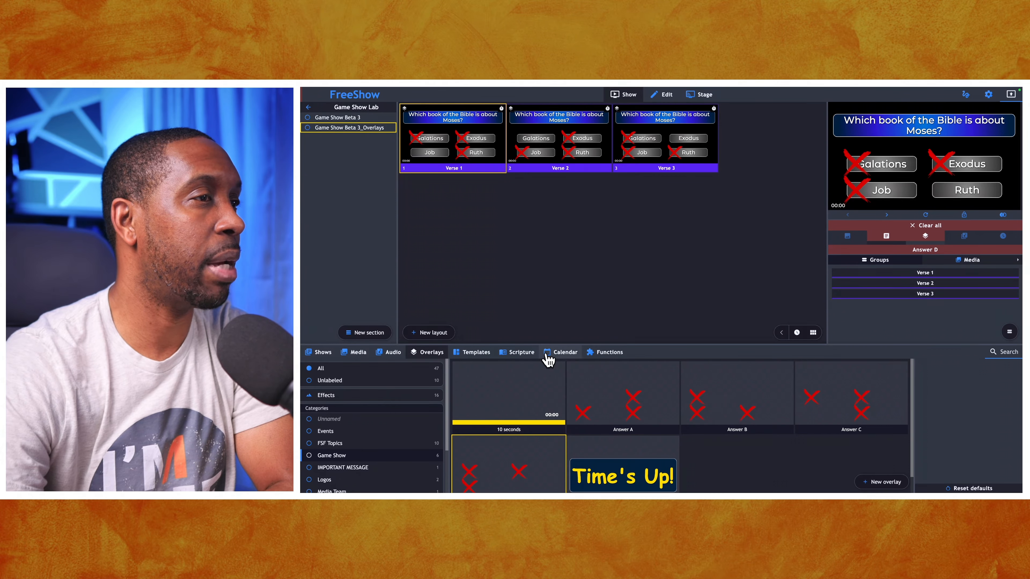
# Attach the Game Show Reset action to the Verse 1, Verse 2 and Verse 3 slides.
pyautogui.click(600, 352)
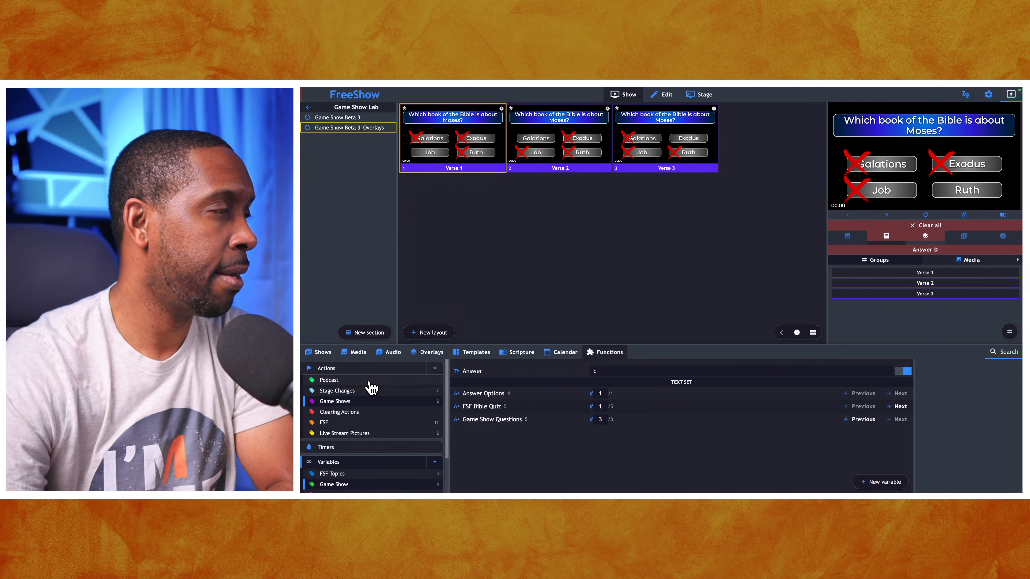
pyautogui.click(355, 402)
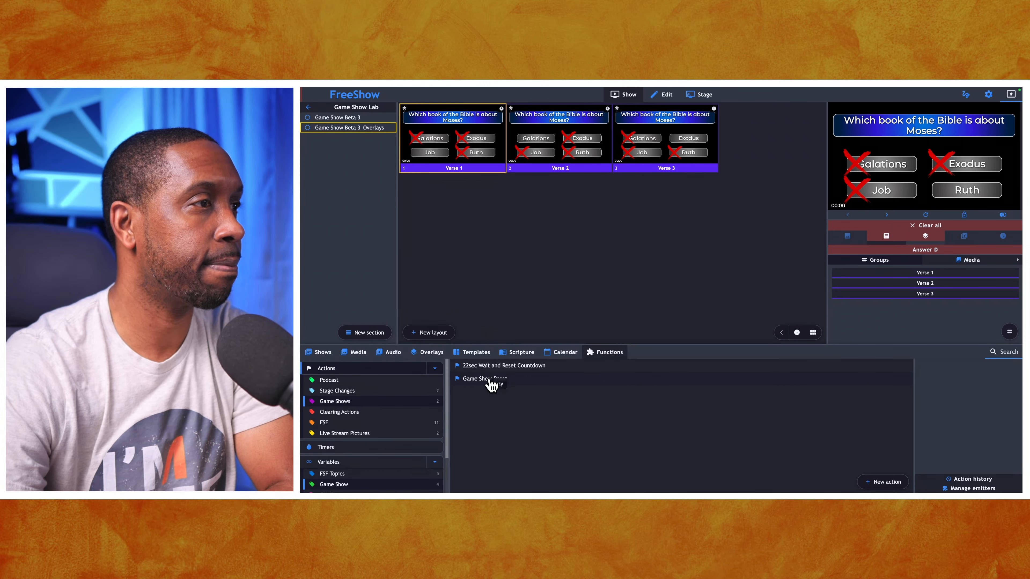
pyautogui.moveTo(491, 382); pyautogui.dragTo(557, 143)
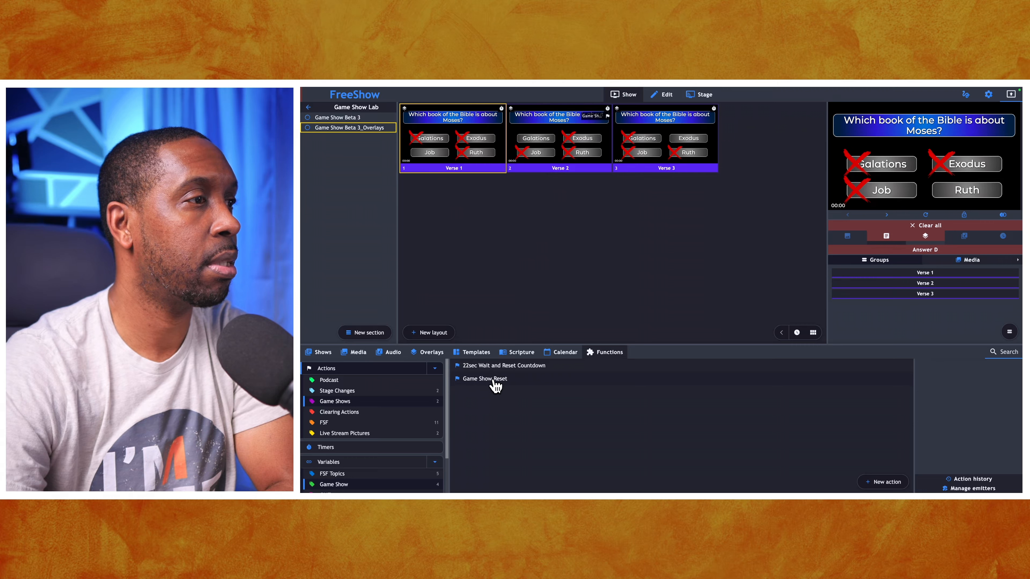
pyautogui.moveTo(495, 385); pyautogui.dragTo(475, 151)
pyautogui.moveTo(488, 380); pyautogui.dragTo(684, 143)
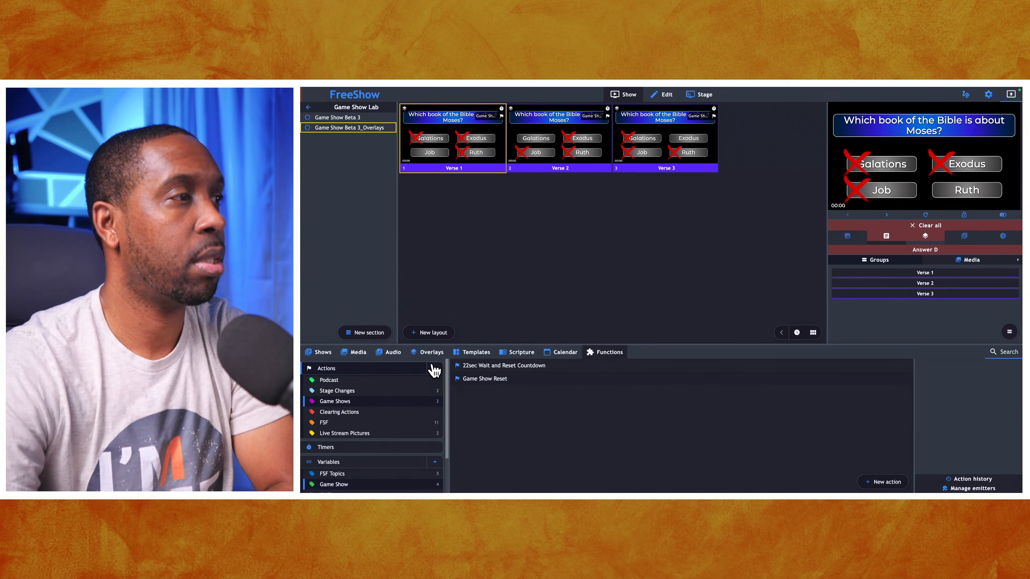
# Reset the Game Show Questions variable to set 1 and the Game Show 20sec timer, and advance the live output one slide.
pyautogui.click(336, 483)
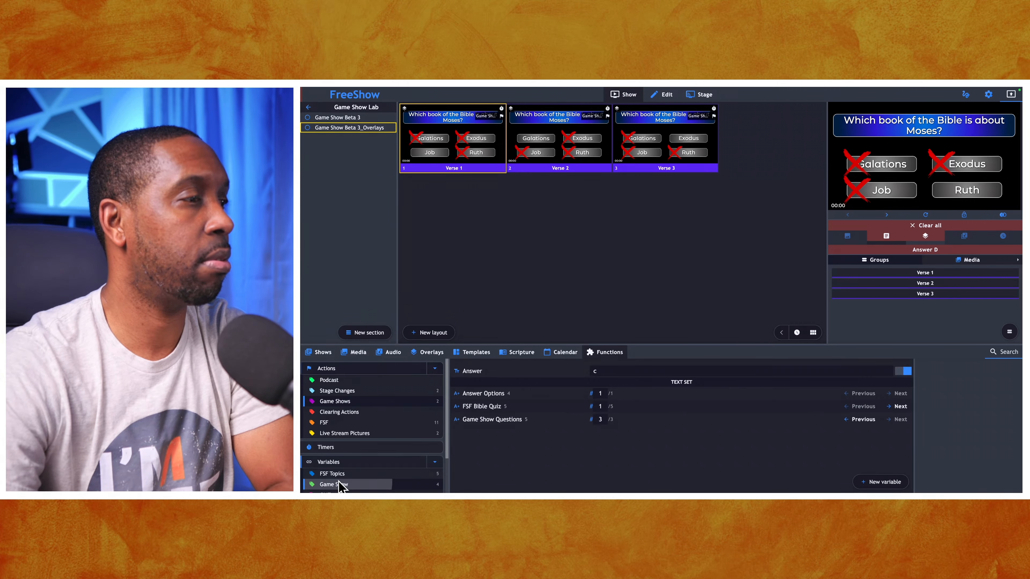
pyautogui.doubleClick(859, 420)
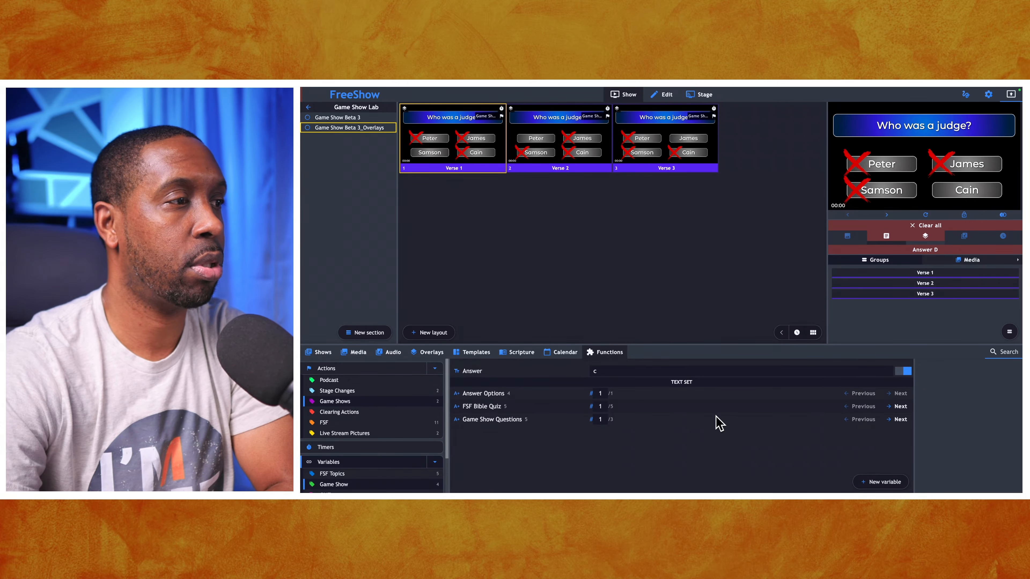
pyautogui.click(392, 448)
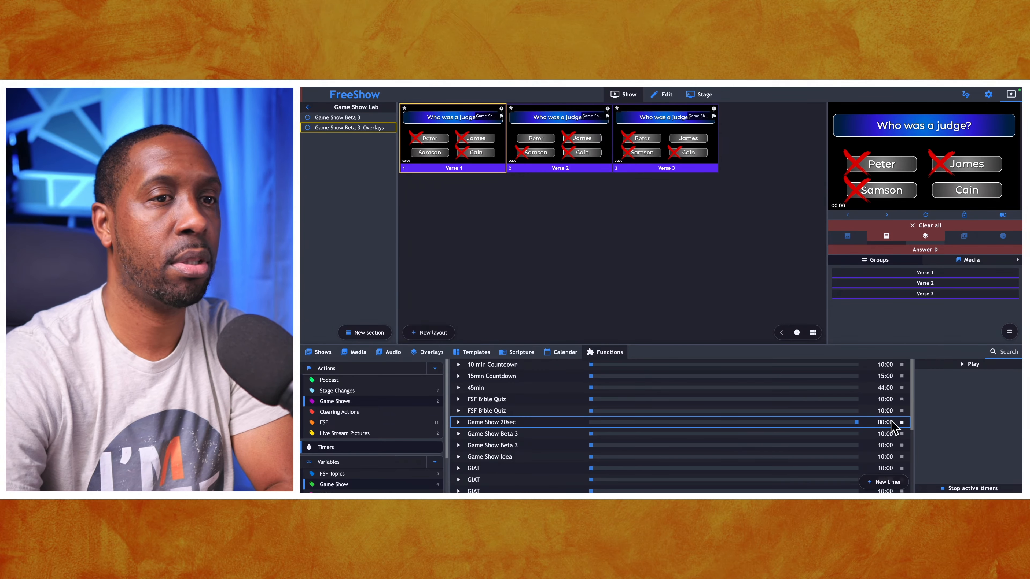
pyautogui.click(902, 423)
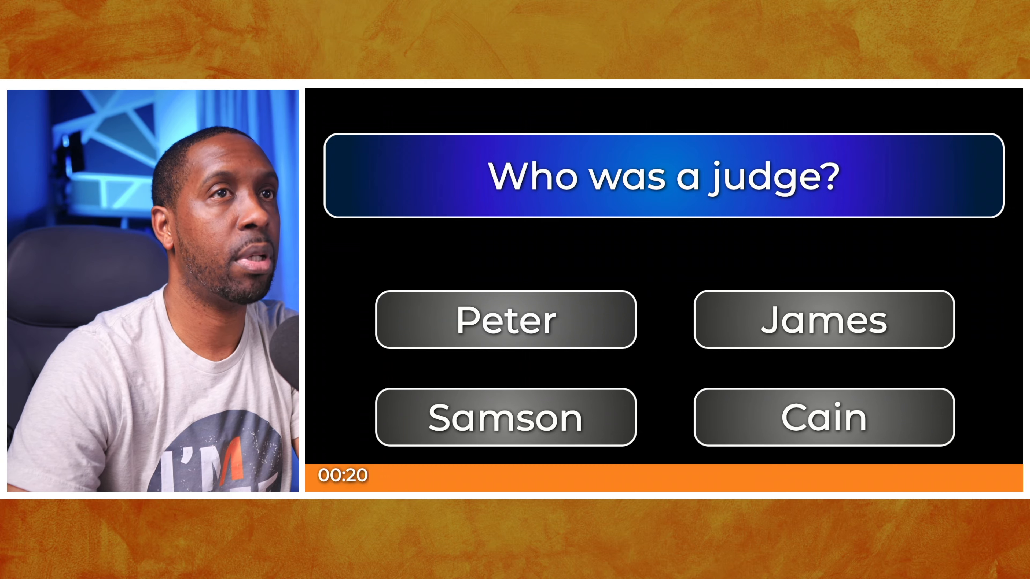
pyautogui.press('Right')
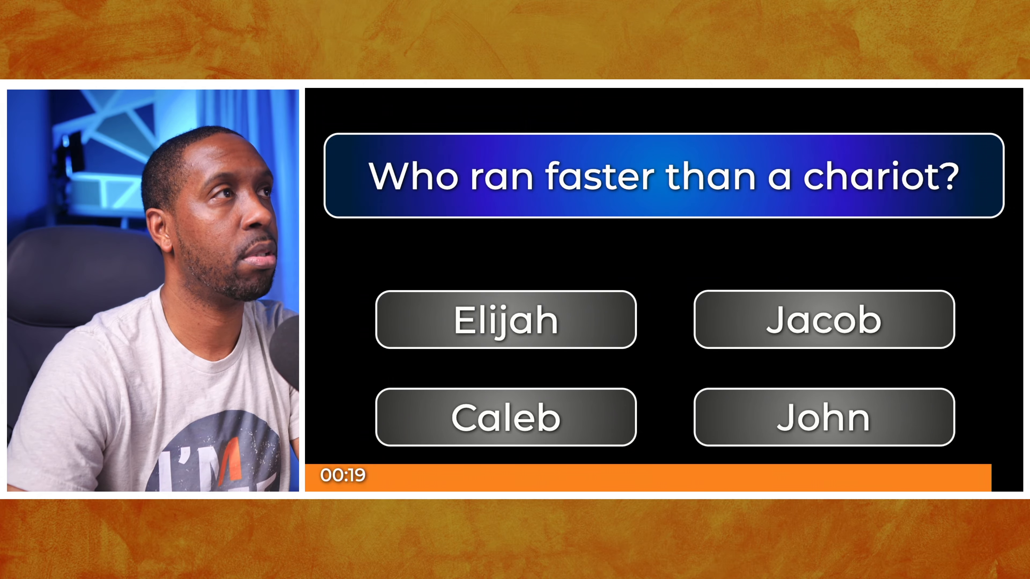
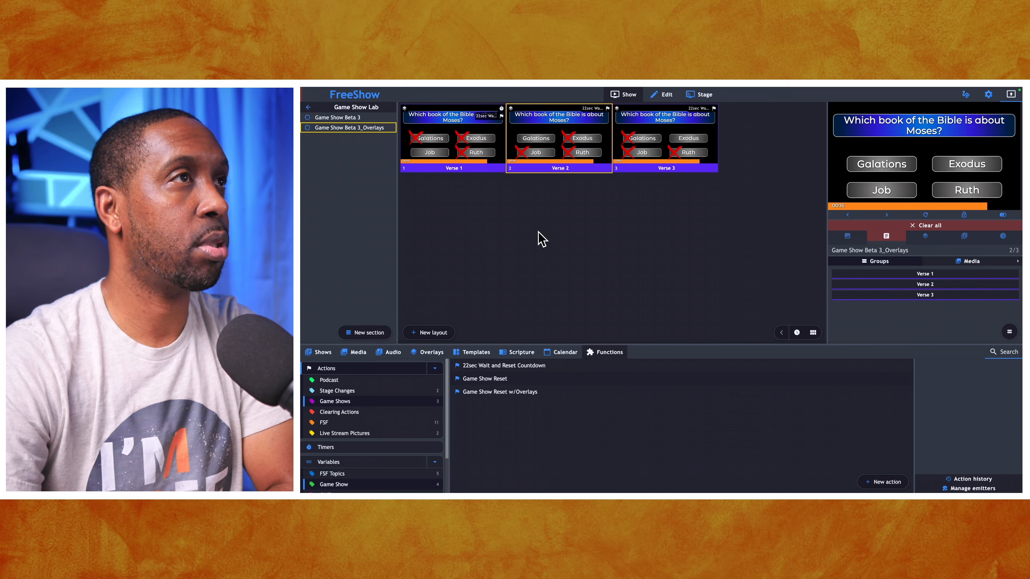
# Attach the Game Show Reset w/Overlays action to the Verse 2 and Verse 3 slides, and clear the output.
pyautogui.moveTo(495, 392); pyautogui.dragTo(563, 137)
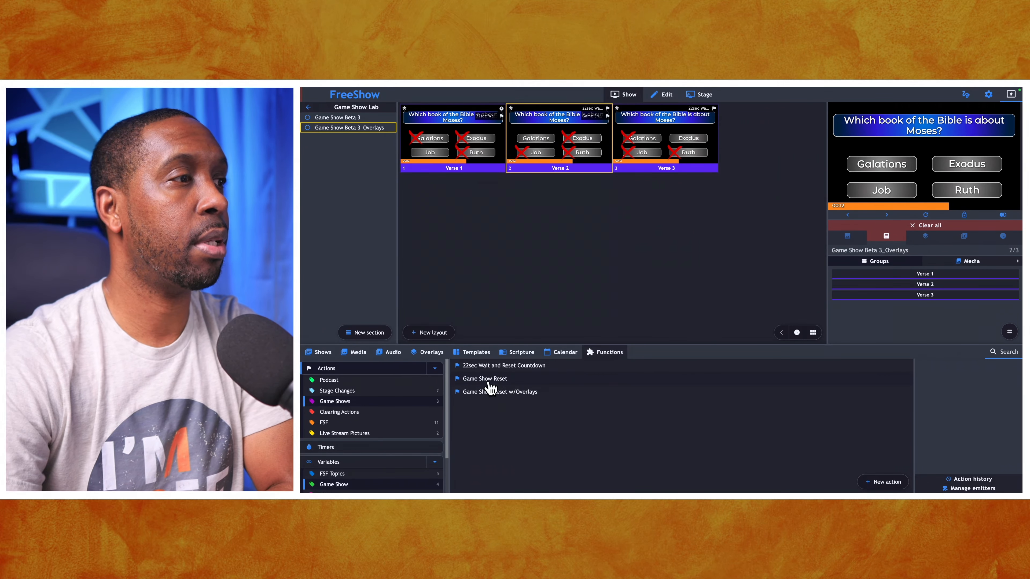
pyautogui.moveTo(489, 392); pyautogui.dragTo(646, 142)
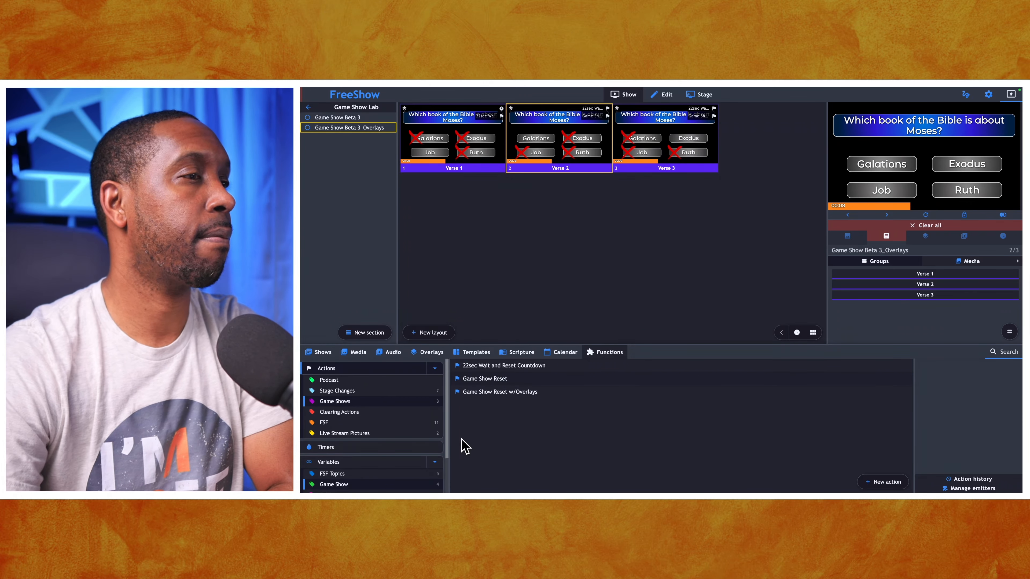
pyautogui.click(919, 226)
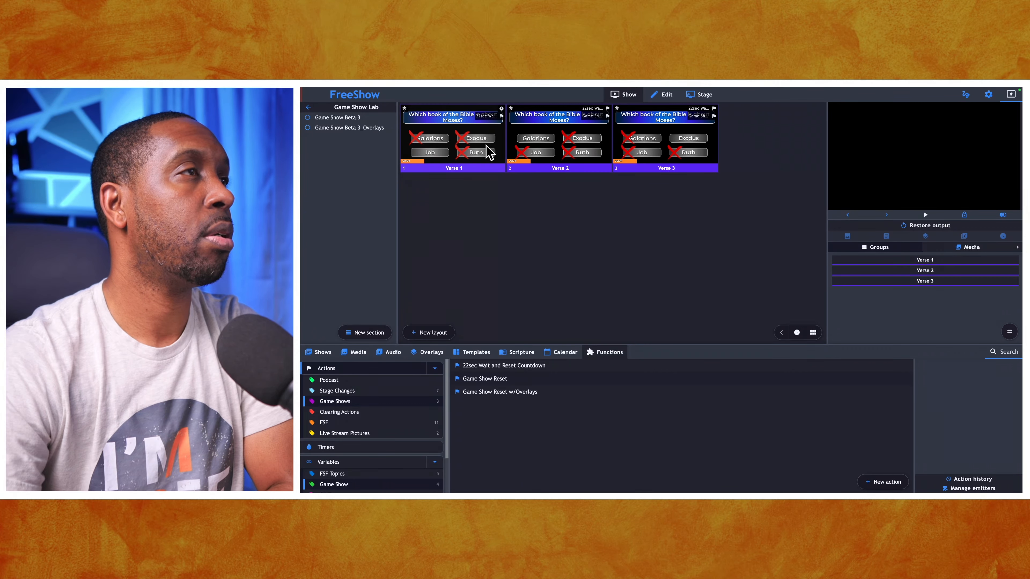
# Reset the Game Show 20sec timer with the output cleared, and show the Verse 1 slide live.
pyautogui.click(488, 153)
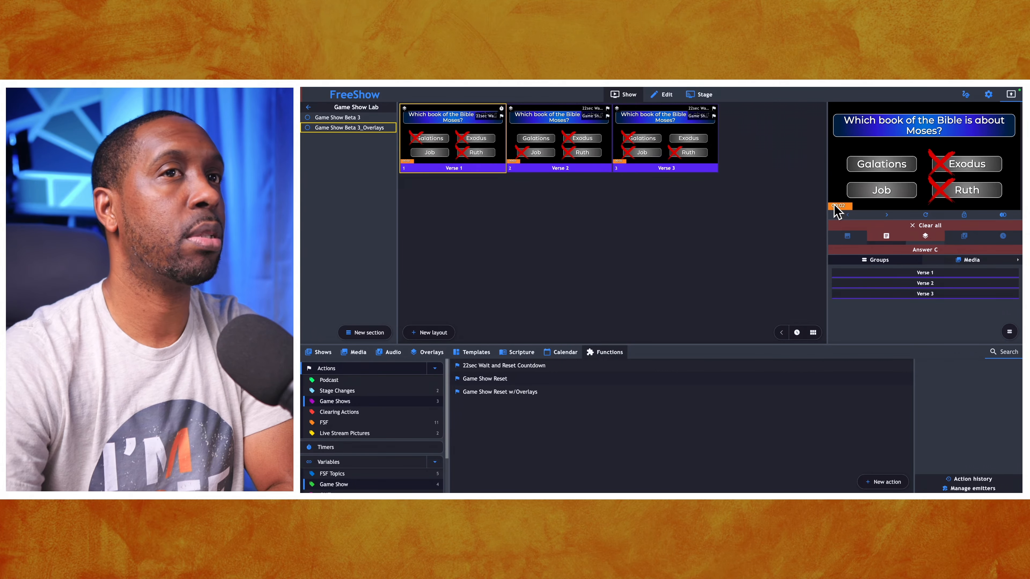
pyautogui.click(917, 225)
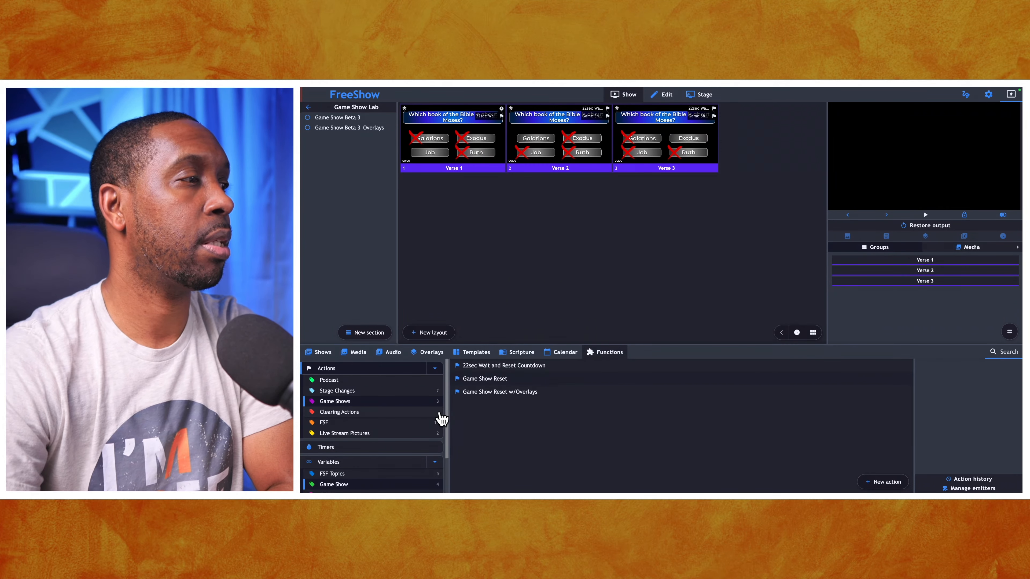
pyautogui.click(369, 447)
pyautogui.click(901, 422)
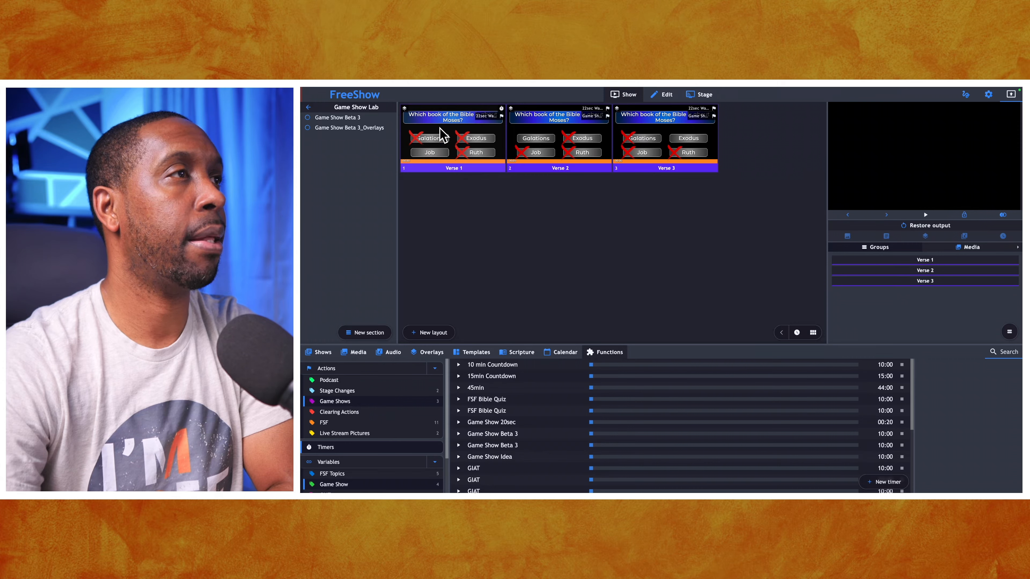
pyautogui.click(443, 135)
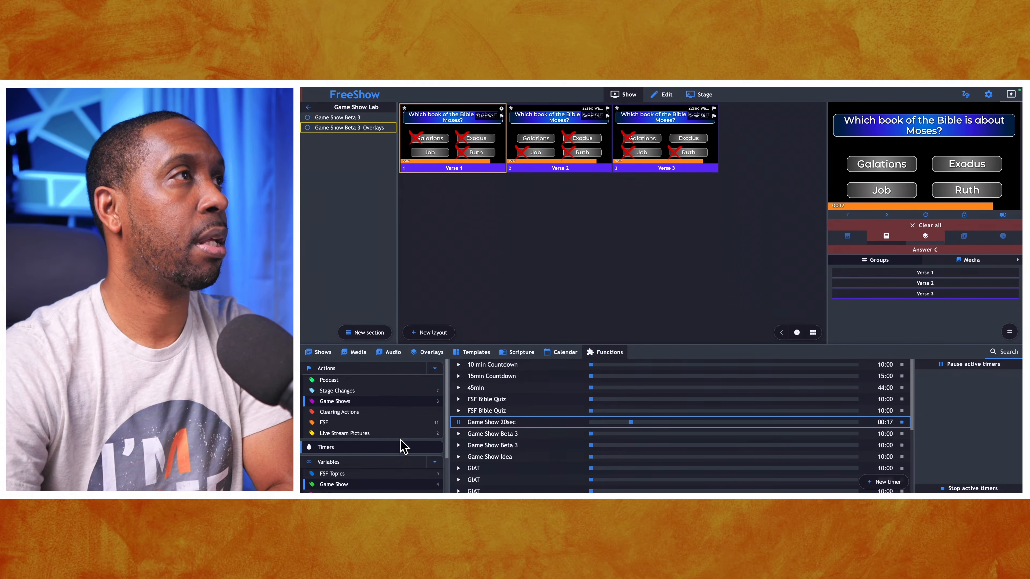
# Return the Game Show Questions variable to set 1 and refresh the live output.
pyautogui.click(396, 464)
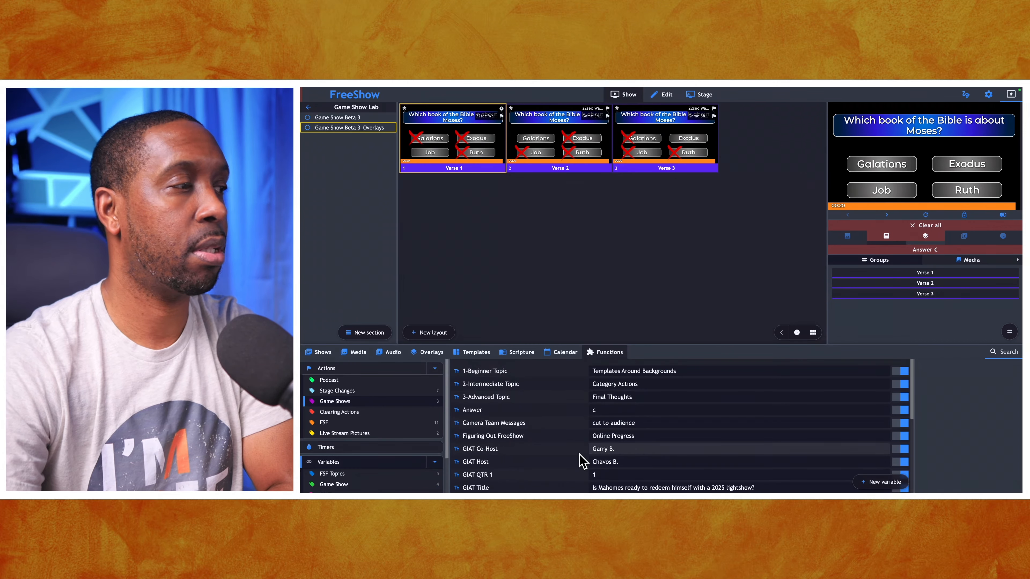
pyautogui.click(402, 484)
pyautogui.click(863, 420)
pyautogui.click(863, 420)
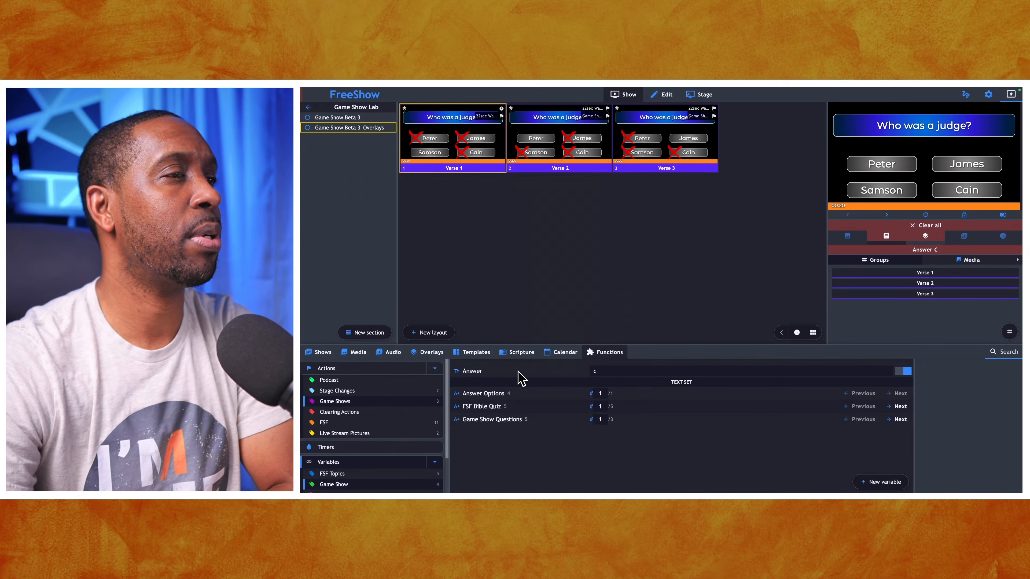
pyautogui.click(368, 448)
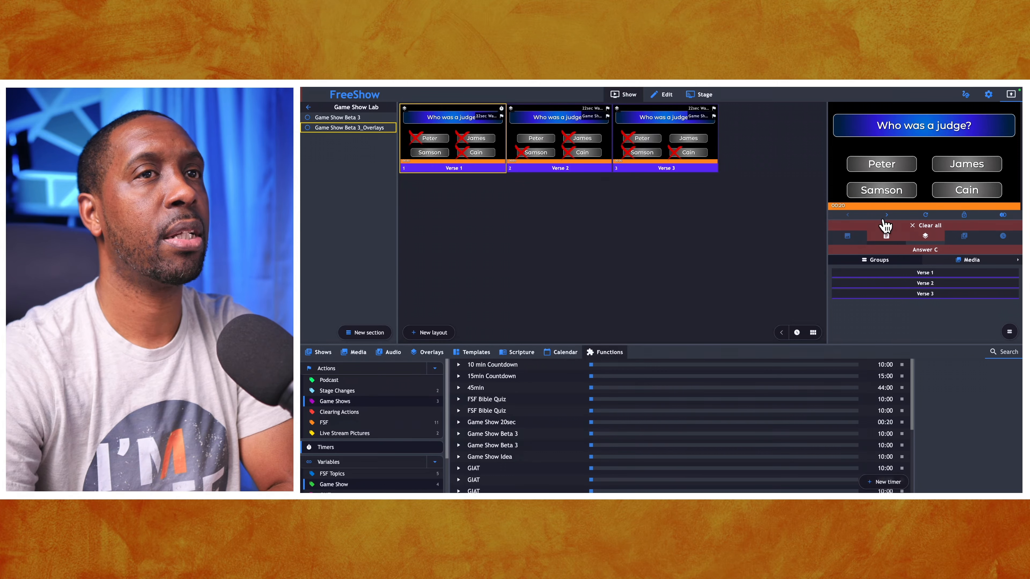
pyautogui.click(927, 215)
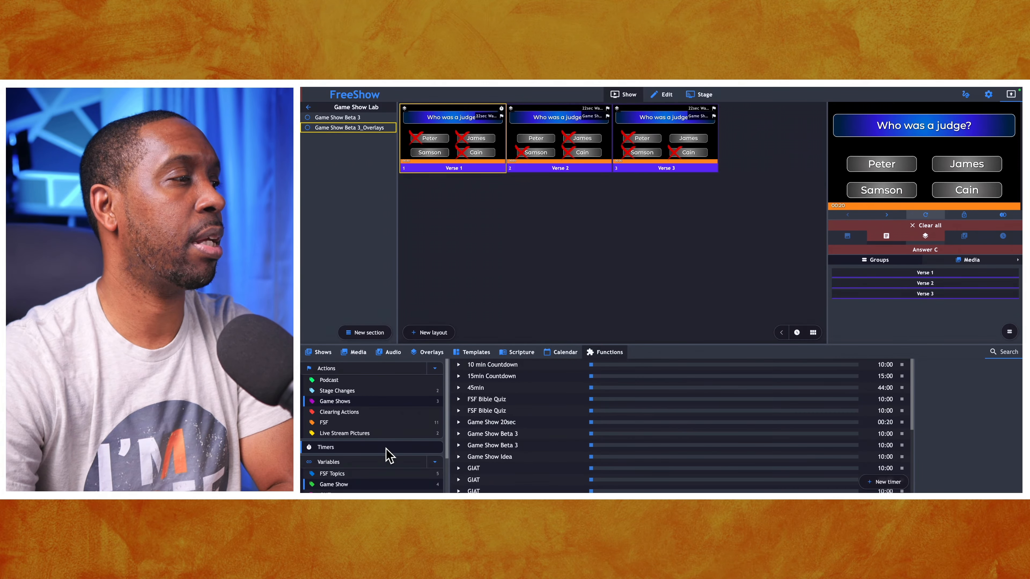
pyautogui.click(357, 485)
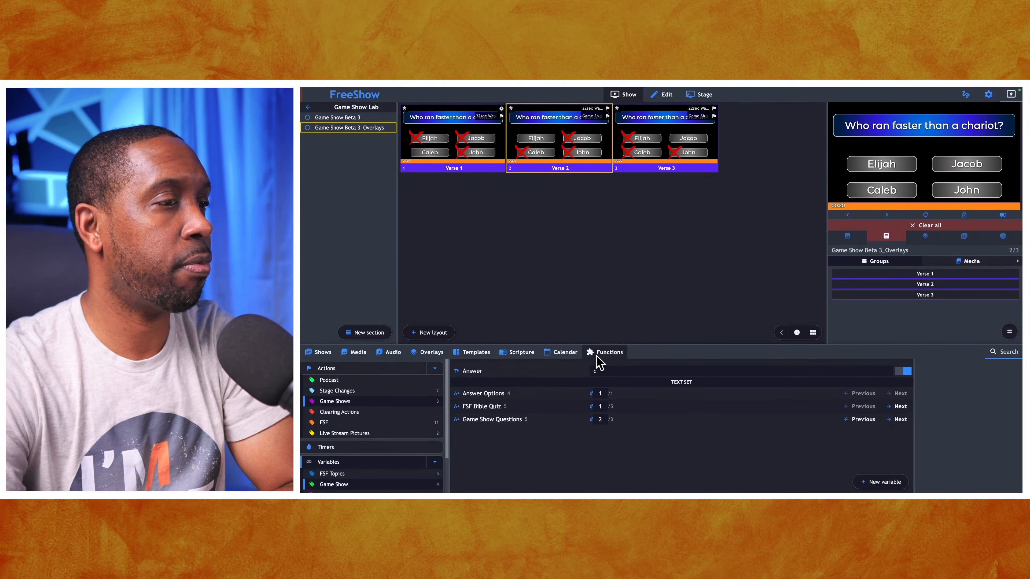
# Edit the Game Show Reset w/Overlays action to add a Start overlay action for the Answer A overlay.
pyautogui.click(351, 400)
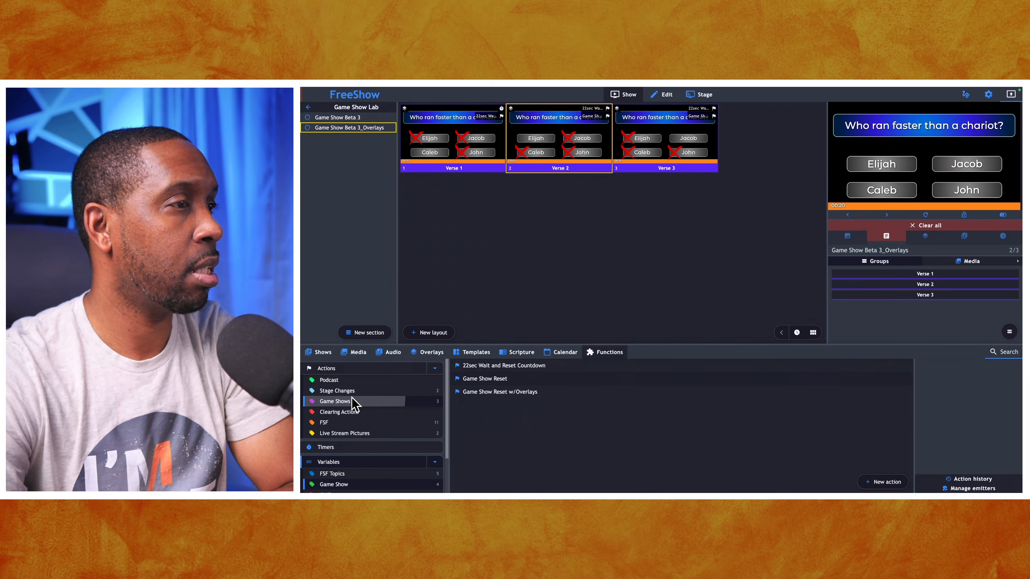
pyautogui.rightClick(489, 393)
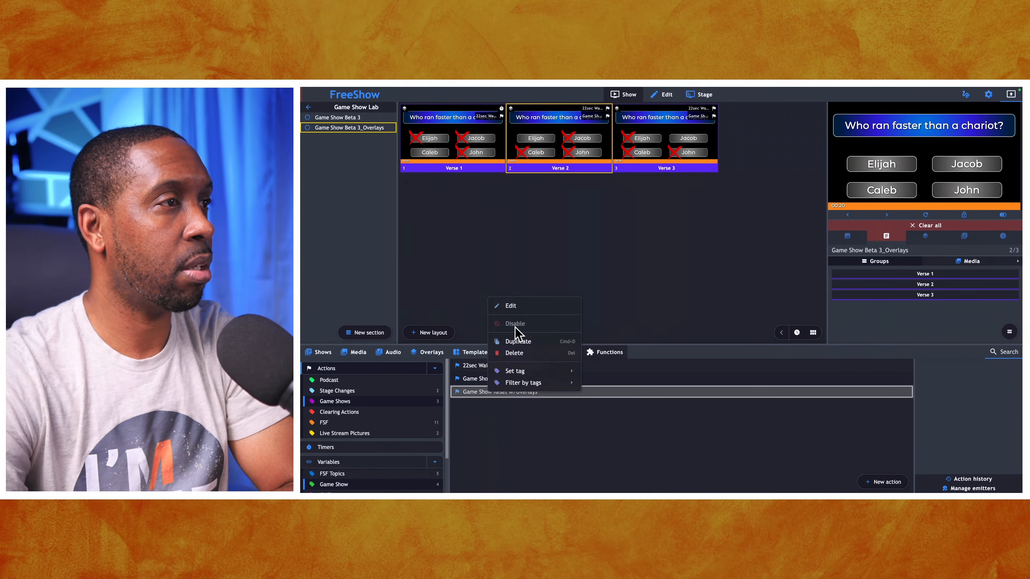
pyautogui.click(517, 315)
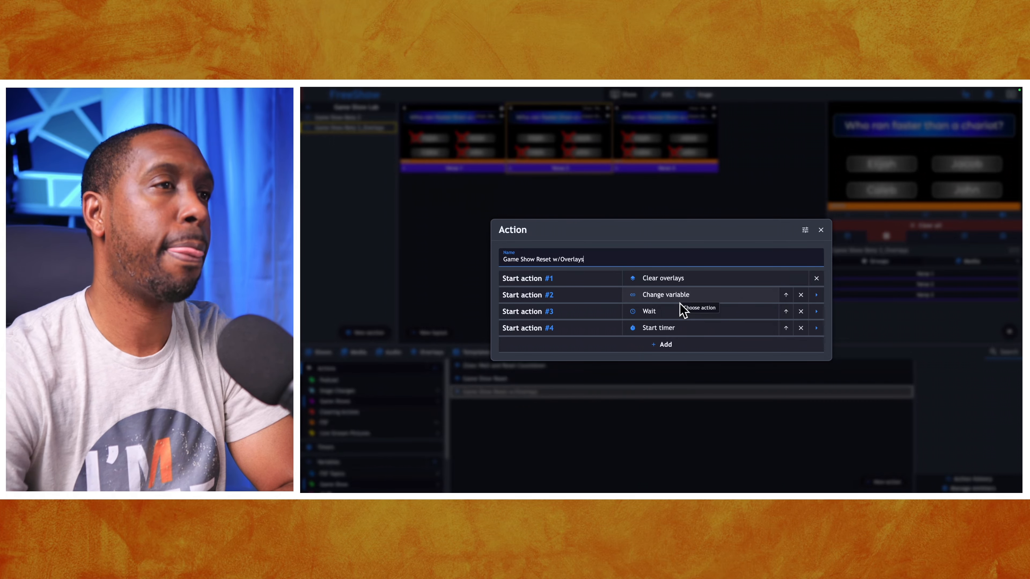
pyautogui.click(673, 346)
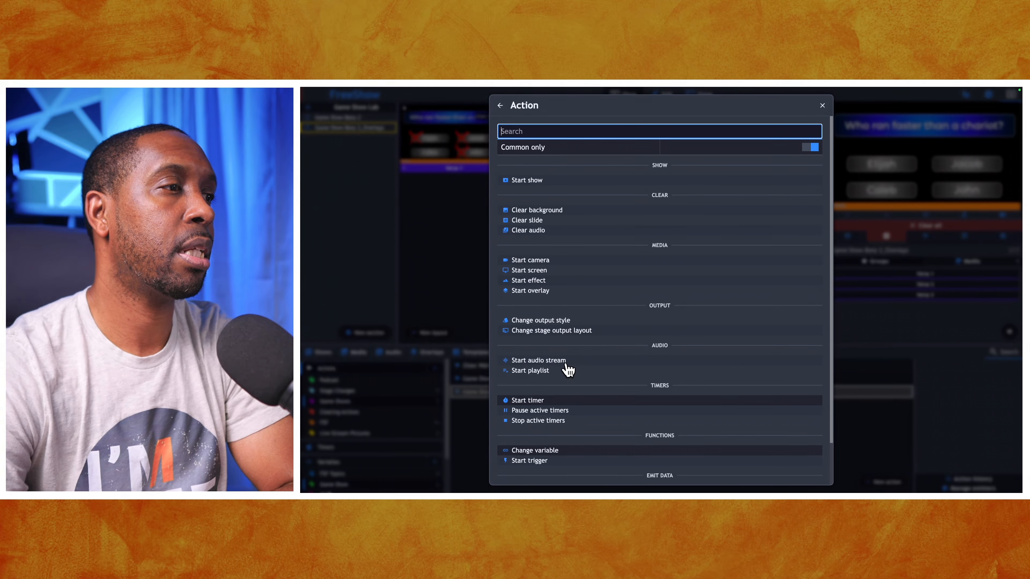
pyautogui.click(543, 291)
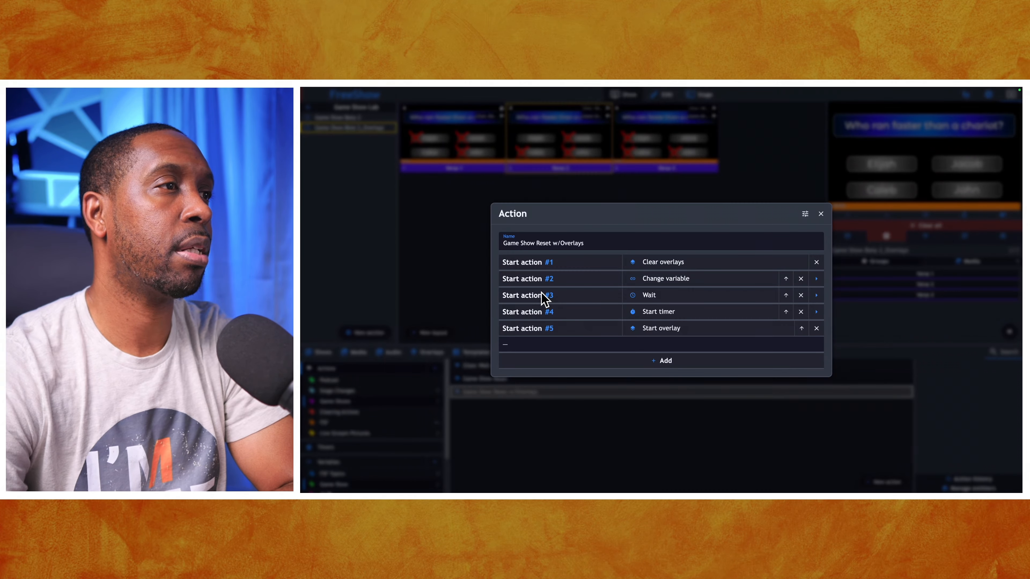
pyautogui.click(592, 345)
pyautogui.scroll(-4, 570, 365)
pyautogui.scroll(1, 571, 367)
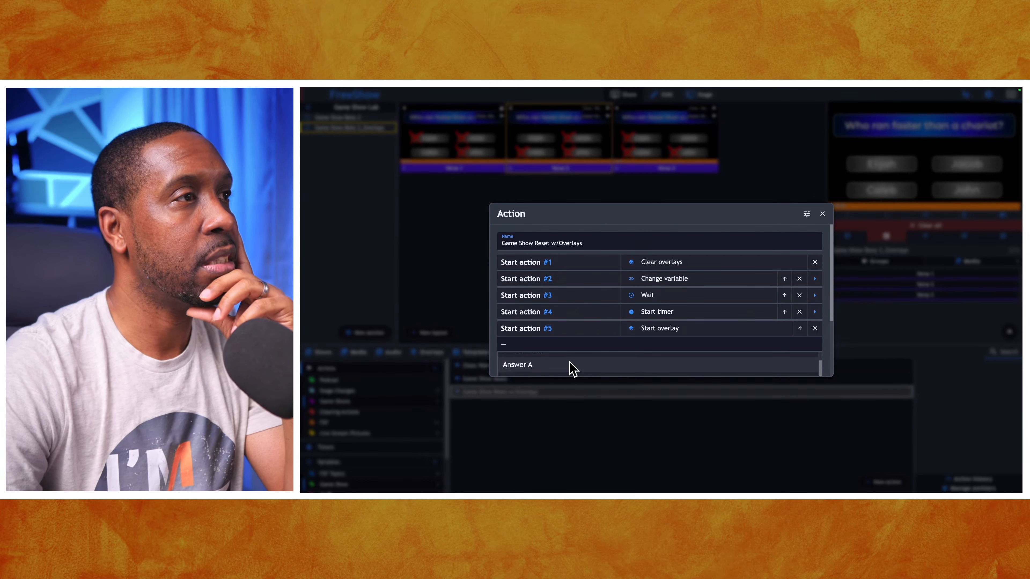
pyautogui.click(555, 366)
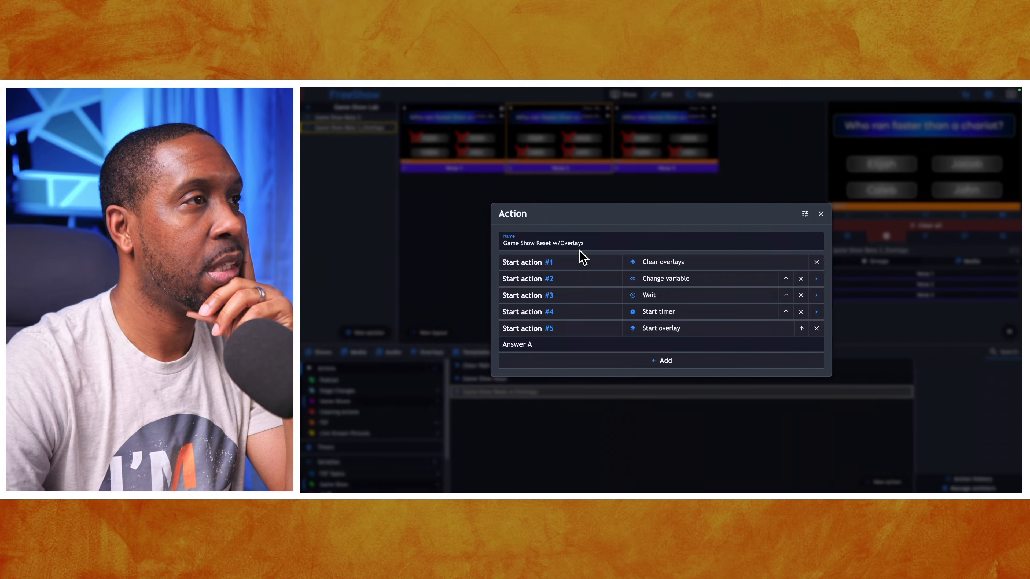
# Rename the Game Show Reset w/Overlays action as Game Show A and close its settings.
pyautogui.click(550, 243)
pyautogui.moveTo(538, 243); pyautogui.dragTo(521, 243)
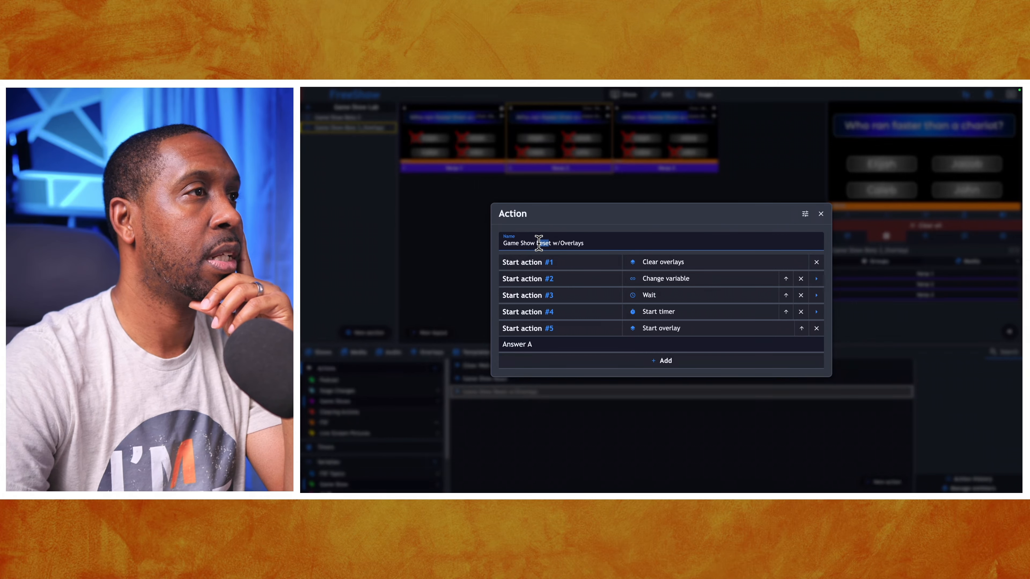
pyautogui.click(585, 242)
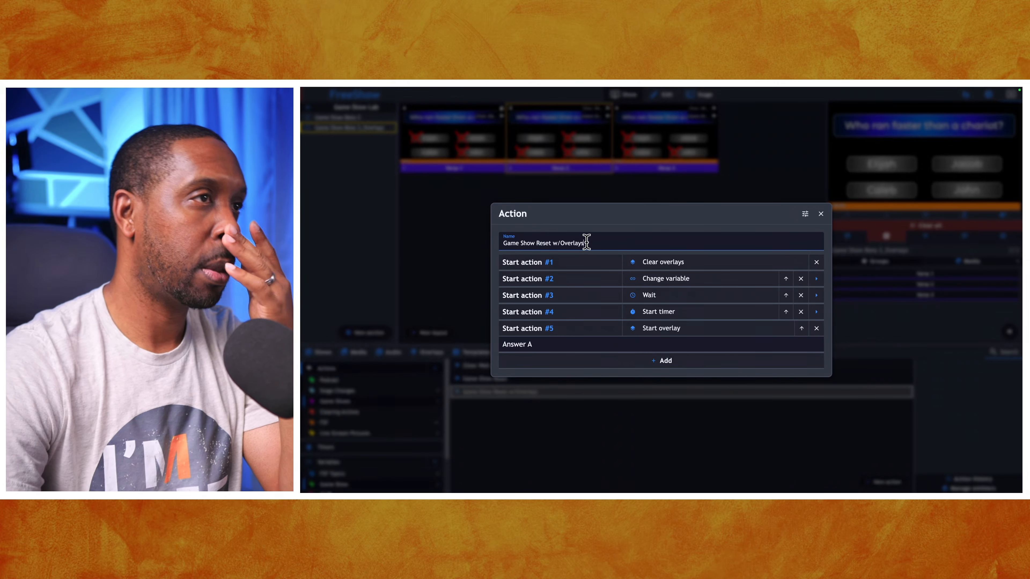
pyautogui.moveTo(594, 243); pyautogui.dragTo(538, 242)
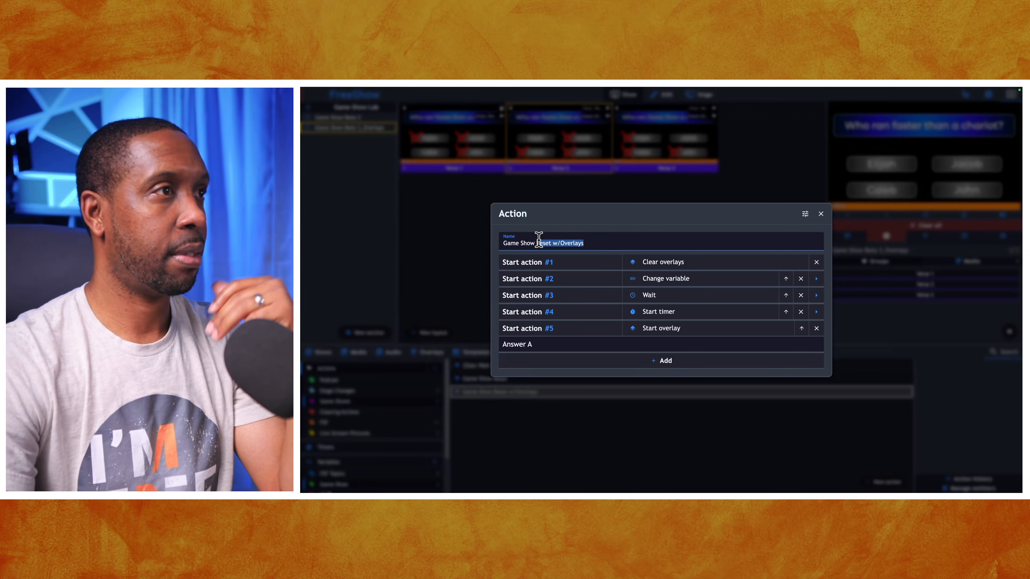
pyautogui.write('A')
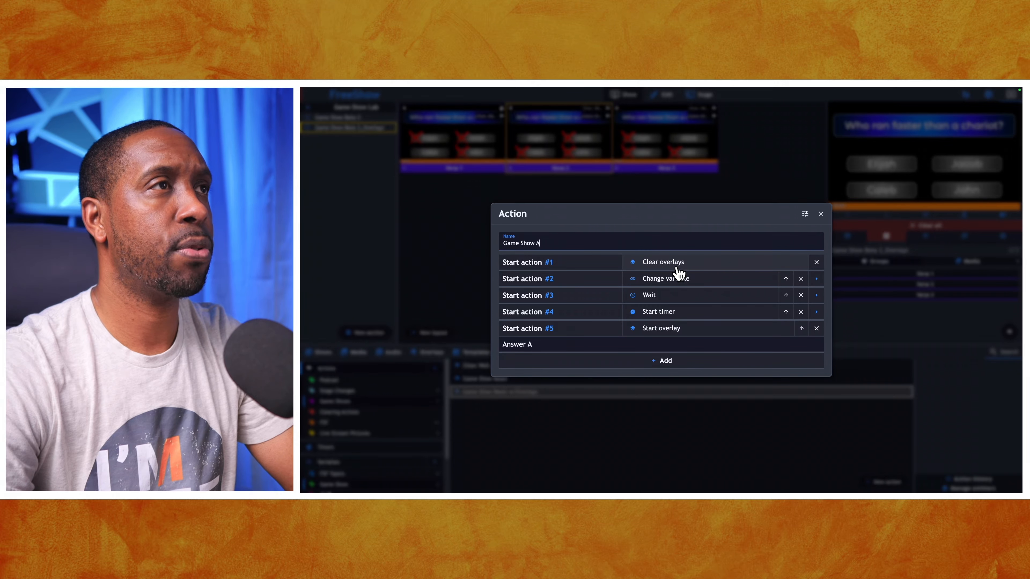
pyautogui.click(821, 215)
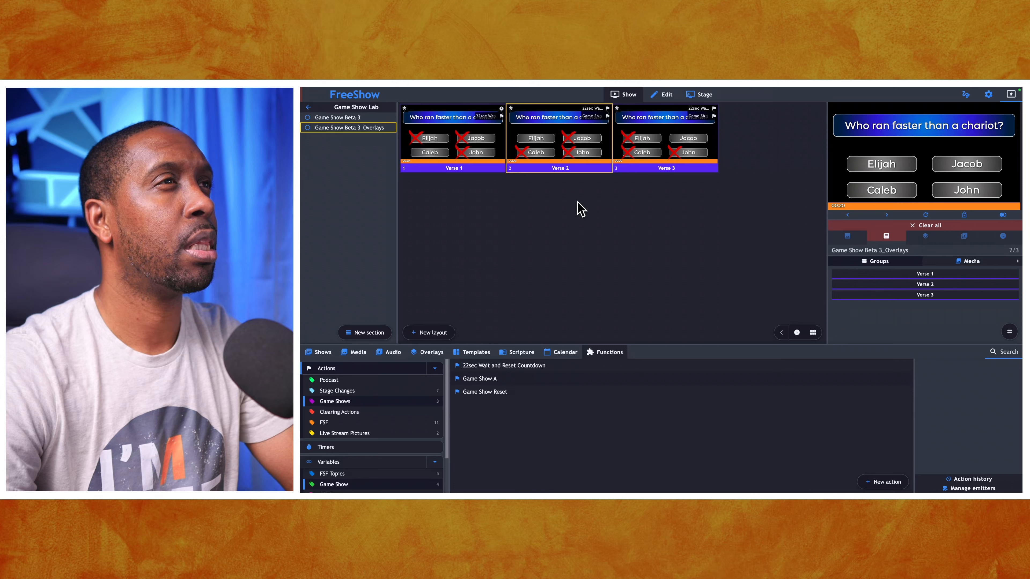
# Add a Run action entry to the Game Show A action that runs 22sec Wait and Reset Countdown.
pyautogui.rightClick(486, 382)
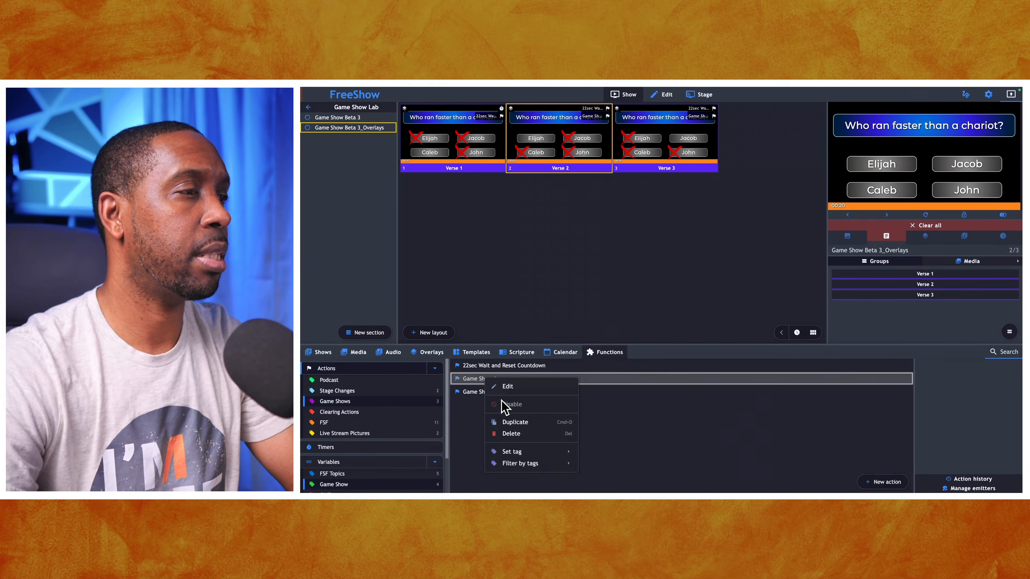
pyautogui.click(509, 386)
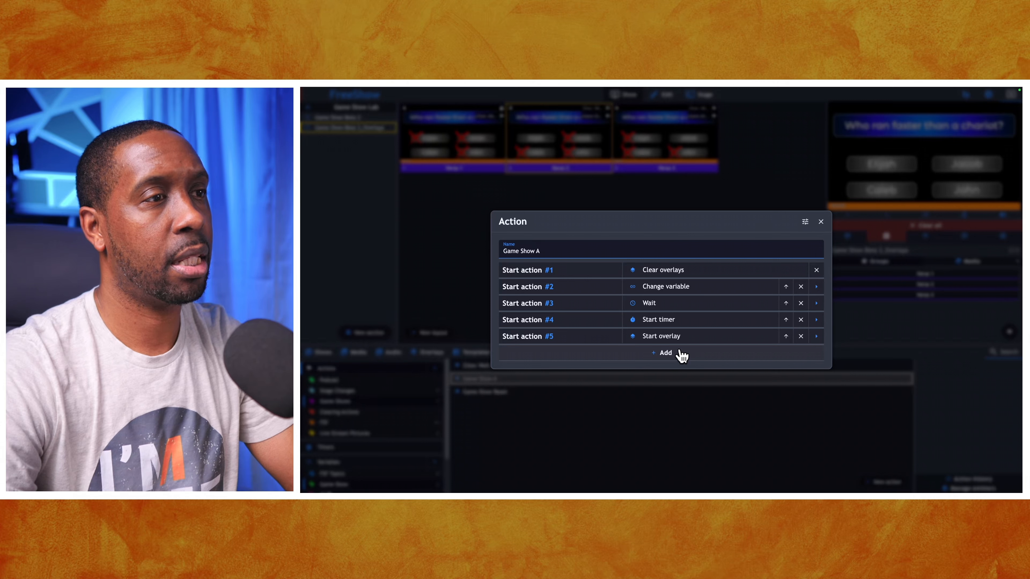
pyautogui.click(681, 354)
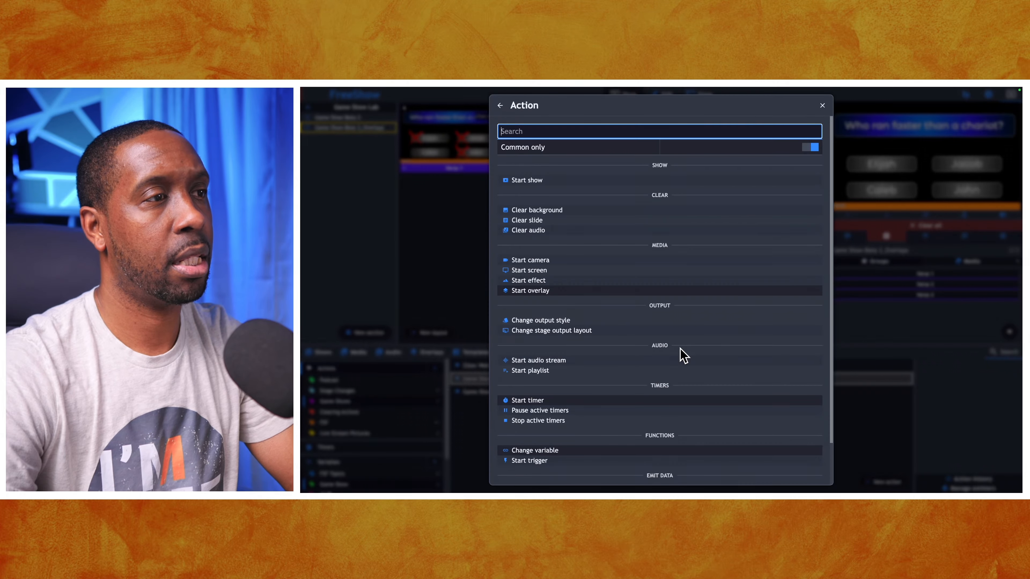
pyautogui.scroll(-1, 673, 346)
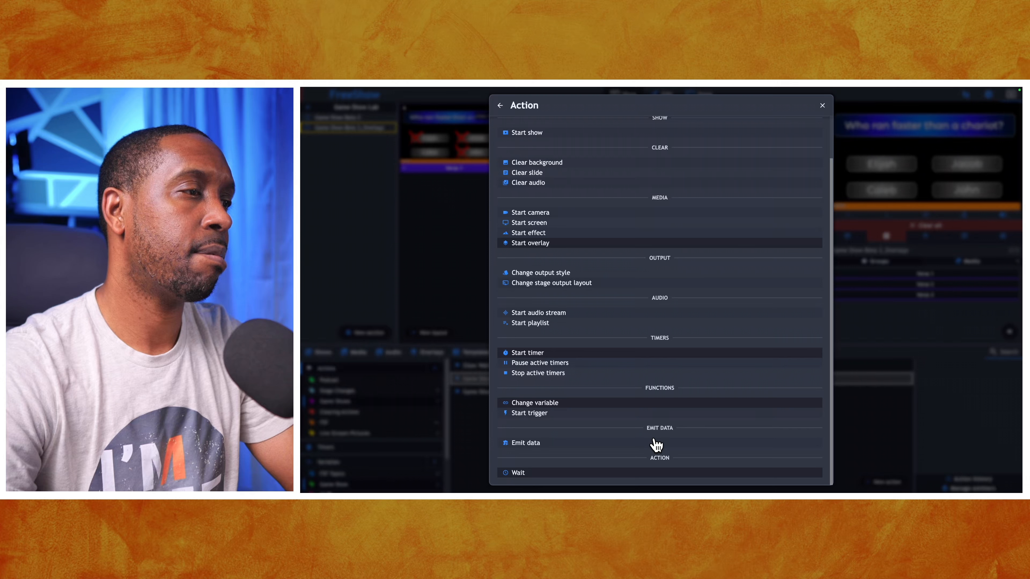
pyautogui.scroll(2, 656, 445)
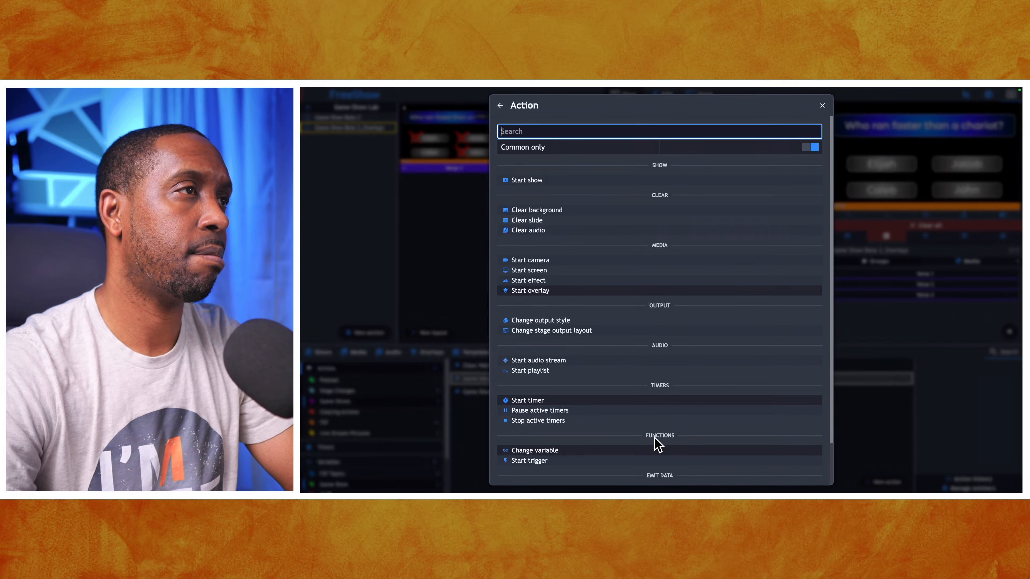
pyautogui.click(812, 148)
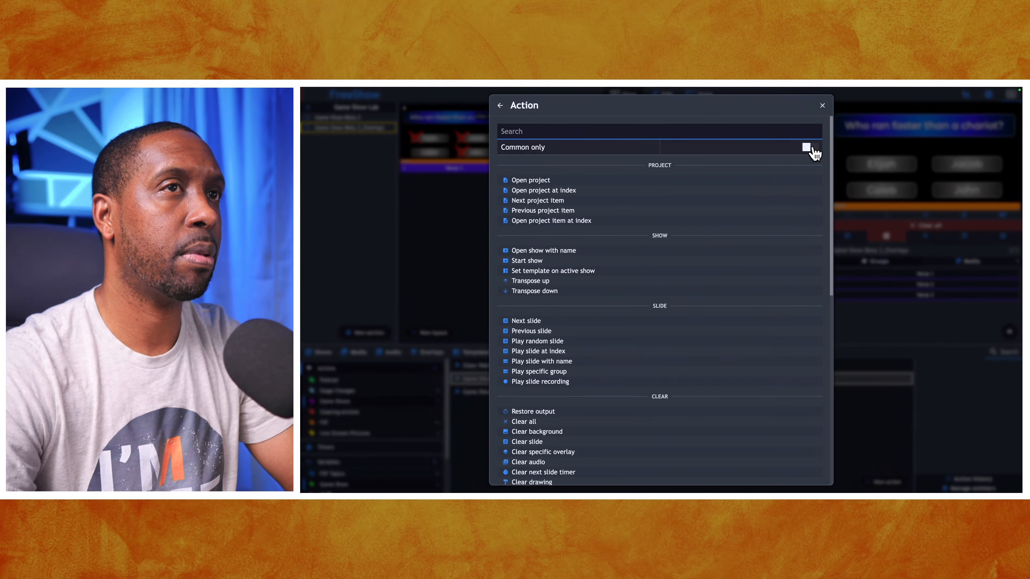
pyautogui.scroll(-10, 703, 236)
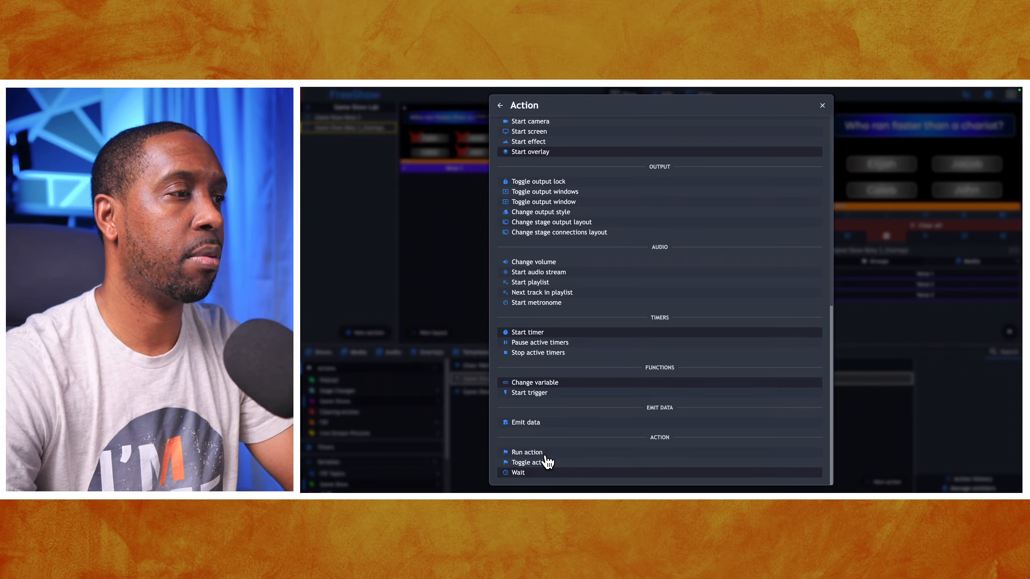
pyautogui.click(543, 451)
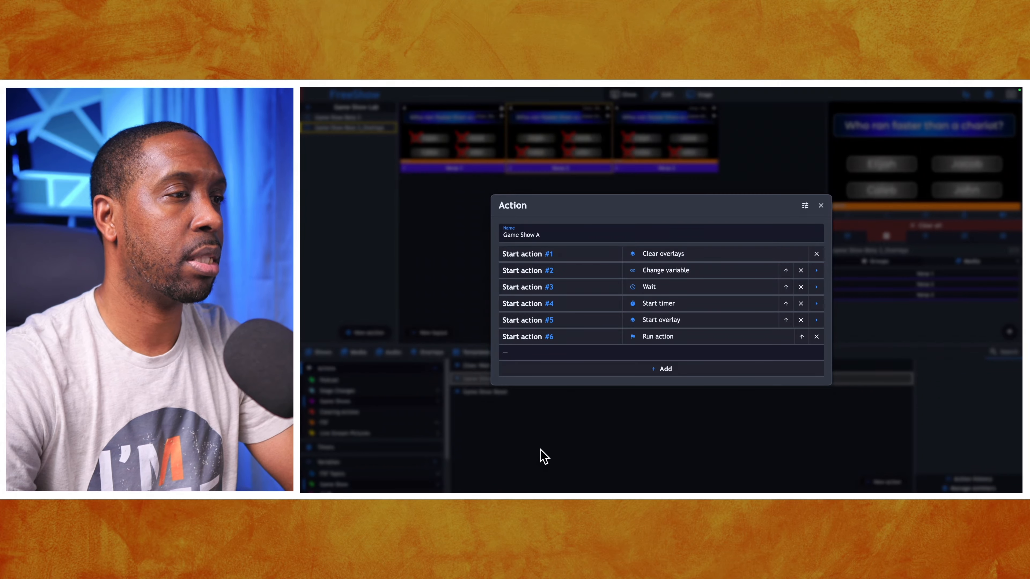
pyautogui.click(574, 358)
pyautogui.click(571, 369)
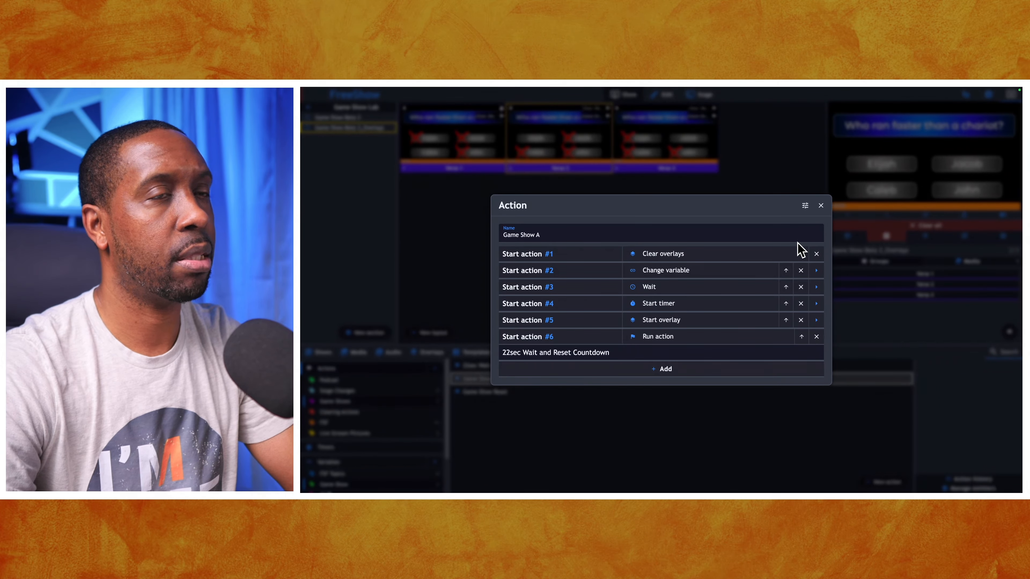
pyautogui.click(821, 206)
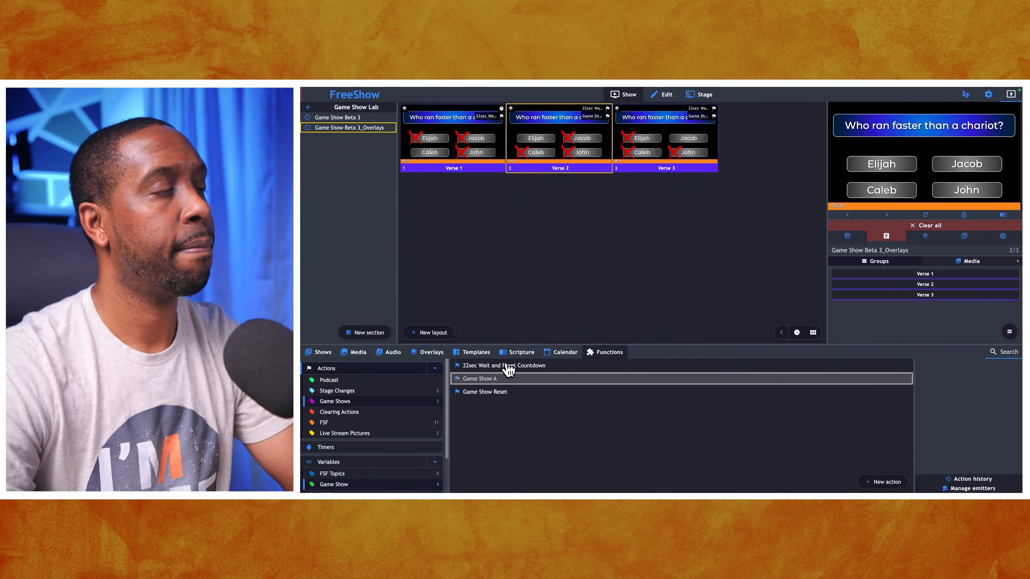
# Remove the 22sec Wait and Reset Countdown and Game Show A actions from the Verse 2 and Verse 3 slides.
pyautogui.click(595, 119)
pyautogui.click(595, 120)
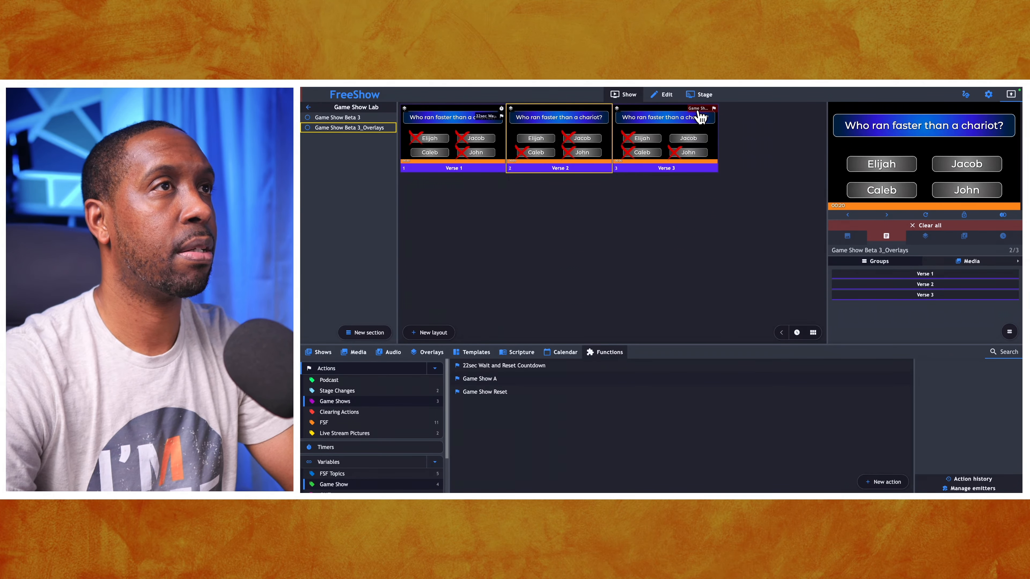
pyautogui.click(703, 114)
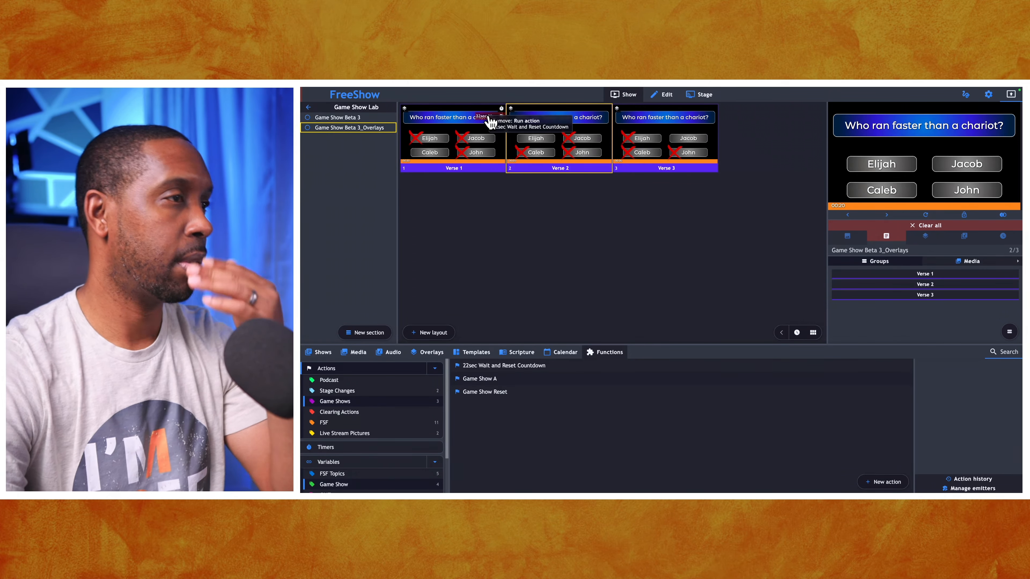
# Check the Game Show A action's start actions, and remove the X overlays from the Verse 2 and Verse 3 slides.
pyautogui.rightClick(476, 381)
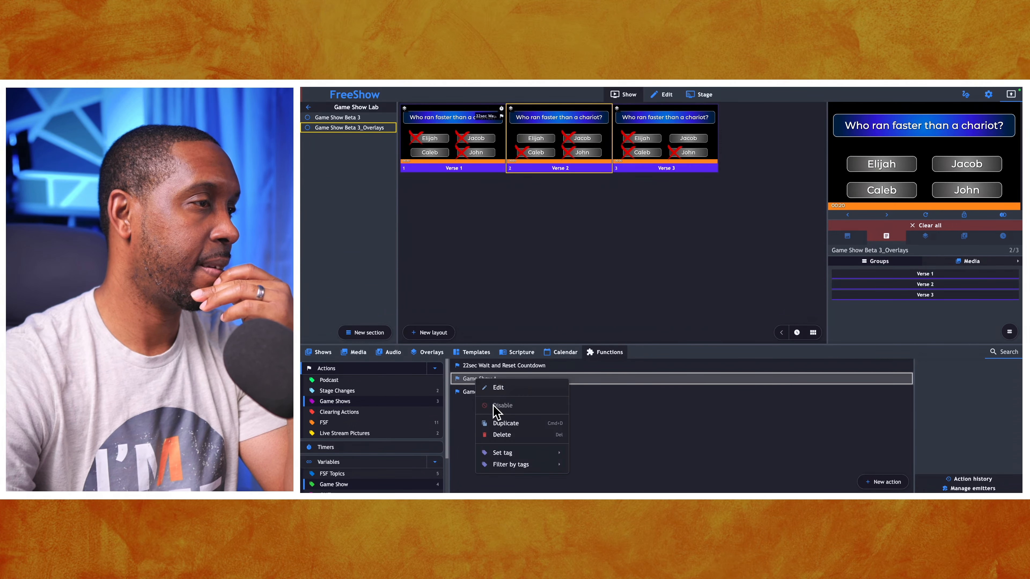
pyautogui.click(498, 388)
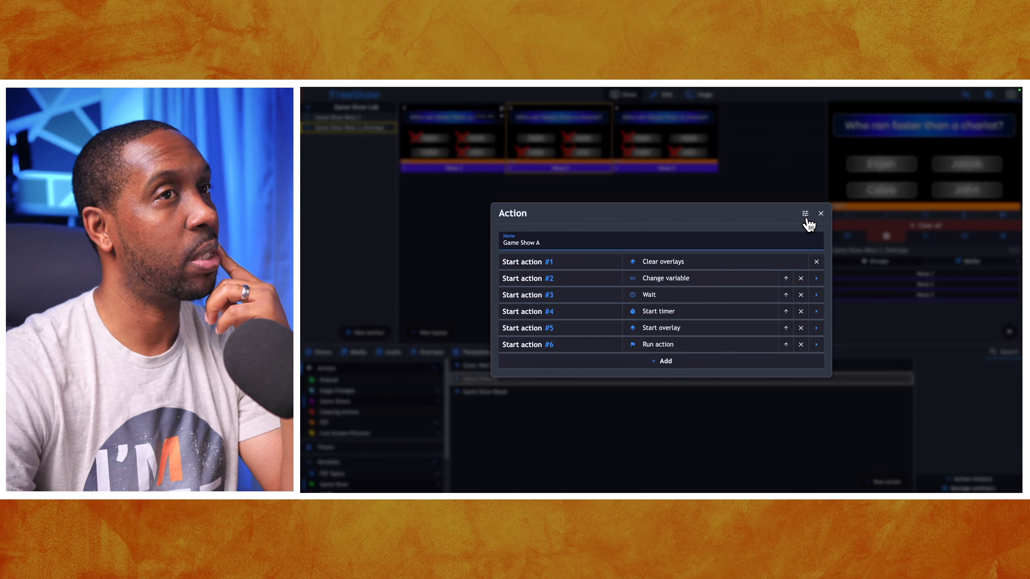
pyautogui.click(820, 213)
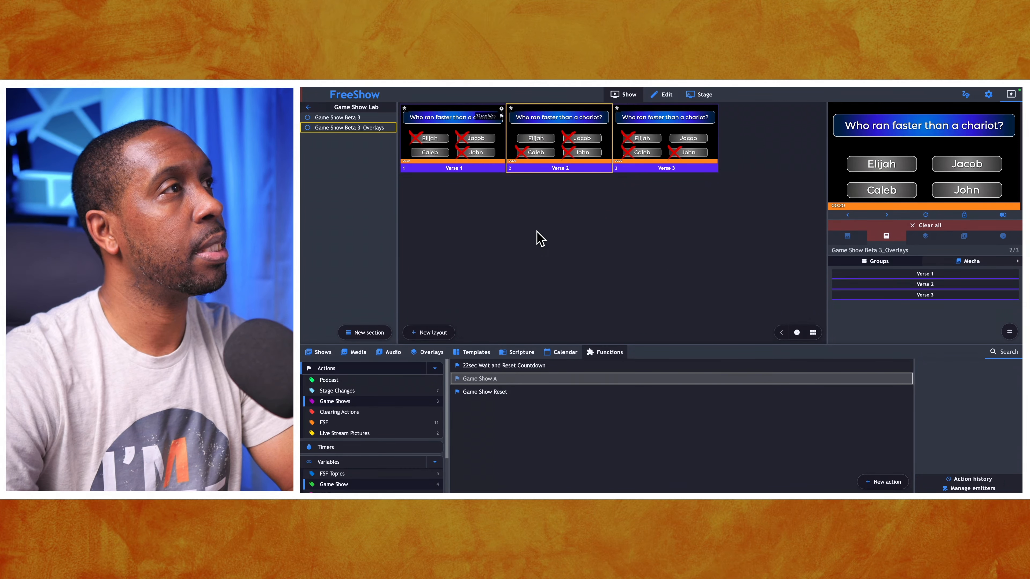
pyautogui.click(515, 114)
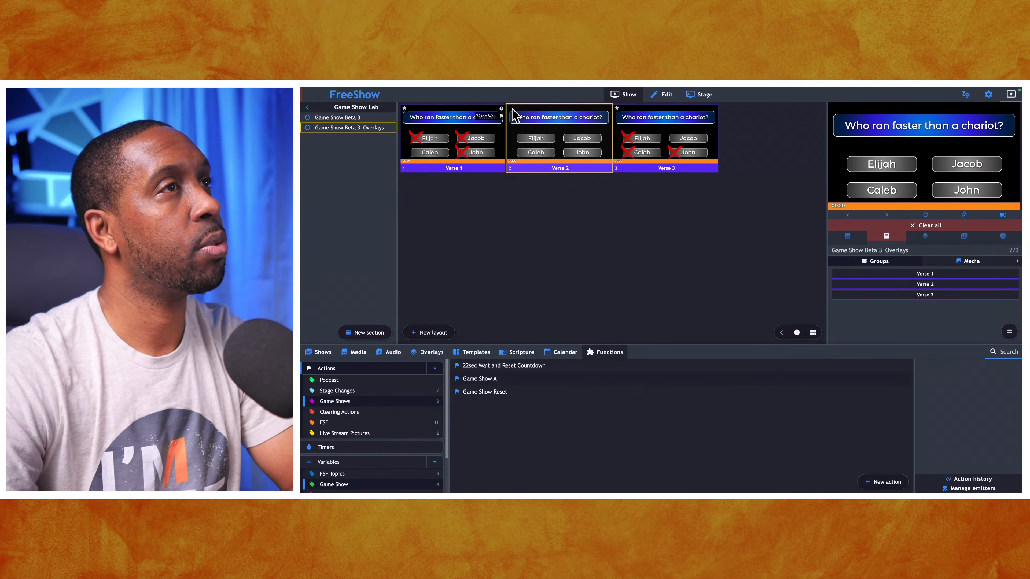
pyautogui.click(617, 107)
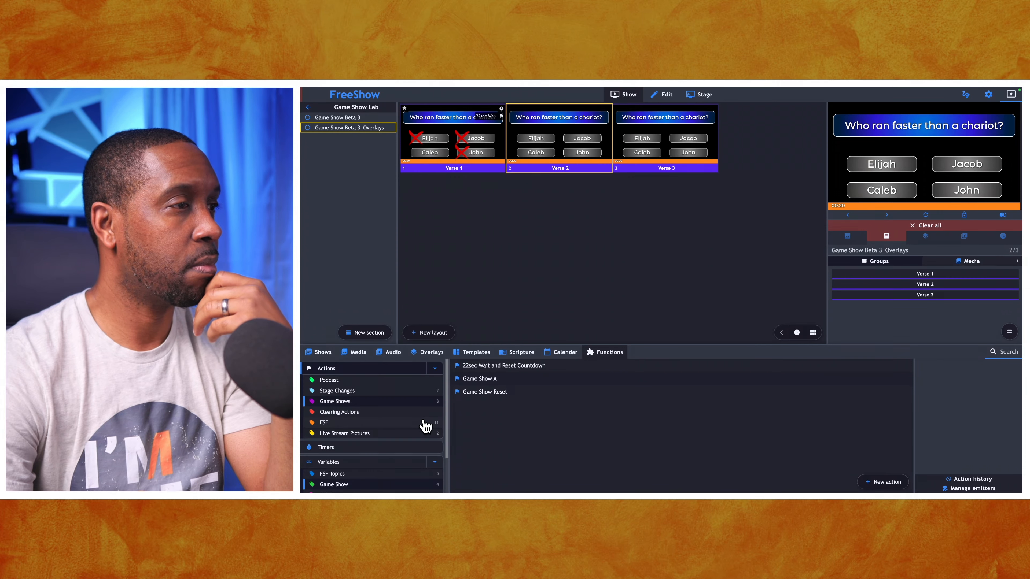
# Open the Game Show Questions variable for editing from the Game Show variables.
pyautogui.scroll(-2, 366, 459)
pyautogui.click(350, 444)
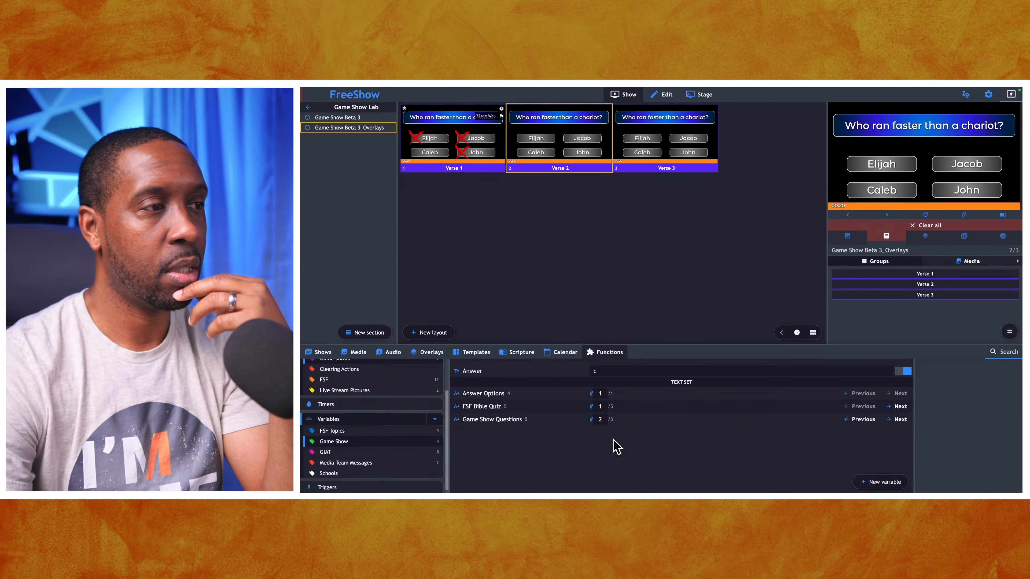
pyautogui.rightClick(500, 418)
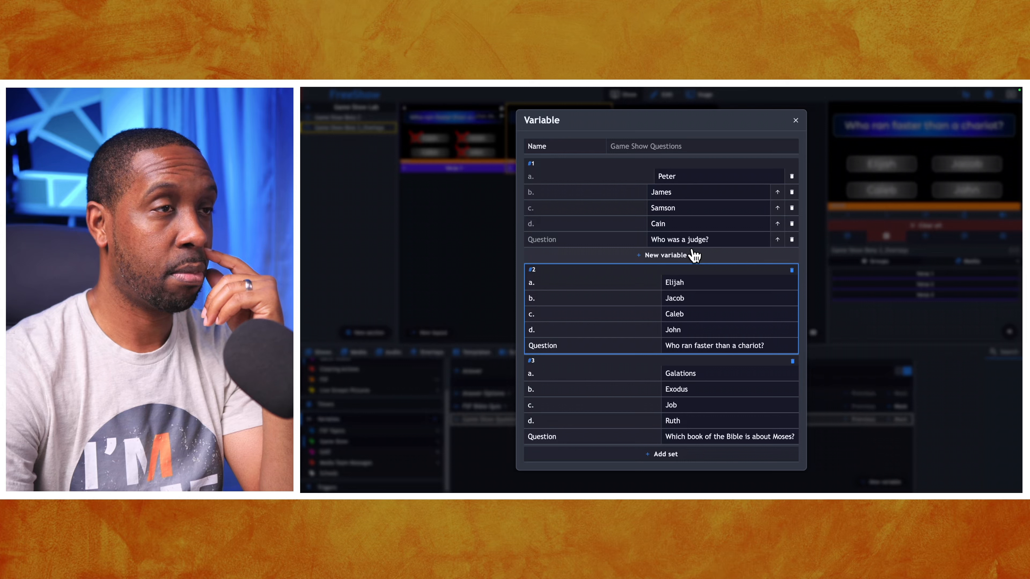
pyautogui.click(674, 253)
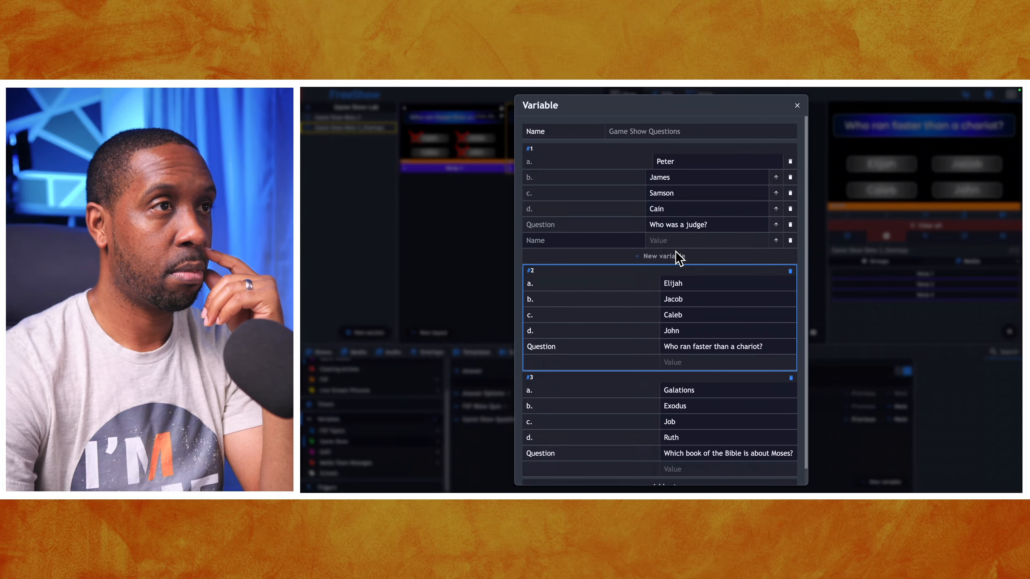
pyautogui.scroll(-1, 677, 258)
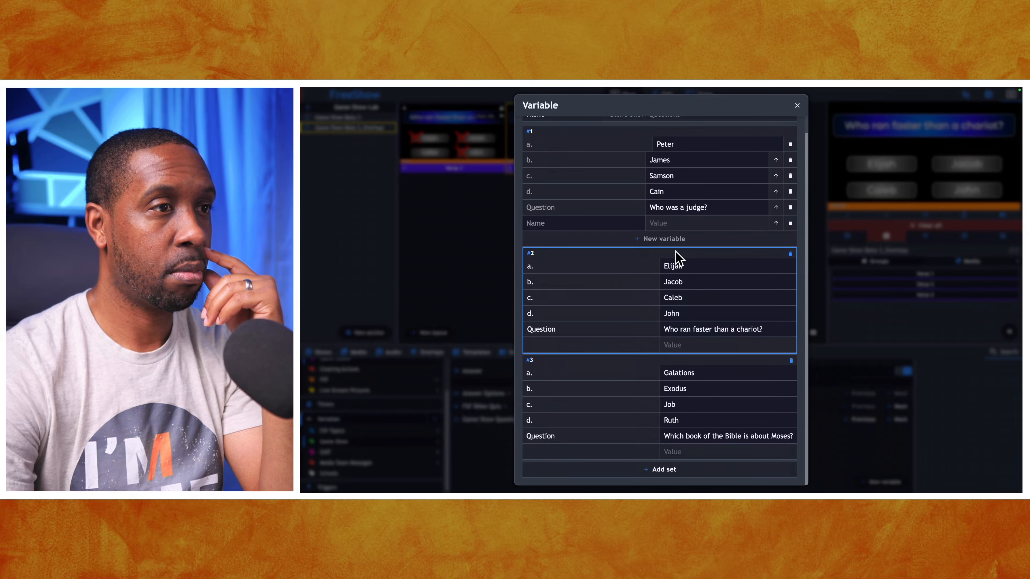
pyautogui.scroll(1, 678, 258)
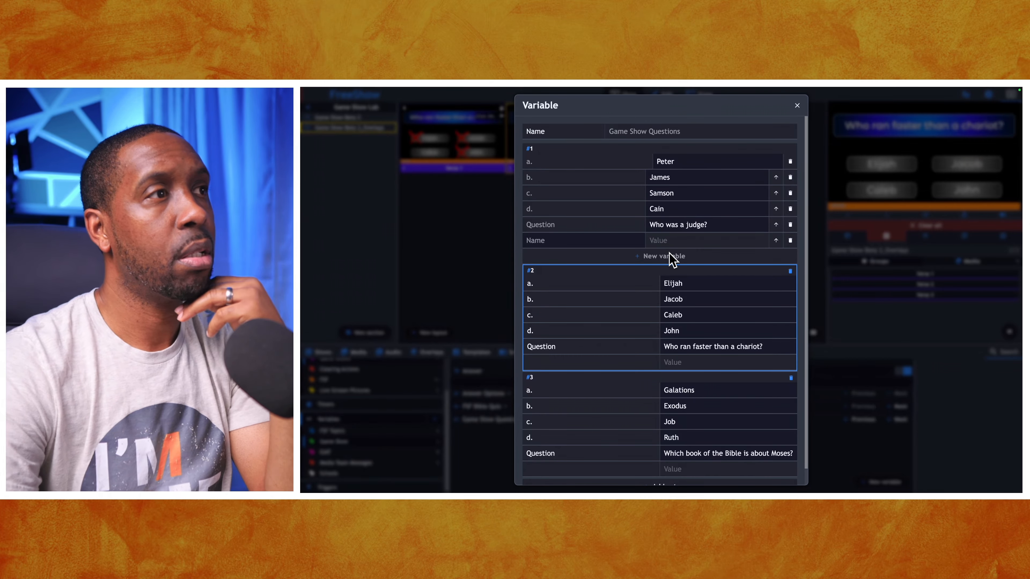
pyautogui.click(791, 241)
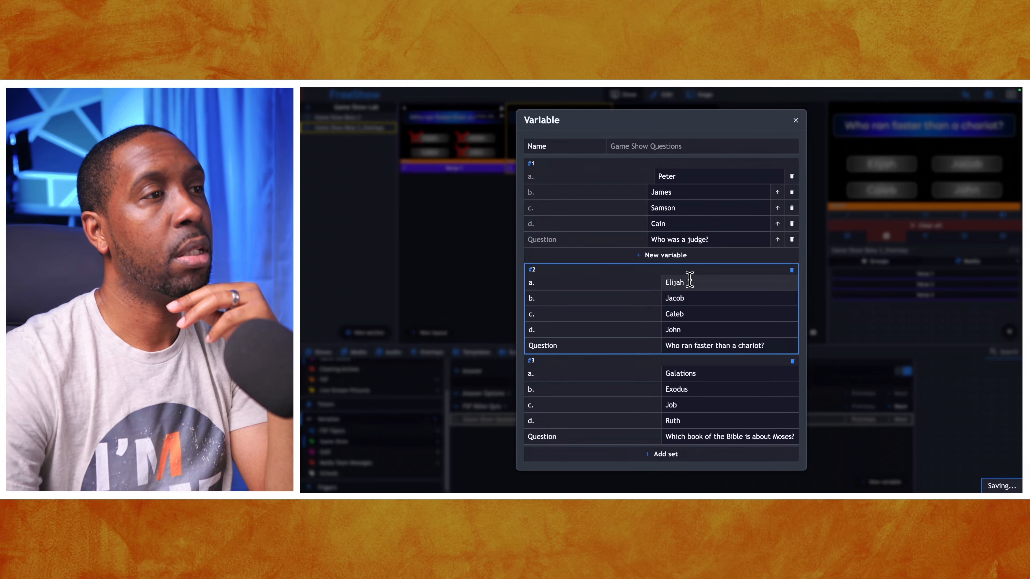
# Add a fourth set to Game Show Questions with answers Peter, James, Samson and Cain and the question "Who was a judge?".
pyautogui.click(665, 455)
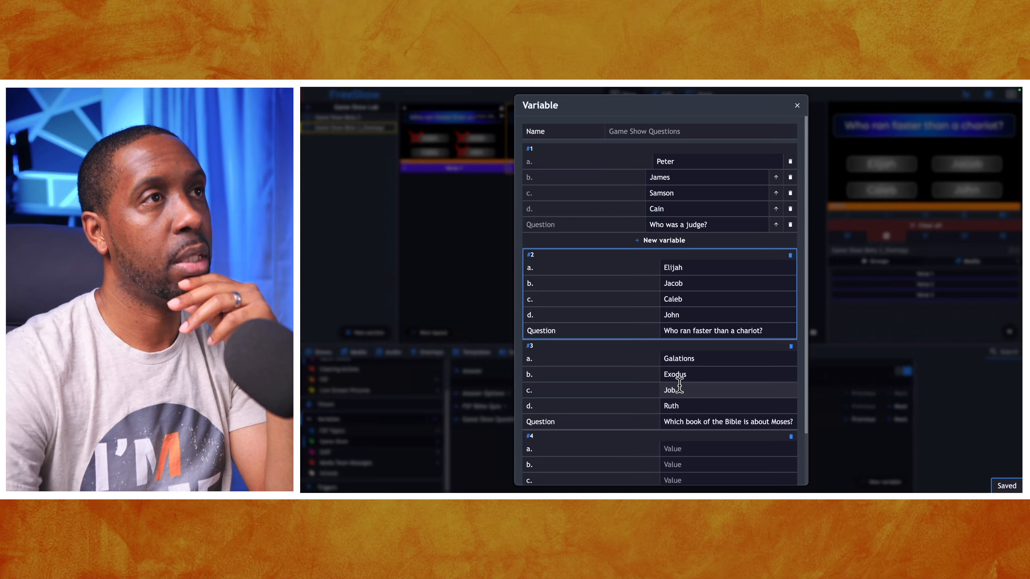
pyautogui.scroll(-2, 679, 385)
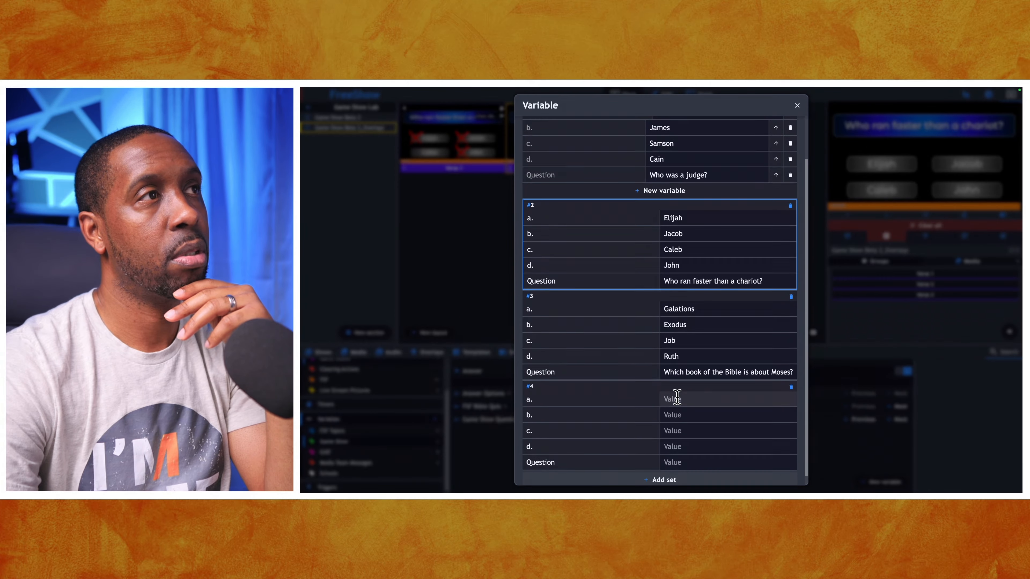
pyautogui.scroll(1, 676, 396)
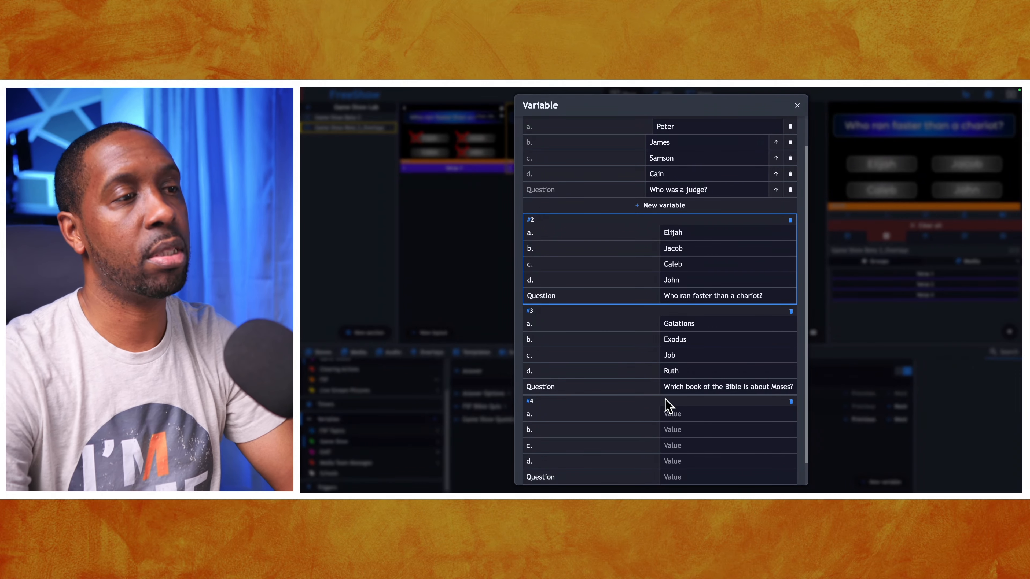
pyautogui.click(675, 413)
pyautogui.write('Peter')
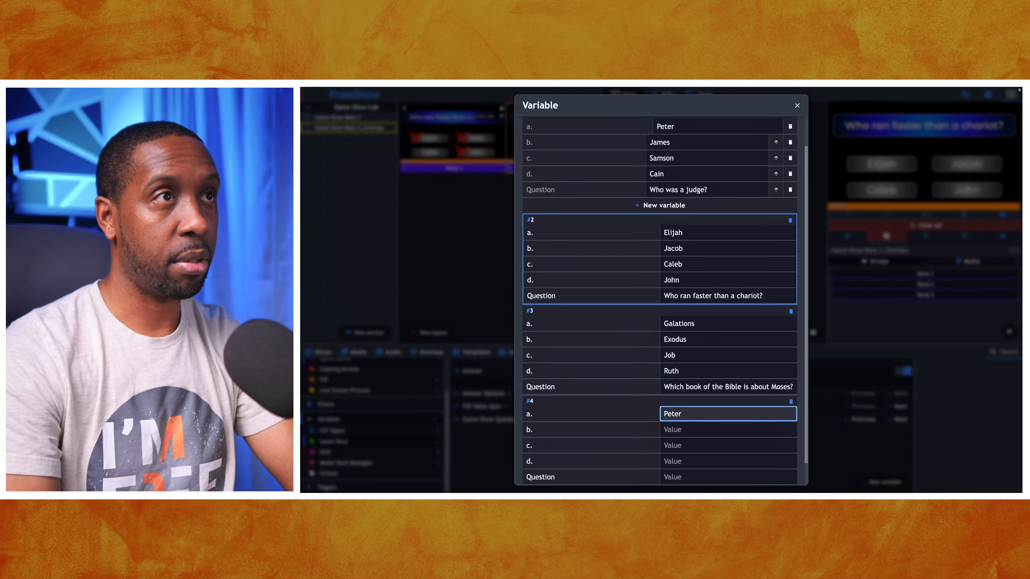
pyautogui.press('Tab')
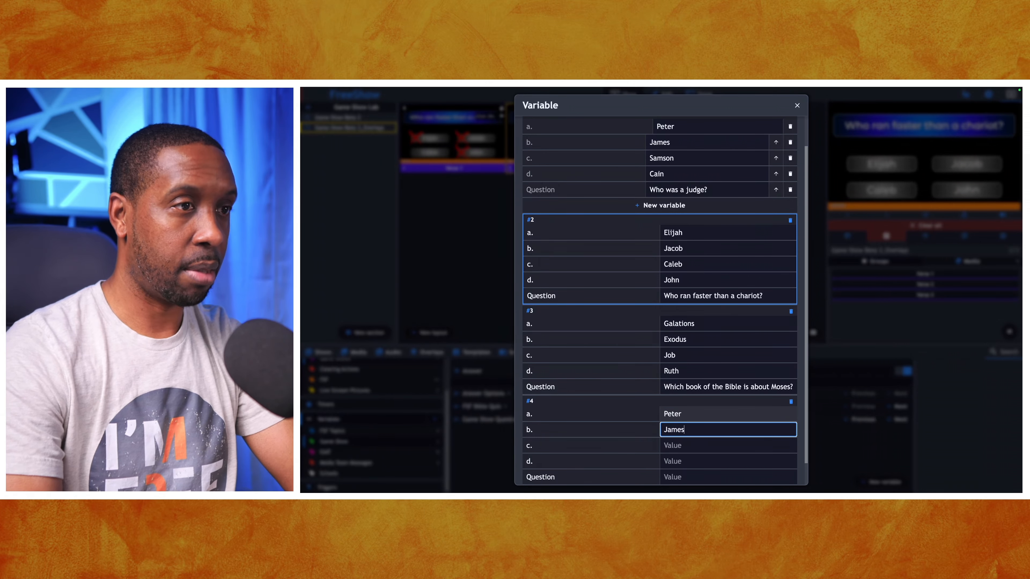
pyautogui.press('Tab')
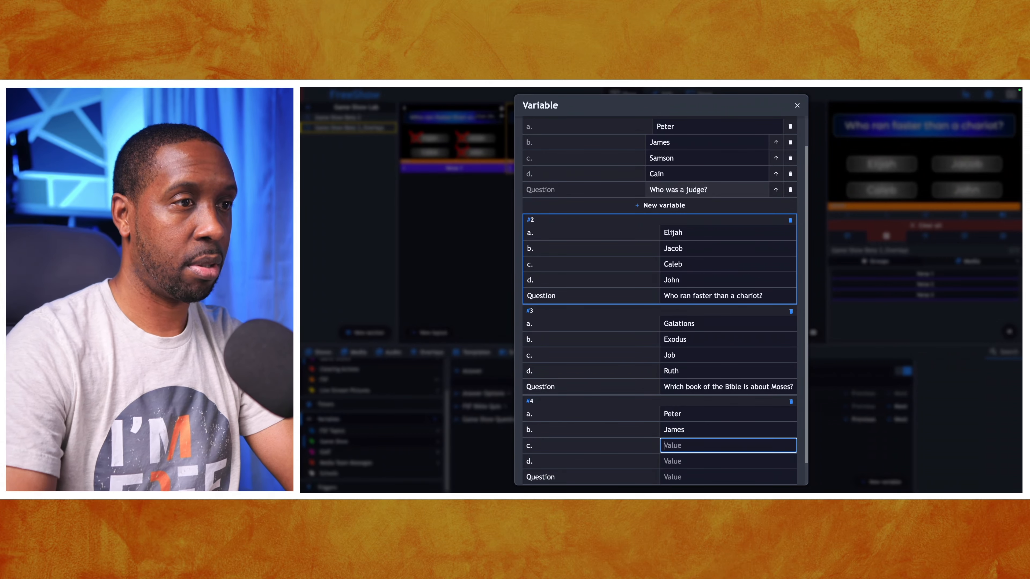
pyautogui.press('Tab')
pyautogui.press('Tab')
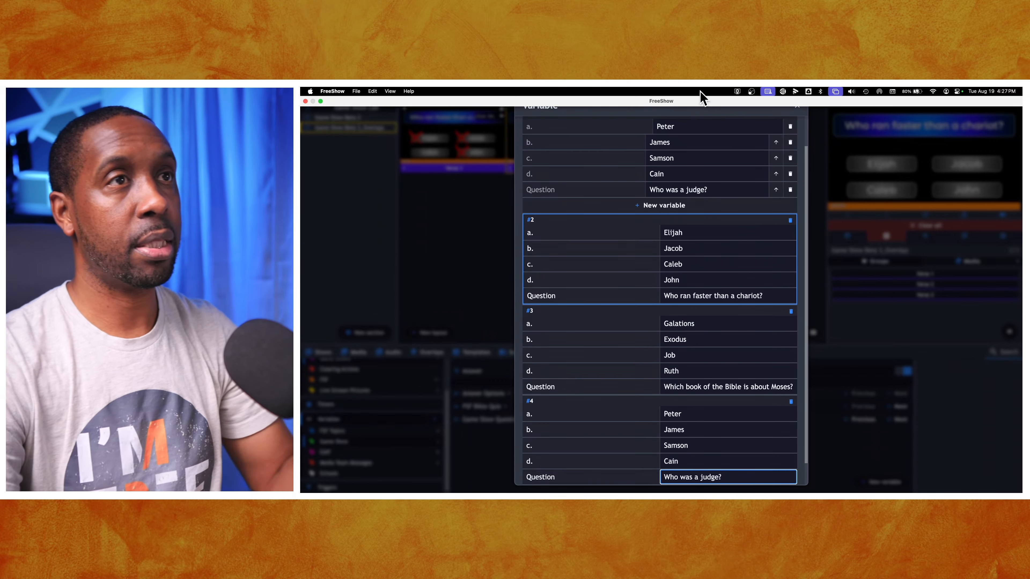
# Clear the values of answers a, b, c and d in the first Game Show Questions set.
pyautogui.doubleClick(703, 125)
pyautogui.press('BackSpace')
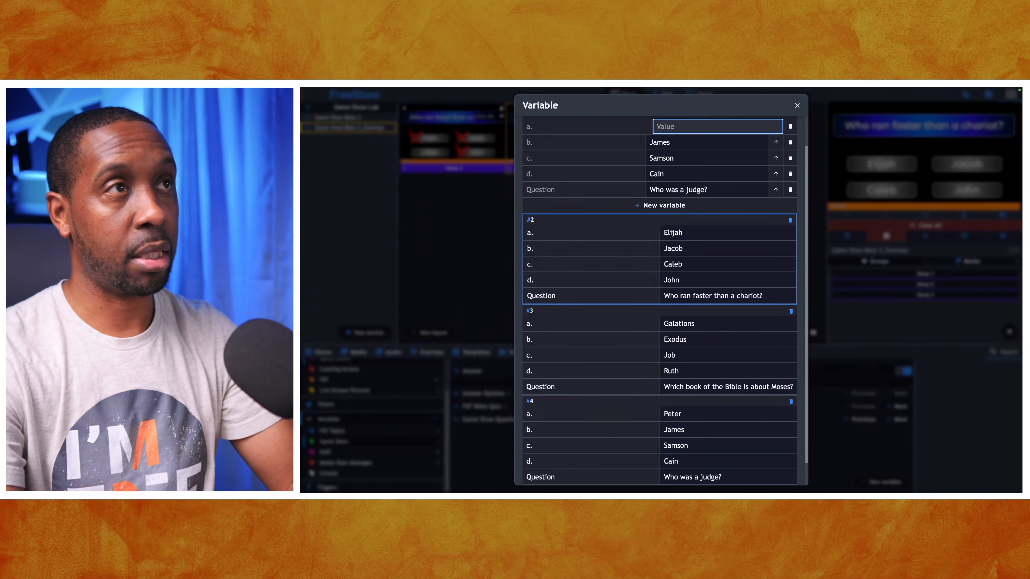
pyautogui.click(689, 143)
pyautogui.press('BackSpace')
pyautogui.doubleClick(679, 158)
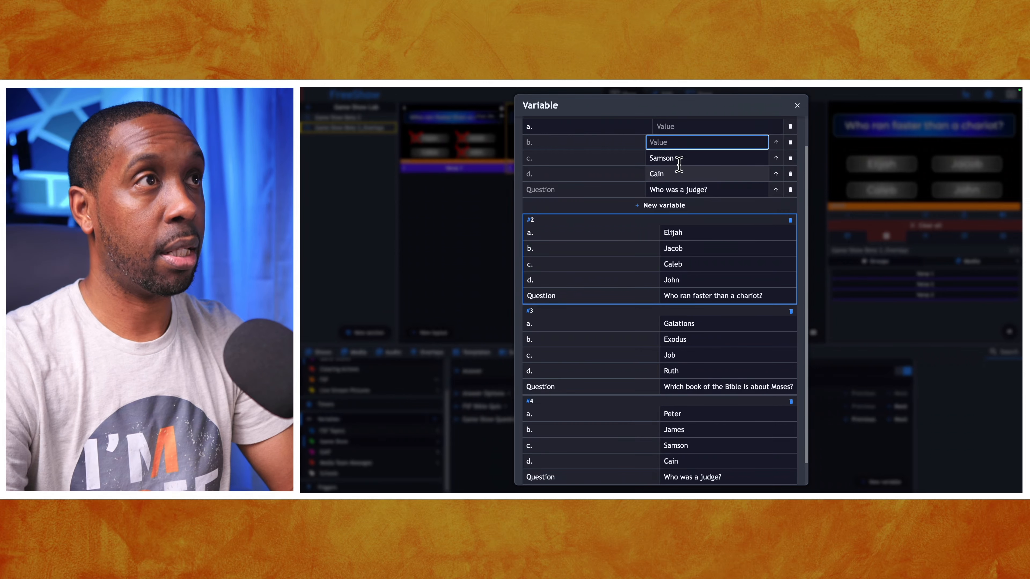
pyautogui.press('BackSpace')
pyautogui.doubleClick(678, 174)
pyautogui.press('BackSpace')
# Set the first set's Question to "Are you ready to get started?" and close the variable editor.
pyautogui.click(683, 188)
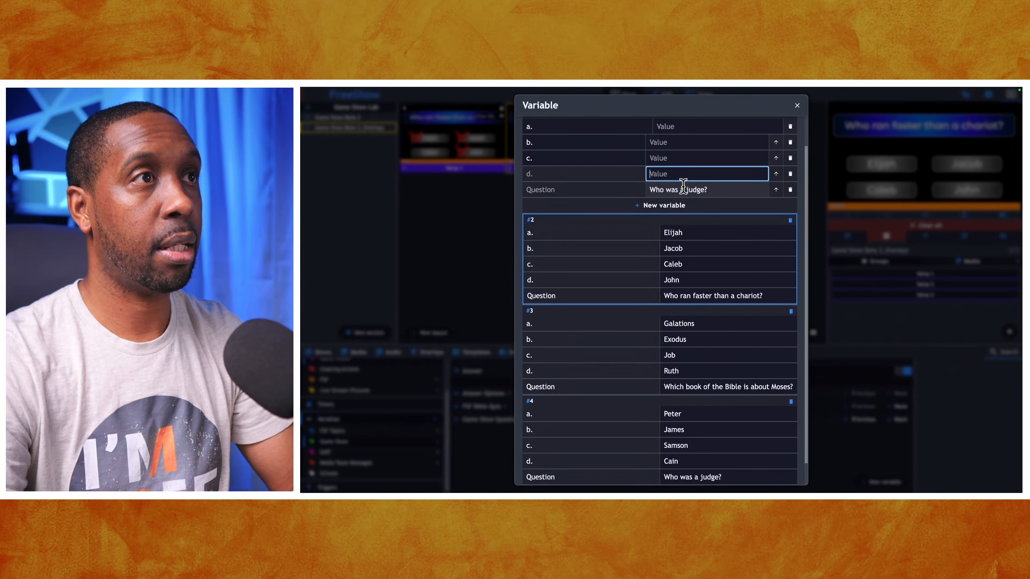
pyautogui.tripleClick(683, 188)
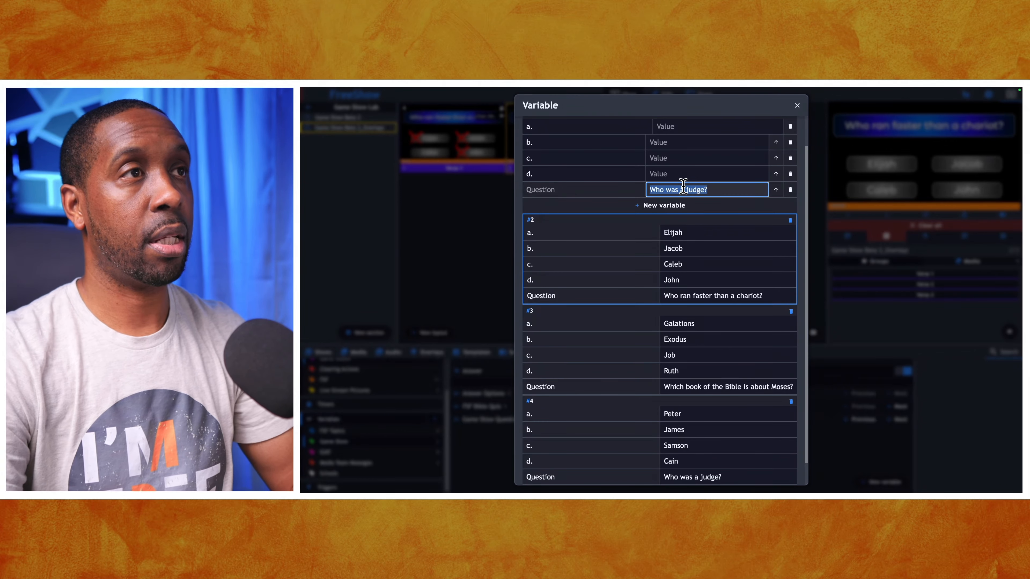
pyautogui.write('are')
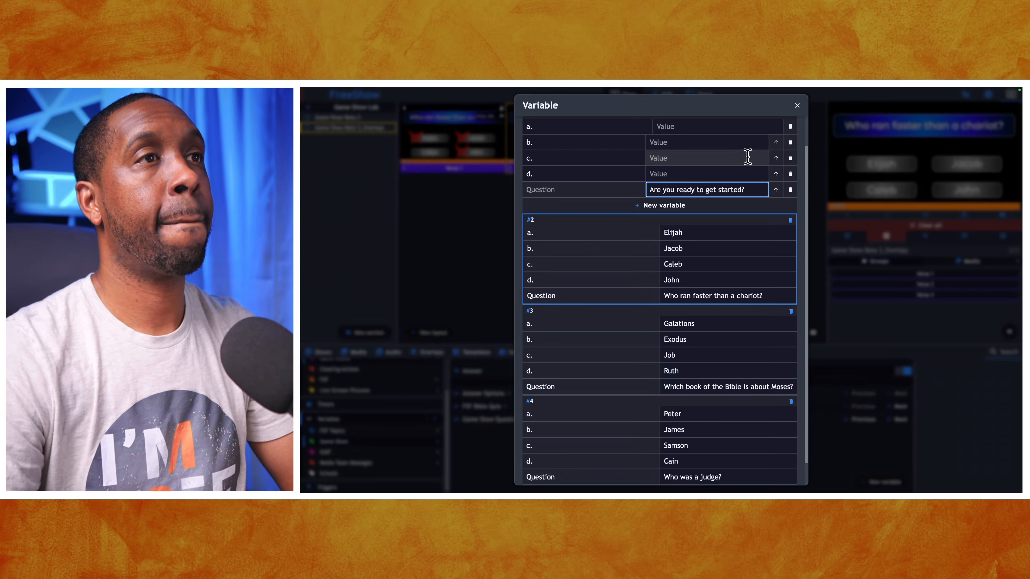
pyautogui.click(797, 109)
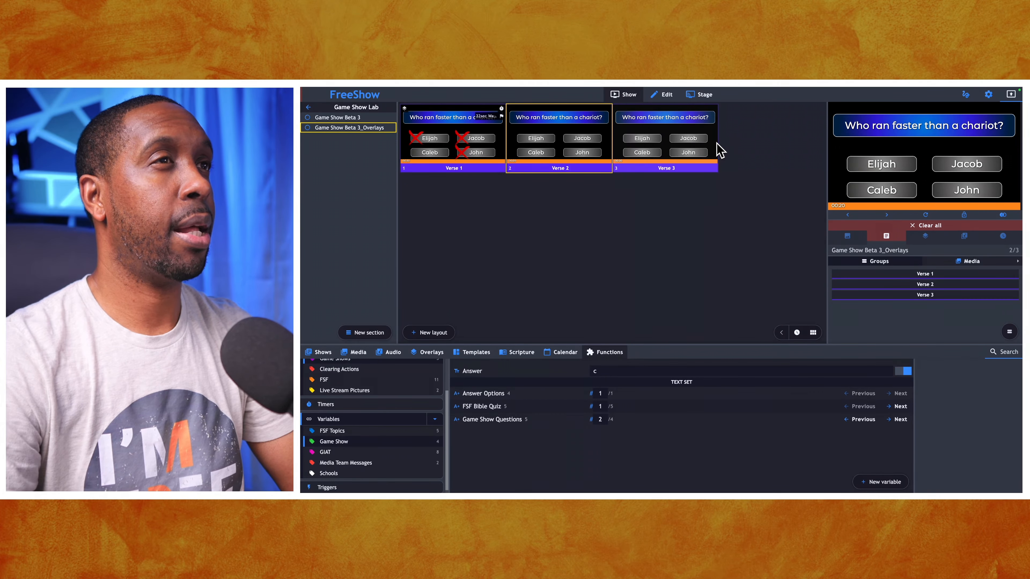
# Duplicate the Verse 3 slide and strip the X overlays and attached actions from the Verse 1 slide, clearing the output.
pyautogui.rightClick(692, 140)
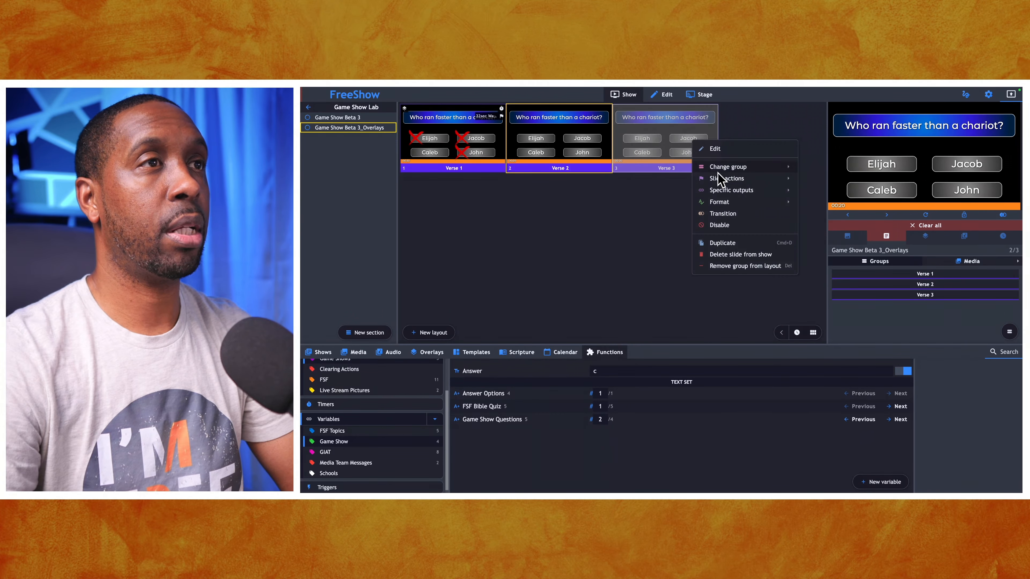
pyautogui.click(725, 244)
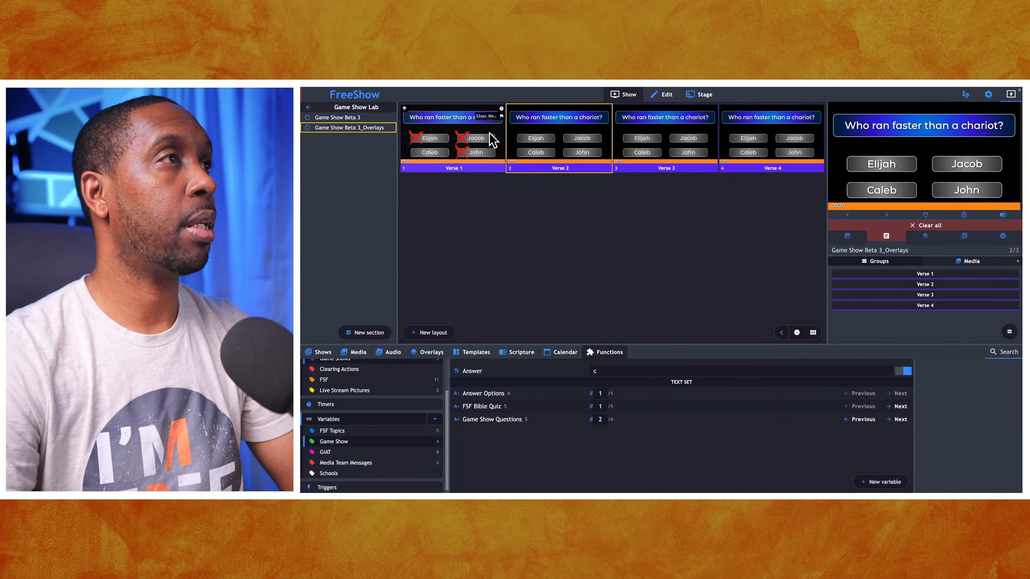
pyautogui.click(482, 147)
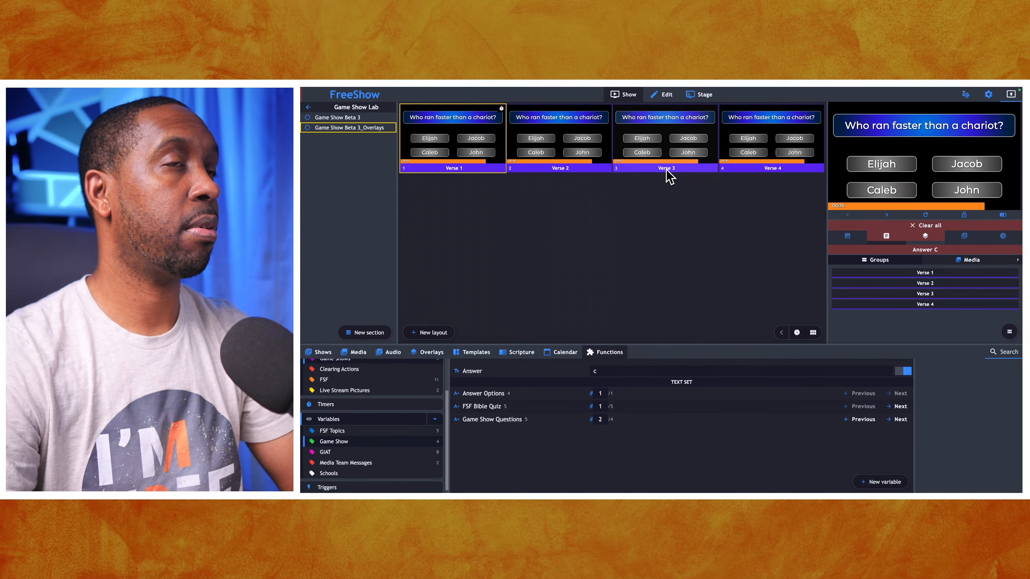
pyautogui.click(897, 226)
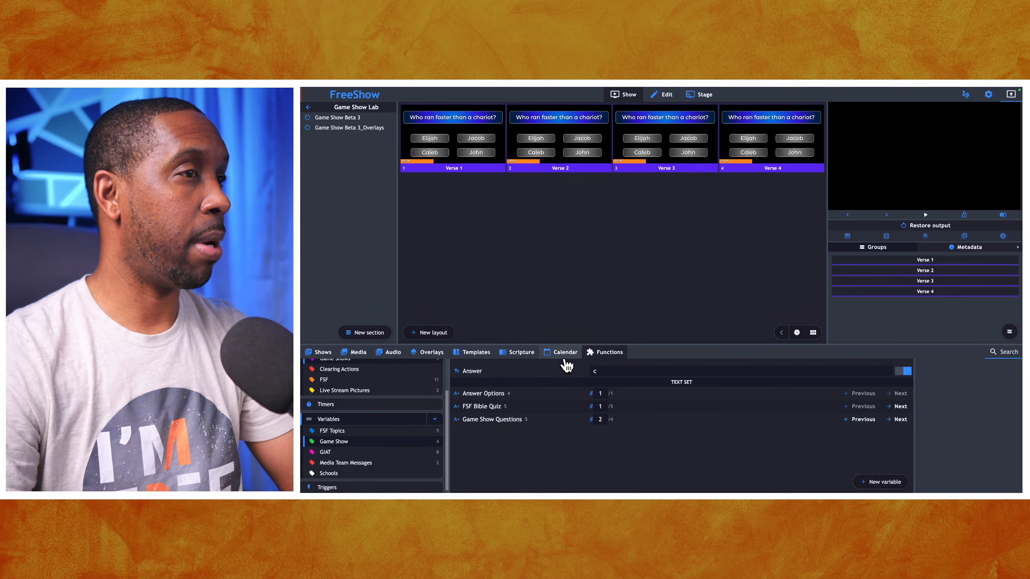
# Duplicate the Game Show A action in the Game Shows actions and rename the copy Game Show B.
pyautogui.scroll(3, 356, 397)
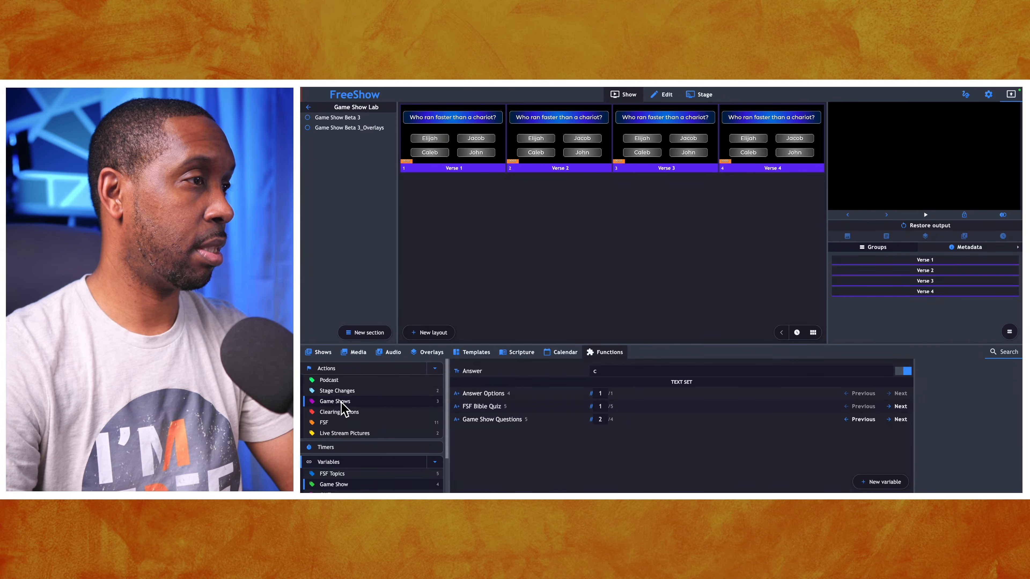
pyautogui.click(341, 402)
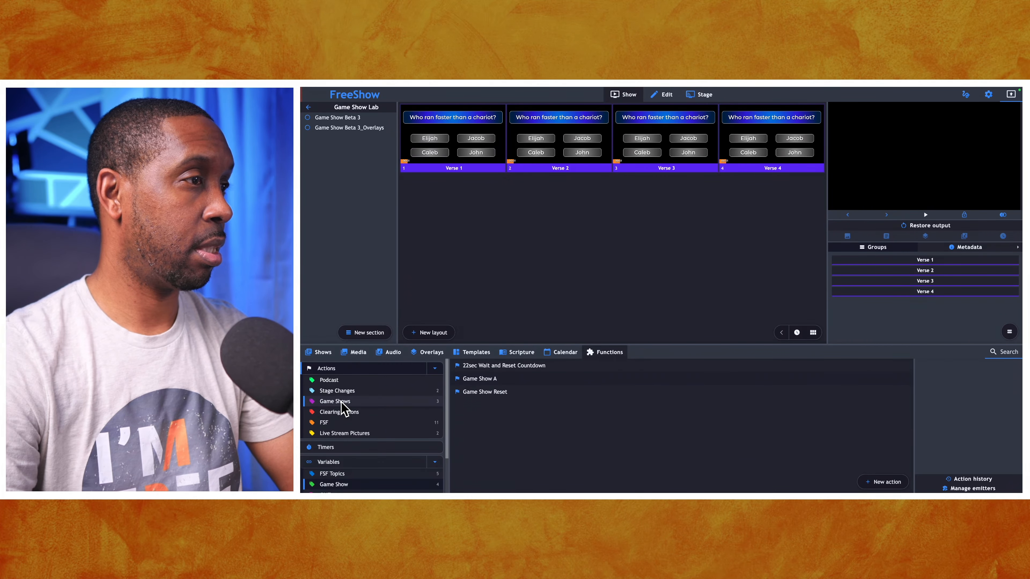
pyautogui.rightClick(490, 384)
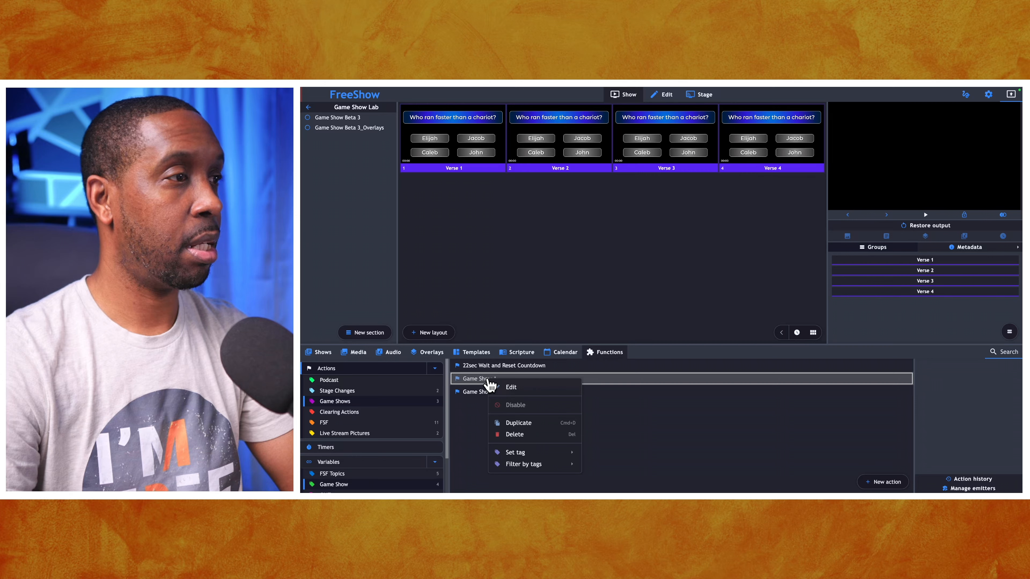
pyautogui.click(509, 424)
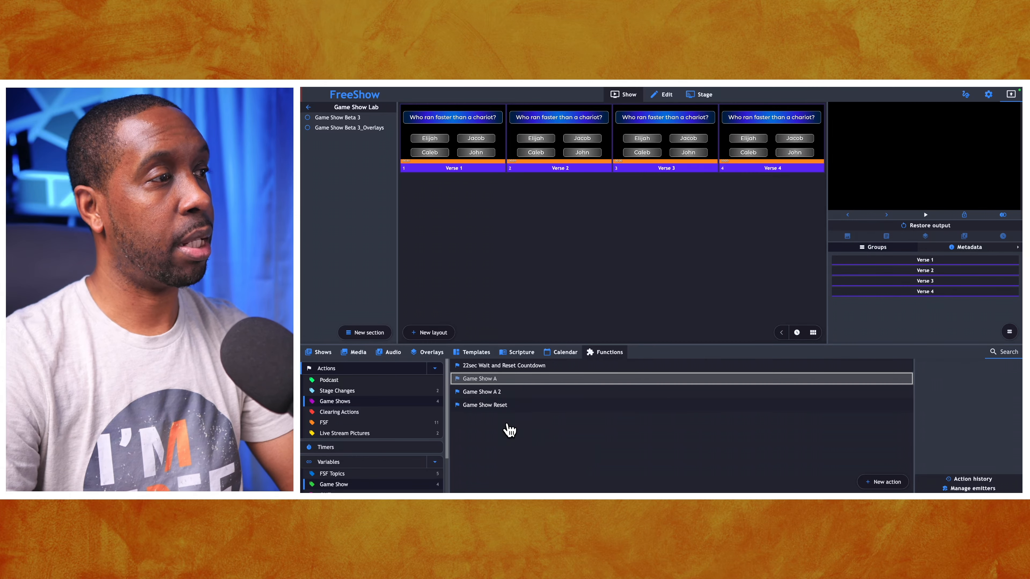
pyautogui.rightClick(494, 394)
pyautogui.click(520, 304)
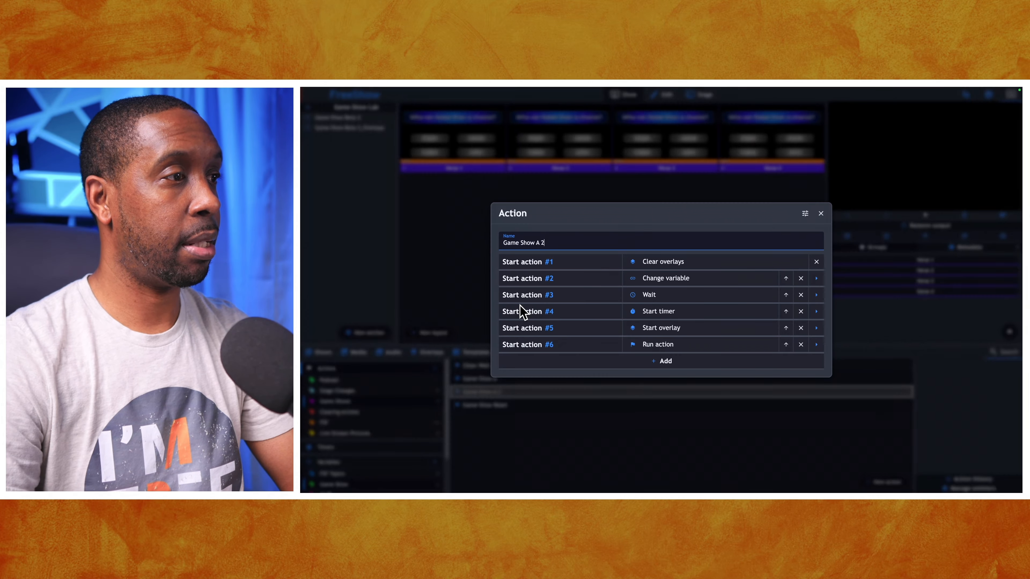
pyautogui.press('BackSpace')
pyautogui.press('BackSpace')
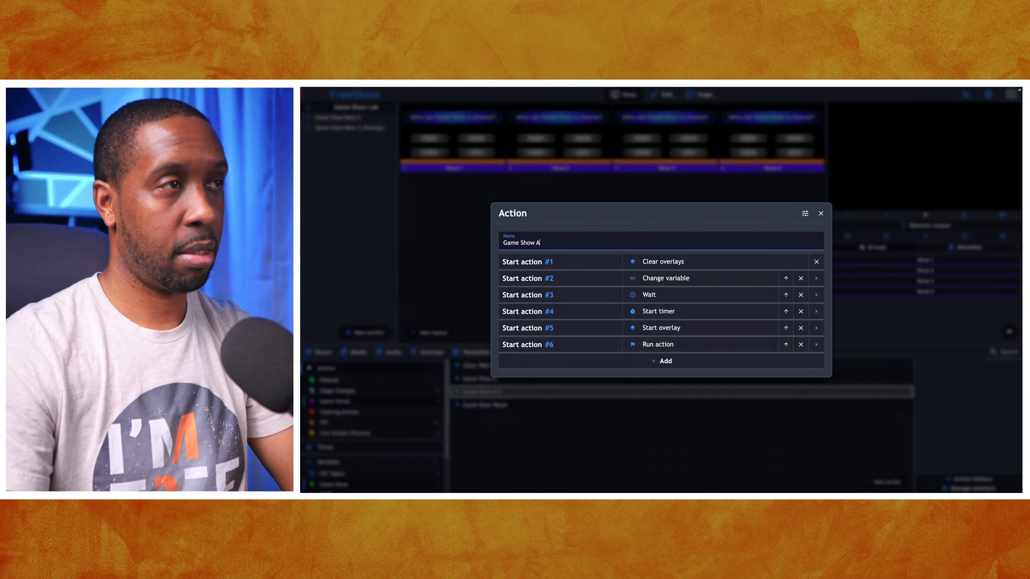
pyautogui.write('B')
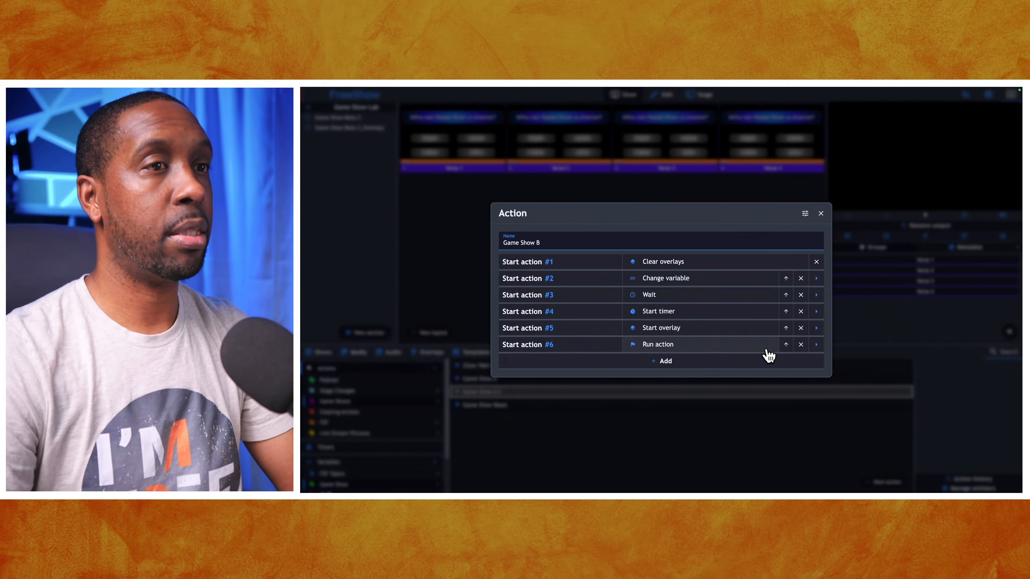
# Set the overlay that Game Show B's fifth start action starts to Answer B, and close the action.
pyautogui.click(815, 345)
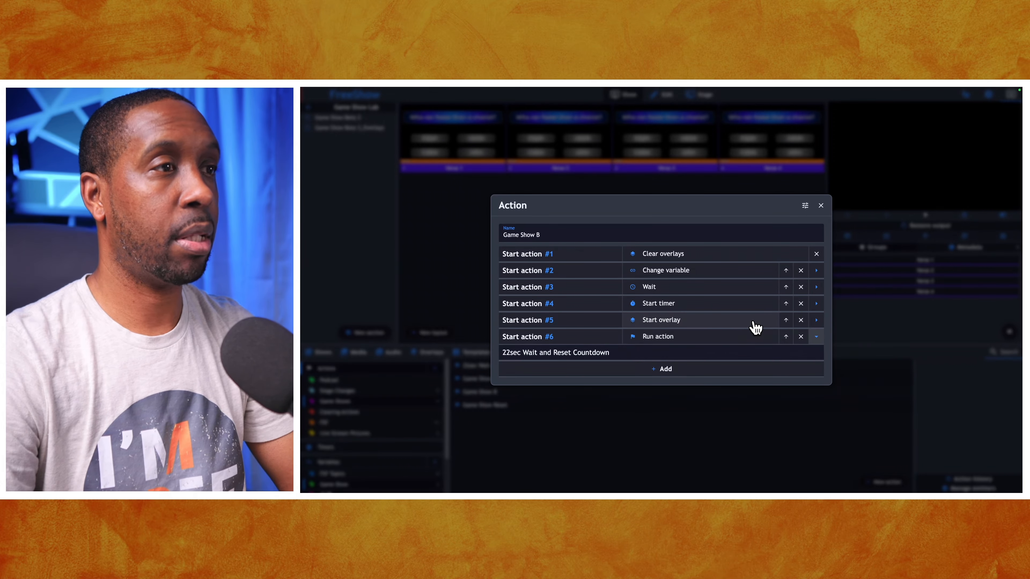
pyautogui.click(816, 320)
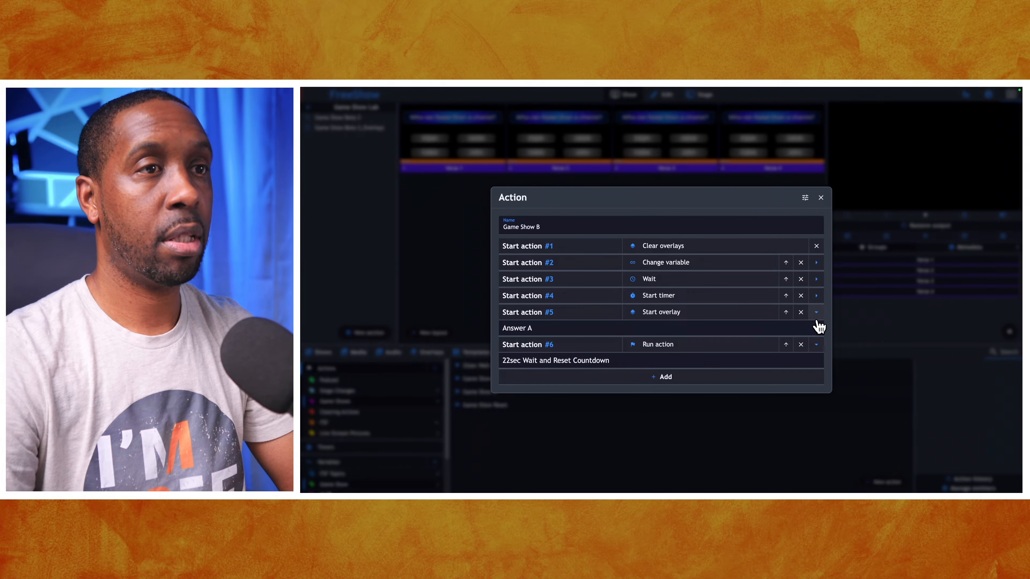
pyautogui.click(545, 329)
pyautogui.click(532, 357)
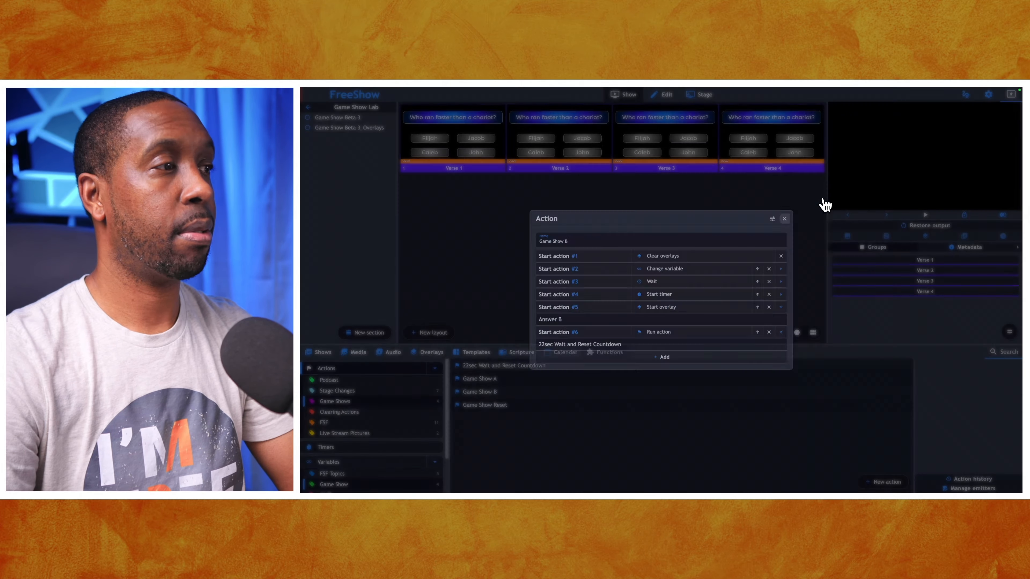
pyautogui.click(821, 199)
# Duplicate the Game Show B action, and duplicate the resulting copy once more.
pyautogui.rightClick(506, 395)
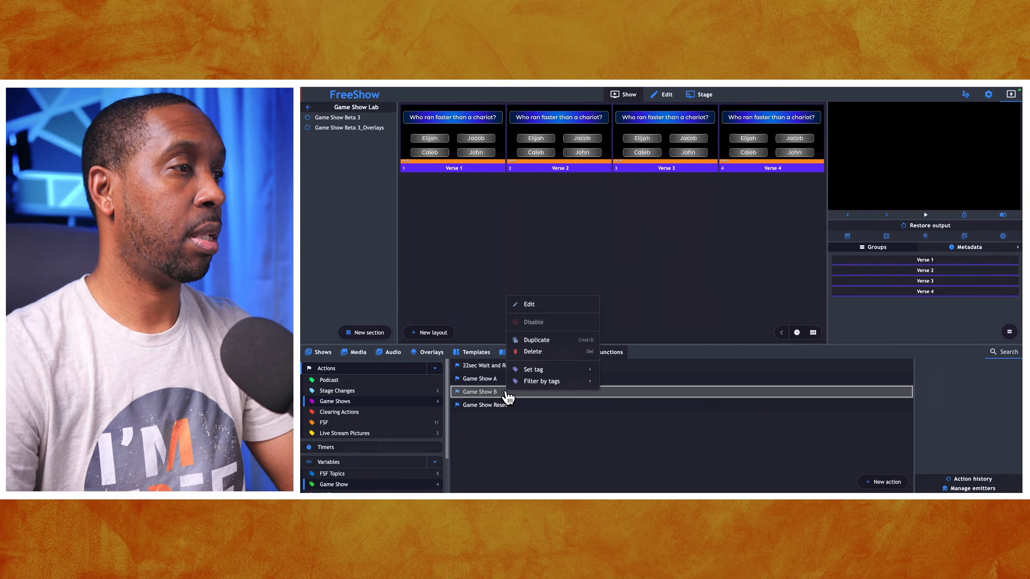
pyautogui.click(537, 341)
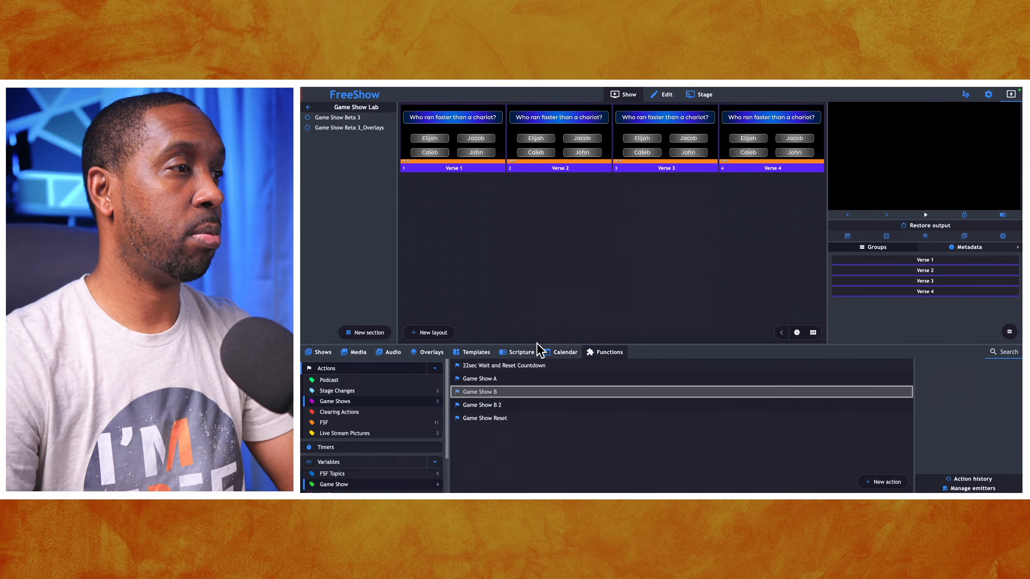
pyautogui.rightClick(505, 407)
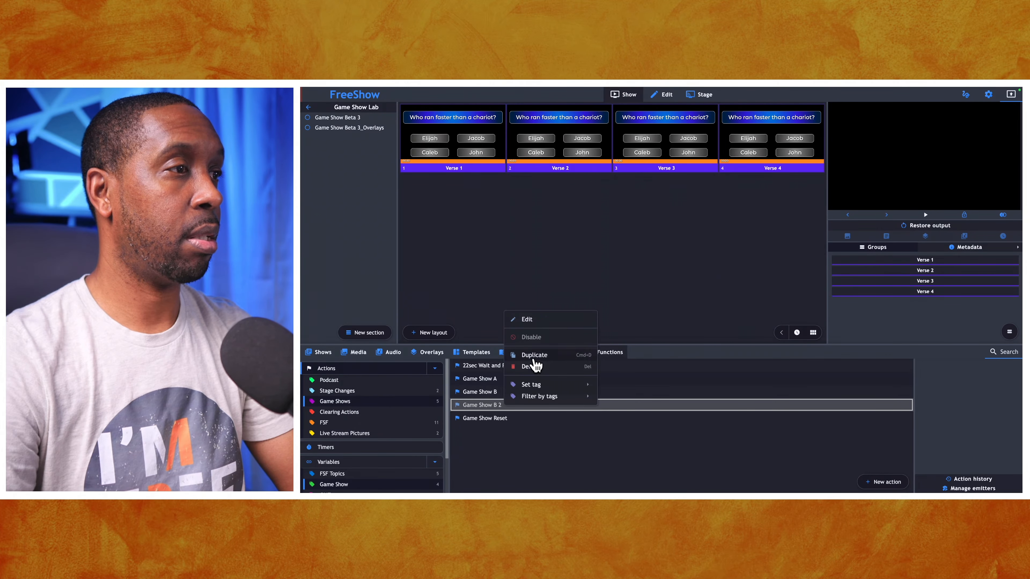
pyautogui.click(536, 356)
# Rename the Game Show B 2 action as Game Show C.
pyautogui.rightClick(502, 406)
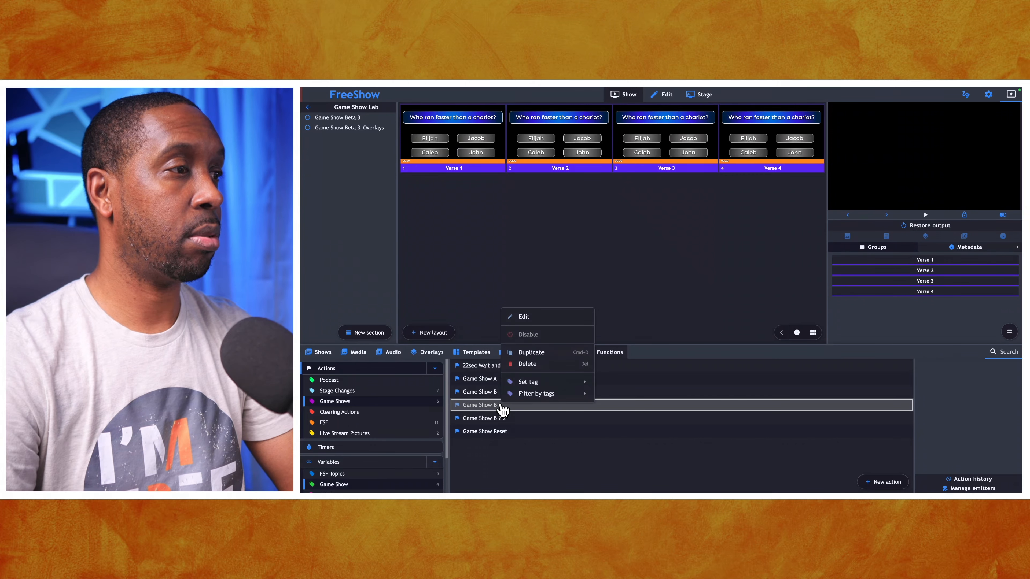
pyautogui.click(523, 316)
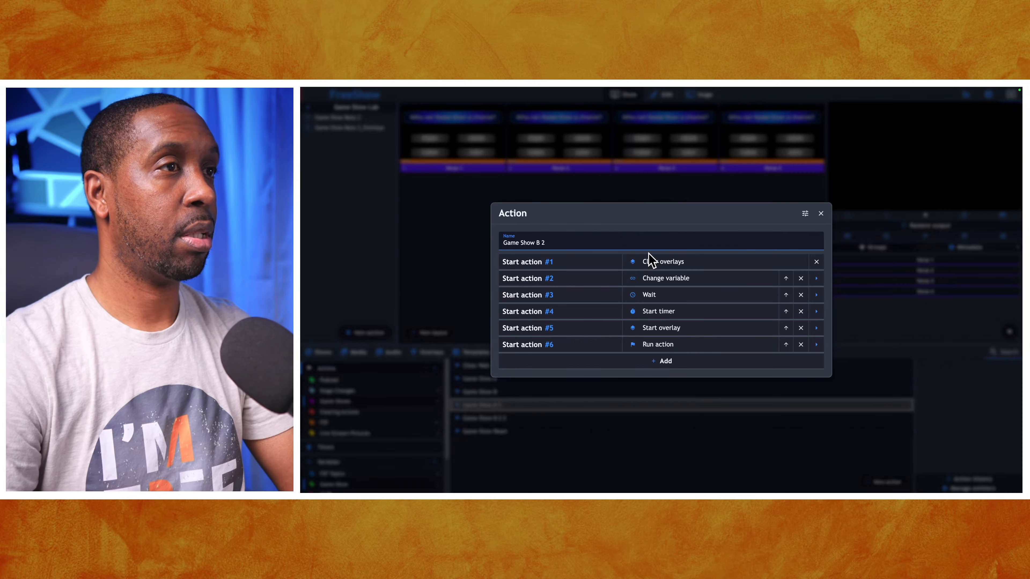
pyautogui.press('BackSpace')
pyautogui.press('BackSpace')
pyautogui.press('BackSpace')
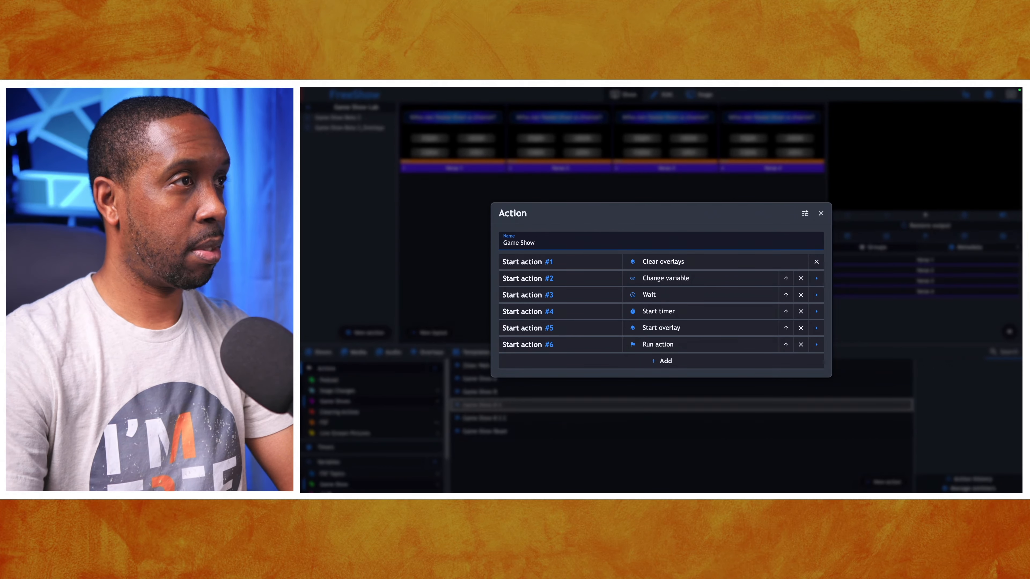
pyautogui.write('C')
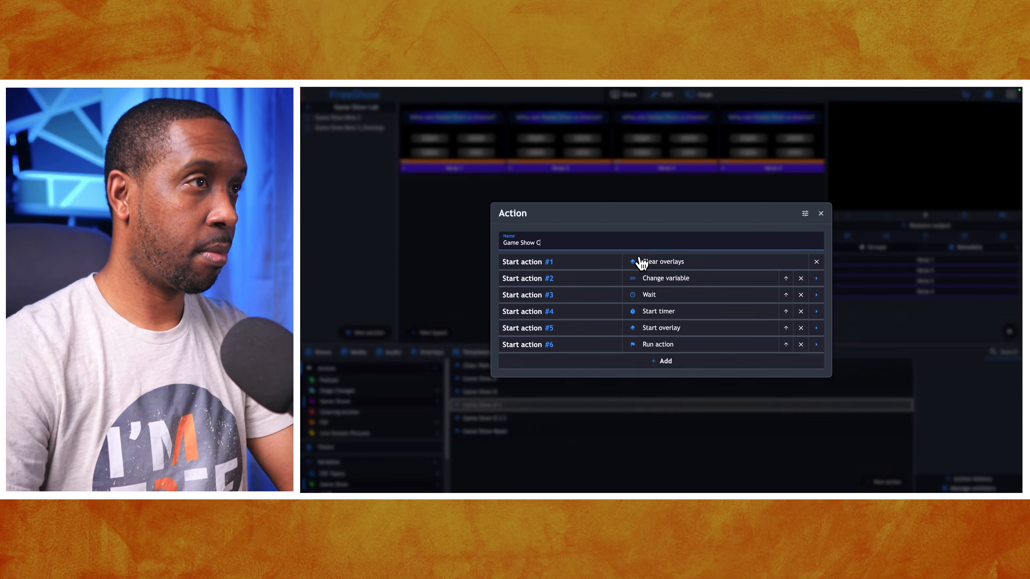
# Set Game Show C's Start overlay action to Answer C, and close the action.
pyautogui.click(815, 327)
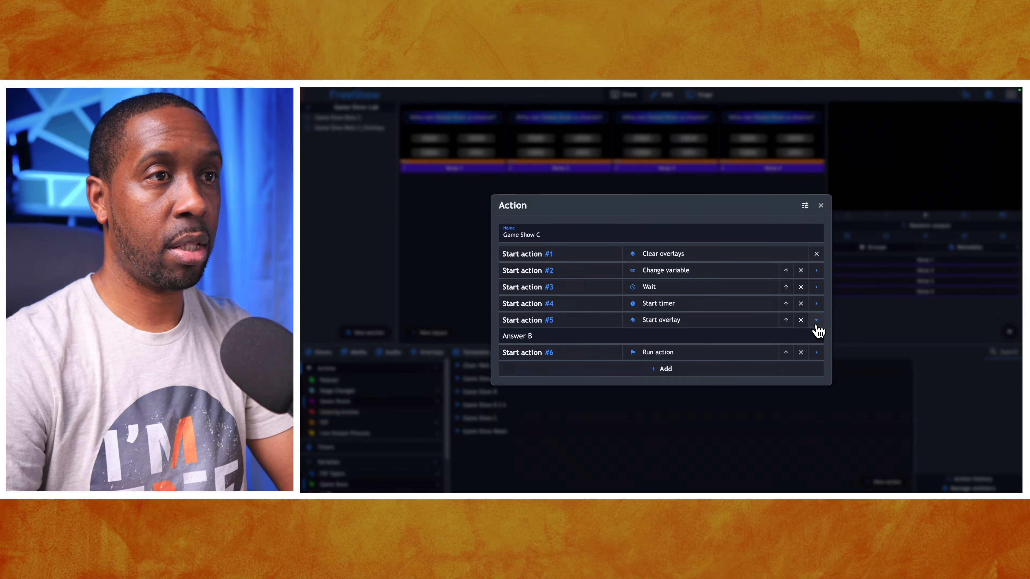
pyautogui.click(564, 340)
pyautogui.click(534, 373)
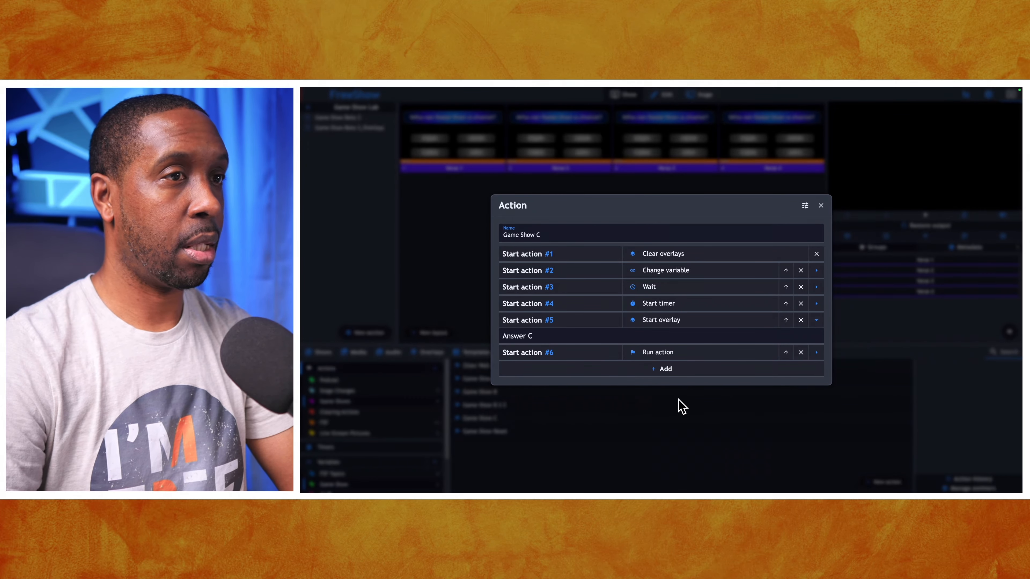
pyautogui.click(821, 206)
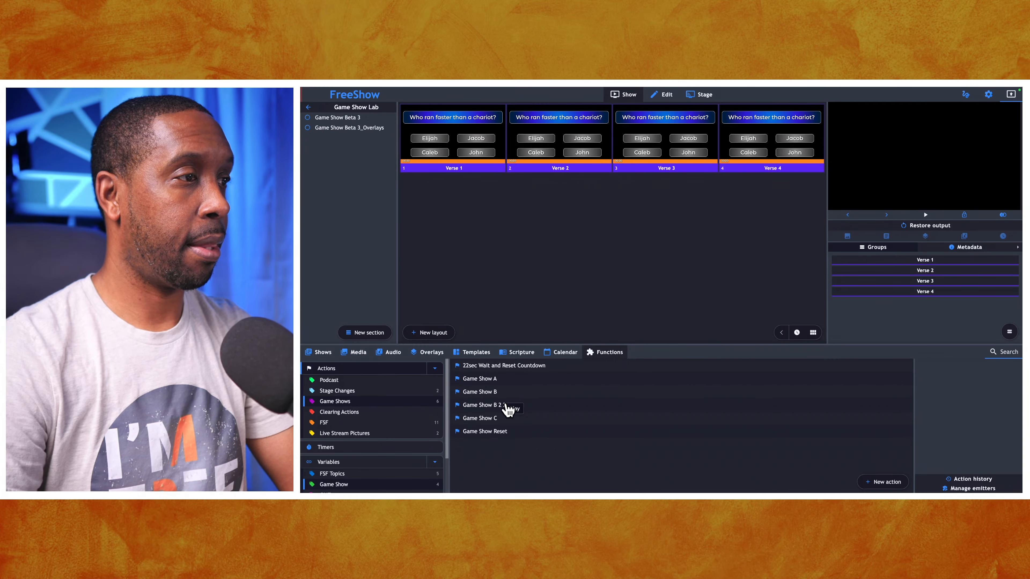
# Rename the Game Show B 2 2 action as Game Show D.
pyautogui.rightClick(507, 410)
pyautogui.click(535, 323)
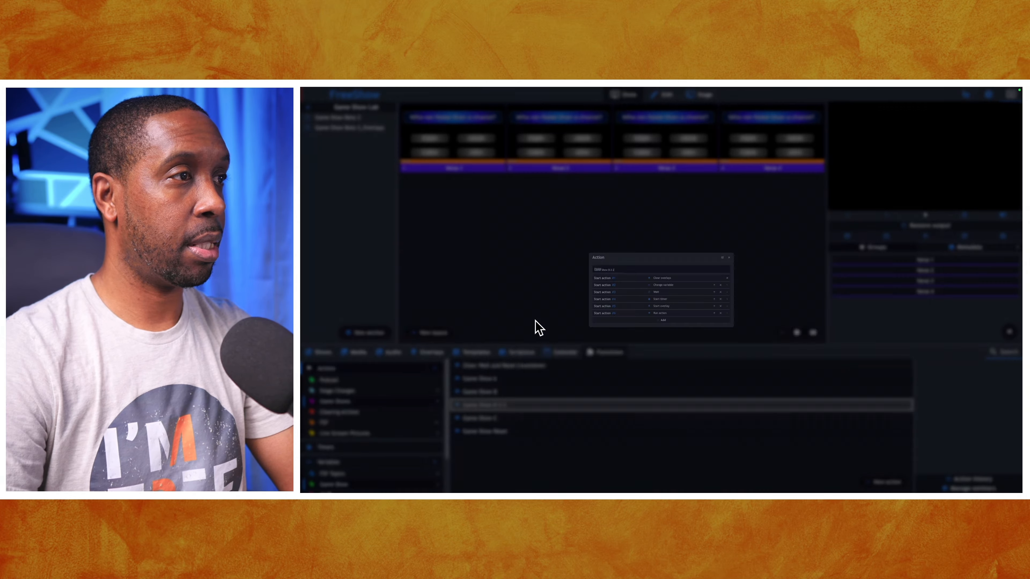
pyautogui.click(572, 239)
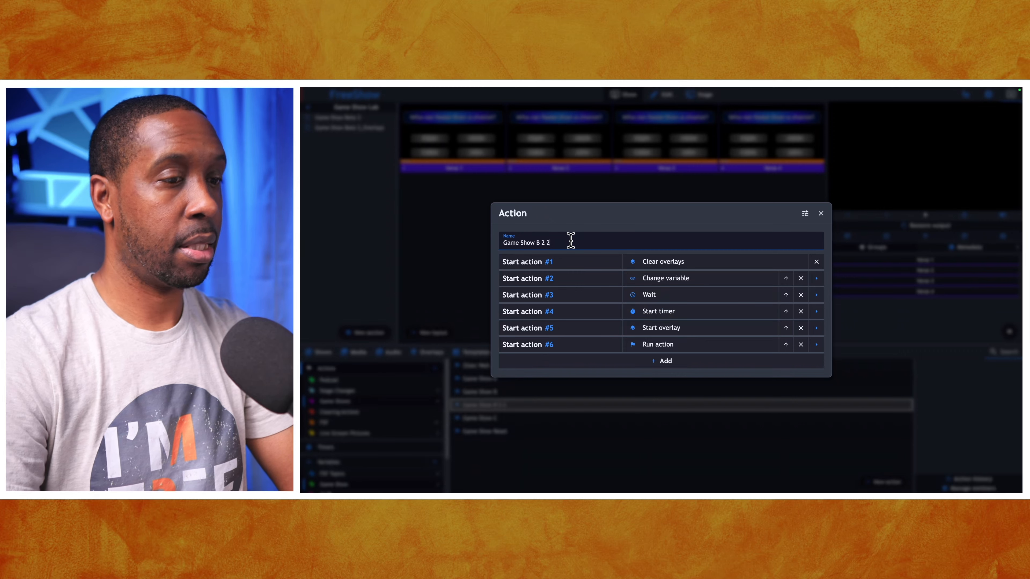
pyautogui.press('BackSpace')
pyautogui.press('BackSpace')
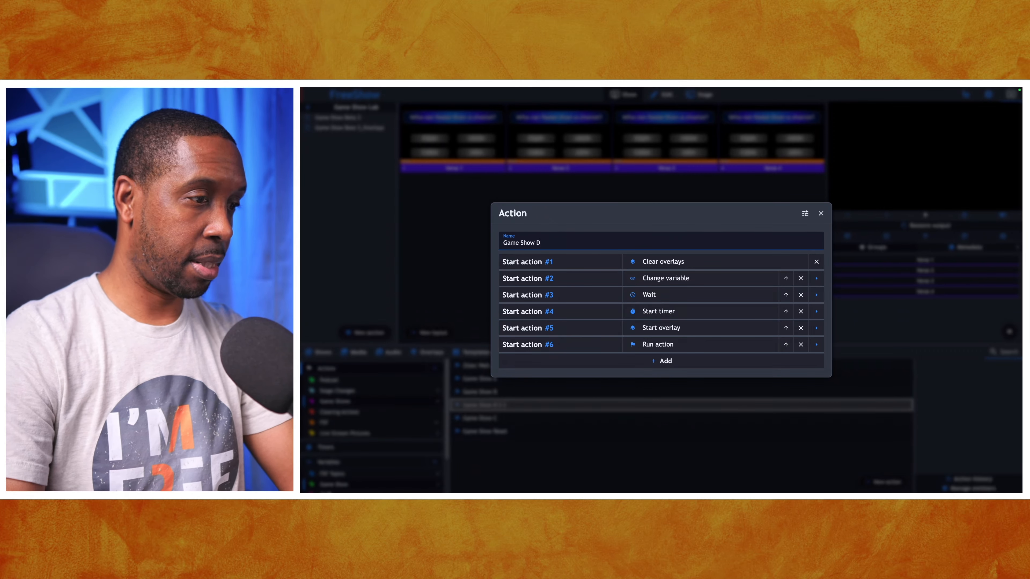
# Set Game Show D's Start overlay action to Answer D.
pyautogui.click(816, 327)
pyautogui.click(609, 340)
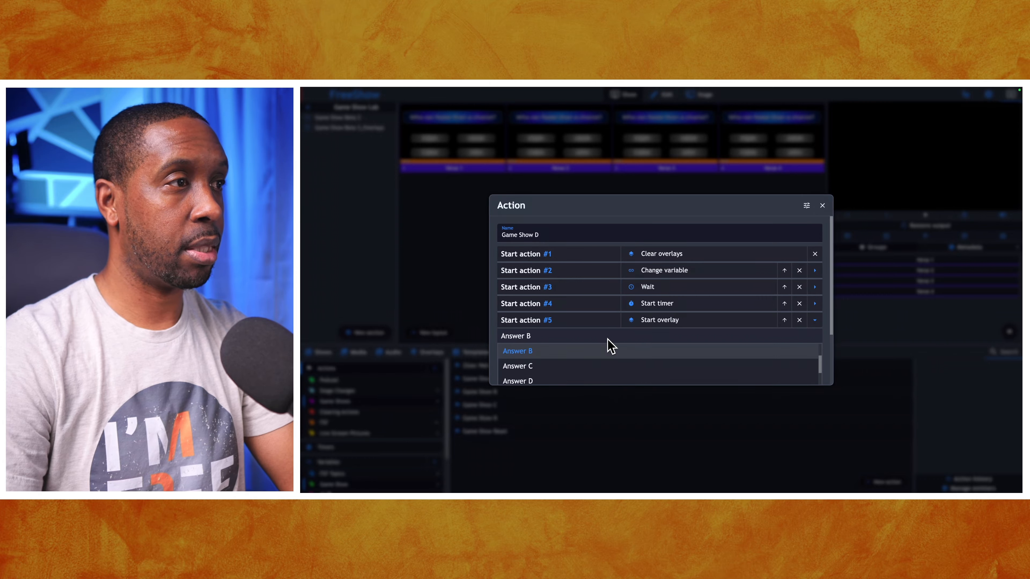
pyautogui.click(551, 380)
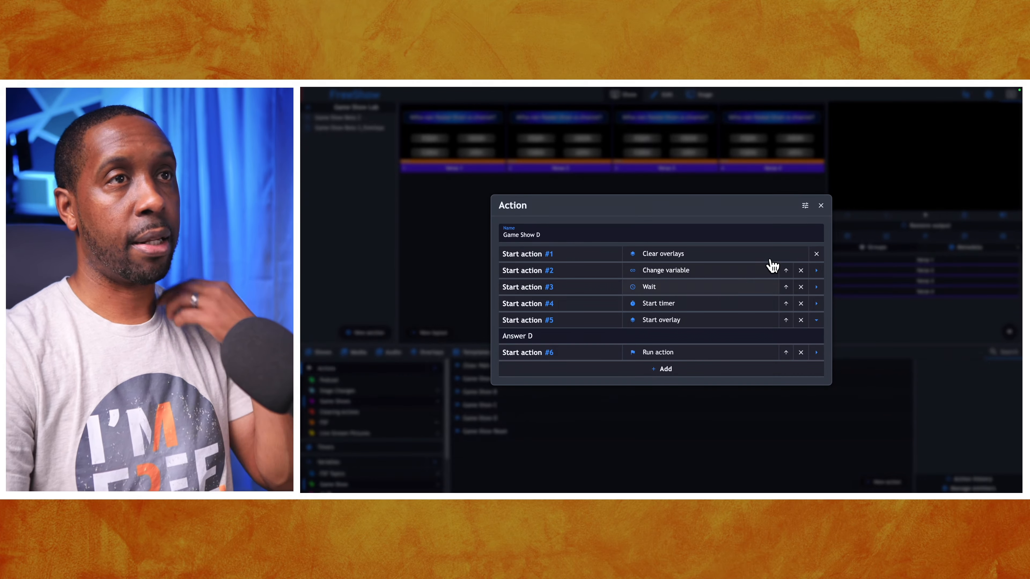
# Close the Game Show D action and delete the orange countdown bar and timer readout from the Verse 1 slide.
pyautogui.click(820, 206)
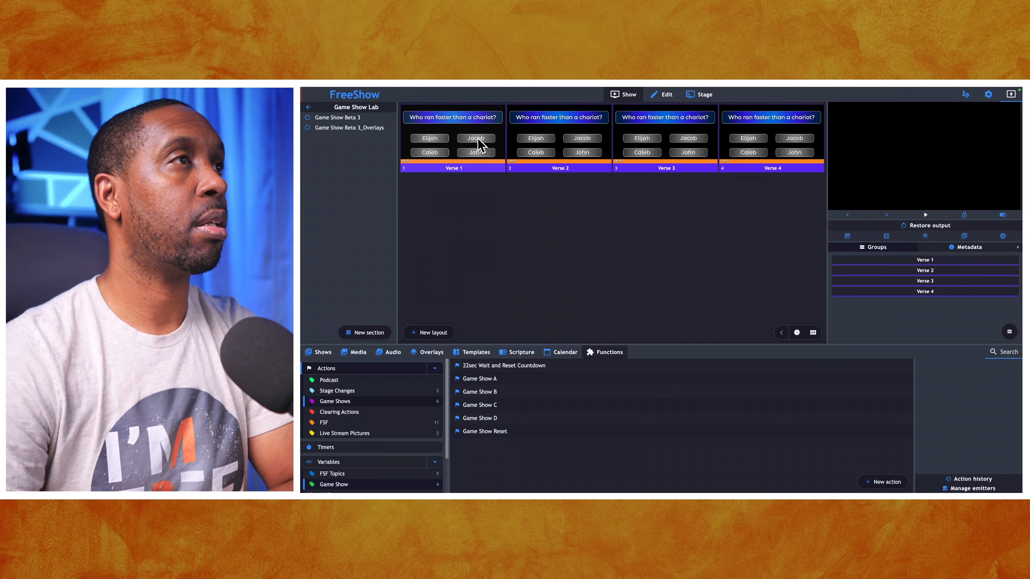
pyautogui.click(663, 93)
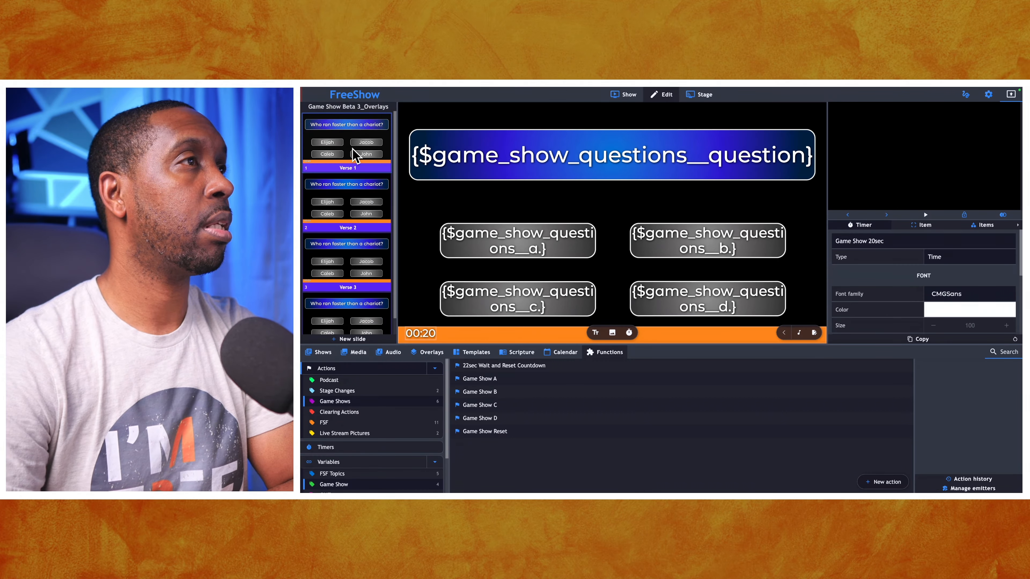
pyautogui.click(542, 330)
pyautogui.press('Delete')
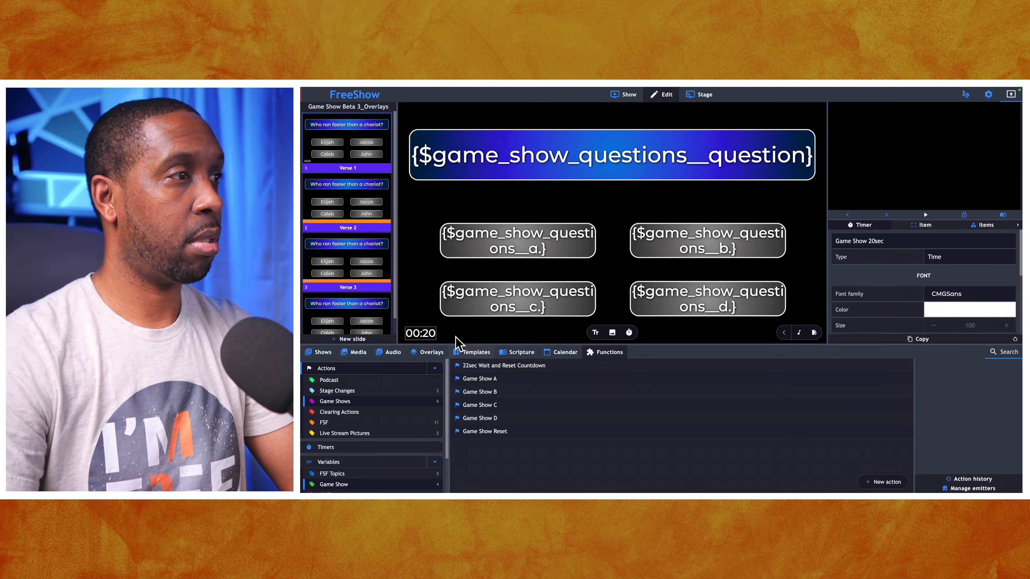
pyautogui.click(429, 330)
pyautogui.press('Delete')
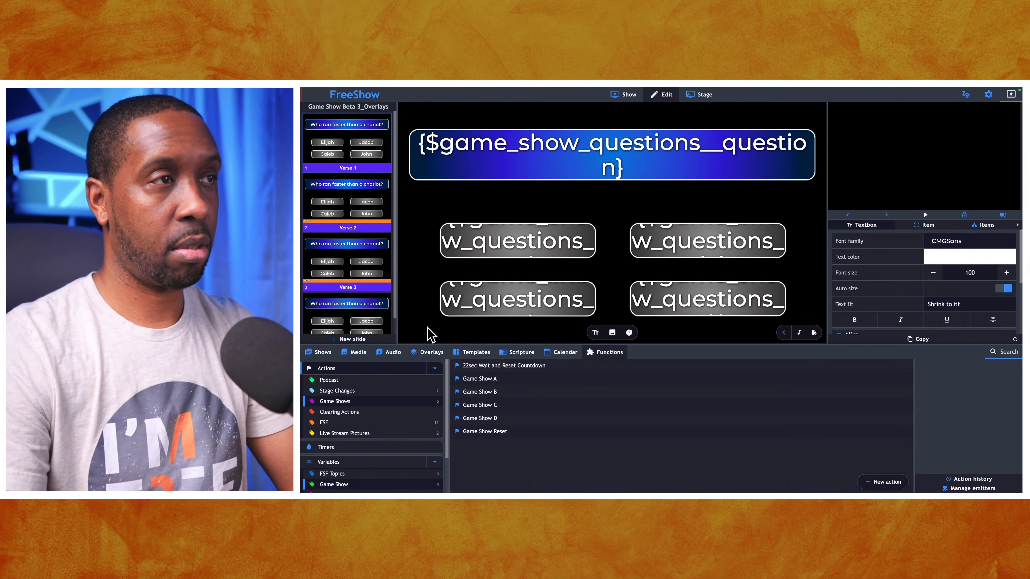
# Delete the a, b, c and d answer boxes from the Verse 1 slide and return to the slide overview.
pyautogui.click(536, 225)
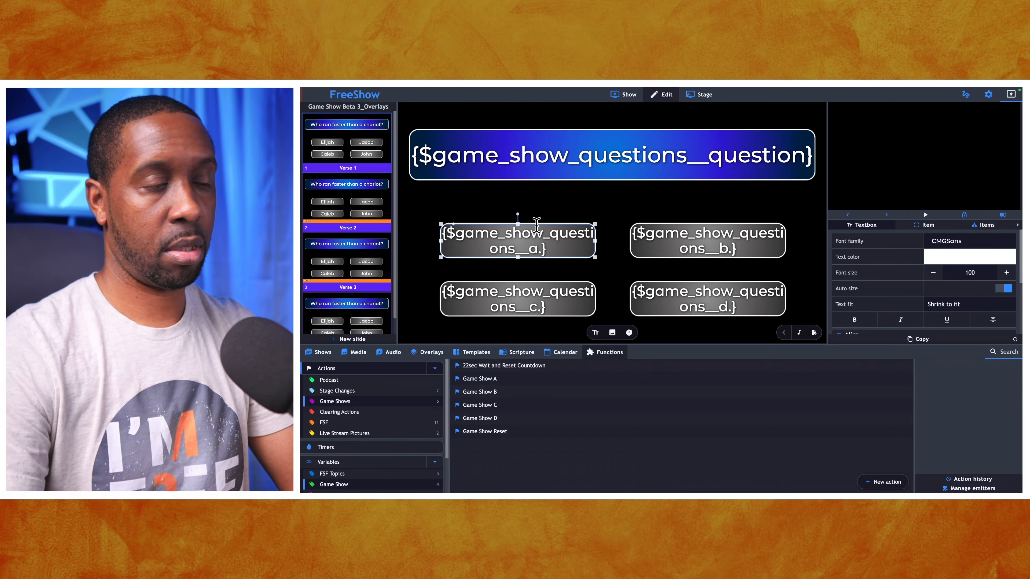
pyautogui.press('Delete')
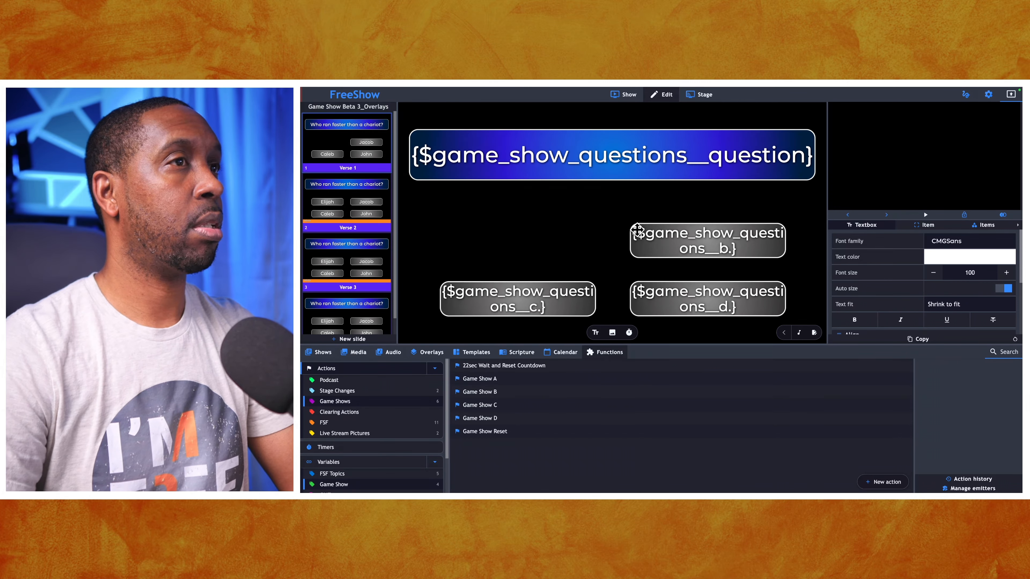
pyautogui.click(654, 223)
pyautogui.press('Delete')
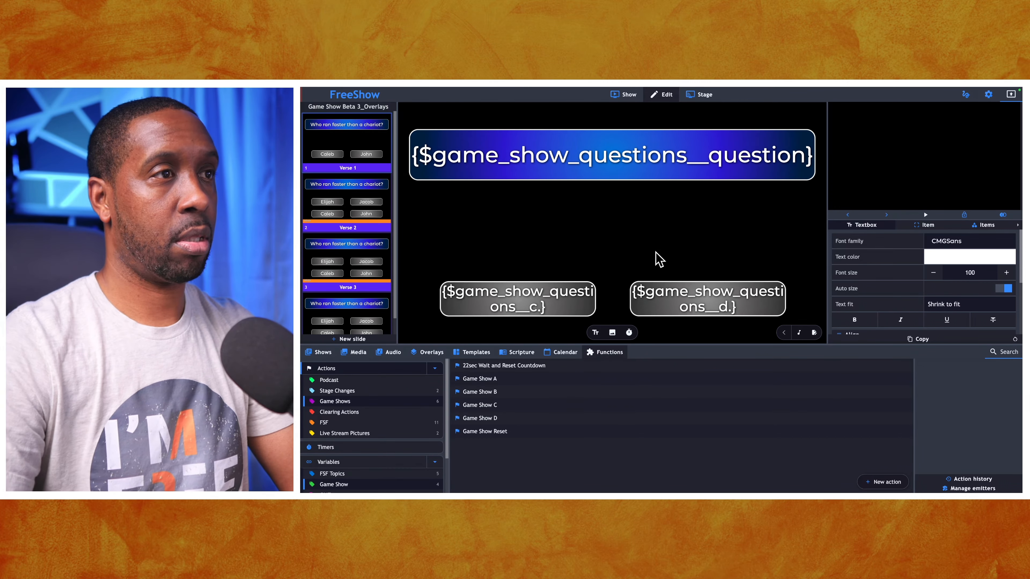
pyautogui.click(658, 283)
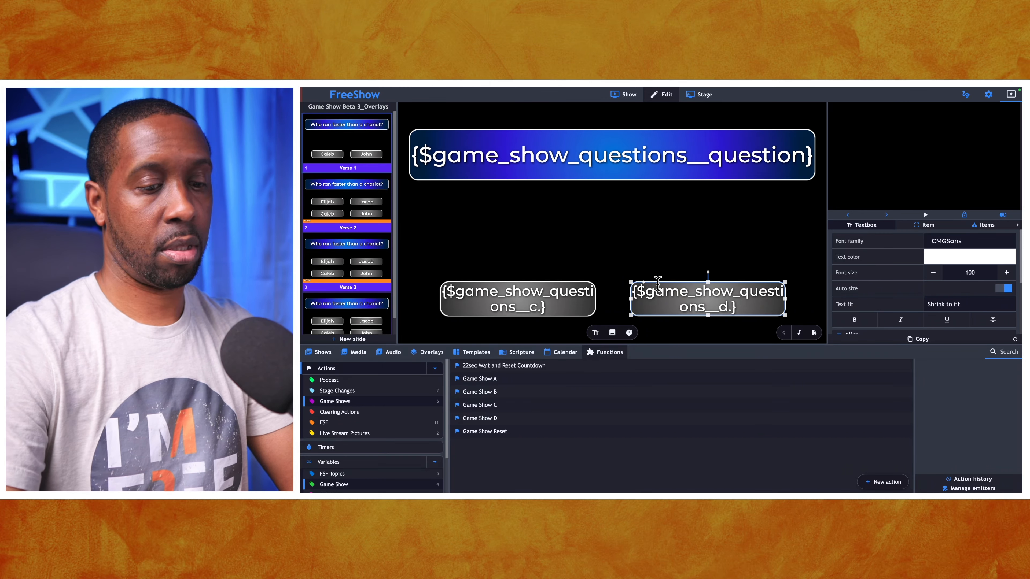
pyautogui.press('Delete')
pyautogui.click(560, 282)
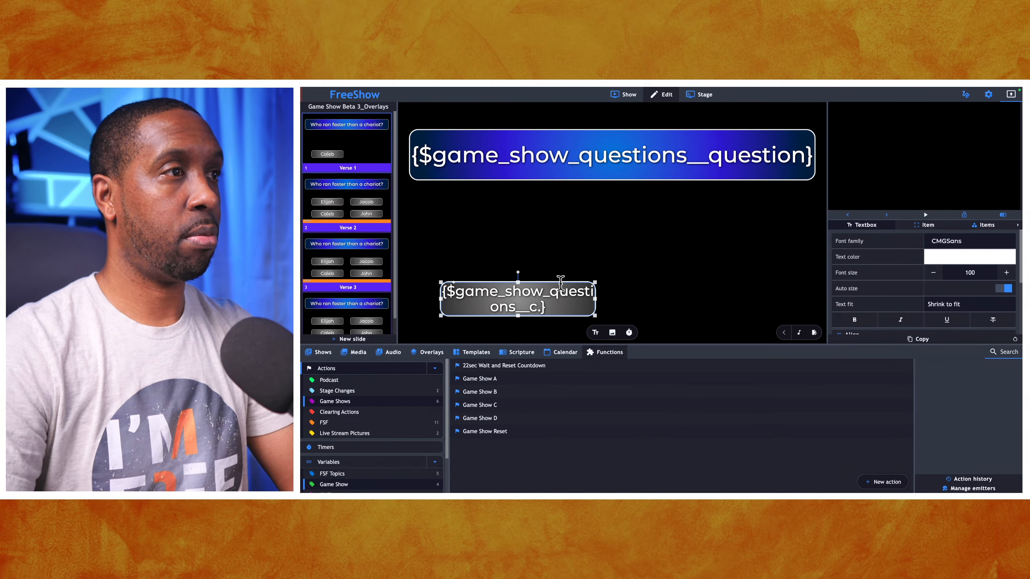
pyautogui.press('Delete')
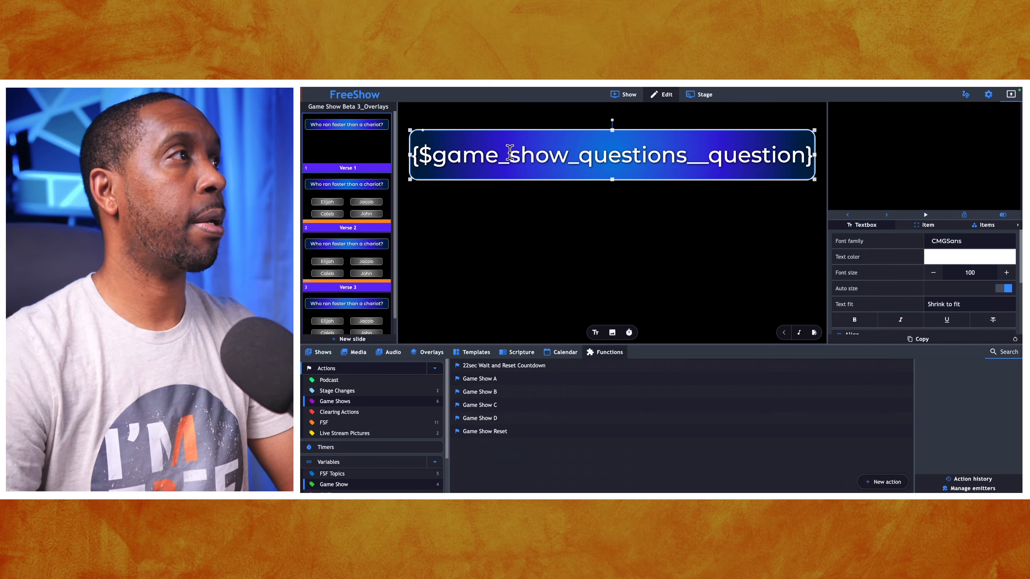
pyautogui.click(625, 97)
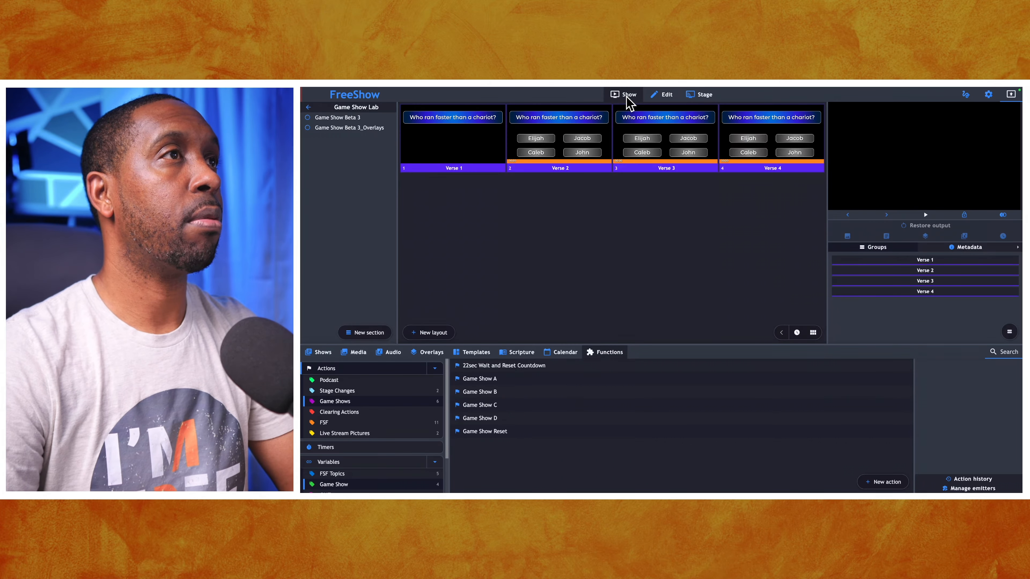
# Step Game Show Questions back to set 1 and forward to set 2, and attach the Game Show A action to the Verse 2 slide.
pyautogui.scroll(-1, 355, 456)
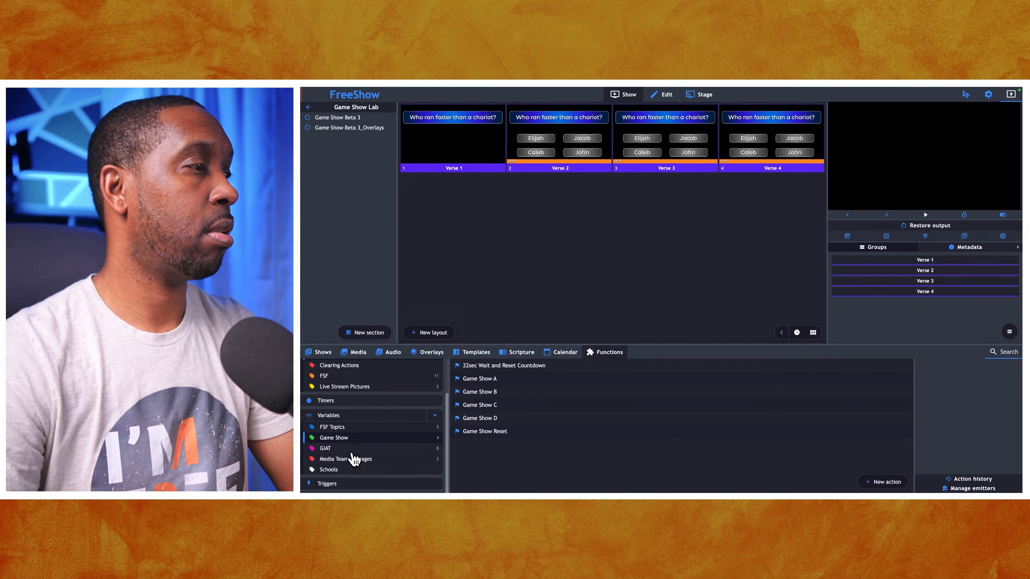
pyautogui.click(343, 441)
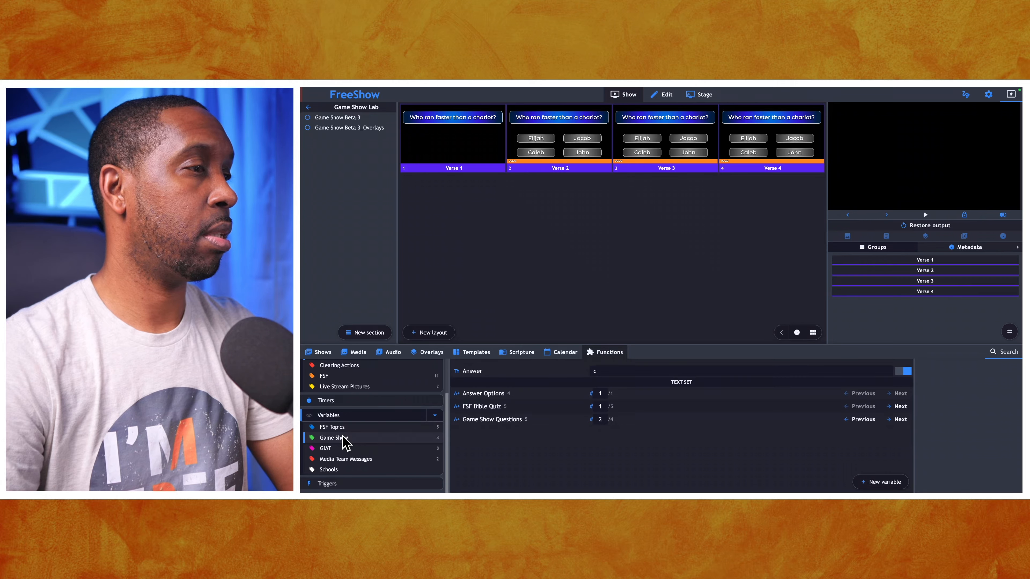
pyautogui.click(861, 419)
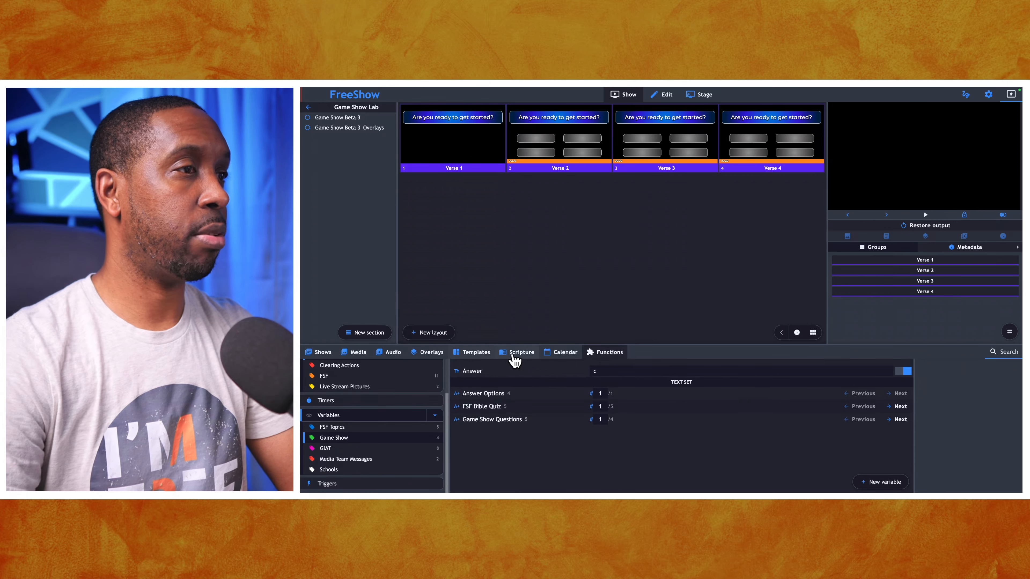
pyautogui.click(896, 420)
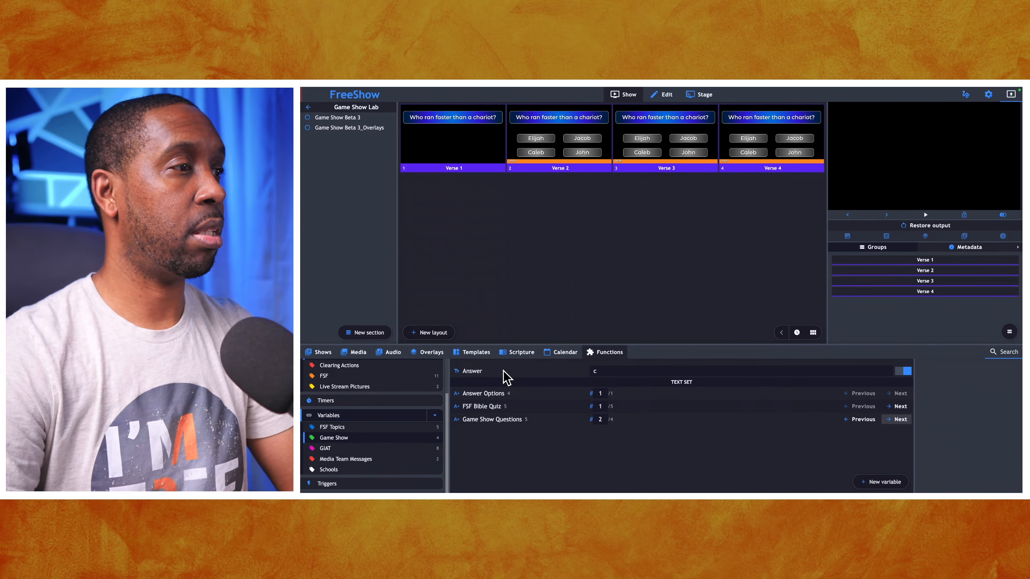
pyautogui.scroll(2, 335, 403)
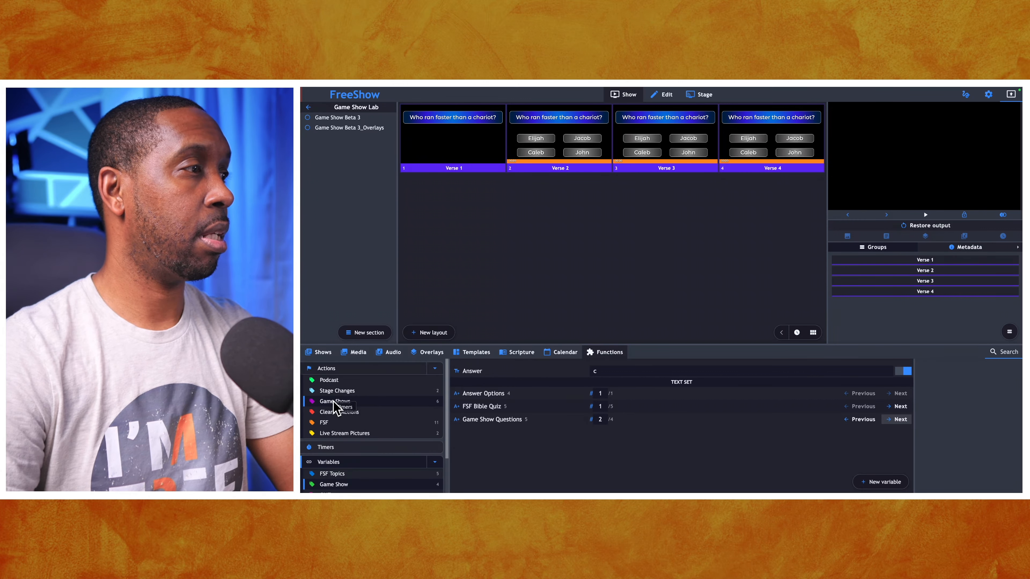
pyautogui.click(335, 400)
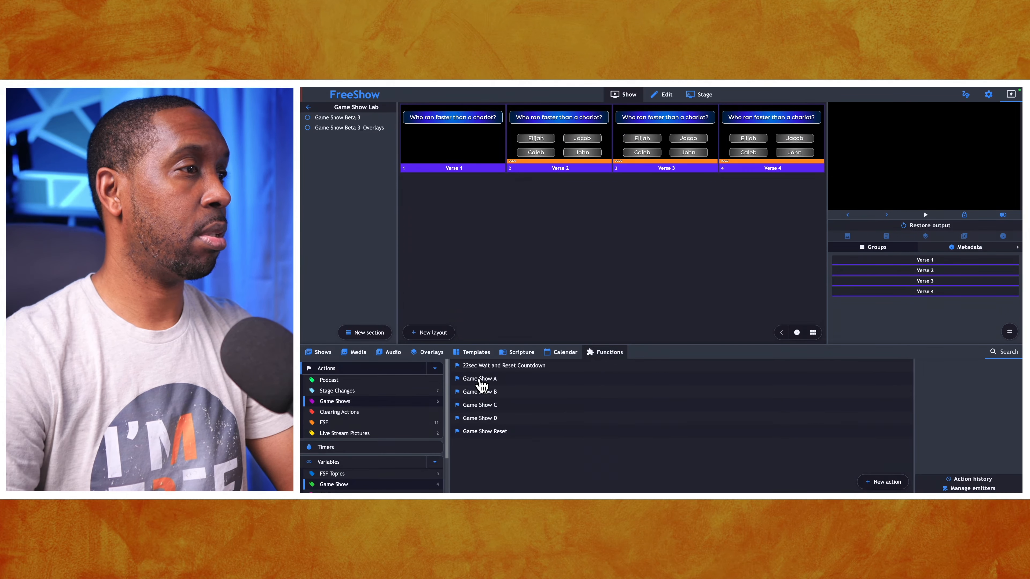
pyautogui.moveTo(478, 379); pyautogui.dragTo(545, 154)
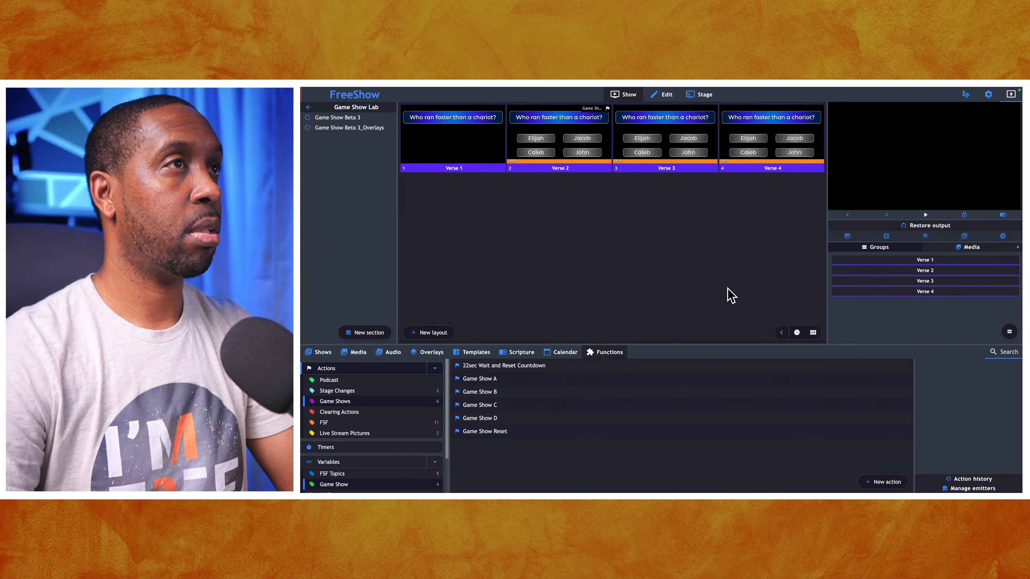
# Step Game Show Questions from set 1 through to set 3, and attach the Game Show B action to the Verse 3 slide.
pyautogui.scroll(-1, 369, 472)
pyautogui.click(372, 459)
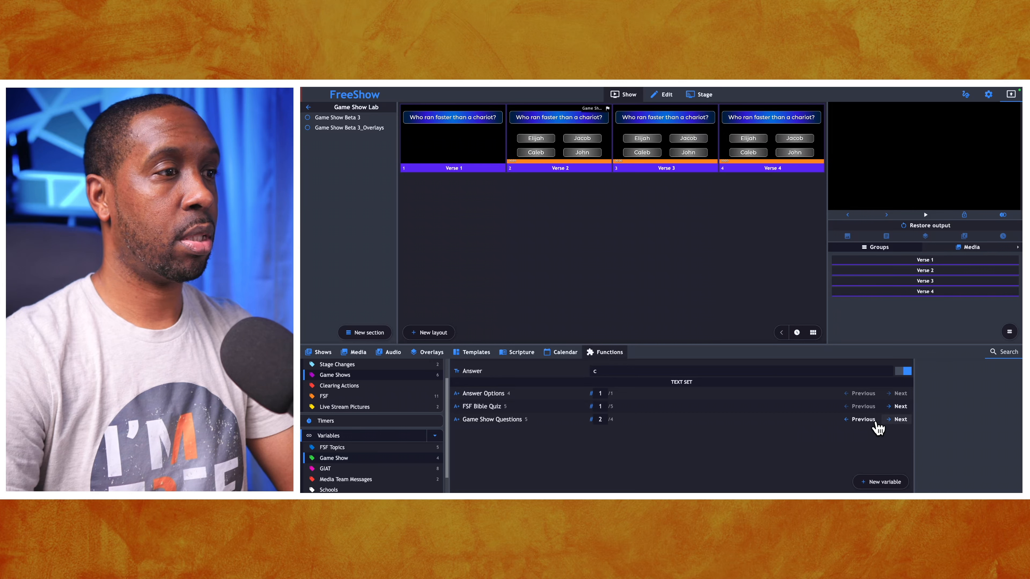
pyautogui.click(860, 425)
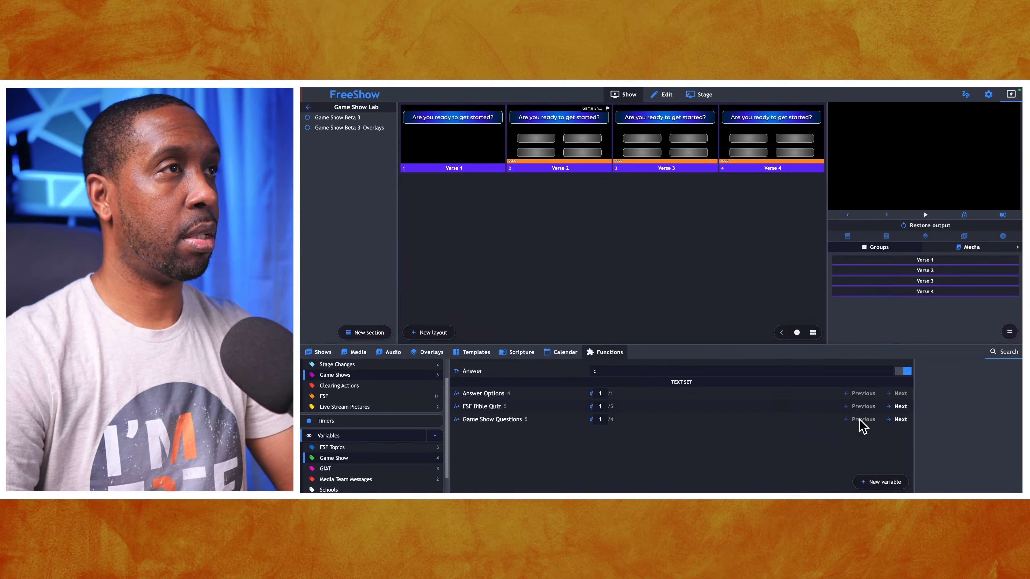
pyautogui.click(899, 422)
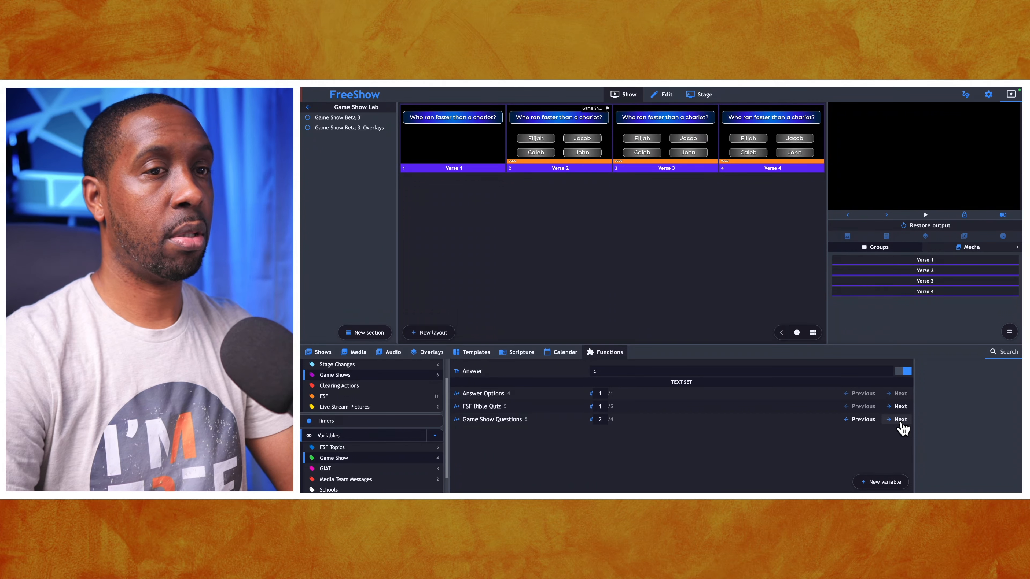
pyautogui.click(899, 422)
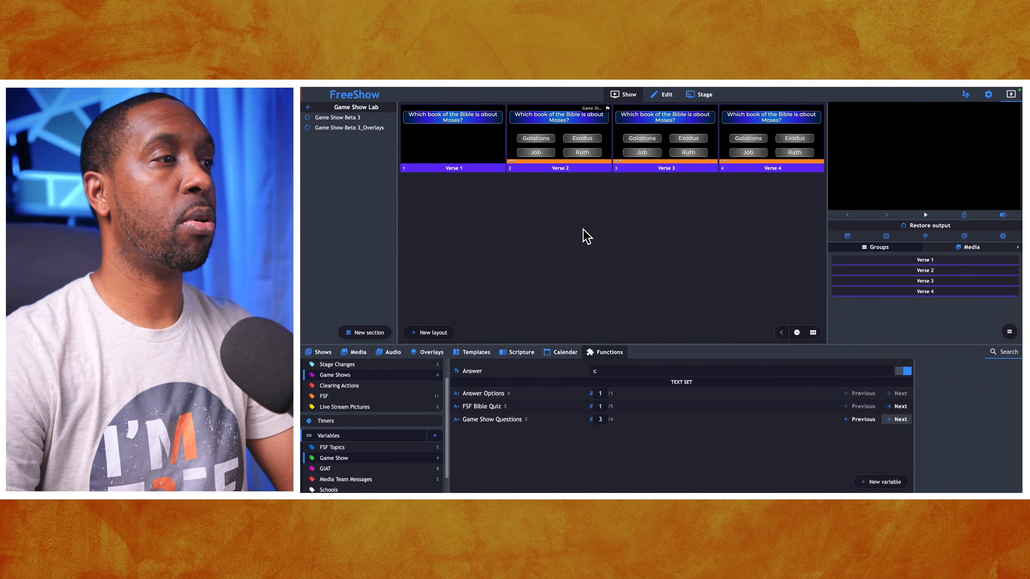
pyautogui.click(400, 376)
pyautogui.moveTo(480, 392); pyautogui.dragTo(654, 145)
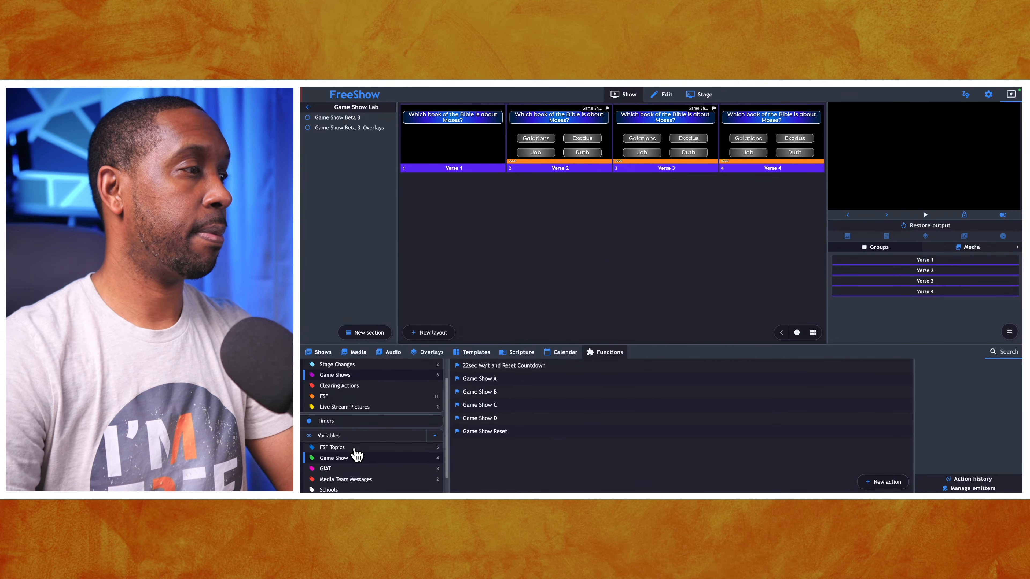
# Advance Game Show Questions to set 4, and attach the Game Show C action to the Verse 4 slide.
pyautogui.click(340, 461)
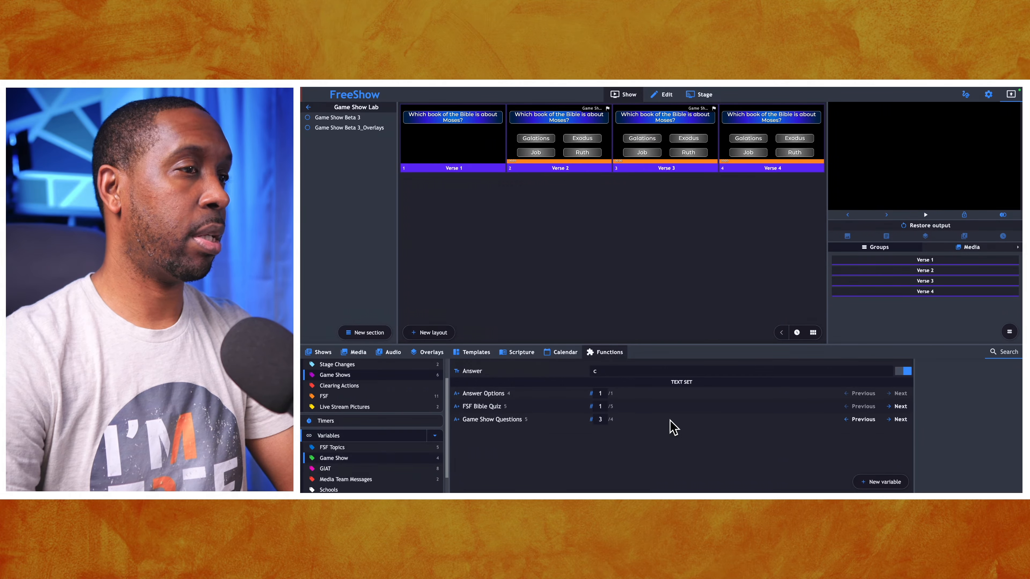
pyautogui.click(896, 420)
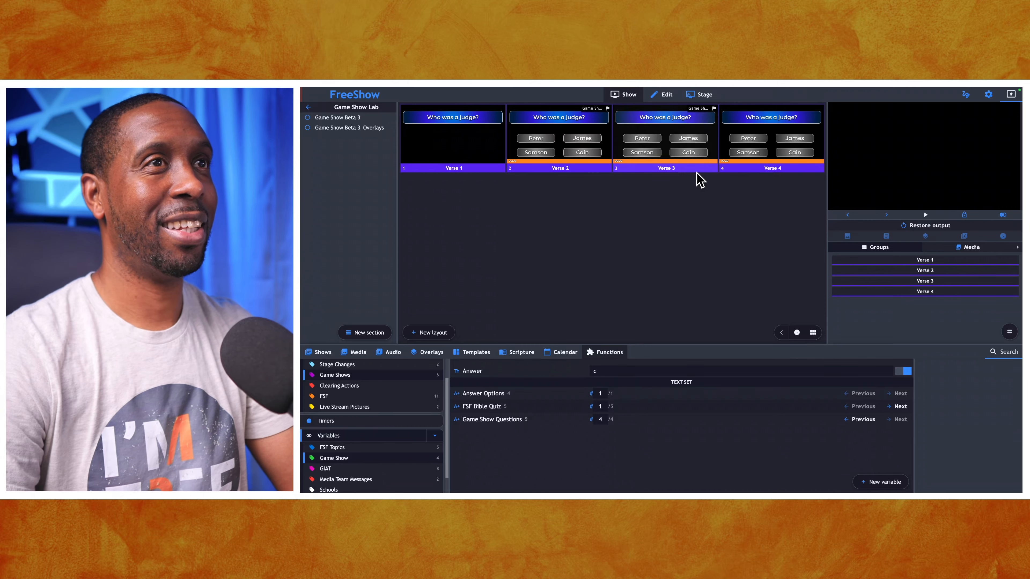
pyautogui.click(349, 376)
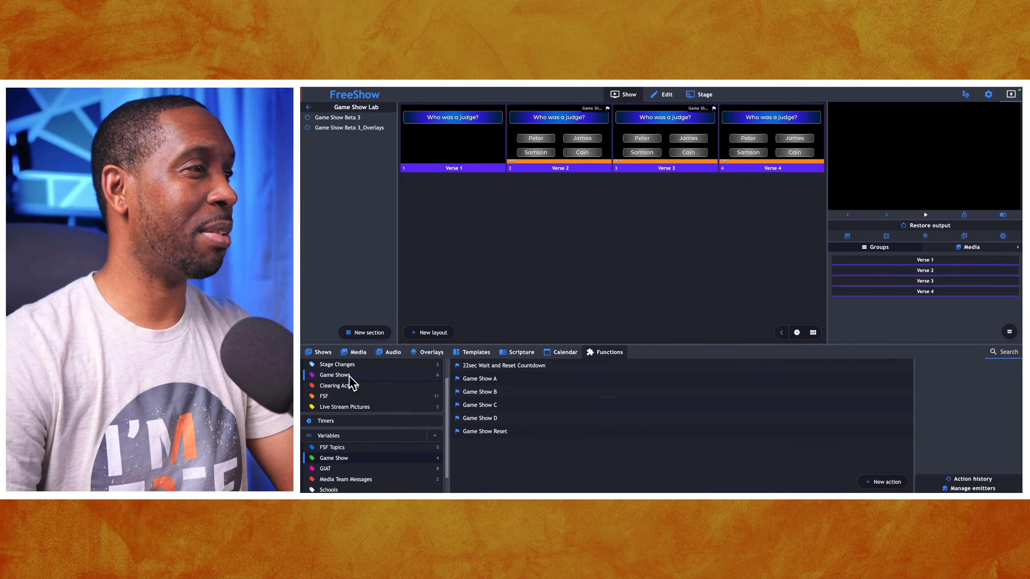
pyautogui.moveTo(491, 405); pyautogui.dragTo(750, 142)
# Output the Verse 1 slide and reset the Game Show Questions variable to set 1.
pyautogui.click(458, 167)
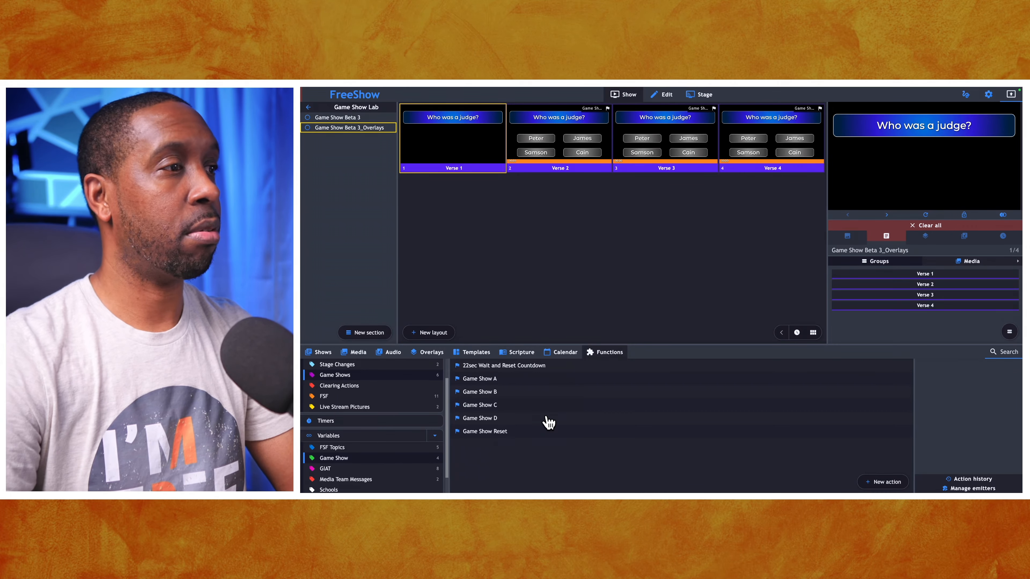
pyautogui.click(373, 449)
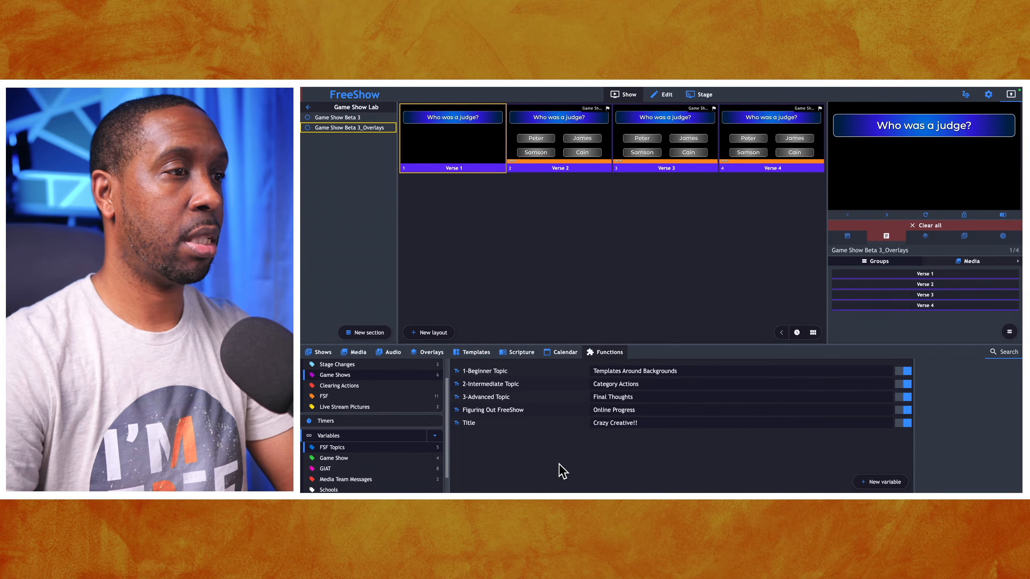
pyautogui.click(402, 459)
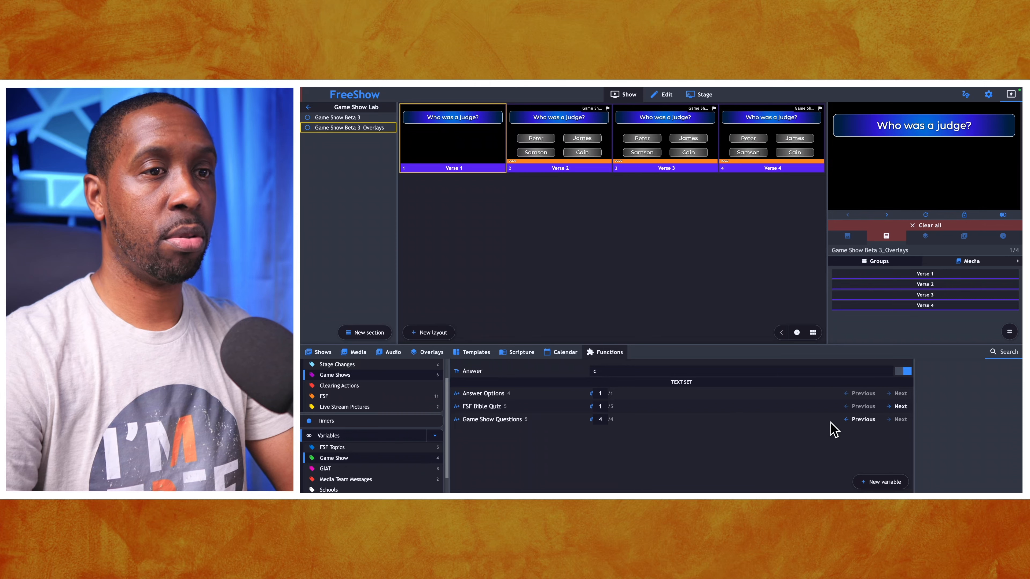
pyautogui.click(861, 421)
pyautogui.click(862, 420)
pyautogui.click(861, 421)
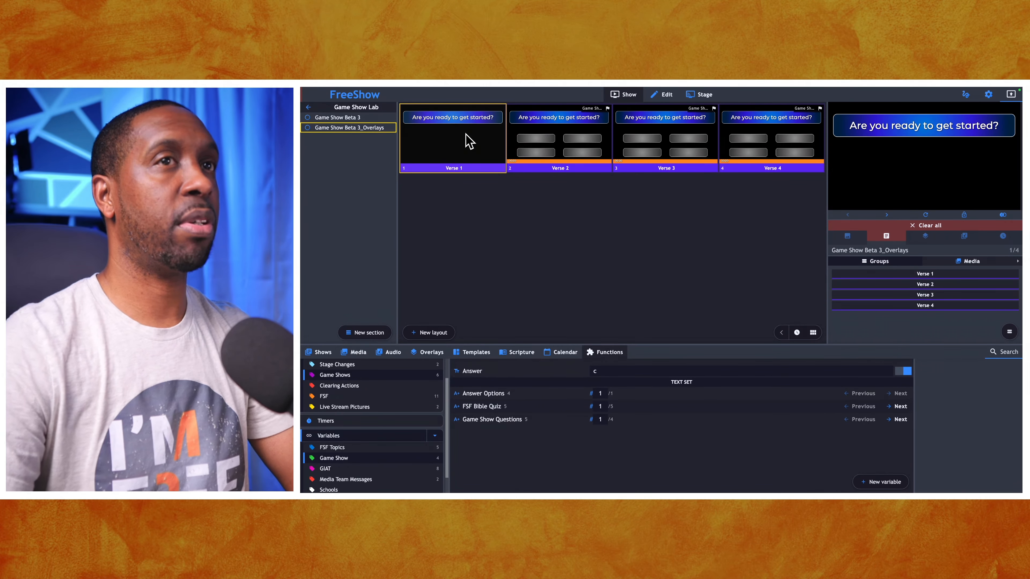
# Test the quiz by presenting the Verse 2, Verse 3 and Verse 4 slides in turn with their attached actions.
pyautogui.click(567, 170)
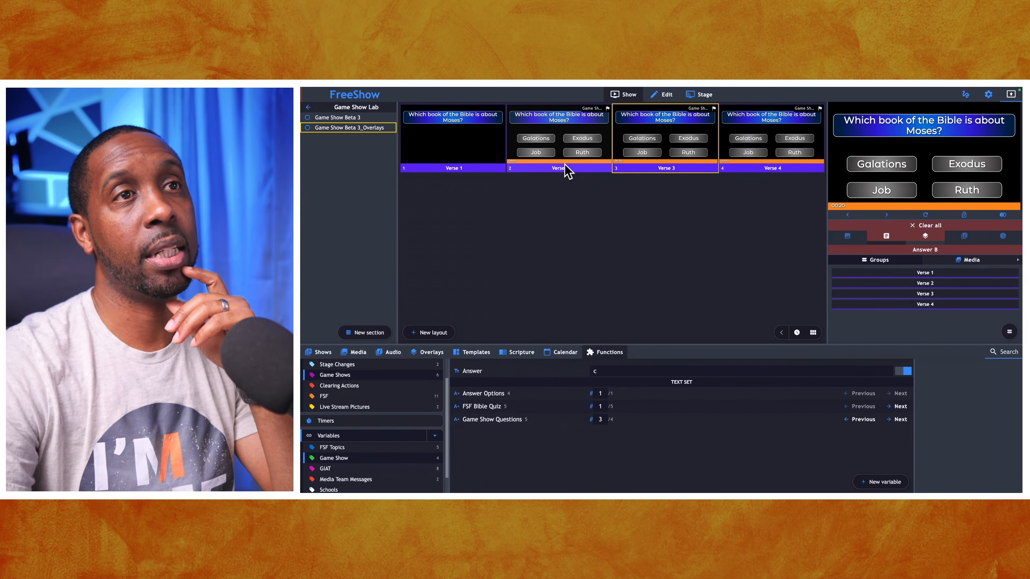
pyautogui.press('Right')
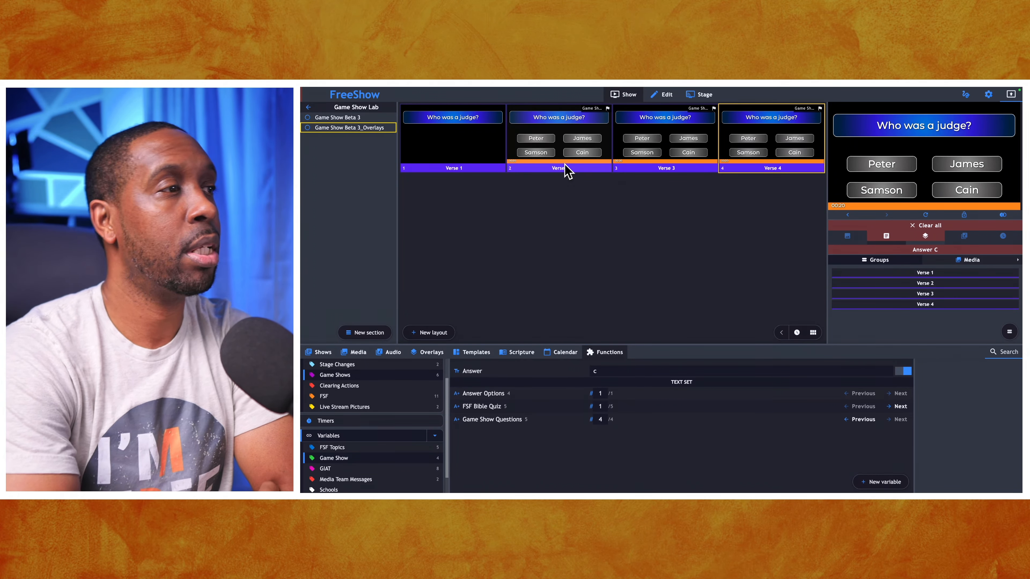
# Open the Video Backdrops folder in YoloBox Files and output the Blue and Red Modern Breaking News backdrop behind the quiz slide.
pyautogui.click(355, 353)
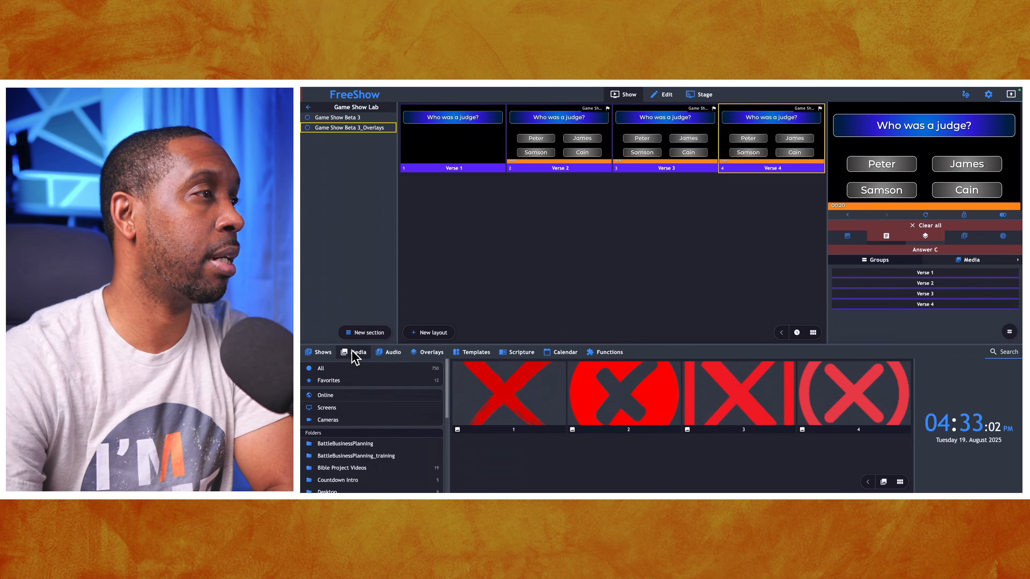
pyautogui.scroll(-5, 365, 466)
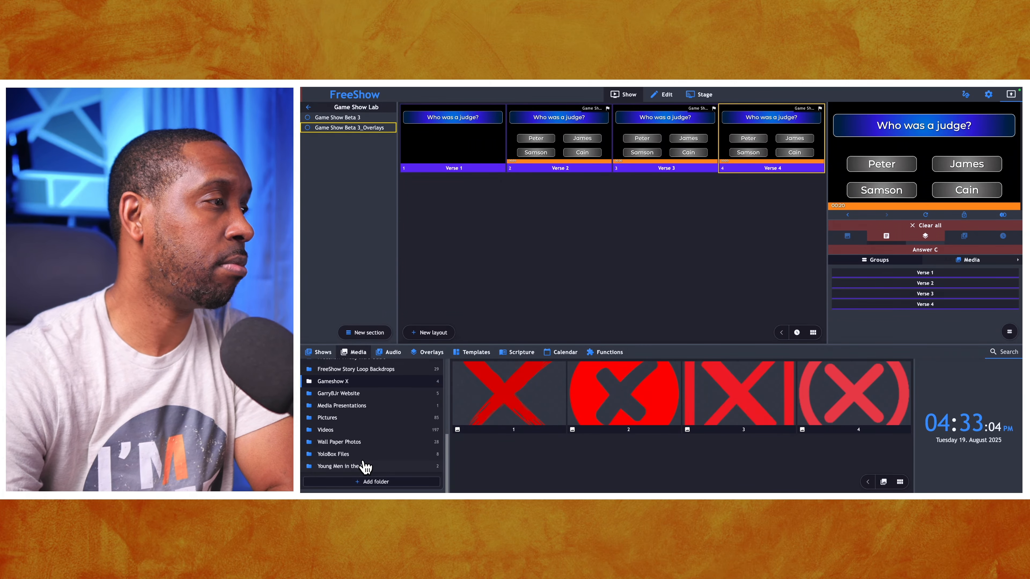
pyautogui.click(350, 454)
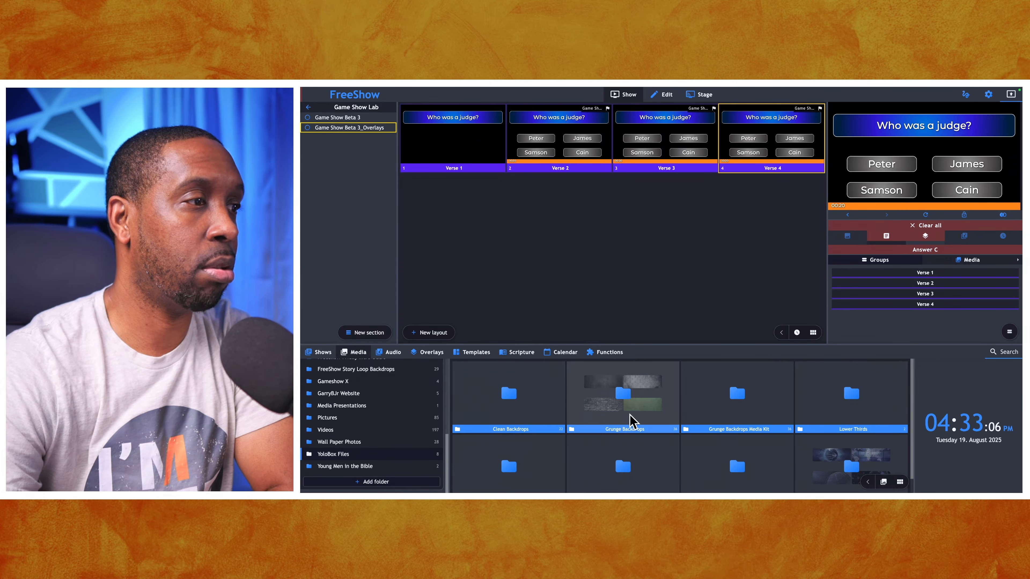
pyautogui.scroll(-1, 649, 421)
pyautogui.click(838, 467)
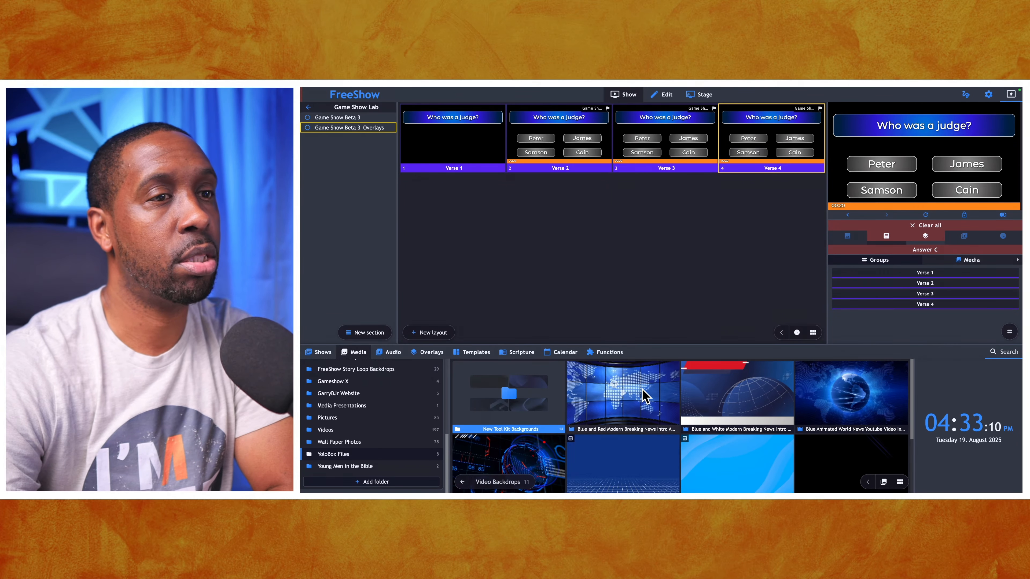
pyautogui.click(649, 401)
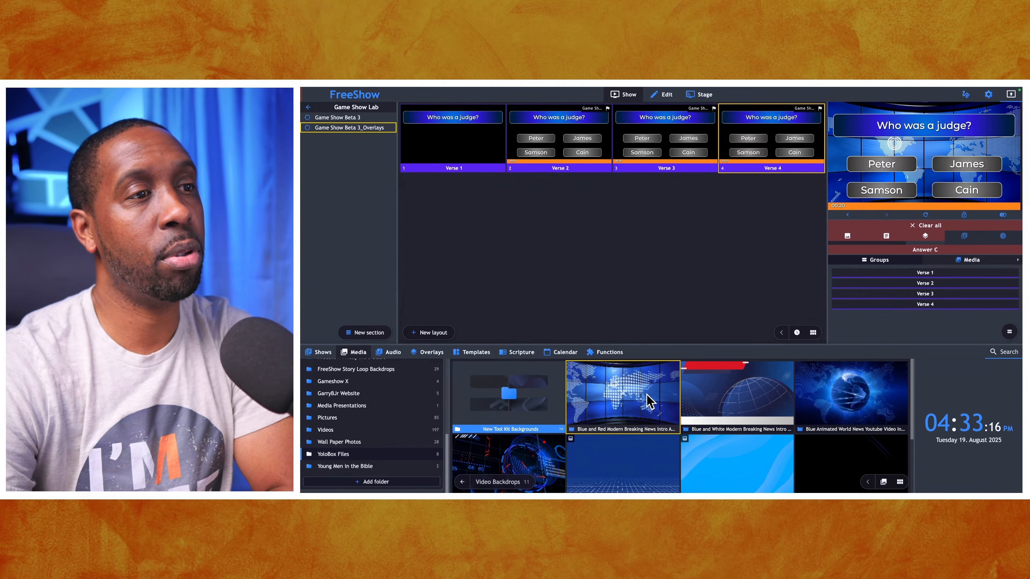
# Try the Motion Backgrounds, Motion Backgrounds copy and Untitled backdrops one after another behind the quiz slide.
pyautogui.scroll(-2, 679, 394)
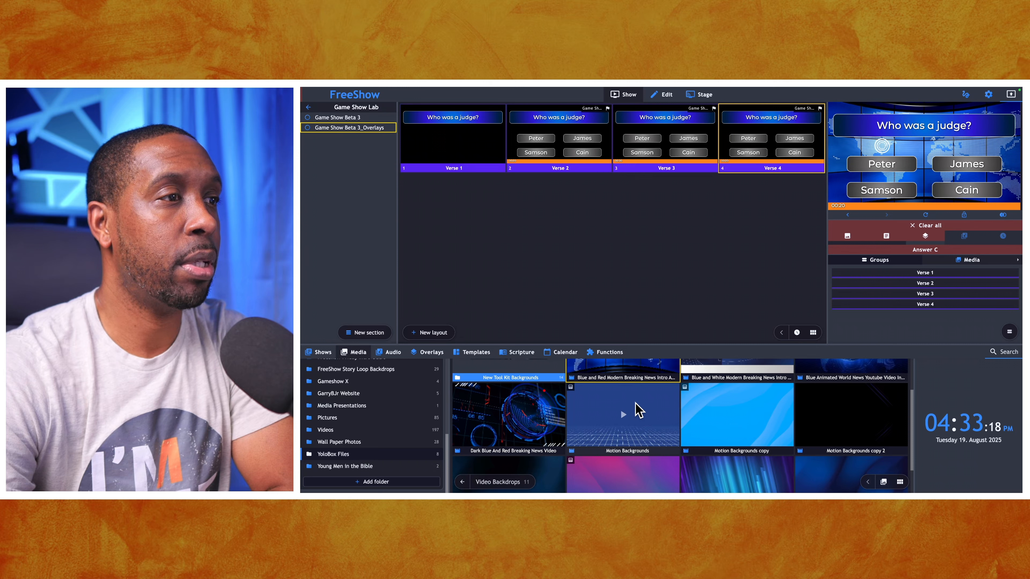
pyautogui.click(639, 411)
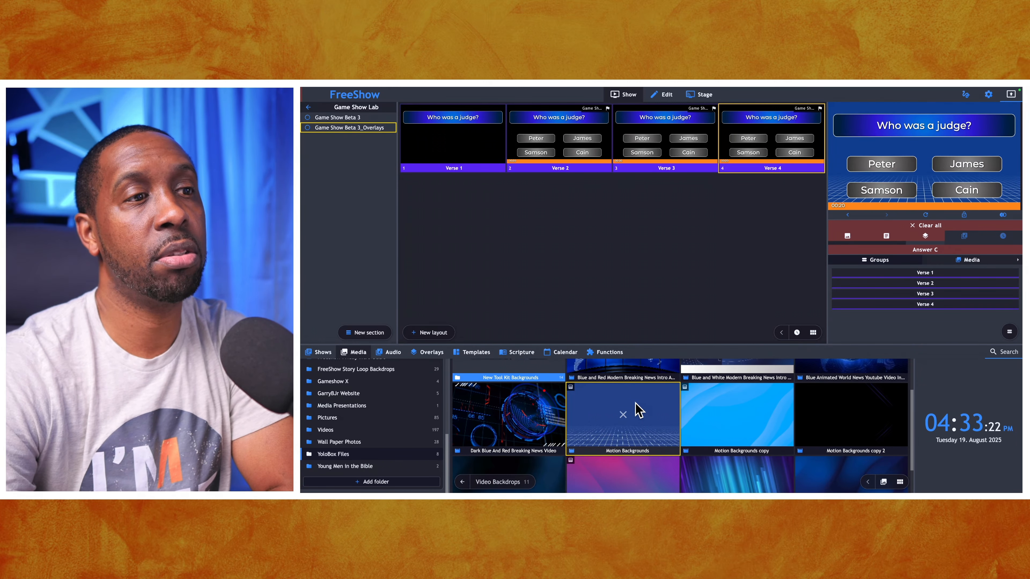
pyautogui.click(716, 413)
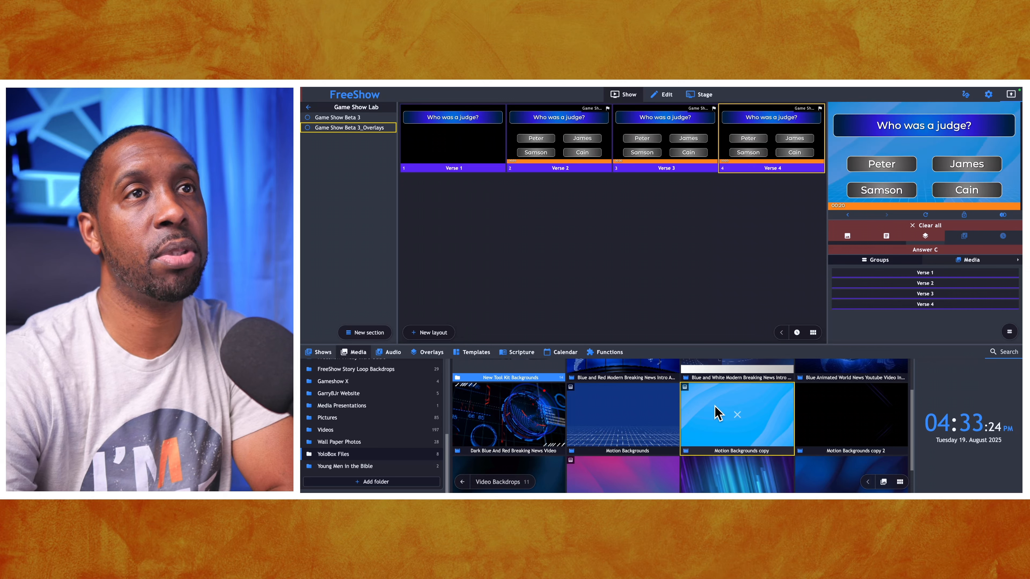
pyautogui.scroll(-2, 715, 413)
pyautogui.click(718, 454)
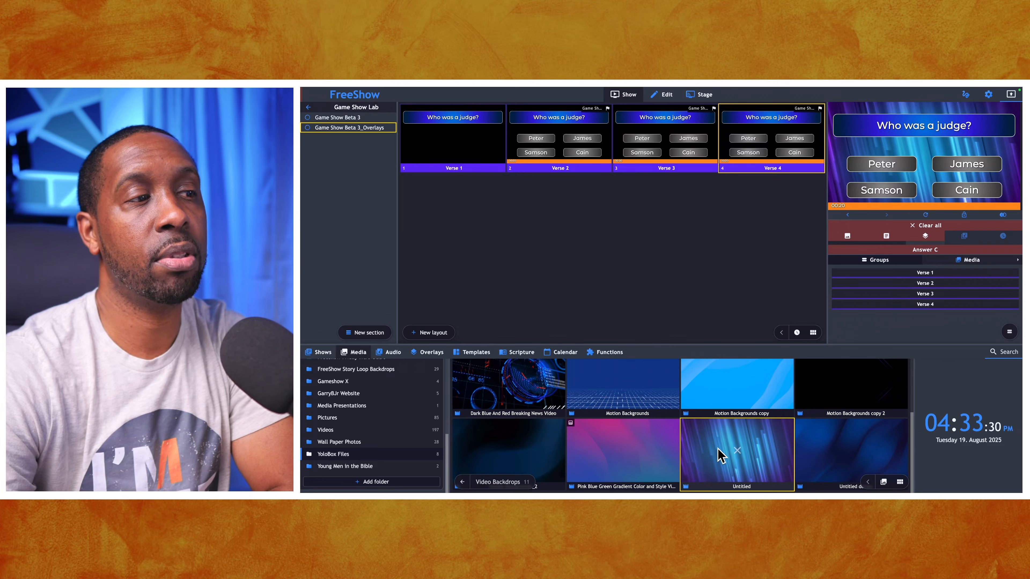
# Open the New Tool Kit Backgrounds folder and try the speckled teal backdrop and Teal and Blue Swirl gradient behind the slide.
pyautogui.scroll(2, 719, 454)
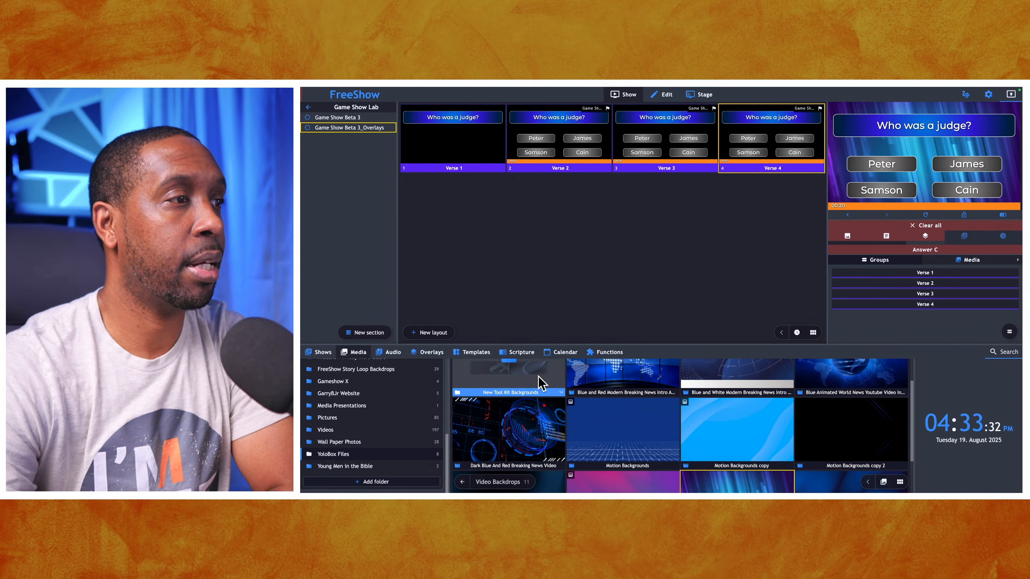
pyautogui.click(507, 383)
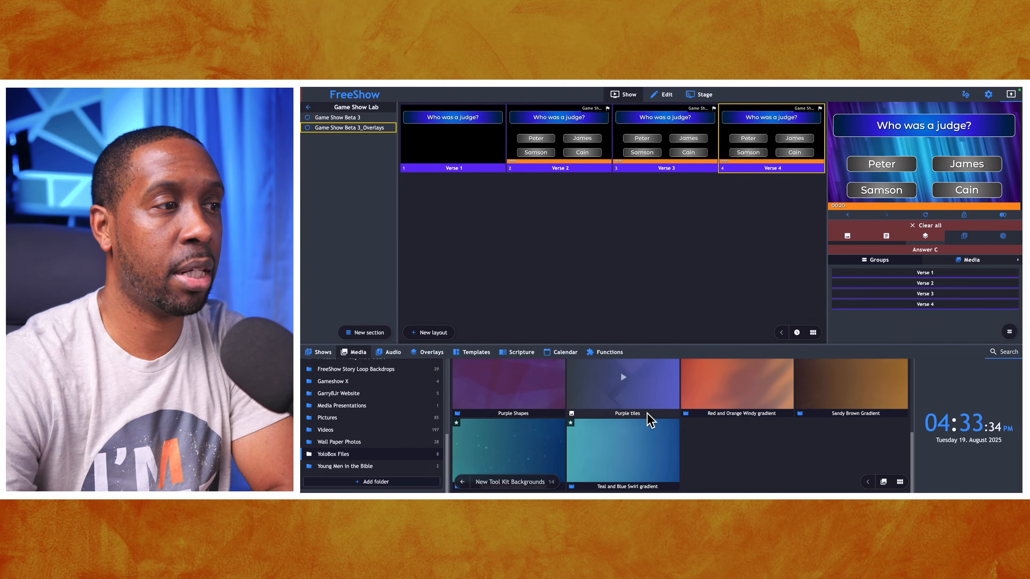
pyautogui.click(539, 457)
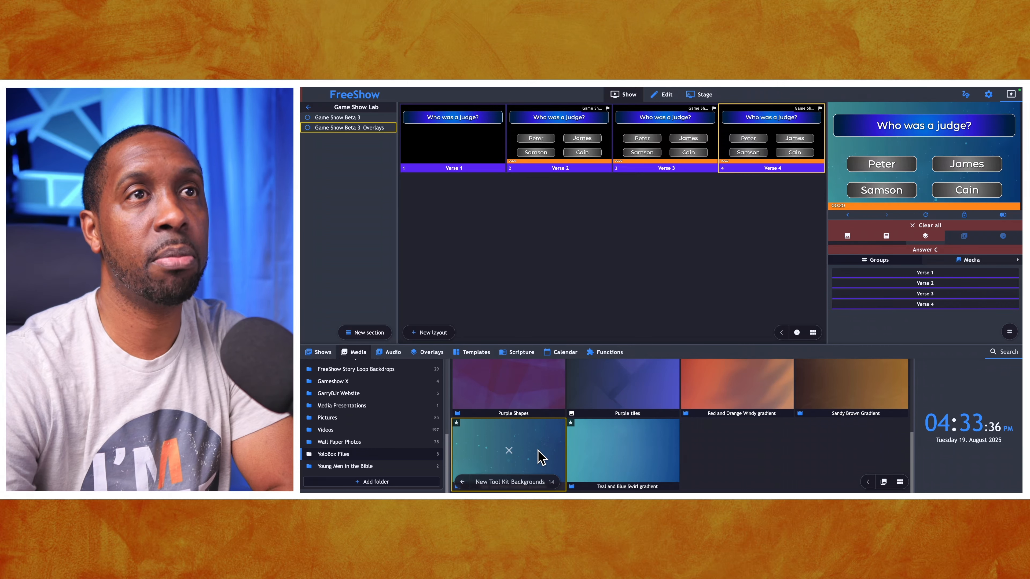
pyautogui.click(621, 460)
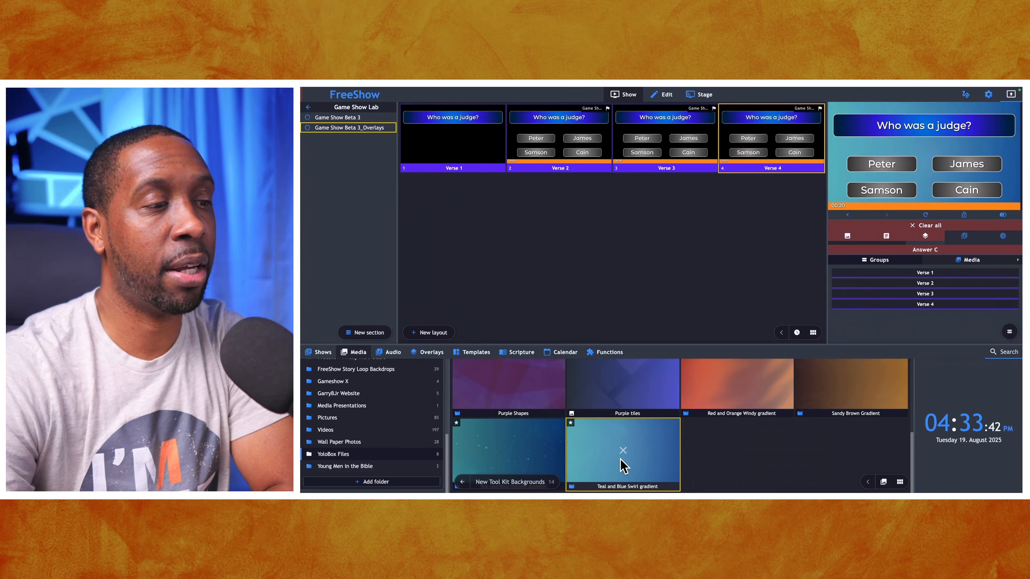
# Return to Video Backdrops and try the Blue Animated World News and Dark Blue And Red Breaking News Video backdrops.
pyautogui.scroll(5, 622, 466)
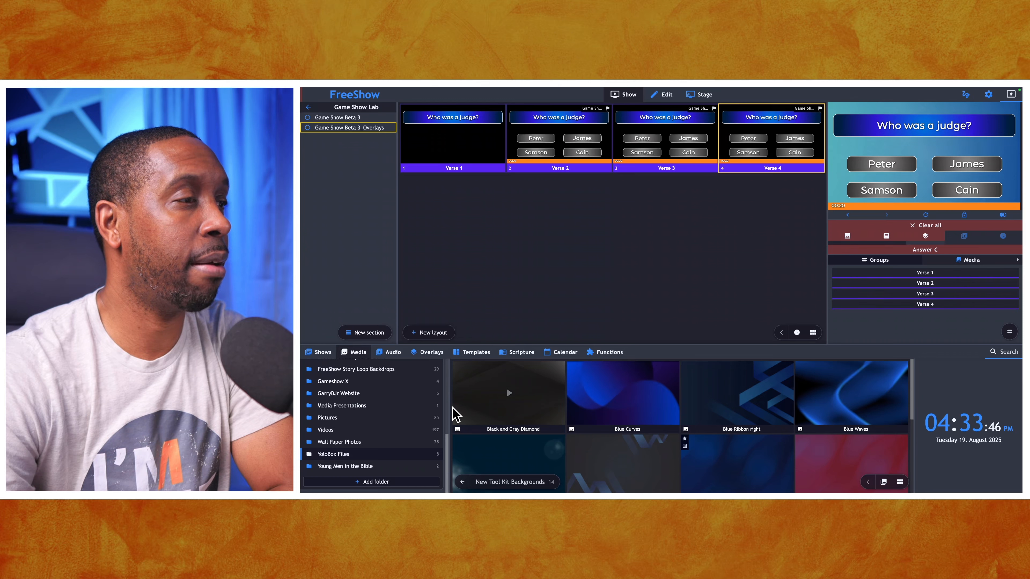
pyautogui.click(462, 482)
pyautogui.click(836, 400)
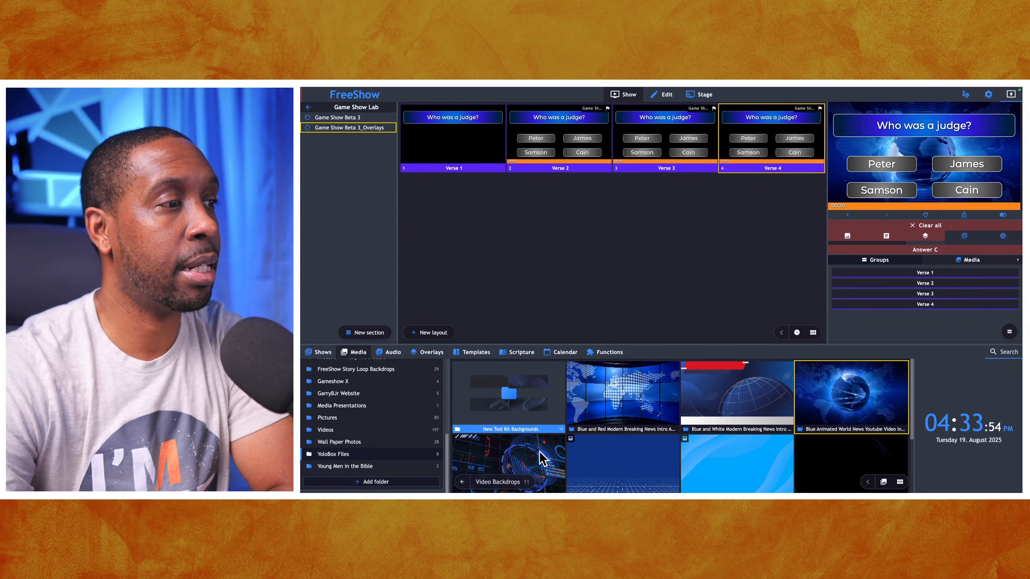
pyautogui.click(531, 463)
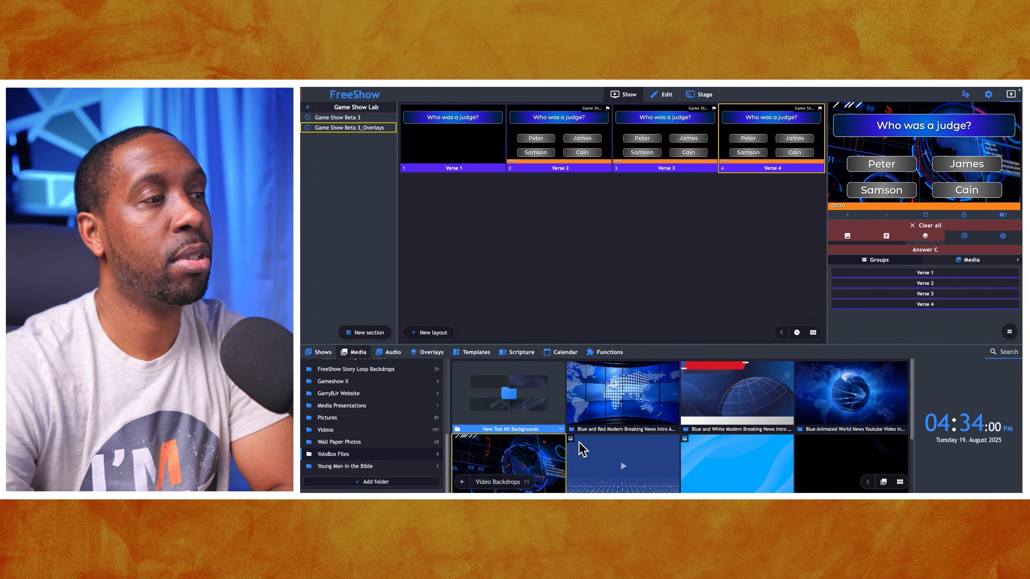
# Output the Pink Blue Green Gradient backdrop behind the quiz, and switch it to Motion Backgrounds.
pyautogui.scroll(-2, 581, 450)
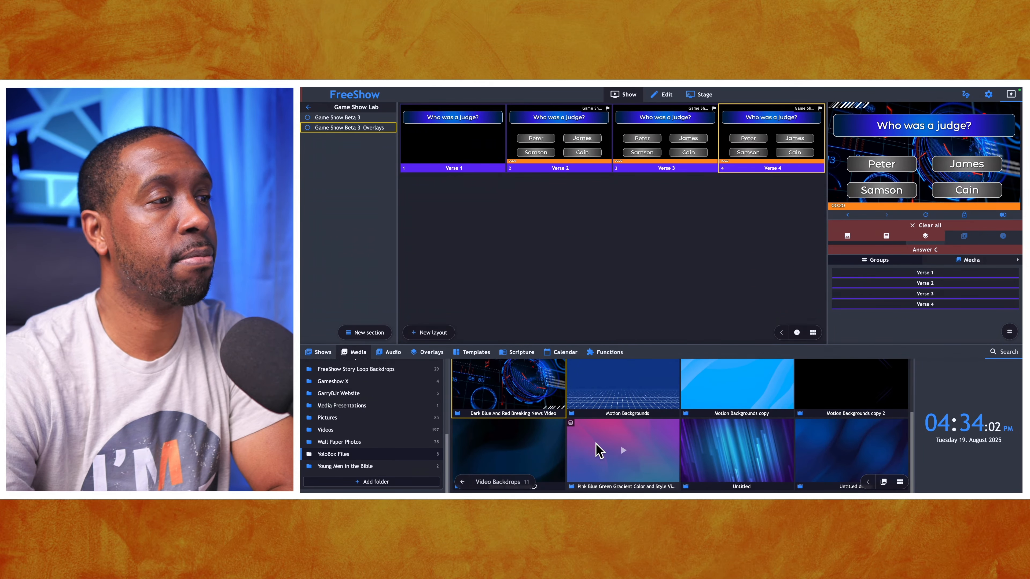
pyautogui.click(605, 448)
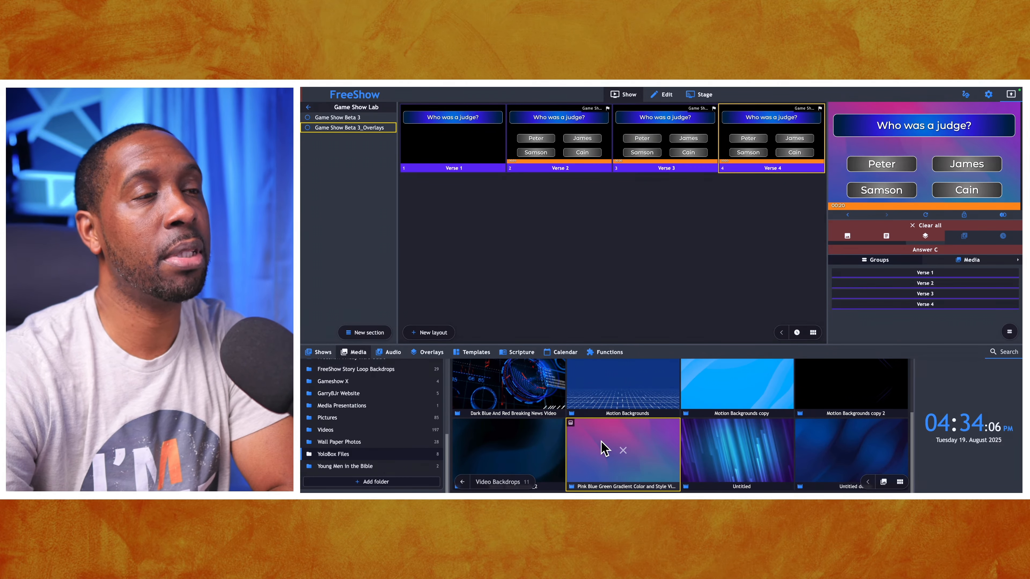
pyautogui.scroll(2, 604, 448)
pyautogui.click(620, 437)
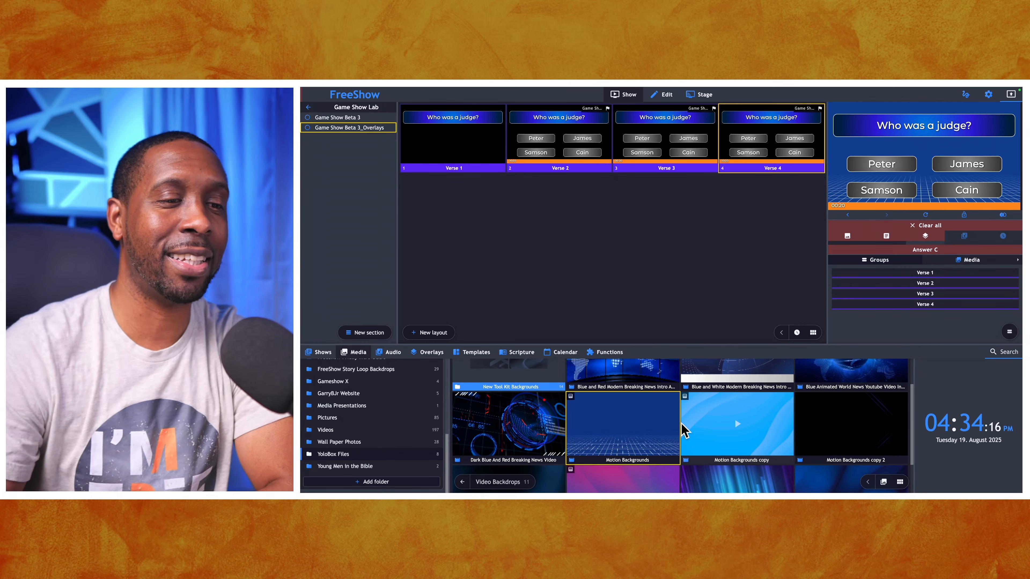
# Cycle through the Blue and Red, Blue and White, and Blue Animated World news backdrops, and switch the output to Motion Backgrounds.
pyautogui.scroll(1, 765, 408)
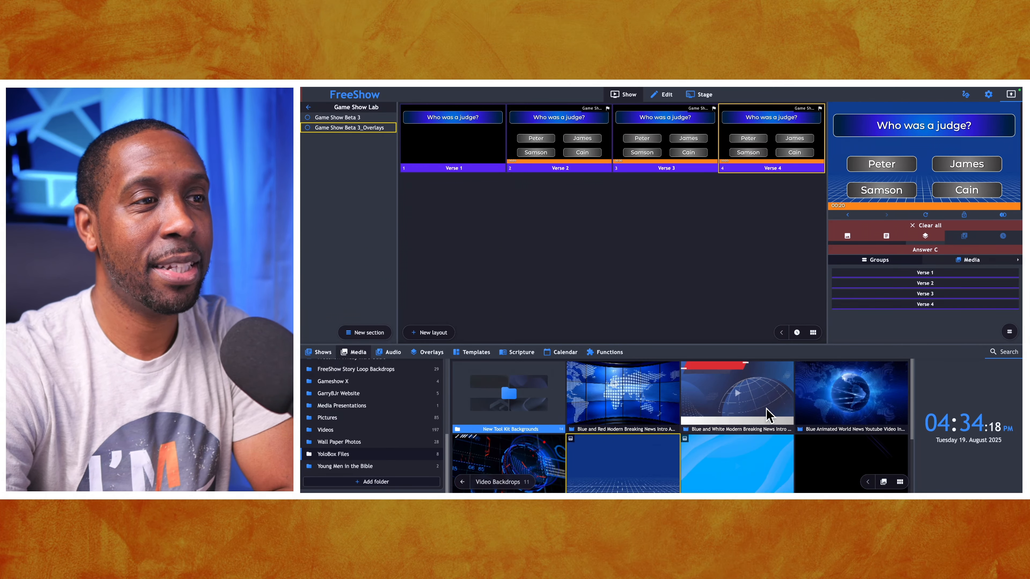
pyautogui.click(639, 406)
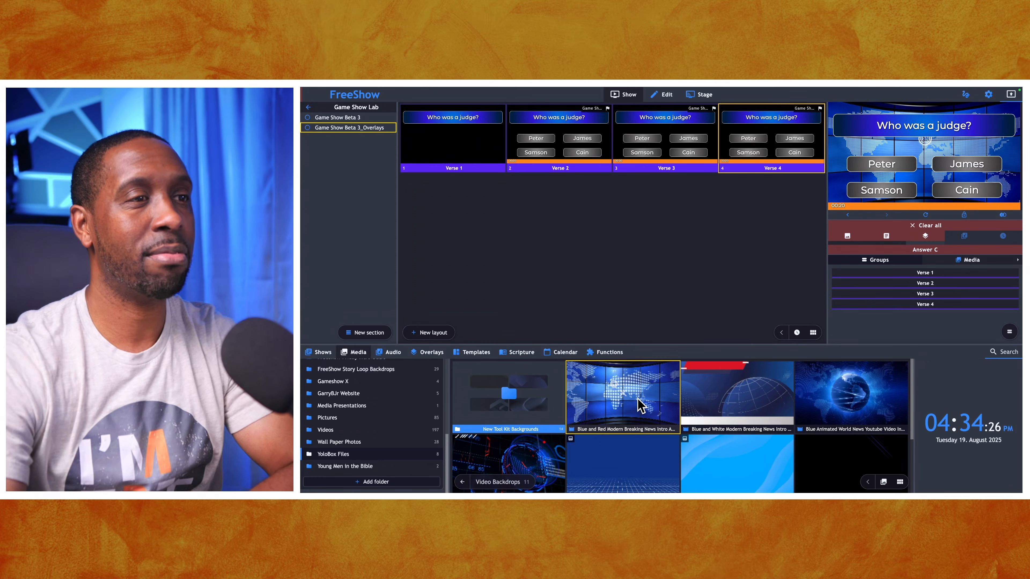
pyautogui.click(730, 395)
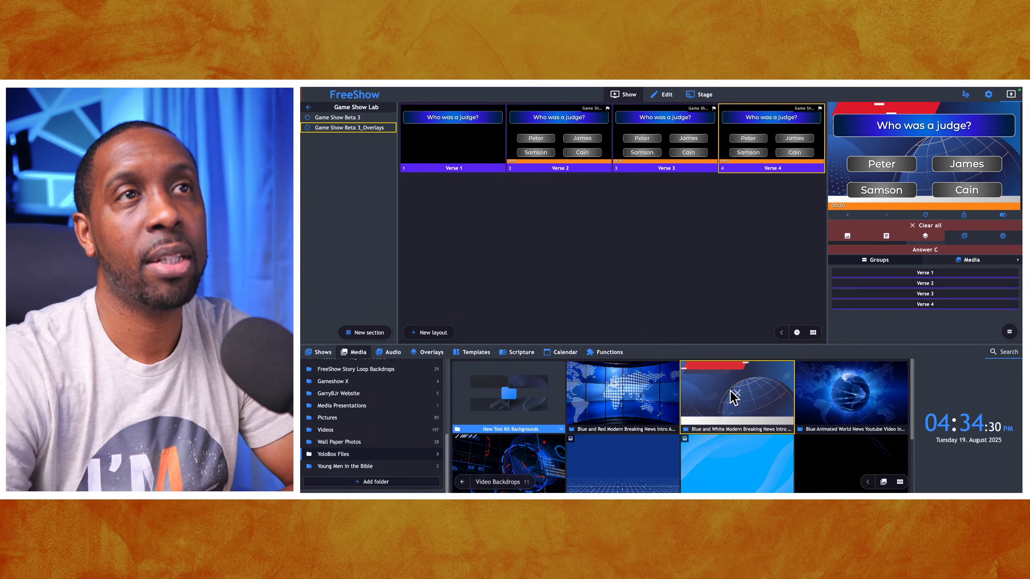
pyautogui.click(849, 396)
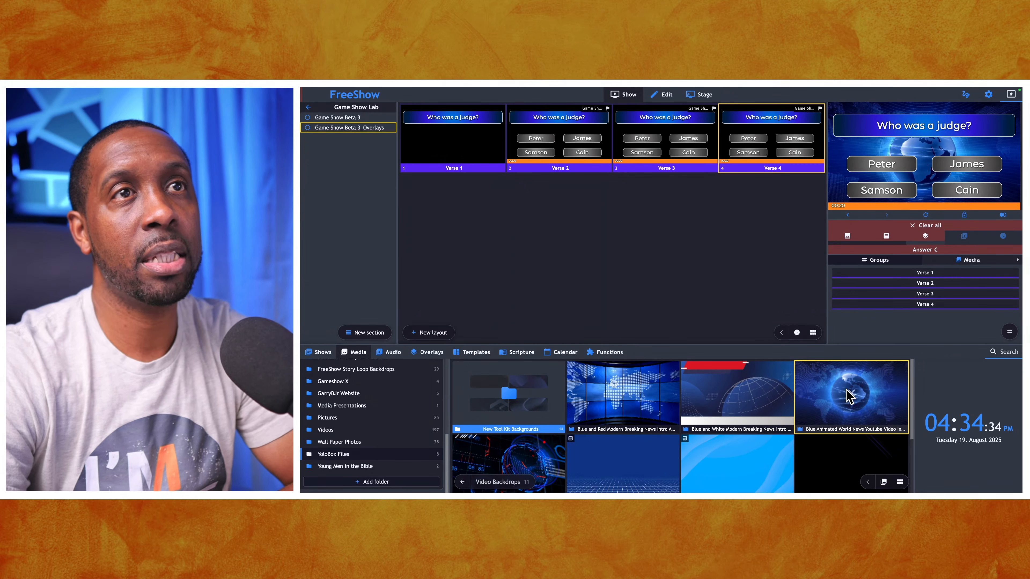
pyautogui.click(636, 474)
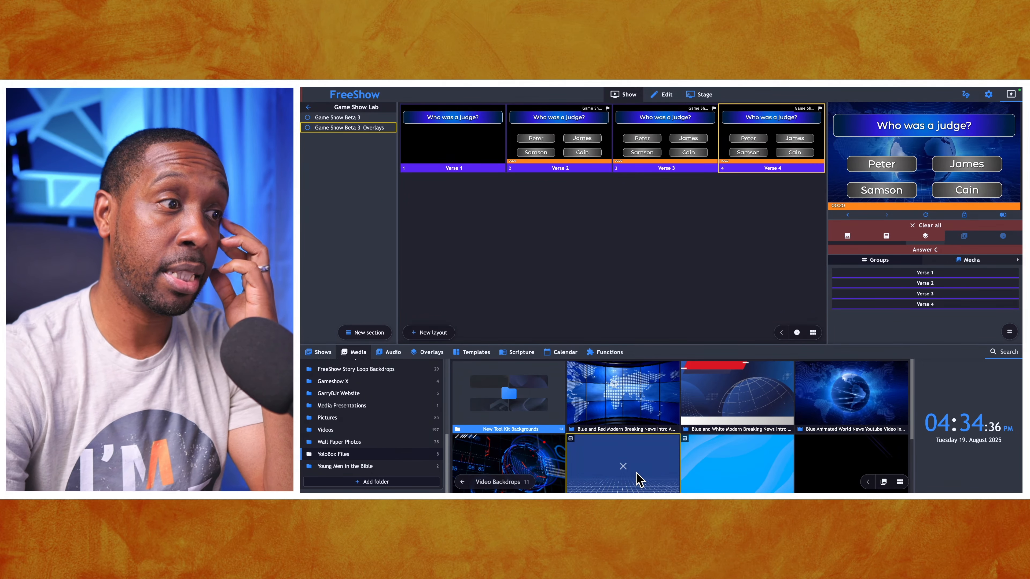